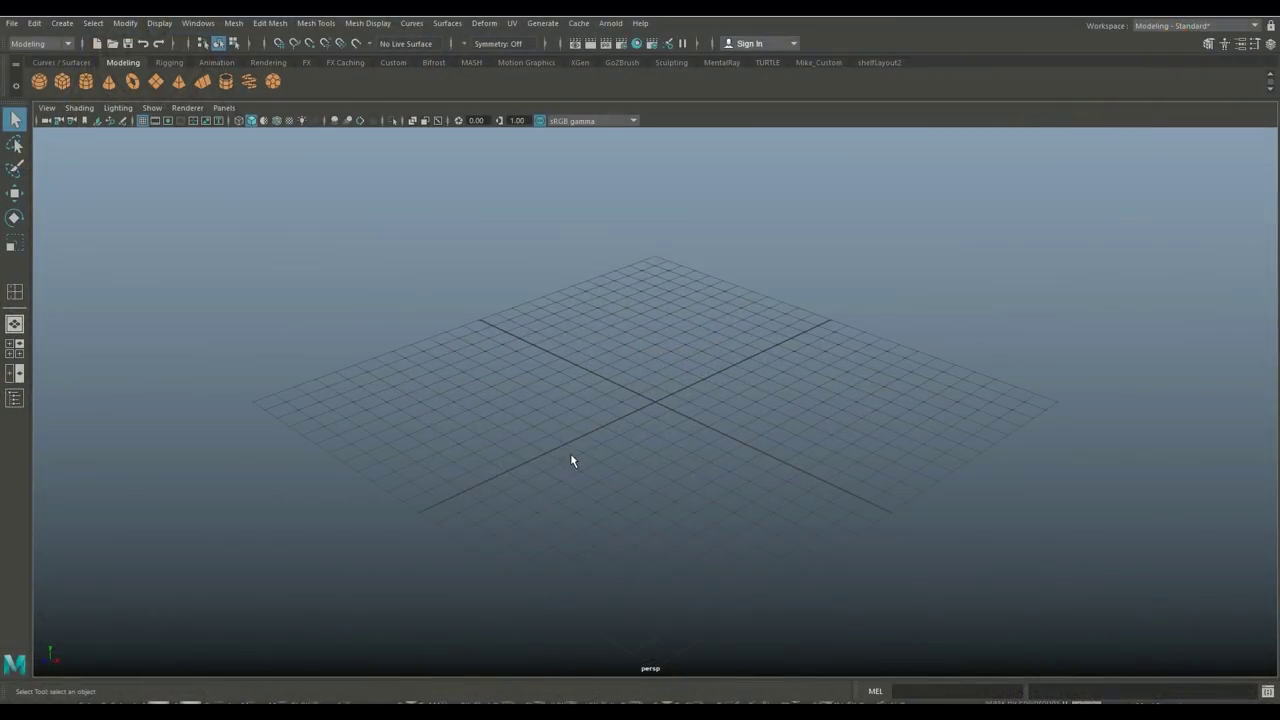
Create a polygon cylinder at the grid's centre and open its axis subdivisions setting for editing.
{"action": "left_click_drag", "start_coordinate": [571, 457], "coordinate": [686, 492], "text": "alt"}
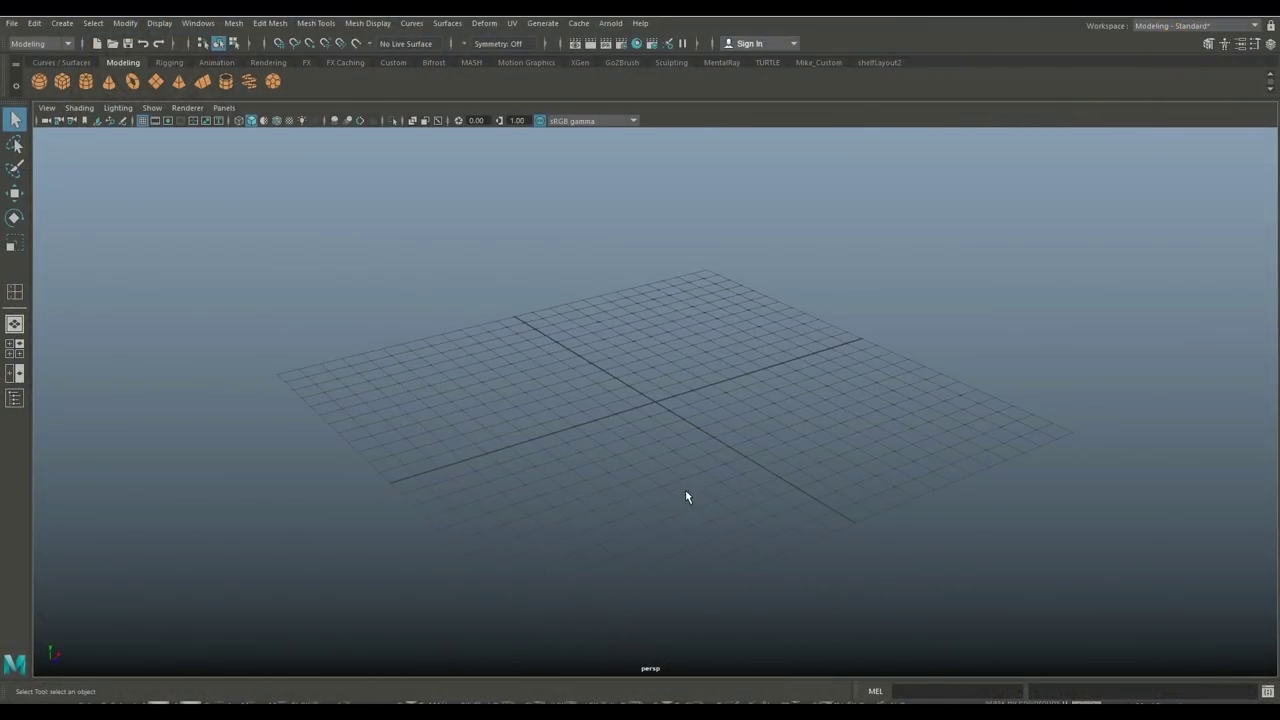
{"action": "middle_click_drag", "start_coordinate": [686, 492], "coordinate": [548, 482], "text": "alt"}
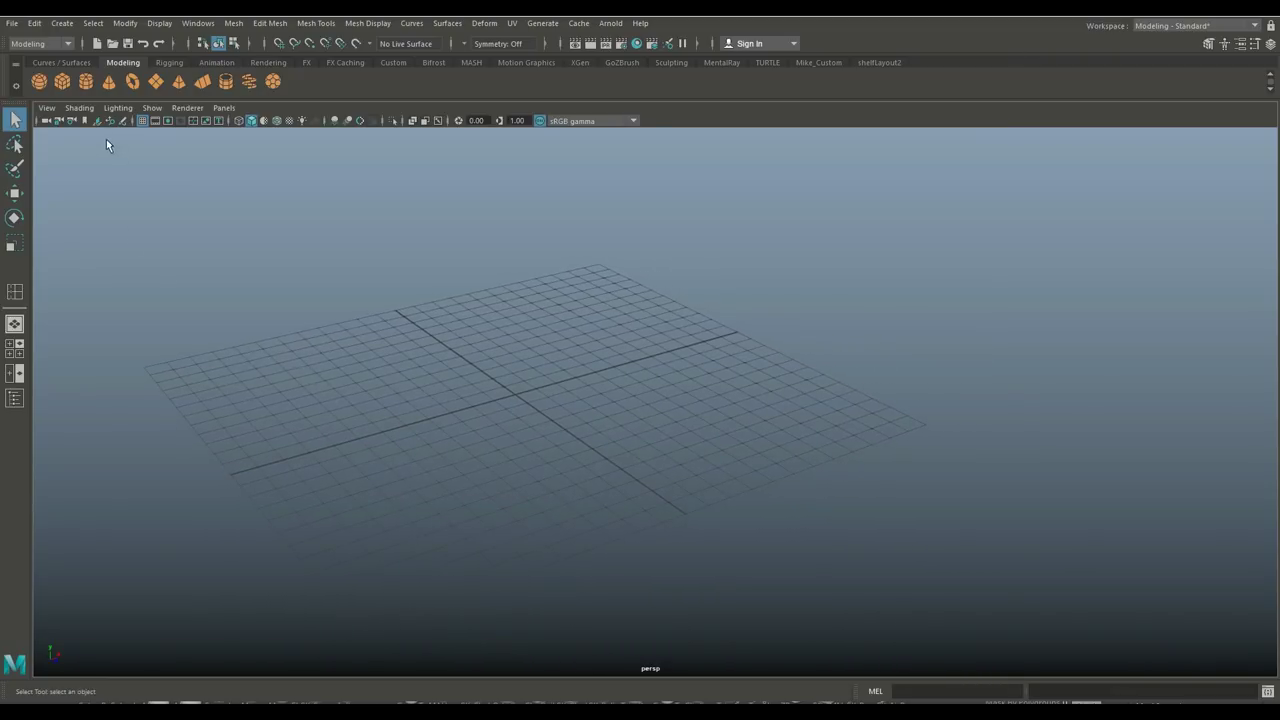
{"action": "left_click", "coordinate": [86, 82]}
{"action": "scroll", "coordinate": [673, 434], "scroll_direction": "down", "scroll_amount": 1}
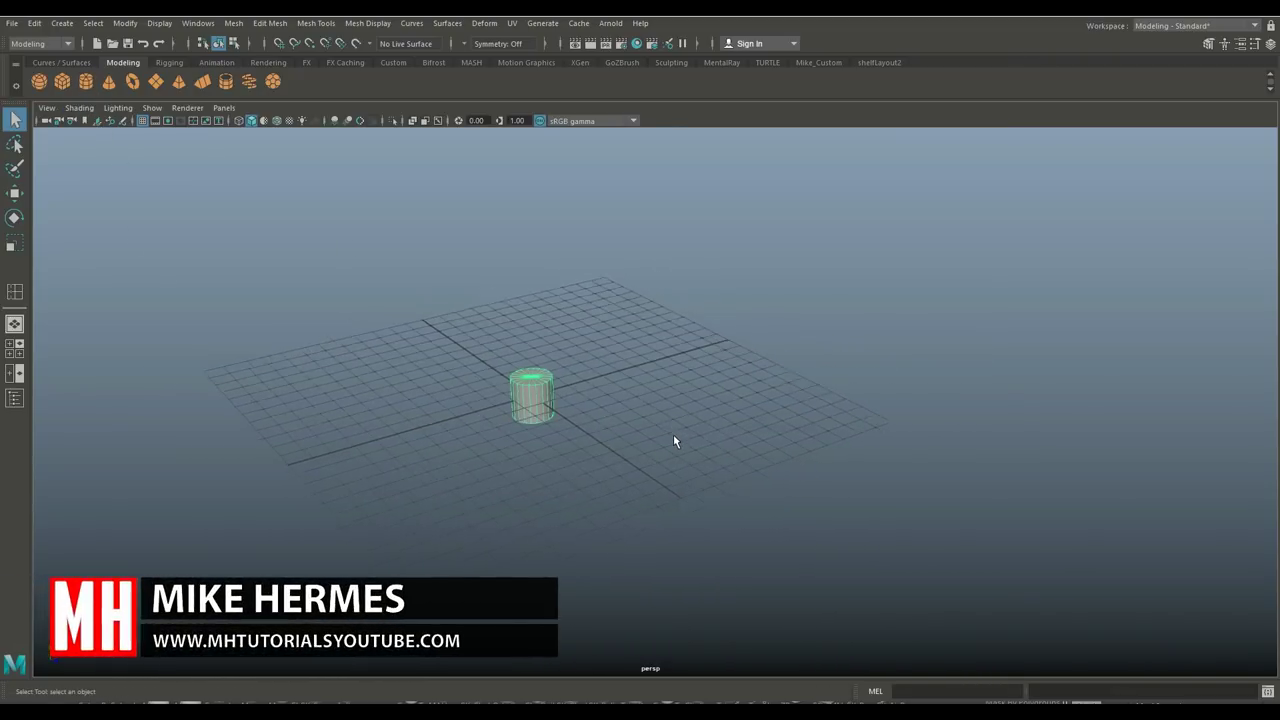
{"action": "scroll", "coordinate": [673, 434], "scroll_direction": "down", "scroll_amount": 1}
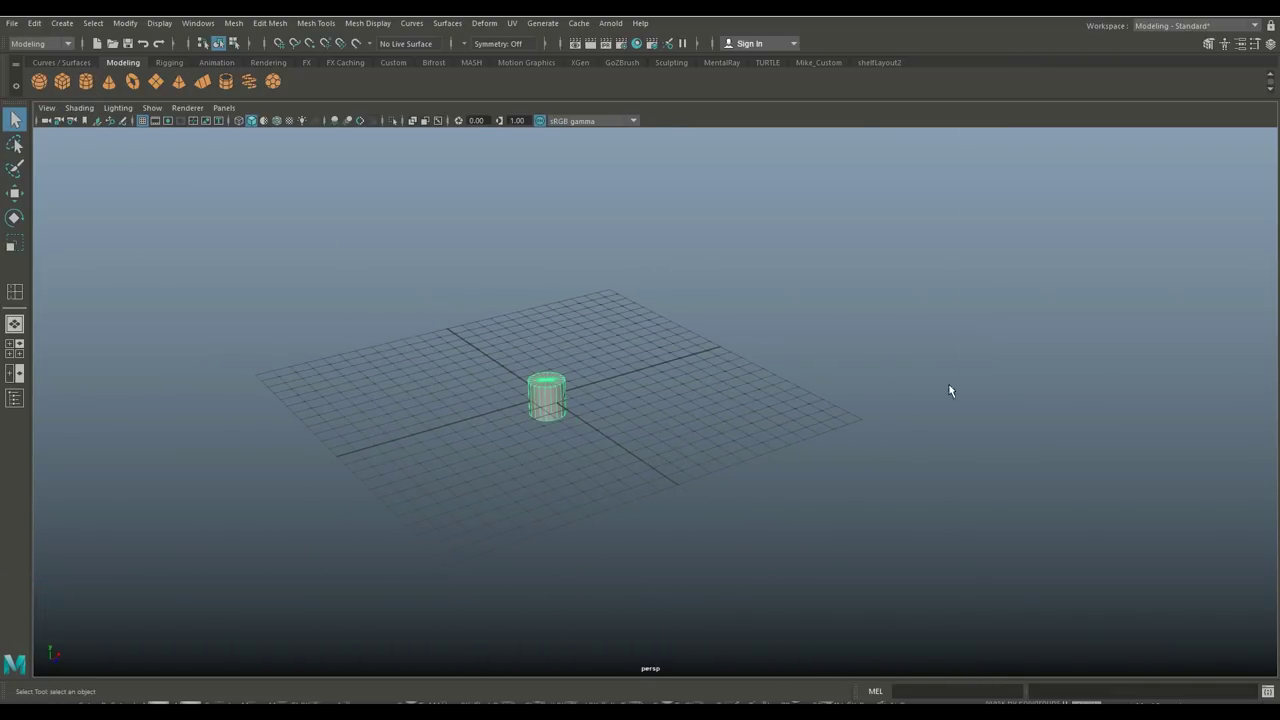
{"action": "key", "text": "ctrl+a"}
{"action": "left_click", "coordinate": [1132, 142]}
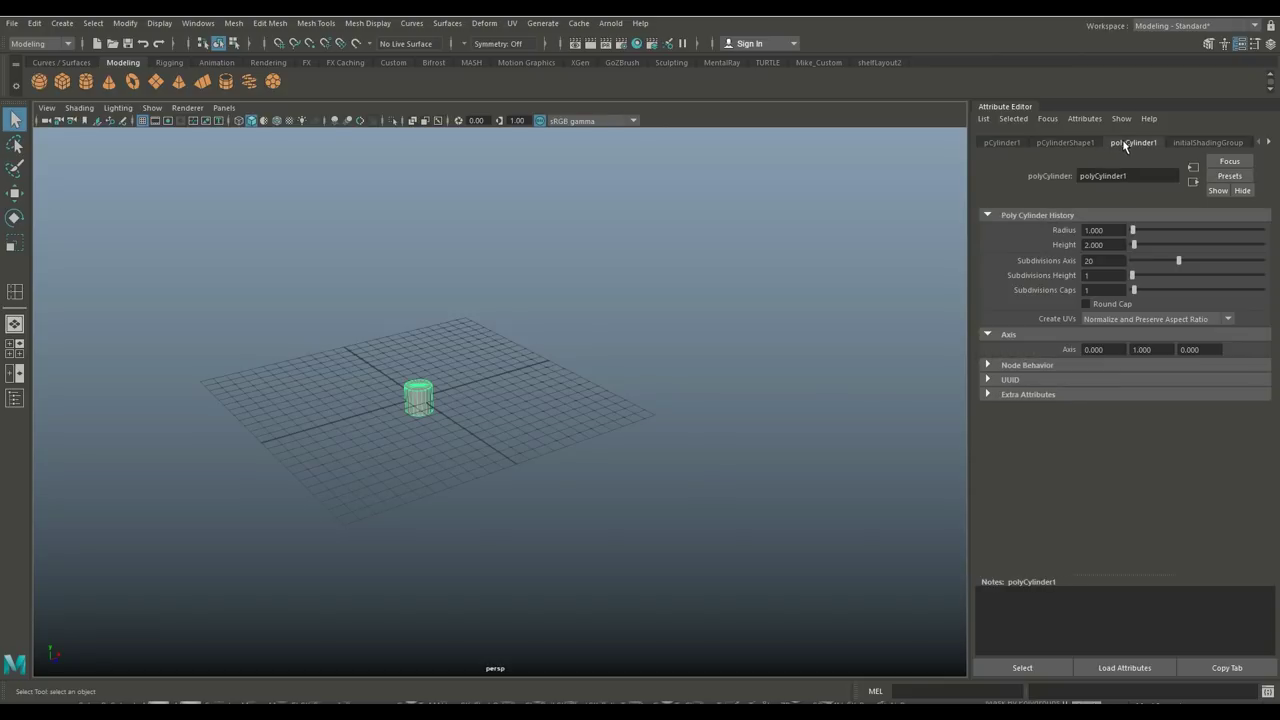
{"action": "double_click", "coordinate": [1105, 260]}
{"action": "scroll", "coordinate": [518, 462], "scroll_direction": "up", "scroll_amount": 5}
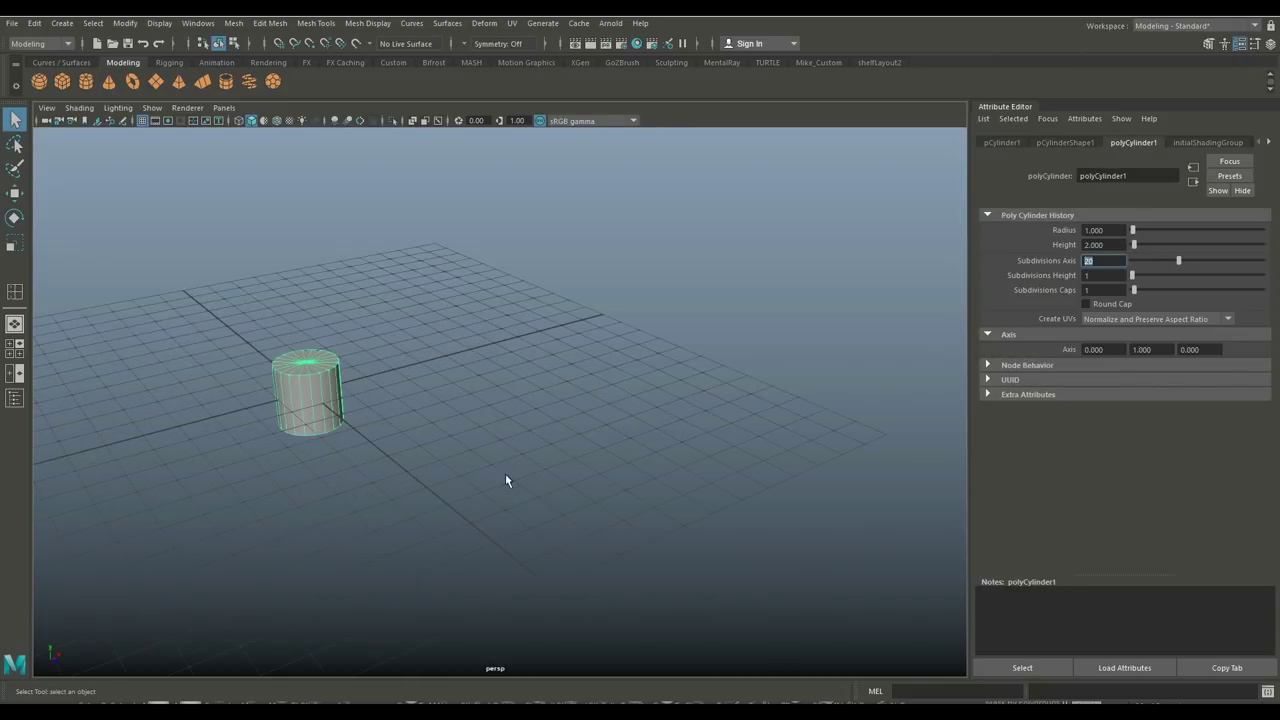
{"action": "middle_click_drag", "start_coordinate": [500, 480], "coordinate": [703, 500], "text": "alt"}
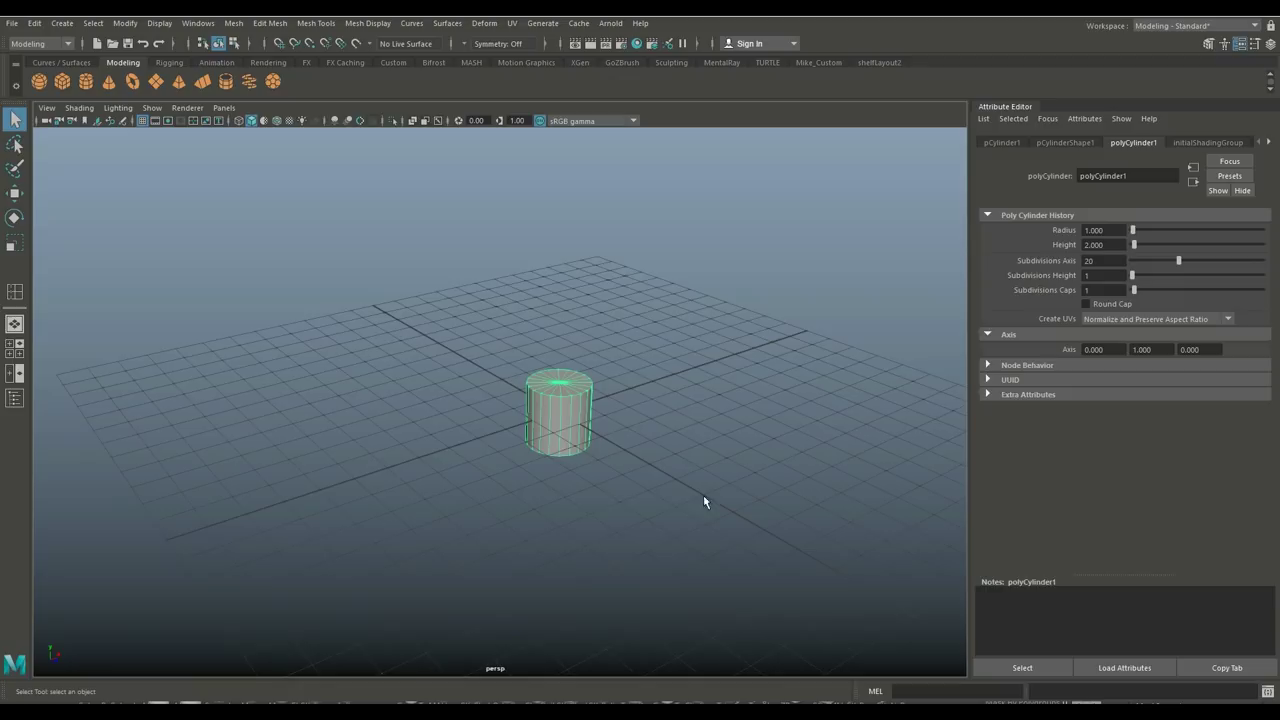
Scale the cylinder up vertically into a tall, narrow column.
{"action": "left_click", "coordinate": [596, 486]}
{"action": "left_click", "coordinate": [583, 440]}
{"action": "key", "text": "r"}
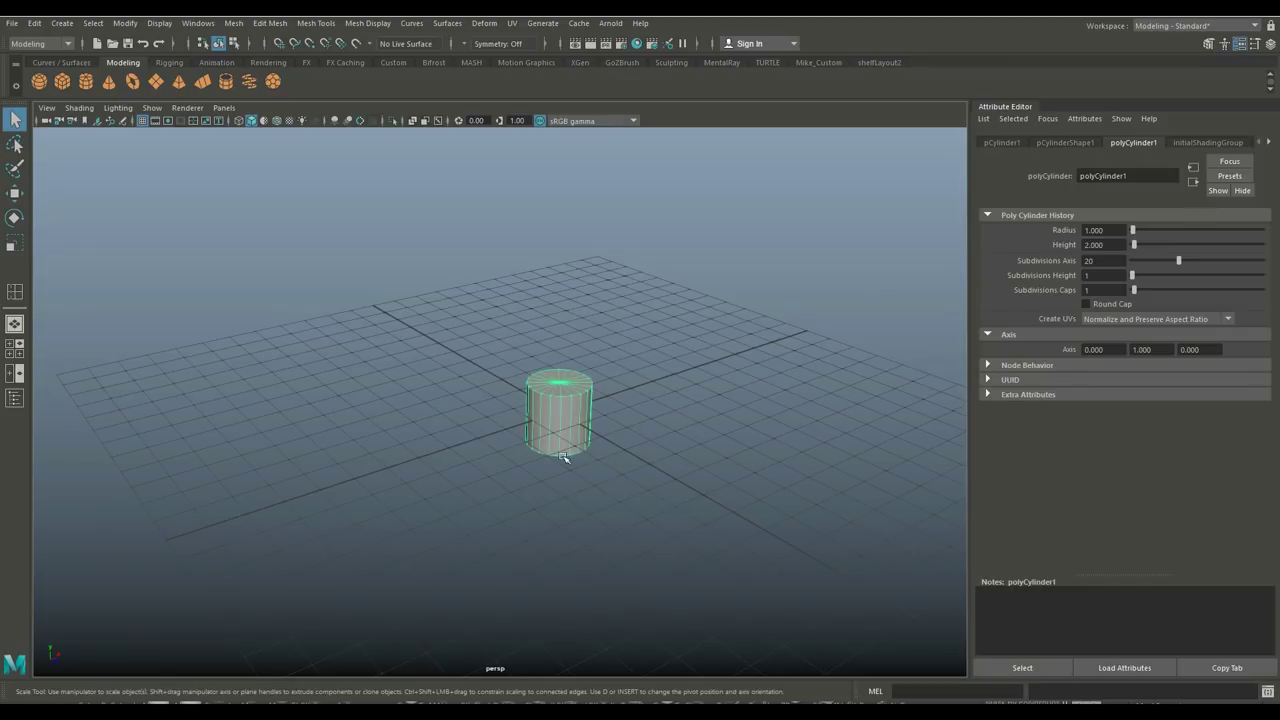
{"action": "left_click_drag", "start_coordinate": [562, 359], "coordinate": [567, 126]}
Taper the column by widening its bottom ring of vertices strongly and its top ring of vertices less.
{"action": "left_click_drag", "start_coordinate": [631, 302], "coordinate": [591, 384], "text": "alt"}
{"action": "right_click_drag", "start_coordinate": [567, 372], "coordinate": [508, 330]}
{"action": "left_click_drag", "start_coordinate": [452, 386], "coordinate": [700, 551]}
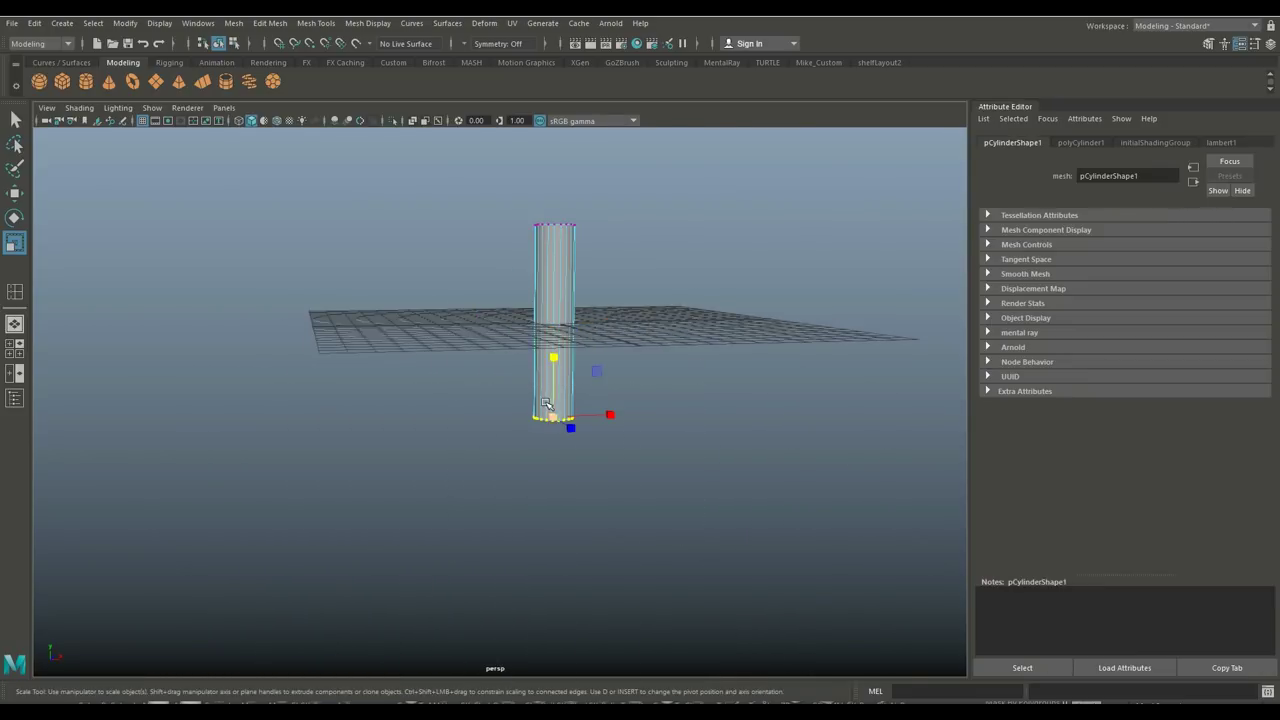
{"action": "left_click_drag", "start_coordinate": [554, 415], "coordinate": [622, 420]}
{"action": "left_click_drag", "start_coordinate": [461, 187], "coordinate": [632, 257]}
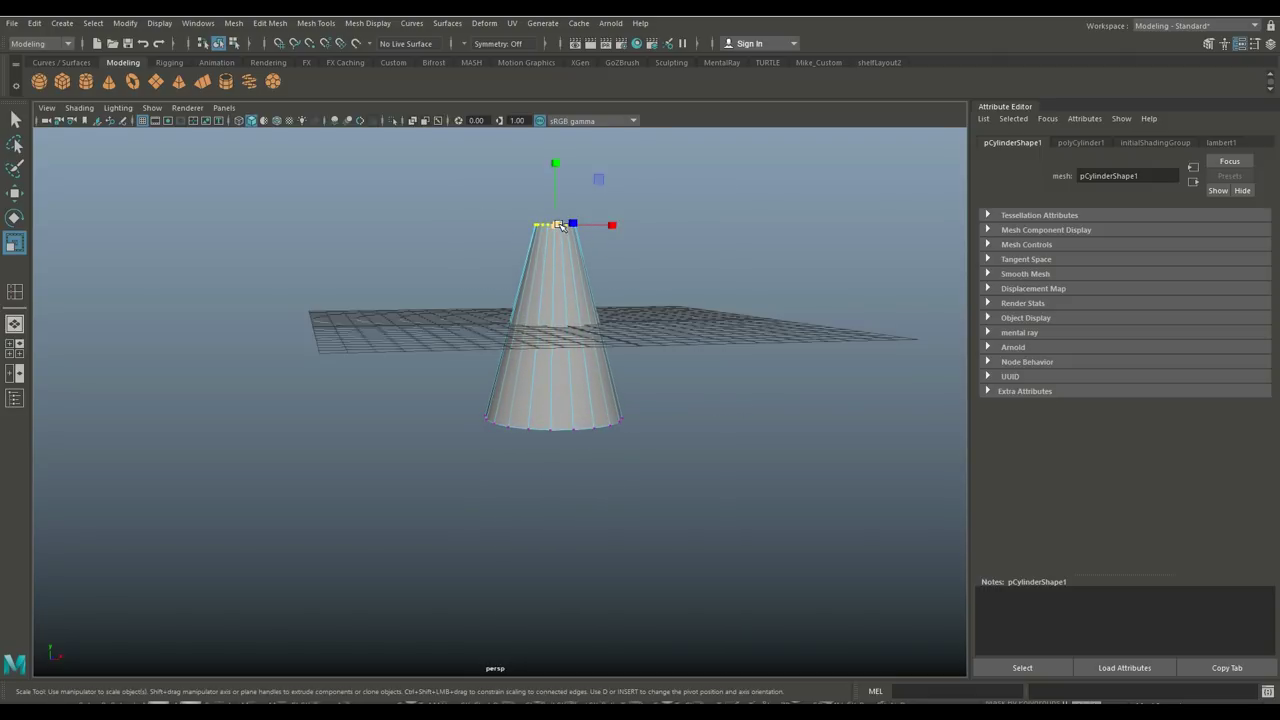
{"action": "left_click_drag", "start_coordinate": [562, 226], "coordinate": [595, 234]}
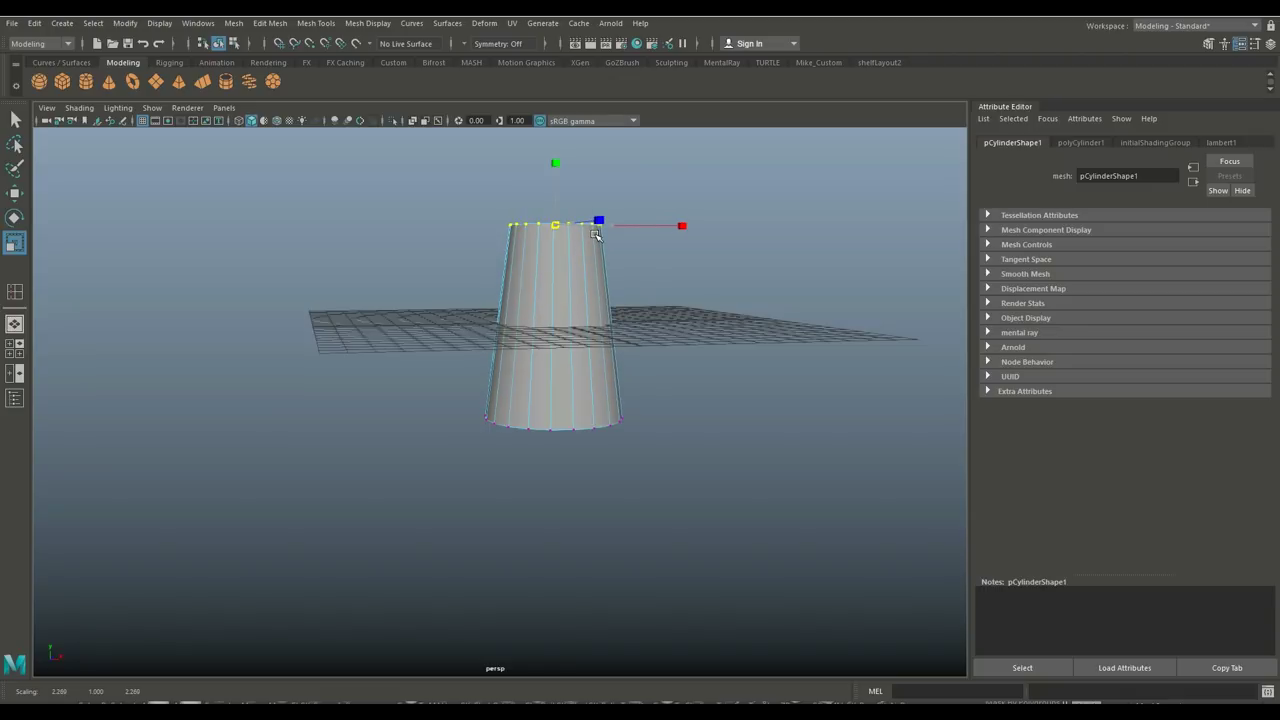
Delete the top and bottom cap faces of the tapered cylinder, leaving only its side wall.
{"action": "left_click_drag", "start_coordinate": [689, 380], "coordinate": [697, 428], "text": "alt"}
{"action": "middle_click_drag", "start_coordinate": [692, 450], "coordinate": [683, 543], "text": "alt"}
{"action": "left_click_drag", "start_coordinate": [683, 534], "coordinate": [677, 516], "text": "alt"}
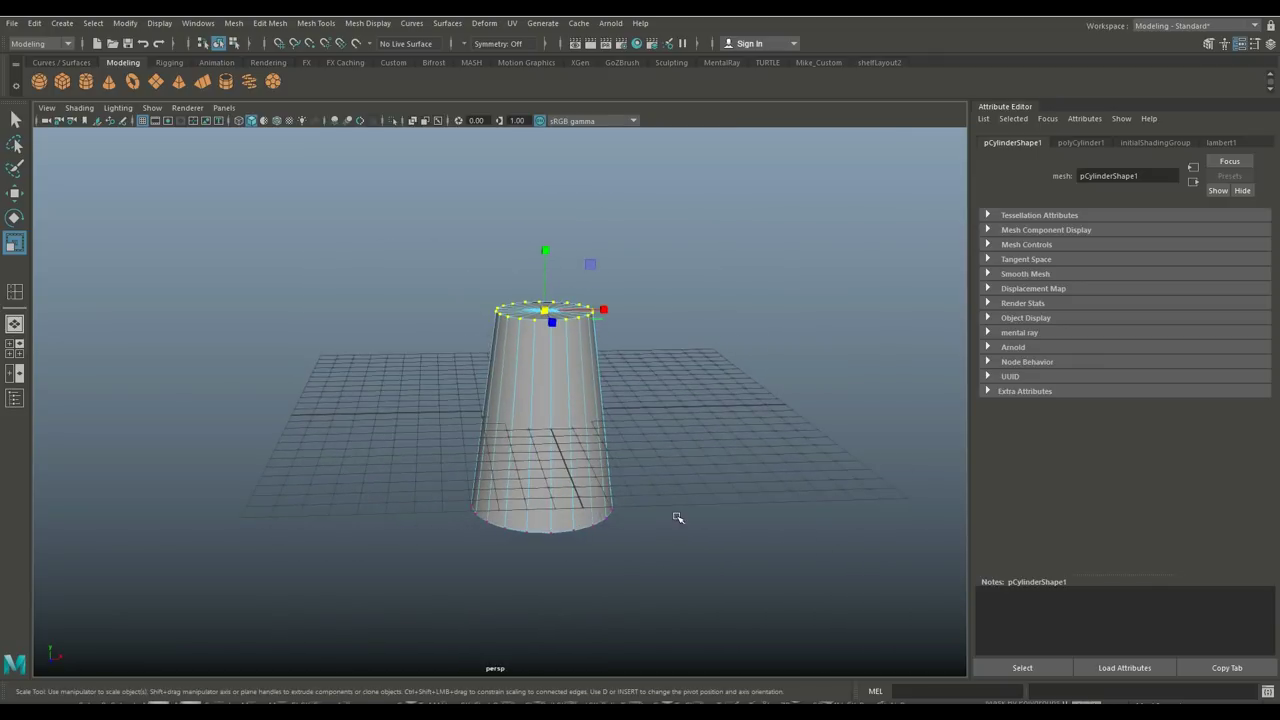
{"action": "middle_click_drag", "start_coordinate": [679, 503], "coordinate": [687, 533], "text": "alt"}
{"action": "right_click_drag", "start_coordinate": [575, 345], "coordinate": [520, 343]}
{"action": "left_click_drag", "start_coordinate": [400, 269], "coordinate": [687, 414]}
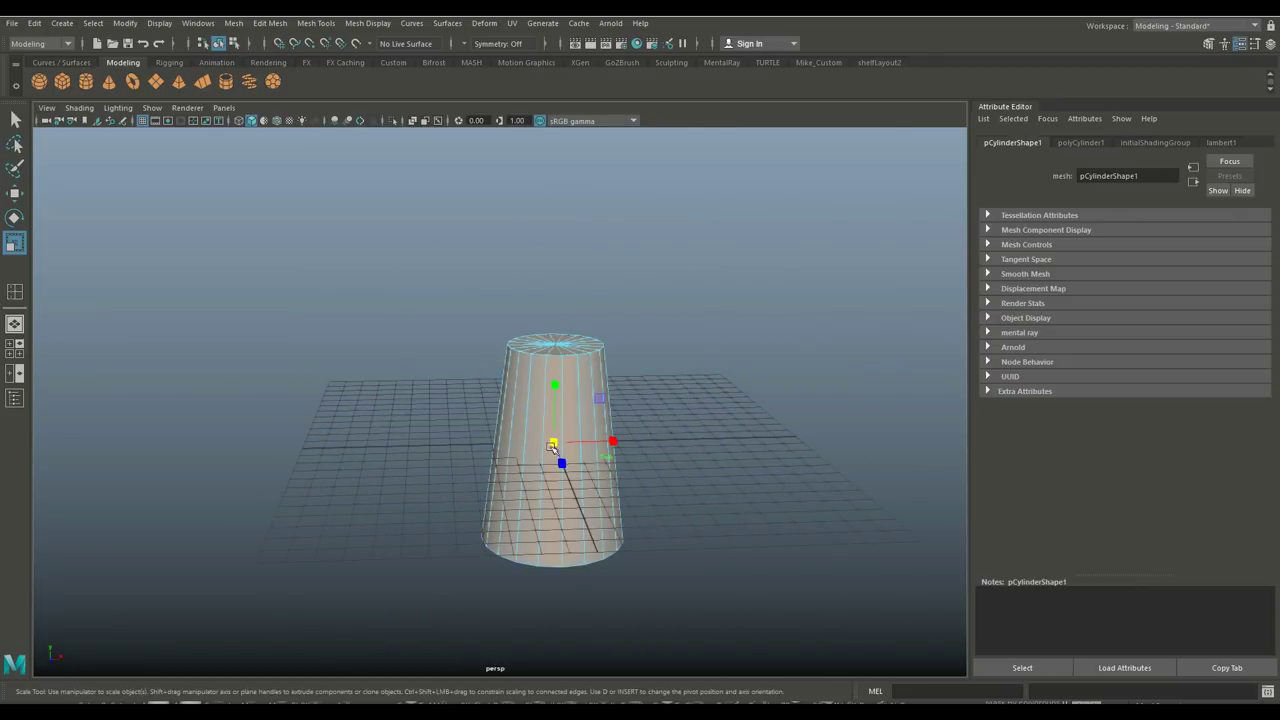
{"action": "left_click_drag", "start_coordinate": [365, 401], "coordinate": [752, 429], "text": "ctrl"}
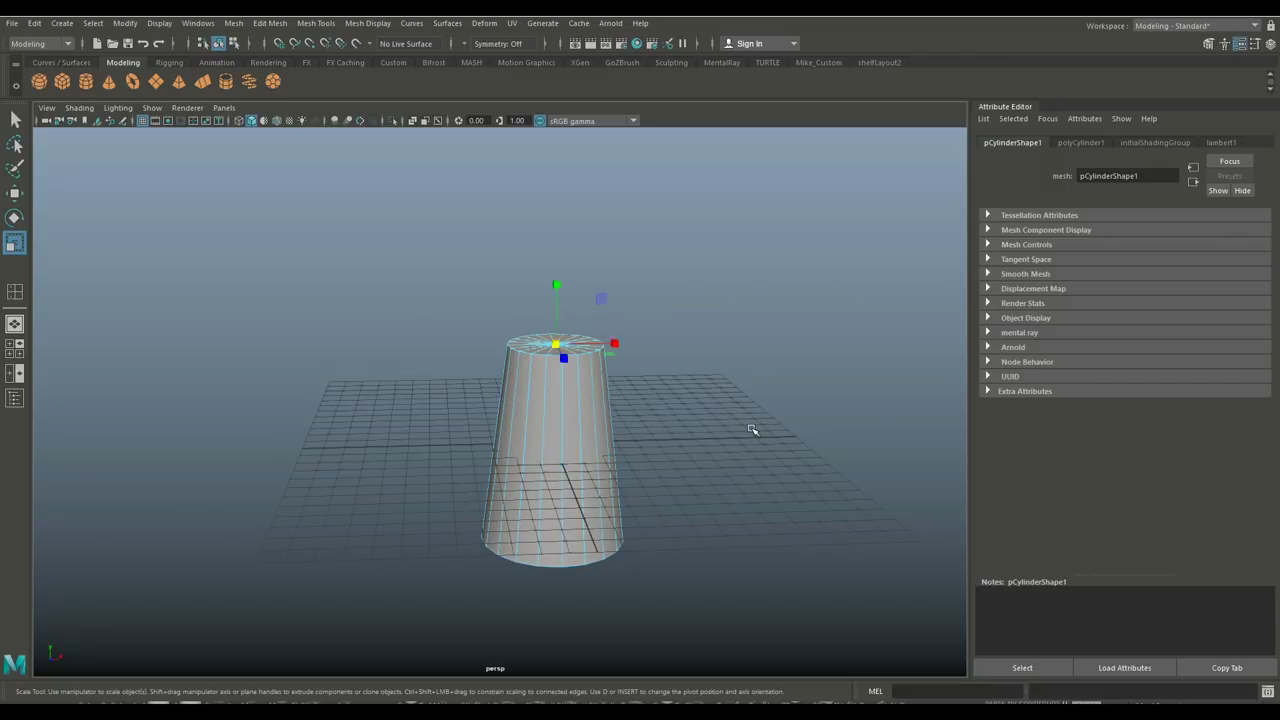
{"action": "key", "text": "Delete"}
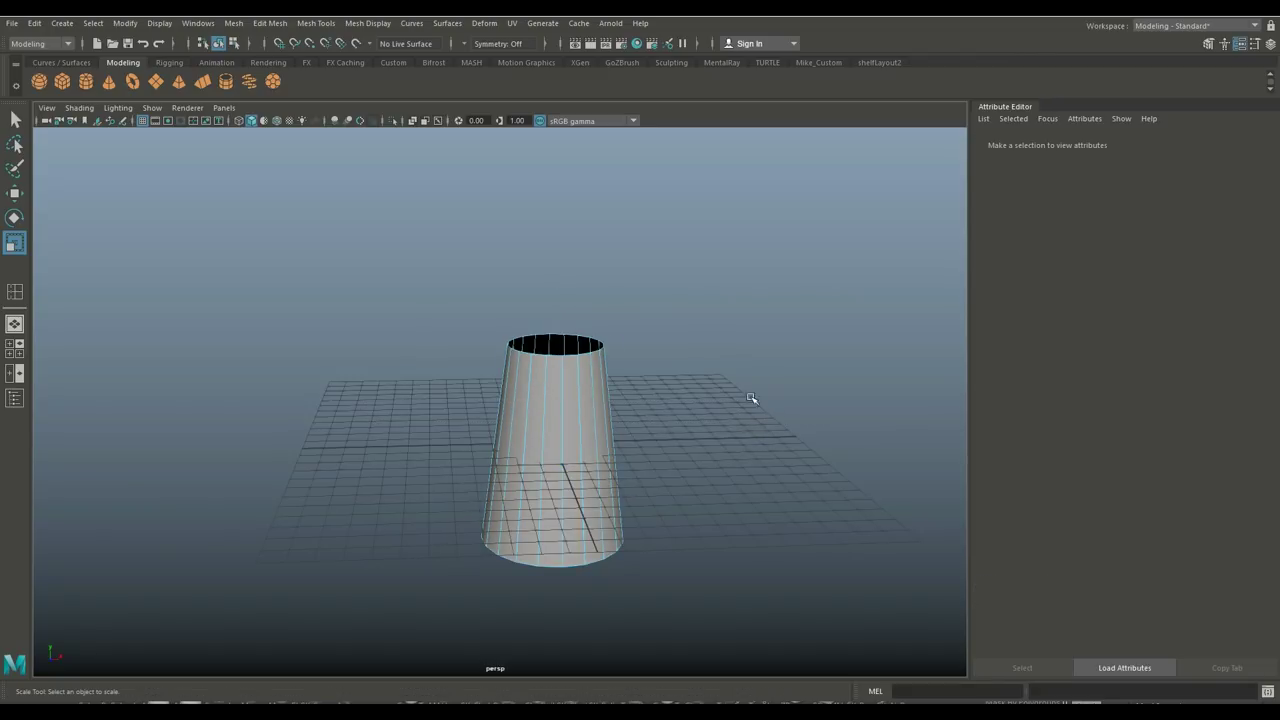
Scale the top ring of vertices slightly wider to soften the cylinder's taper.
{"action": "mouse_move", "coordinate": [755, 411]}
{"action": "left_mouse_down", "text": "alt"}
{"action": "mouse_move", "coordinate": [760, 371]}
{"action": "mouse_move", "coordinate": [740, 396]}
{"action": "left_mouse_up", "text": "alt"}
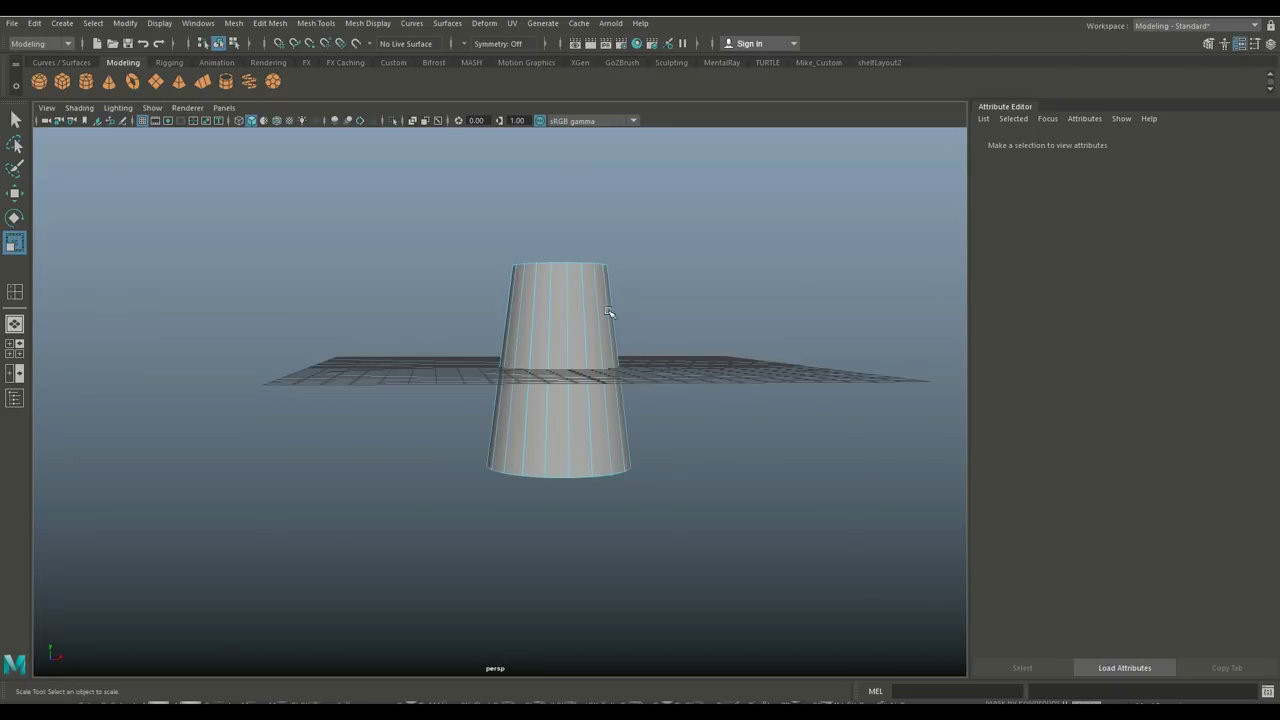
{"action": "right_click_drag", "start_coordinate": [568, 271], "coordinate": [505, 287]}
{"action": "left_click_drag", "start_coordinate": [445, 232], "coordinate": [714, 314]}
{"action": "left_click_drag", "start_coordinate": [559, 263], "coordinate": [565, 264]}
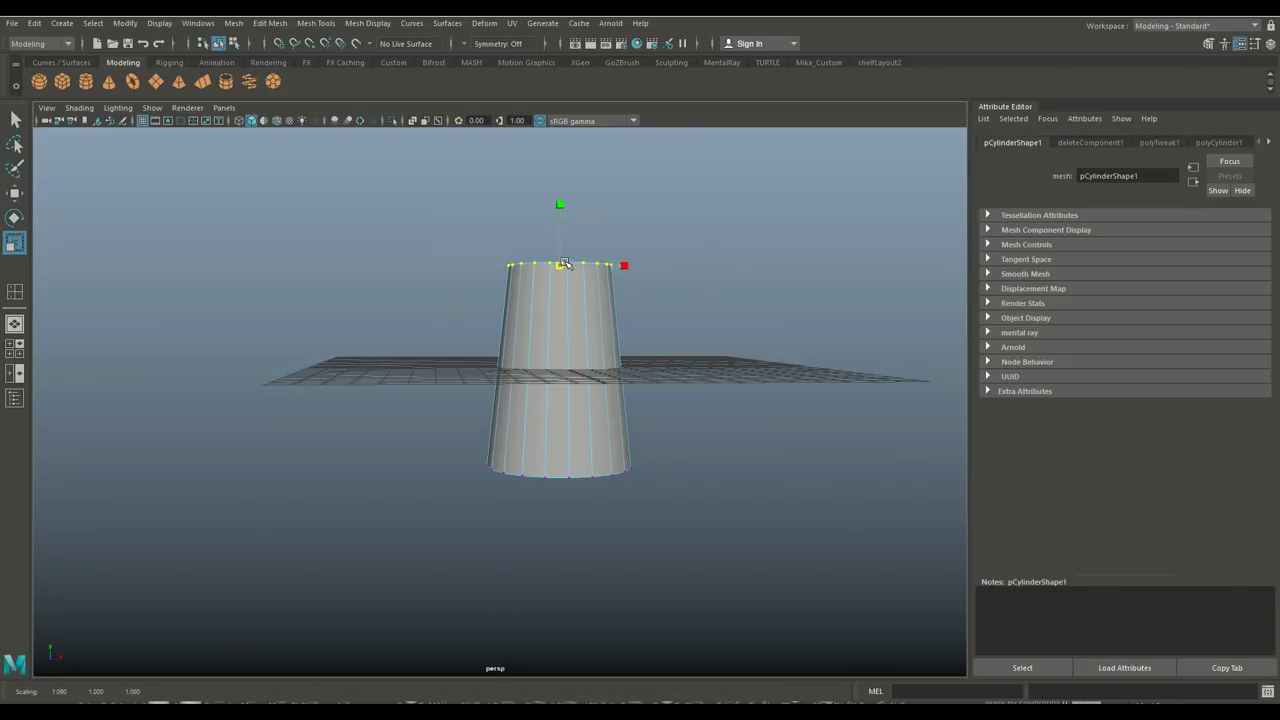
{"action": "left_click", "coordinate": [758, 367]}
Start the Insert Edge Loop tool with its position option set to Equal distance from edge.
{"action": "scroll", "coordinate": [745, 371], "scroll_direction": "down", "scroll_amount": 5}
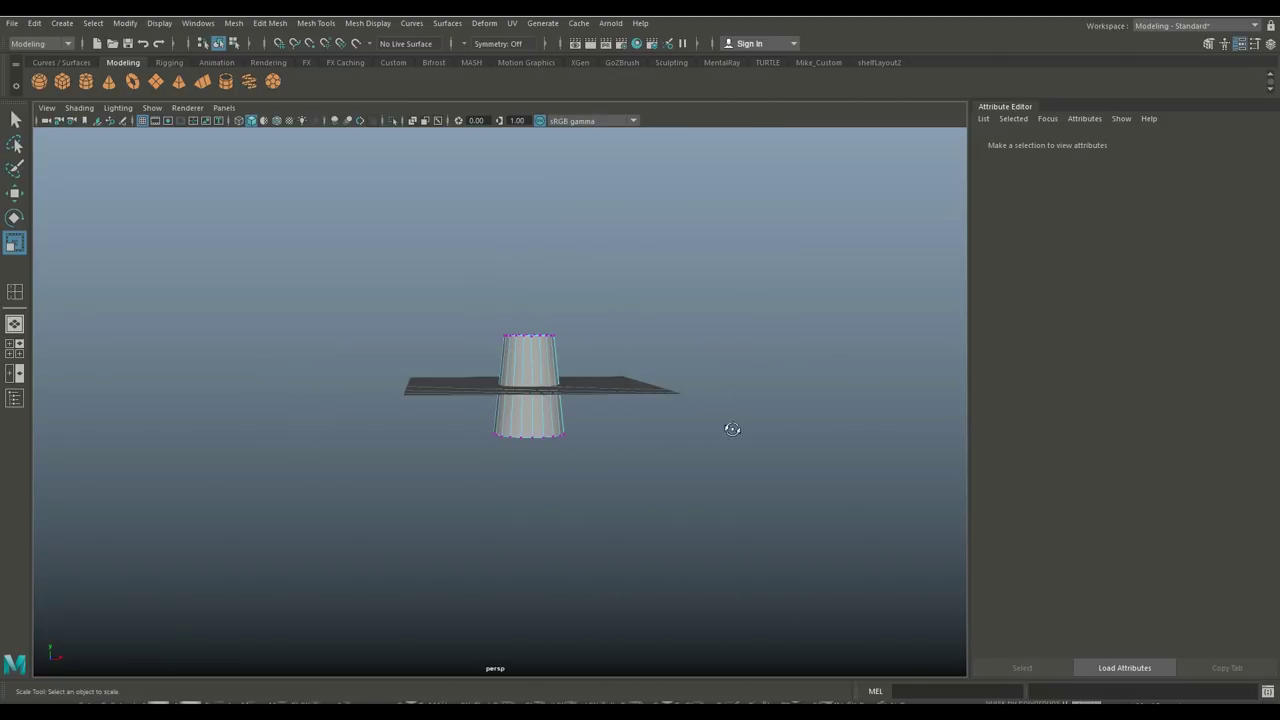
{"action": "left_click_drag", "start_coordinate": [732, 428], "coordinate": [726, 394], "text": "alt"}
{"action": "scroll", "coordinate": [726, 394], "scroll_direction": "up", "scroll_amount": 3}
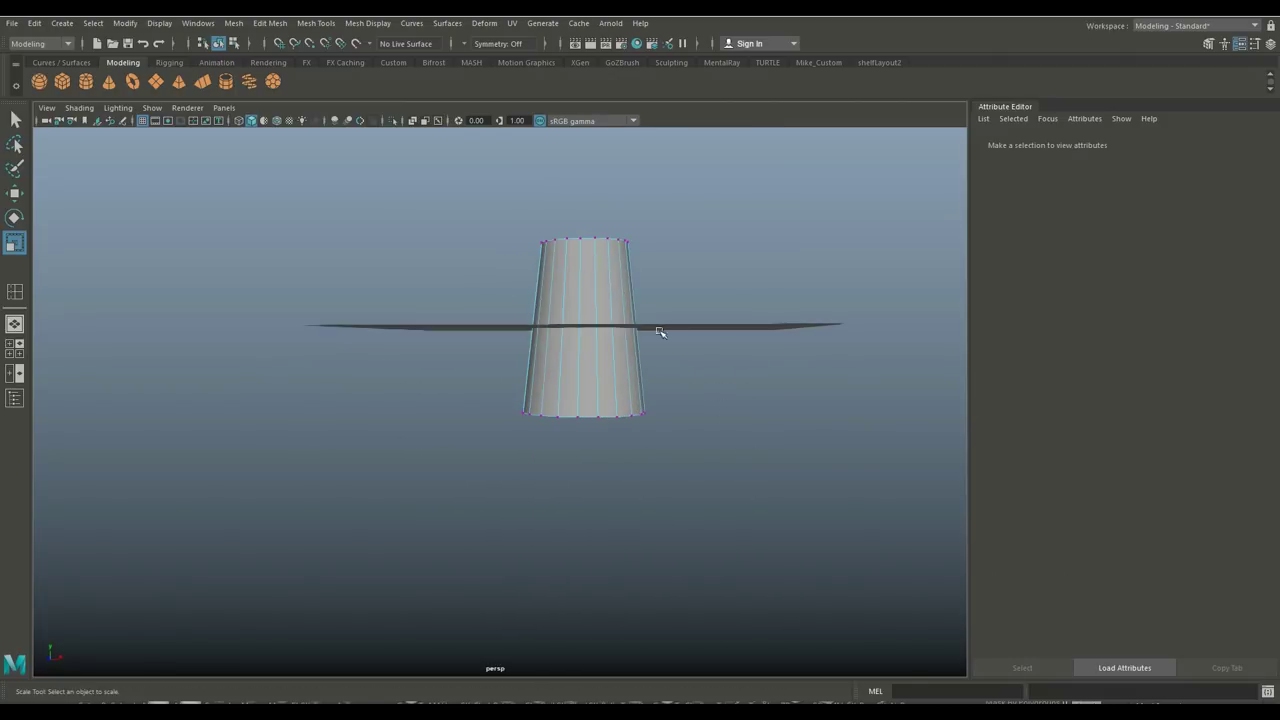
{"action": "left_click", "coordinate": [268, 23]}
{"action": "mouse_move", "coordinate": [192, 27]}
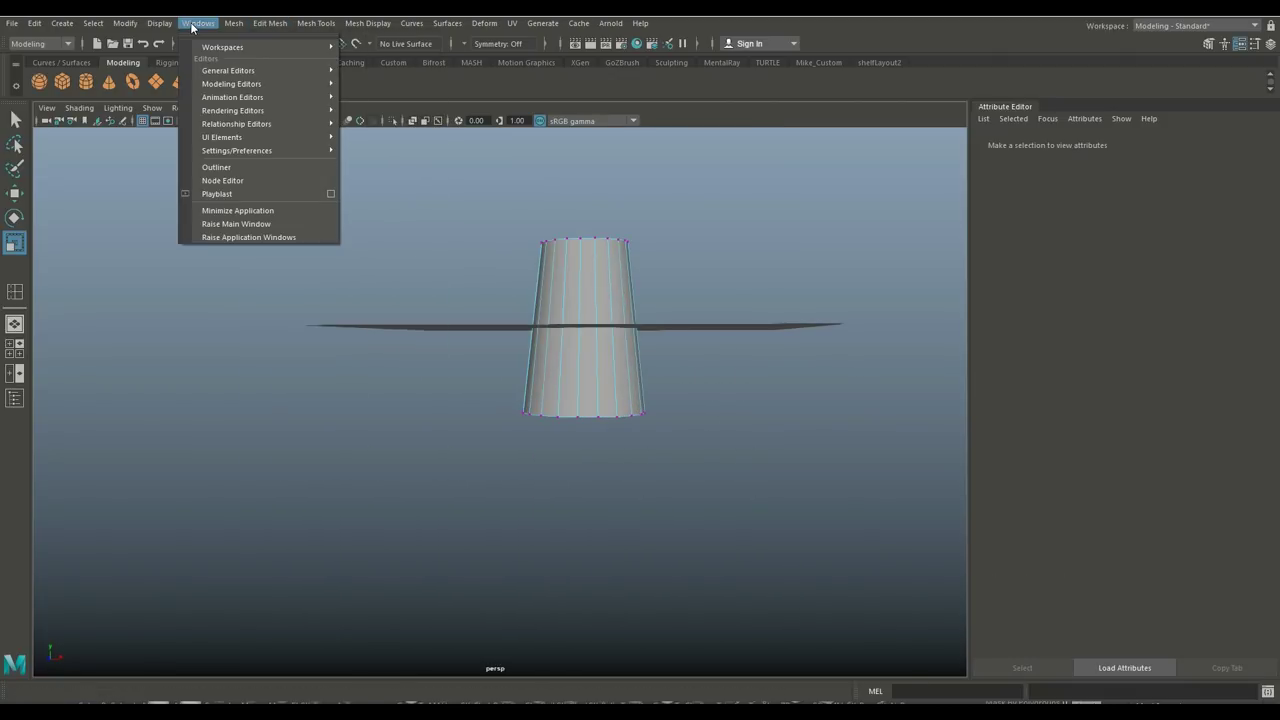
{"action": "mouse_move", "coordinate": [316, 23]}
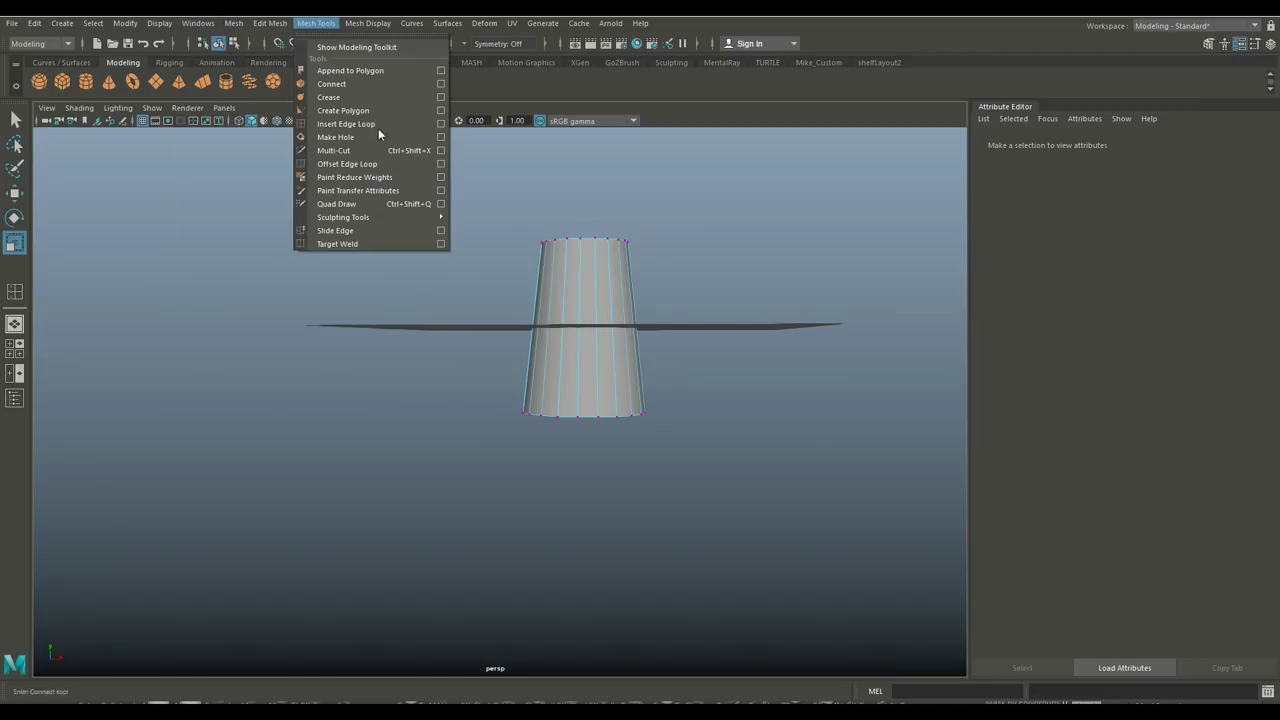
{"action": "left_click", "coordinate": [440, 124]}
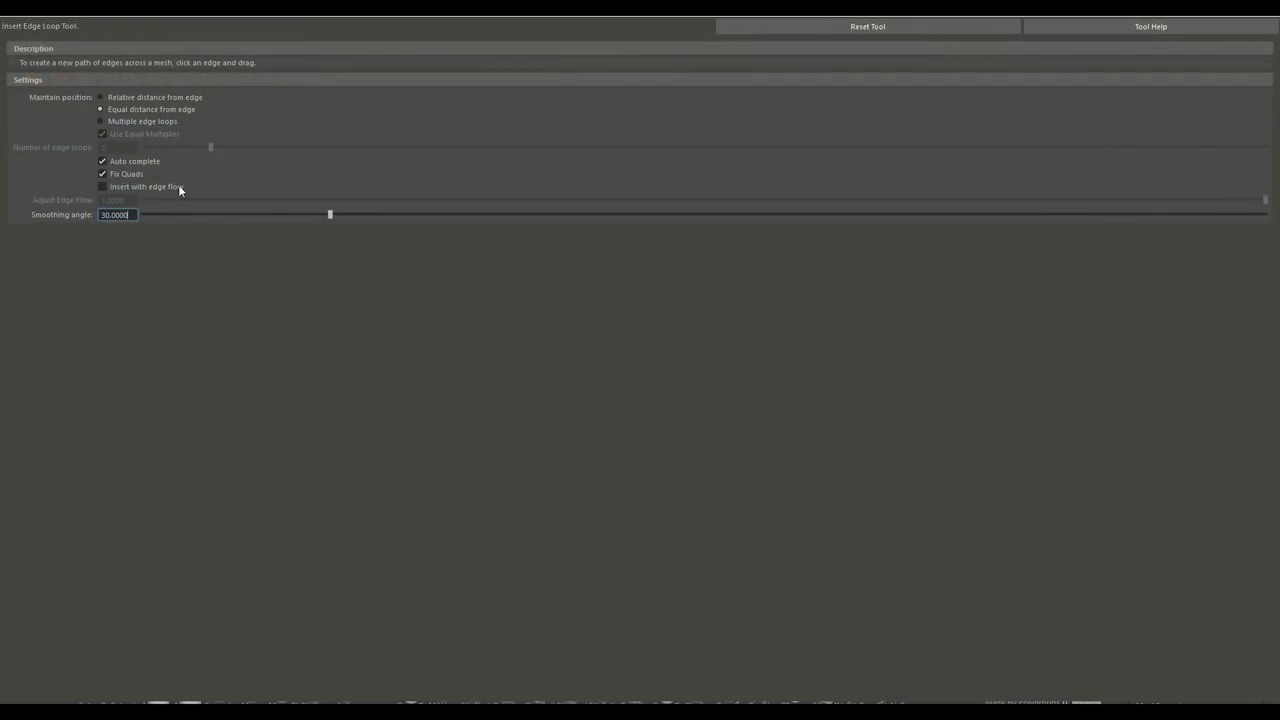
{"action": "left_click", "coordinate": [101, 121]}
{"action": "left_click", "coordinate": [100, 109]}
{"action": "left_click", "coordinate": [1202, 14]}
Insert an edge loop just above the bottom rim and a closely spaced pair of loops in the lower part of the wall.
{"action": "scroll", "coordinate": [883, 460], "scroll_direction": "up", "scroll_amount": 5}
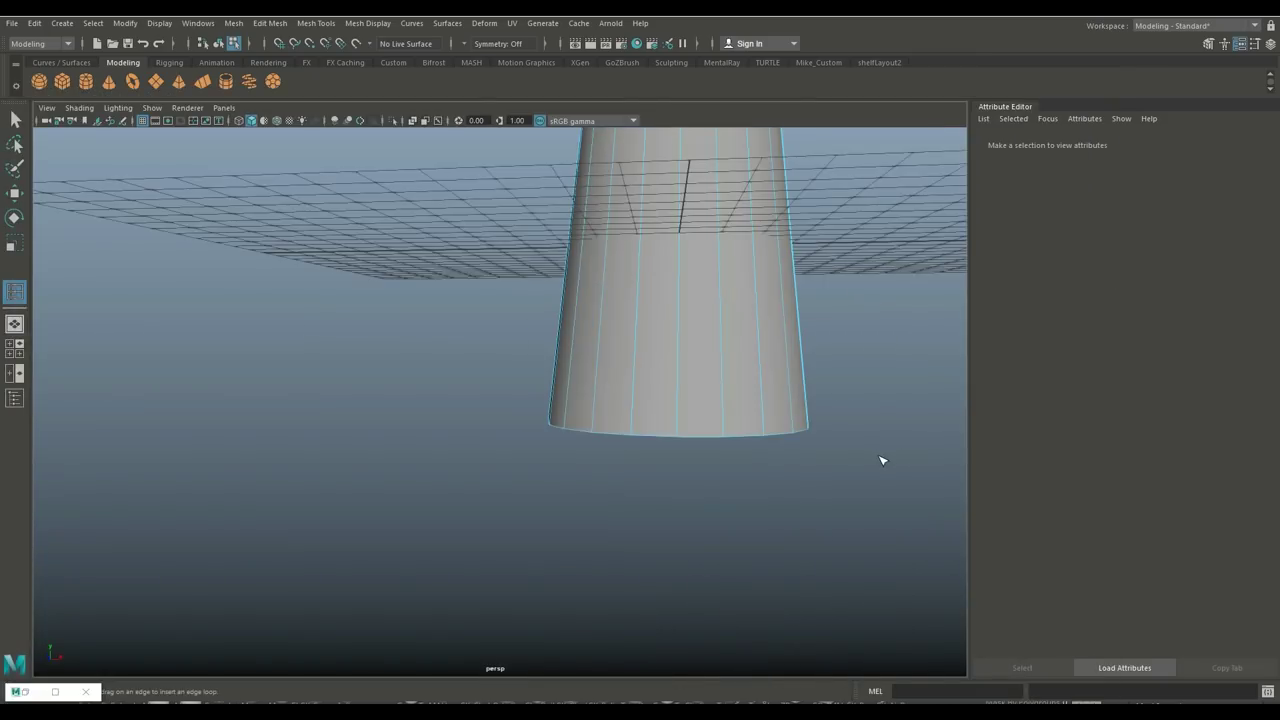
{"action": "middle_click_drag", "start_coordinate": [801, 451], "coordinate": [611, 446], "text": "alt"}
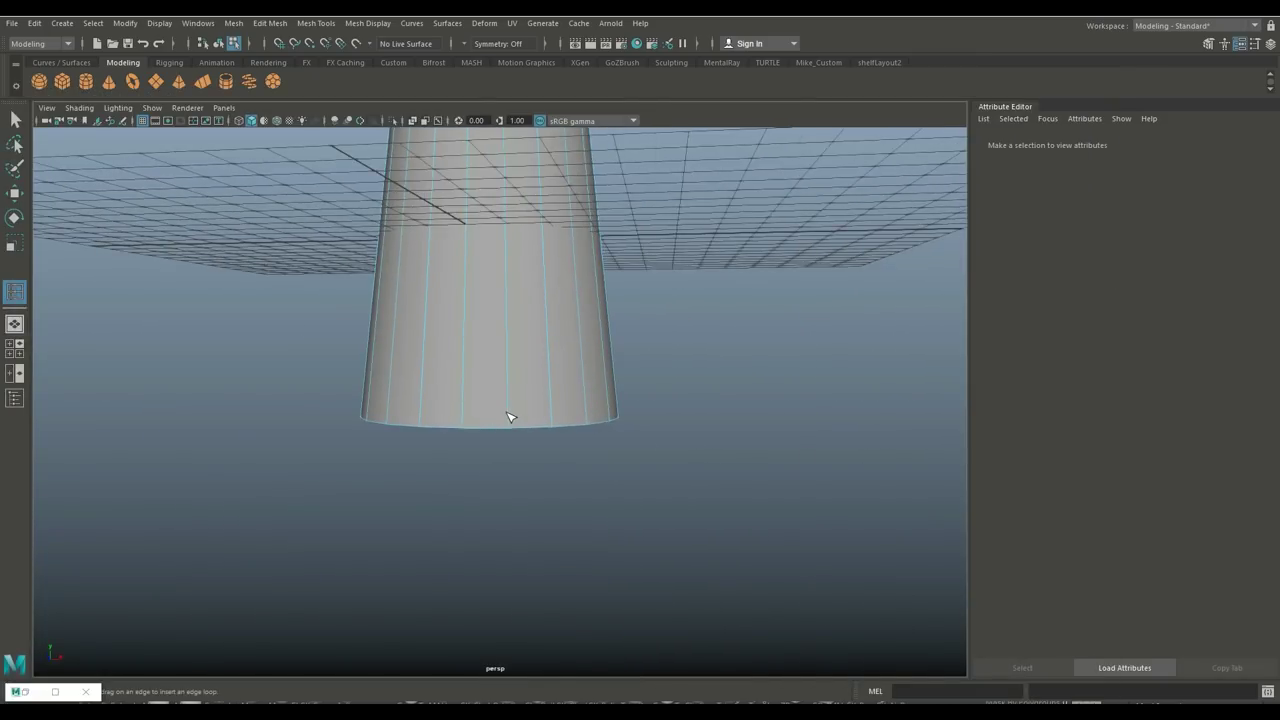
{"action": "left_click", "coordinate": [509, 414]}
{"action": "middle_click_drag", "start_coordinate": [507, 440], "coordinate": [574, 500], "text": "alt"}
{"action": "scroll", "coordinate": [605, 437], "scroll_direction": "up", "scroll_amount": 3}
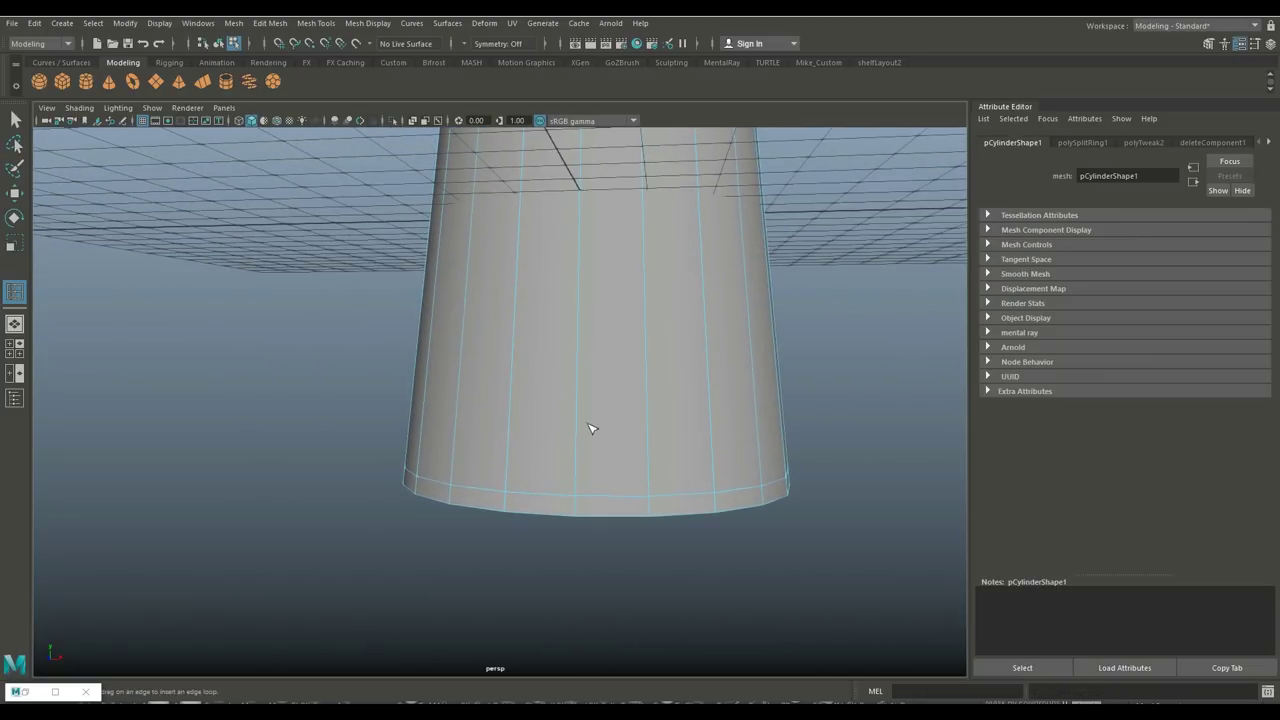
{"action": "left_click", "coordinate": [580, 390]}
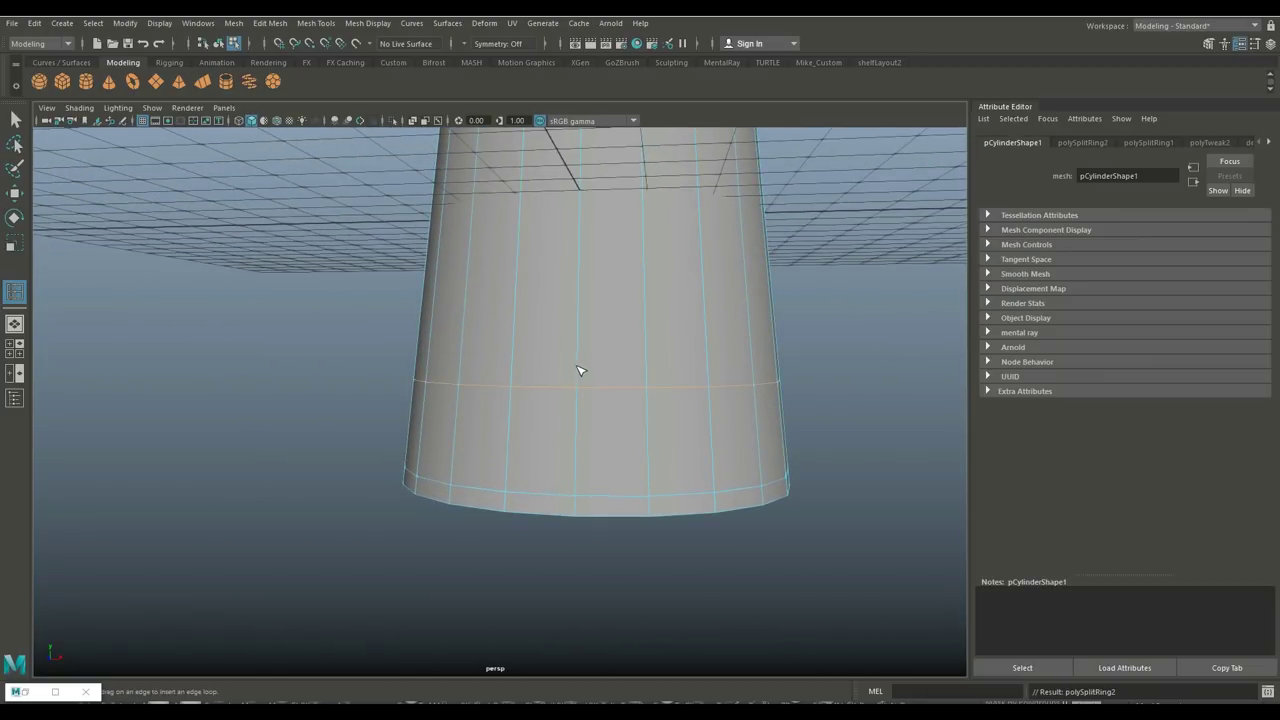
{"action": "left_click_drag", "start_coordinate": [577, 367], "coordinate": [580, 370]}
Insert a closely spaced pair of edge loops in the upper part of the wall and one loop just below the top rim.
{"action": "scroll", "coordinate": [671, 360], "scroll_direction": "down", "scroll_amount": 3}
{"action": "middle_click_drag", "start_coordinate": [697, 350], "coordinate": [712, 540], "text": "alt"}
{"action": "left_click_drag", "start_coordinate": [578, 372], "coordinate": [578, 352]}
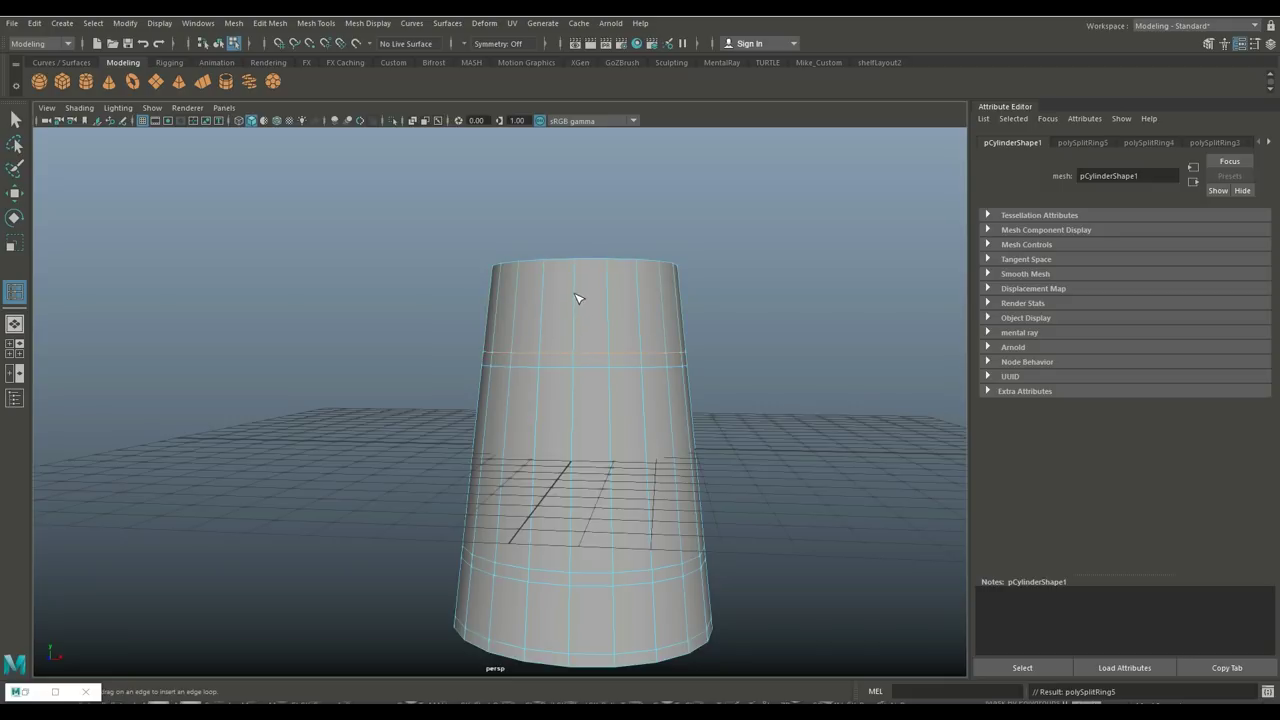
{"action": "left_click_drag", "start_coordinate": [578, 292], "coordinate": [578, 274]}
Extrude the two narrow face bands between the paired loops inward with a thickness of -0.1.
{"action": "key", "text": "q"}
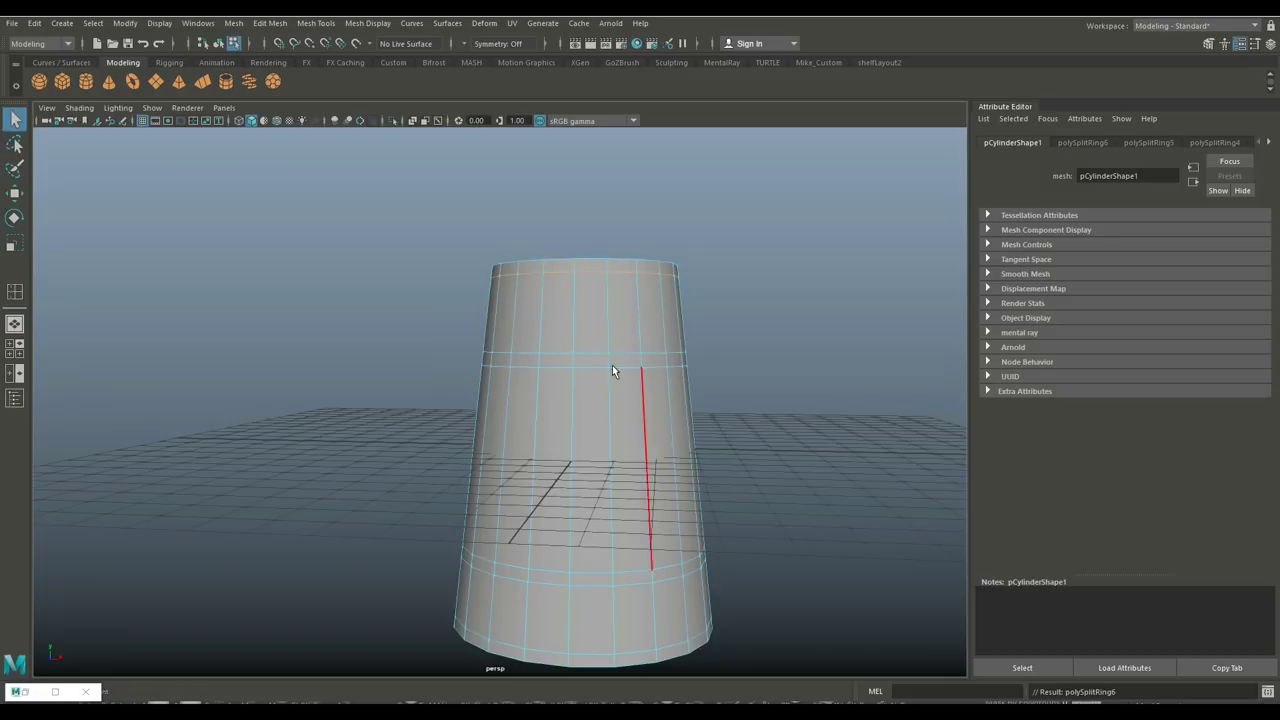
{"action": "right_click_drag", "start_coordinate": [595, 310], "coordinate": [590, 362]}
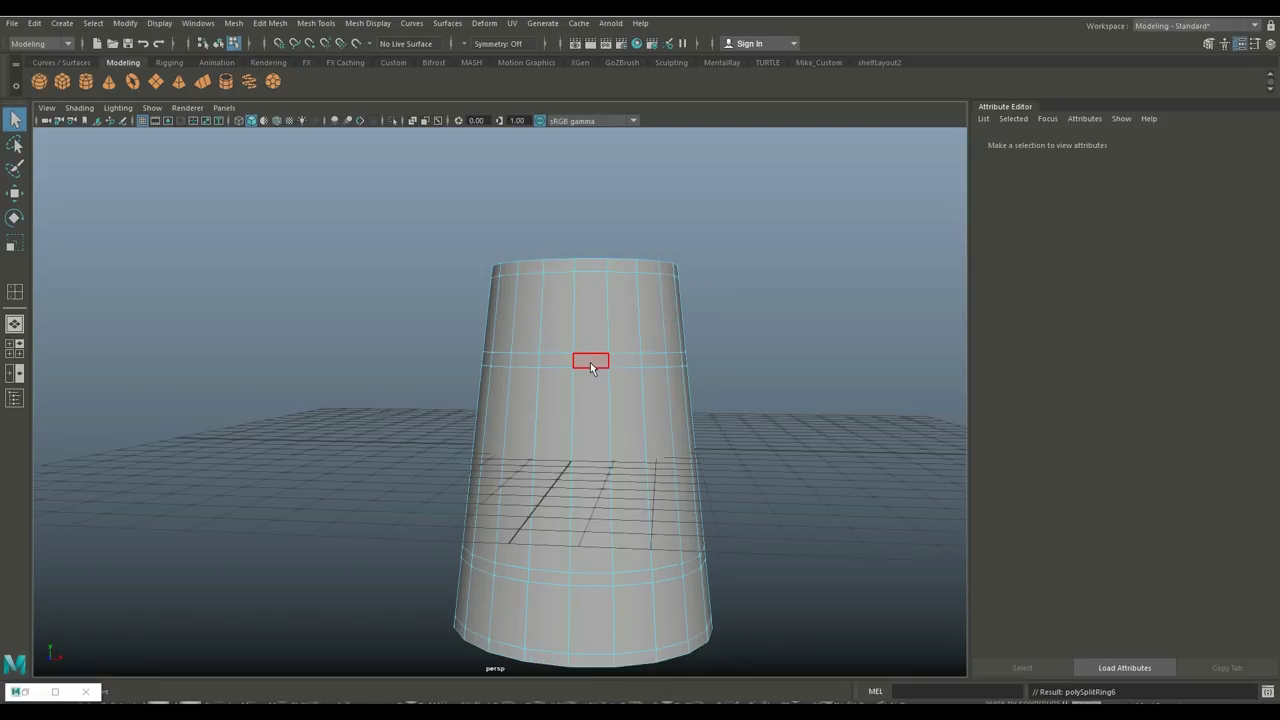
{"action": "left_click", "coordinate": [590, 362]}
{"action": "double_click", "coordinate": [559, 360], "text": "shift"}
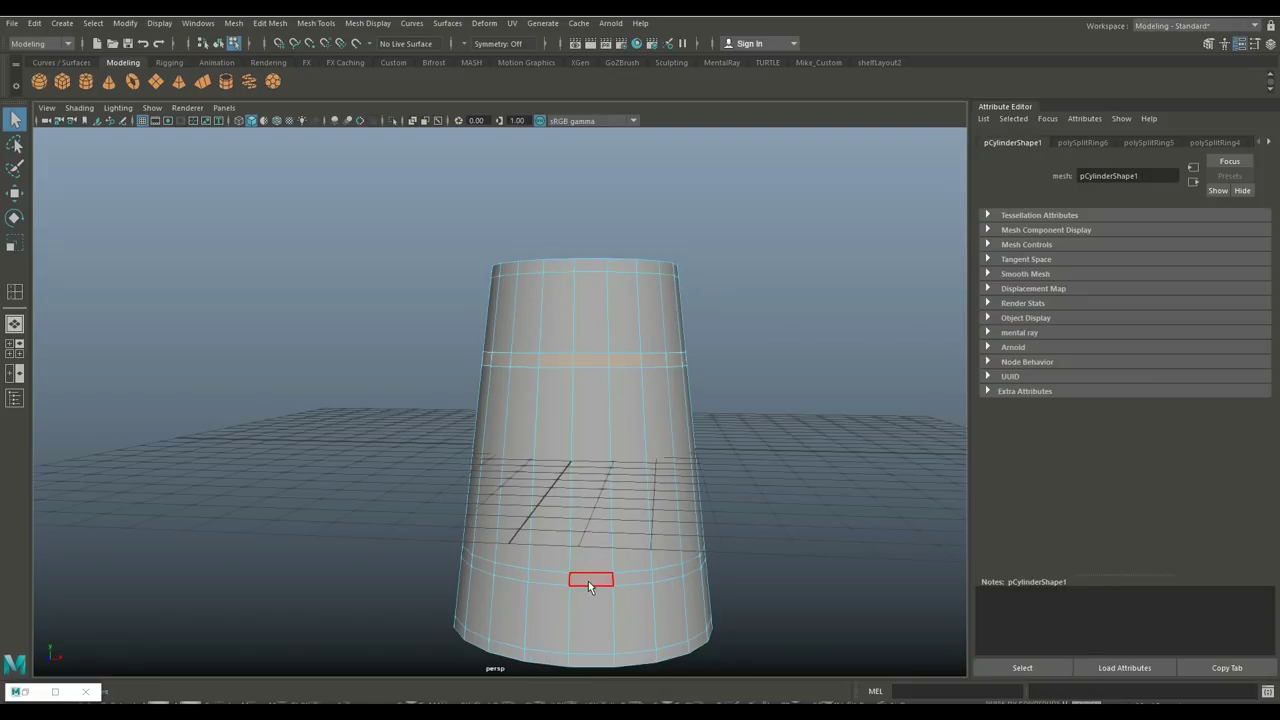
{"action": "left_click", "coordinate": [550, 580]}
{"action": "key", "text": "ctrl+e"}
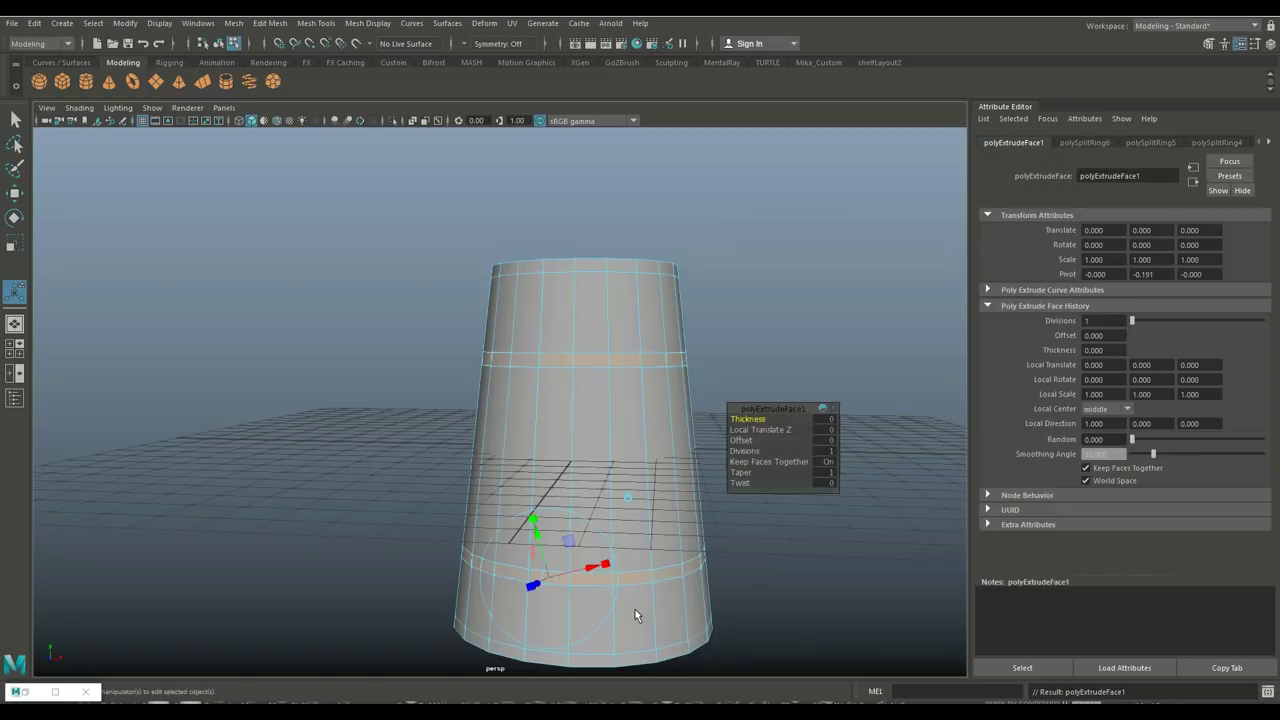
{"action": "left_click", "coordinate": [828, 420]}
{"action": "type", "text": "-0.1"}
{"action": "key", "text": "Return"}
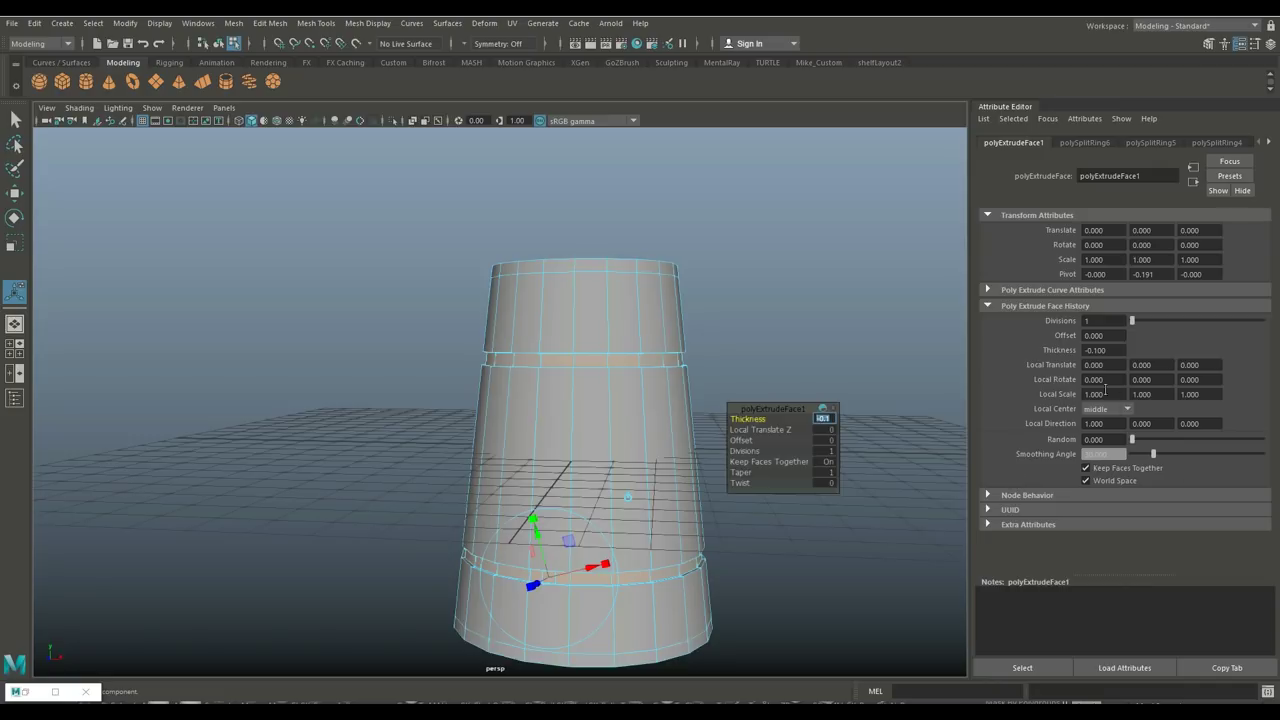
{"action": "left_click", "coordinate": [823, 357]}
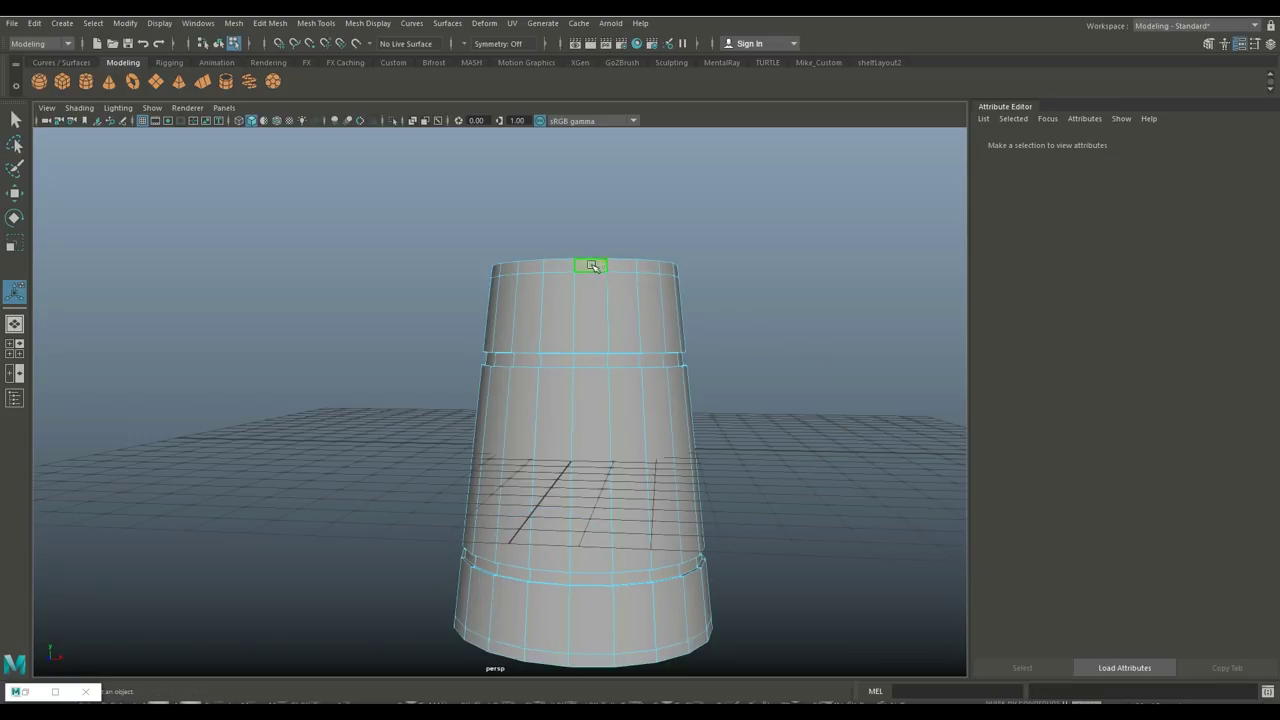
Extrude the narrow face bands at the top and bottom rims outward with a thickness of 0.1.
{"action": "left_click", "coordinate": [592, 266]}
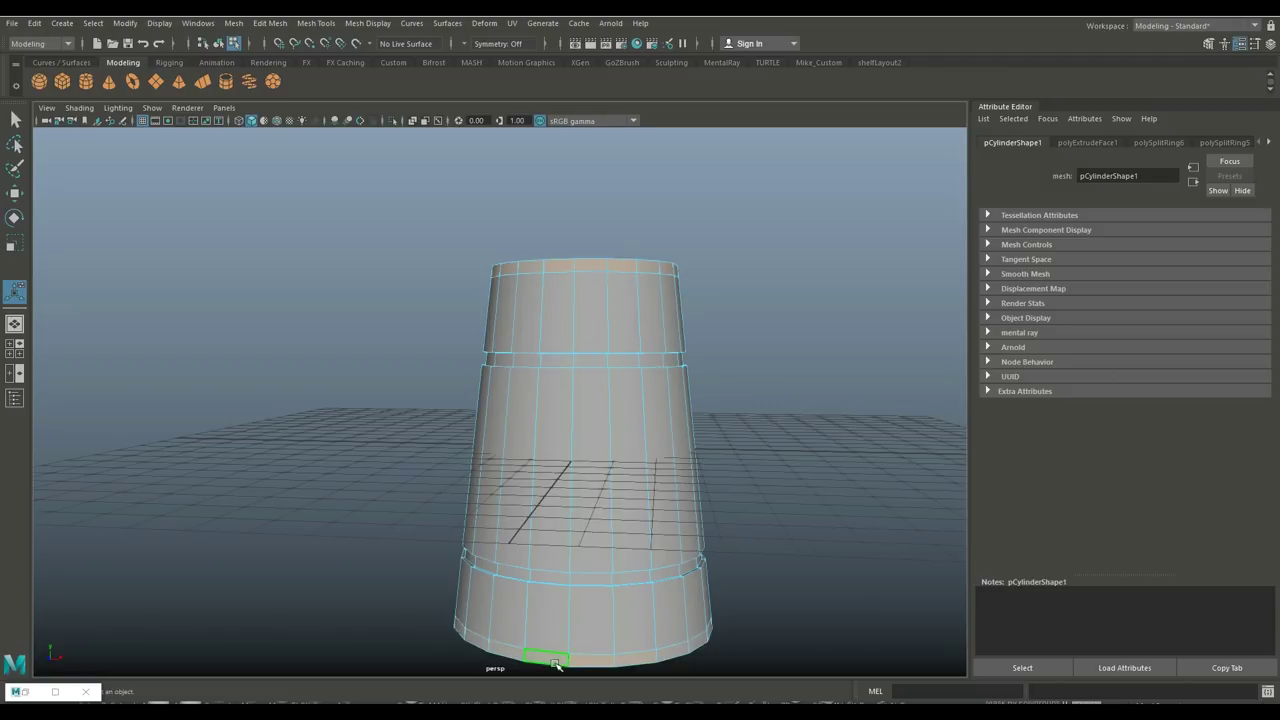
{"action": "key", "text": "ctrl+e"}
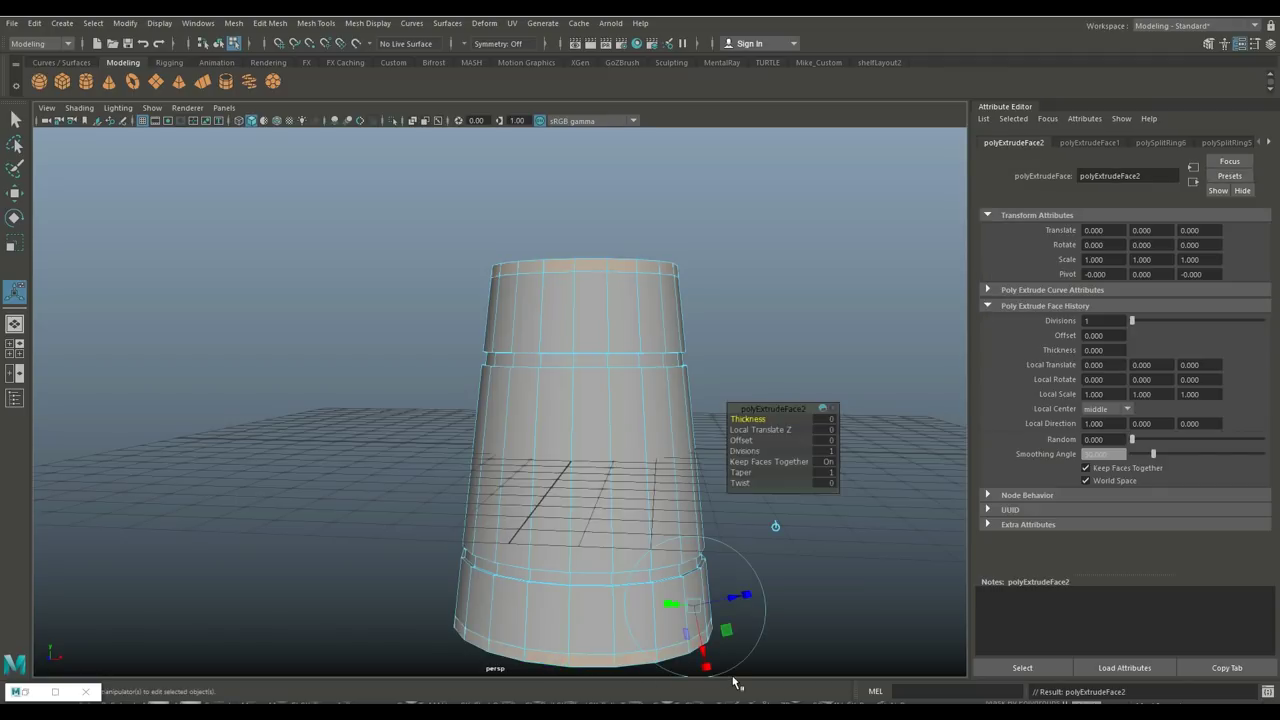
{"action": "left_click", "coordinate": [826, 419]}
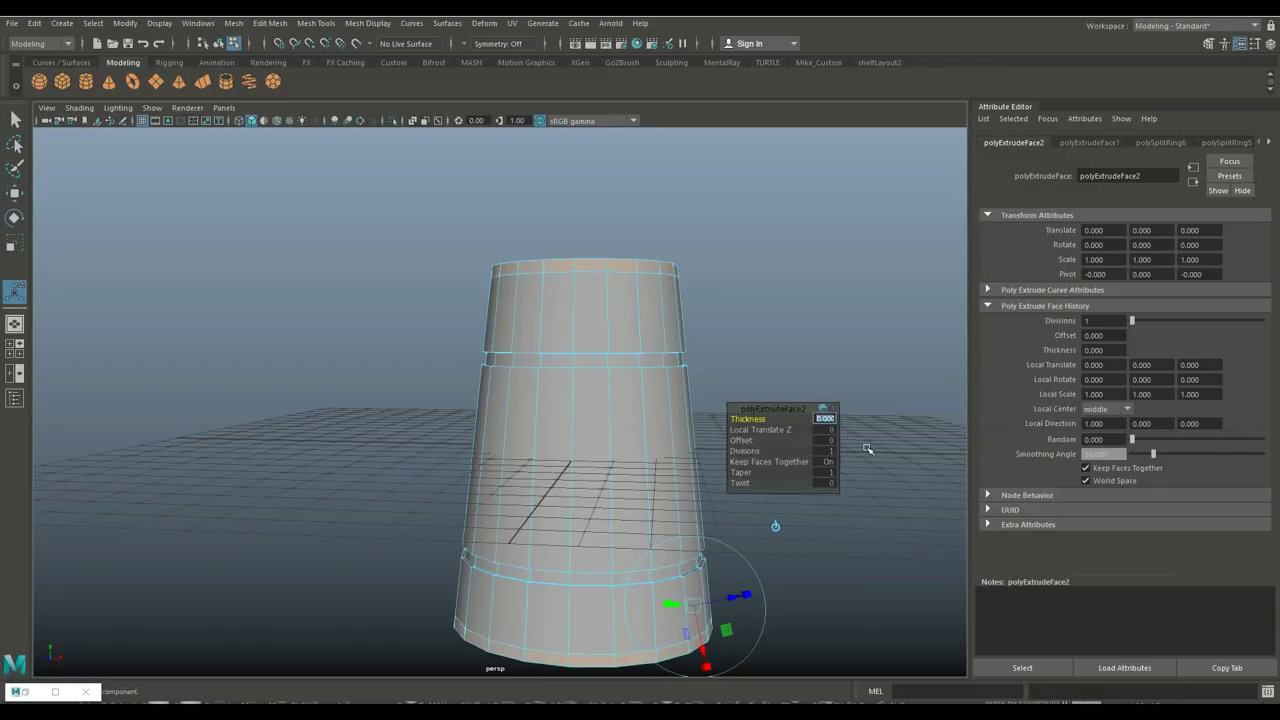
{"action": "key", "text": "Return"}
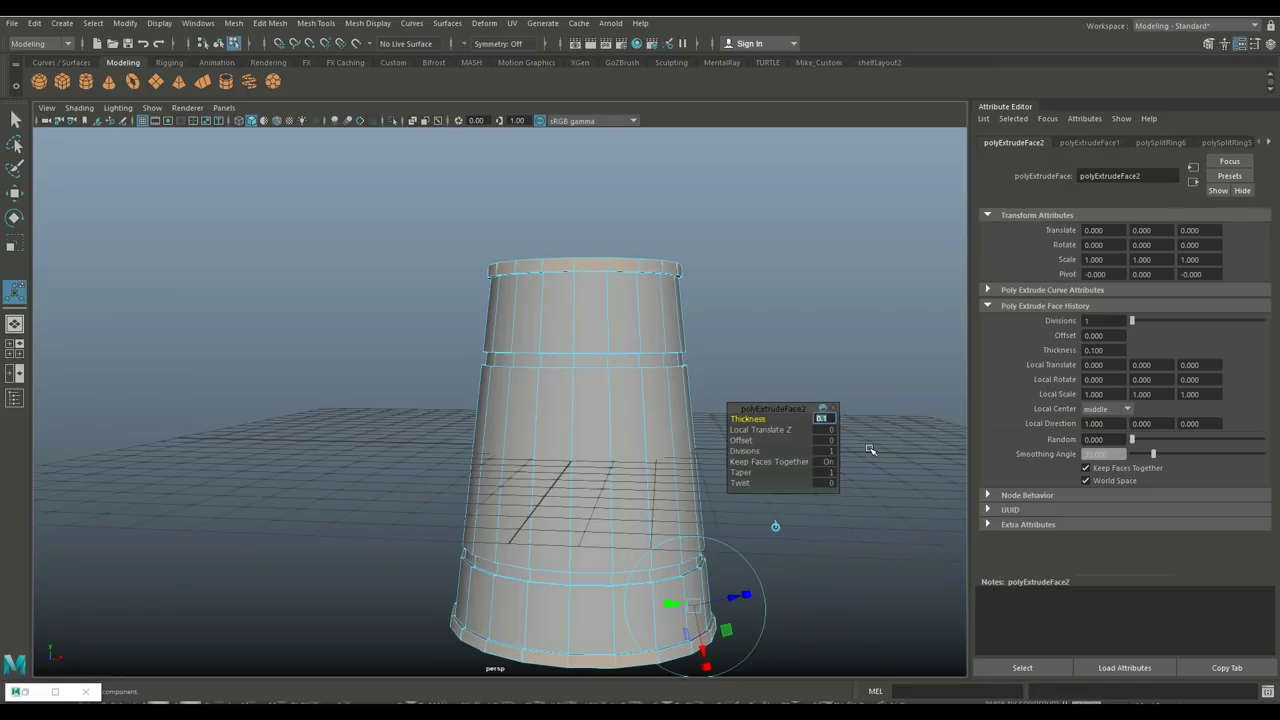
Insert supporting edge loops close to the edges of the raised top rim and on the wall just below it.
{"action": "left_click_drag", "start_coordinate": [751, 380], "coordinate": [660, 322], "text": "alt"}
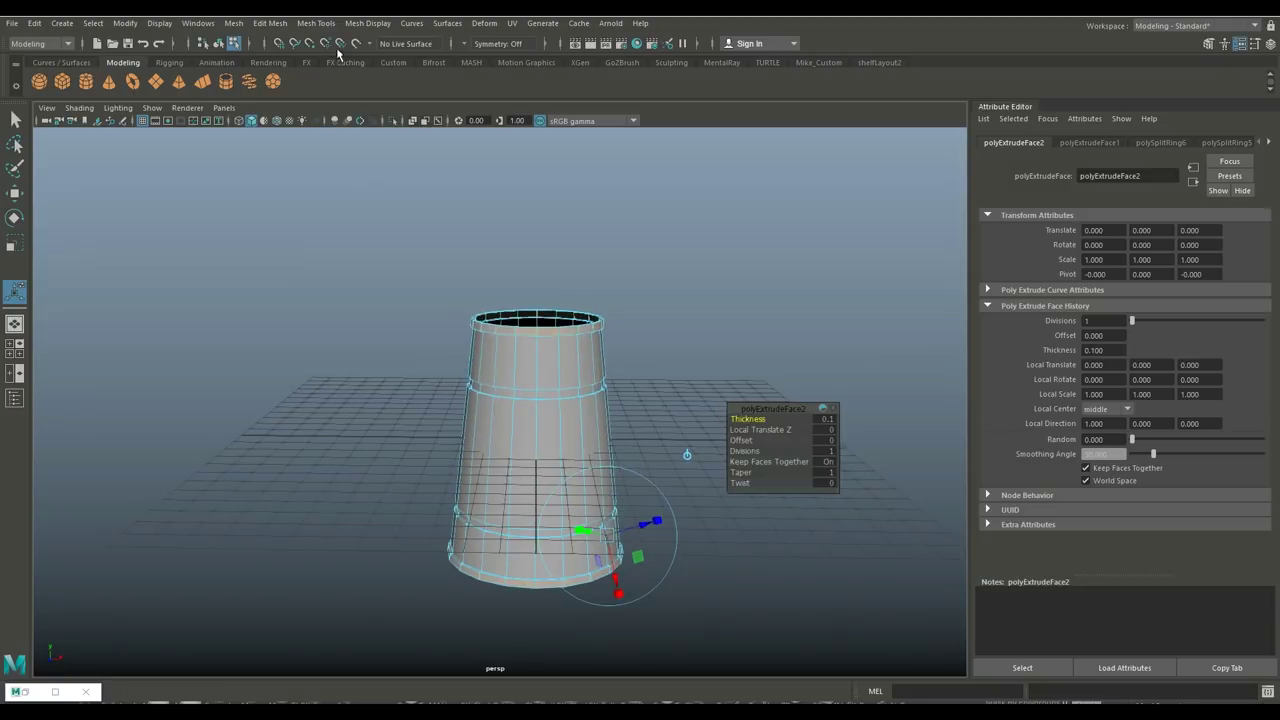
{"action": "left_click", "coordinate": [270, 23]}
{"action": "mouse_move", "coordinate": [316, 27]}
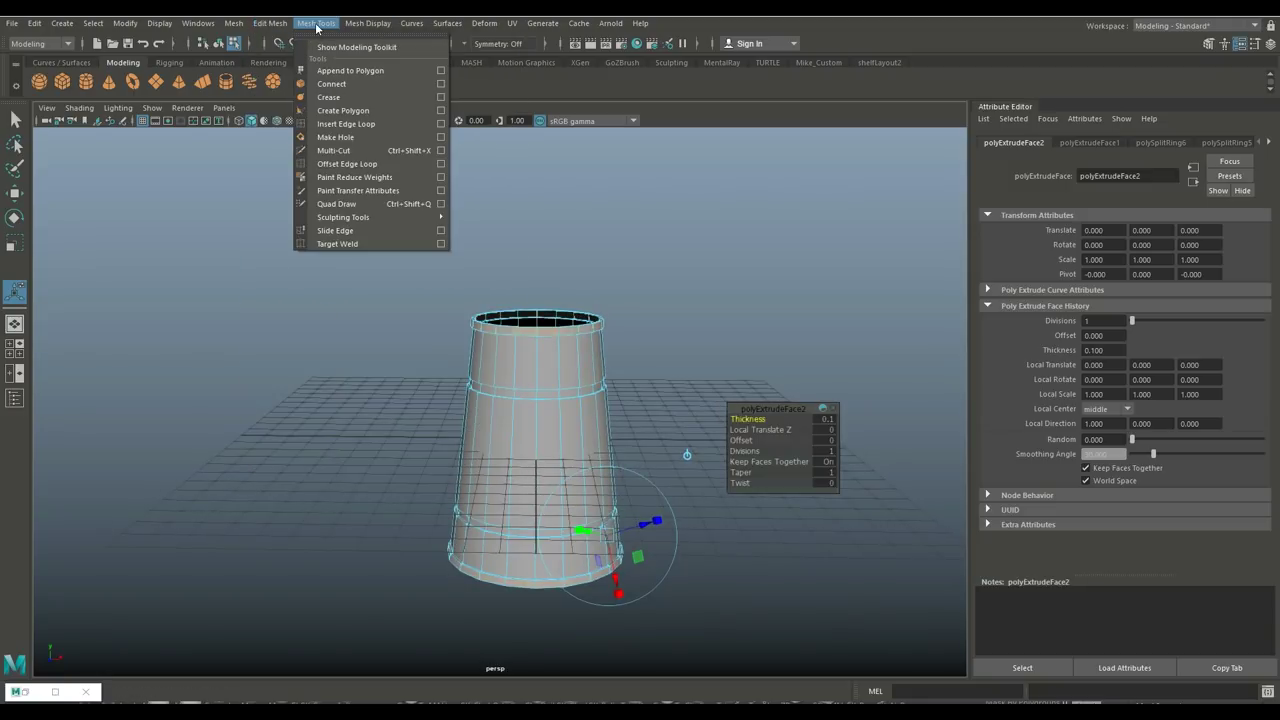
{"action": "left_click", "coordinate": [404, 124]}
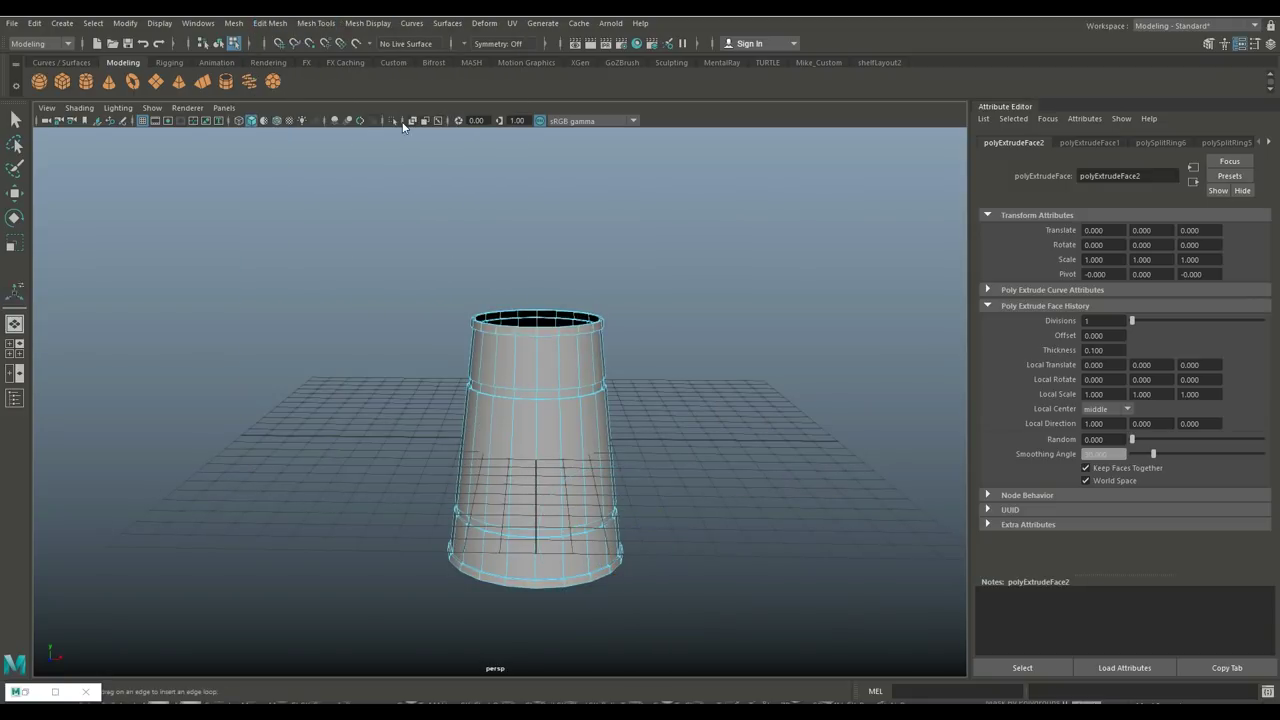
{"action": "scroll", "coordinate": [692, 405], "scroll_direction": "up", "scroll_amount": 5}
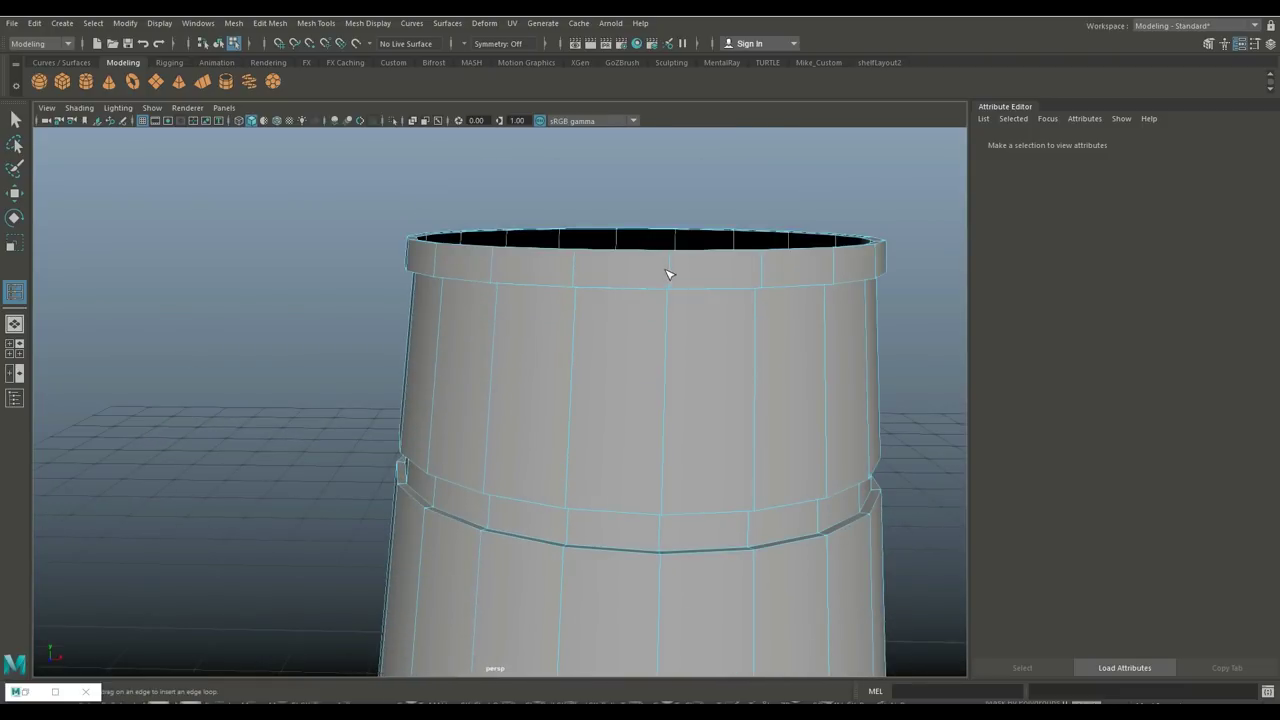
{"action": "left_click_drag", "start_coordinate": [676, 258], "coordinate": [662, 330]}
{"action": "middle_click_drag", "start_coordinate": [645, 430], "coordinate": [602, 590], "text": "alt"}
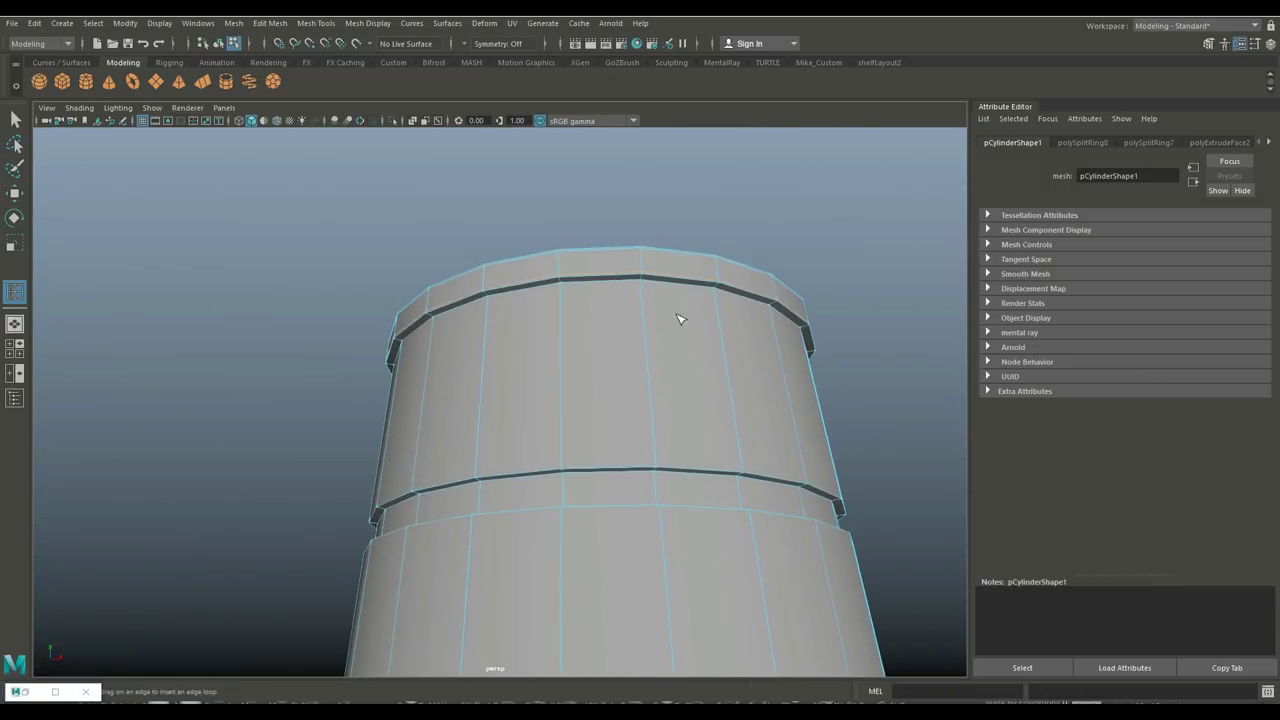
{"action": "left_click_drag", "start_coordinate": [647, 297], "coordinate": [646, 280]}
{"action": "left_click_drag", "start_coordinate": [691, 380], "coordinate": [687, 477], "text": "alt"}
{"action": "middle_click_drag", "start_coordinate": [687, 477], "coordinate": [692, 263], "text": "alt"}
{"action": "left_click_drag", "start_coordinate": [692, 262], "coordinate": [619, 311], "text": "alt"}
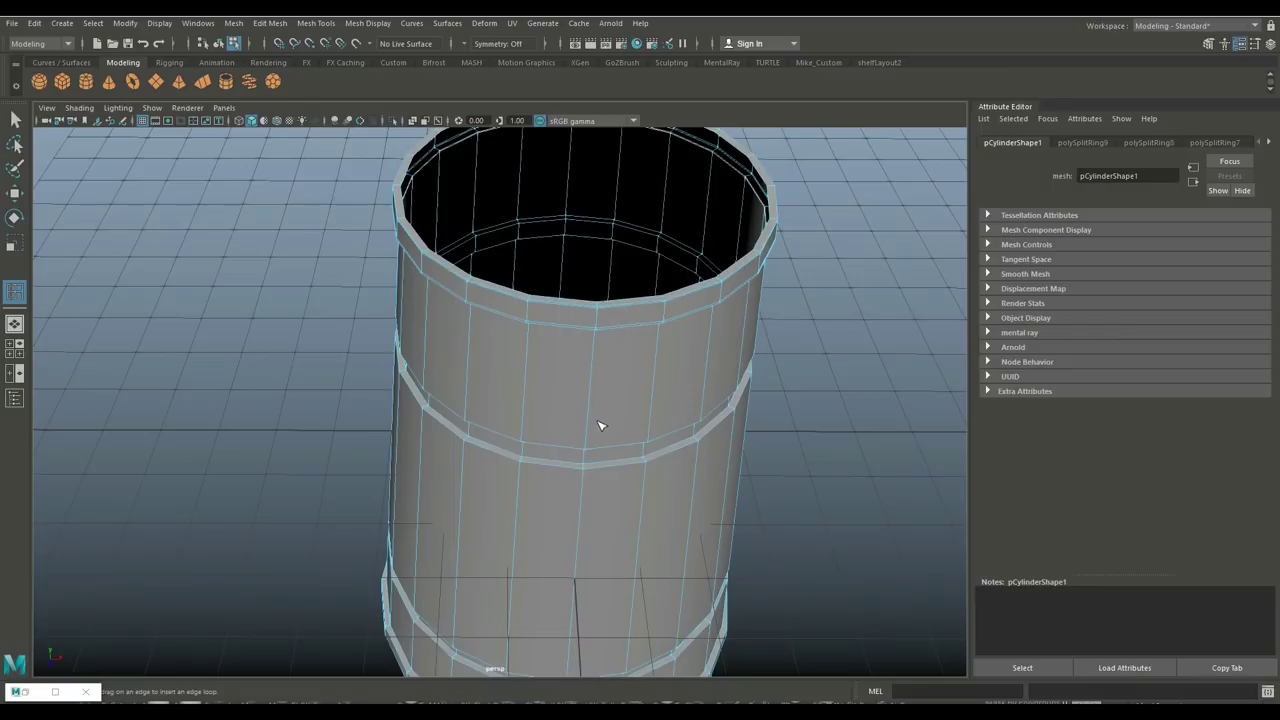
Insert supporting edge loops along the borders of the upper and lower recessed grooves.
{"action": "left_click_drag", "start_coordinate": [588, 431], "coordinate": [626, 351], "text": "alt"}
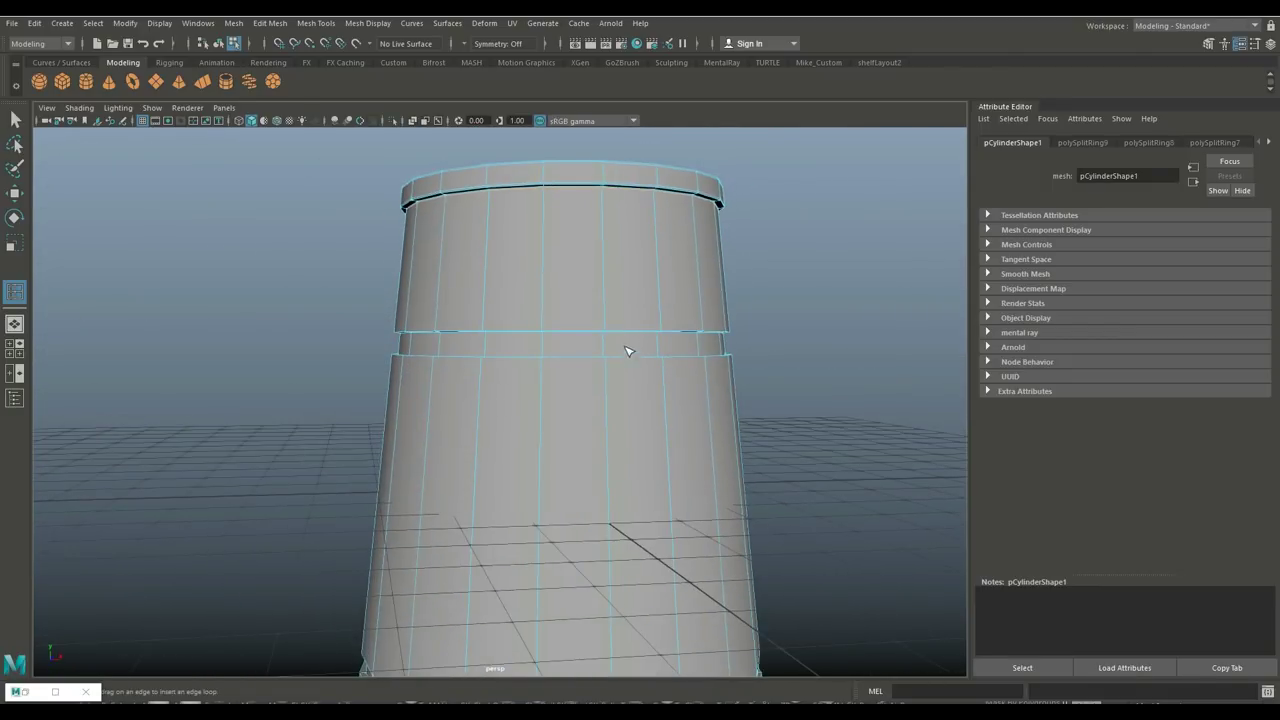
{"action": "left_click", "coordinate": [607, 331]}
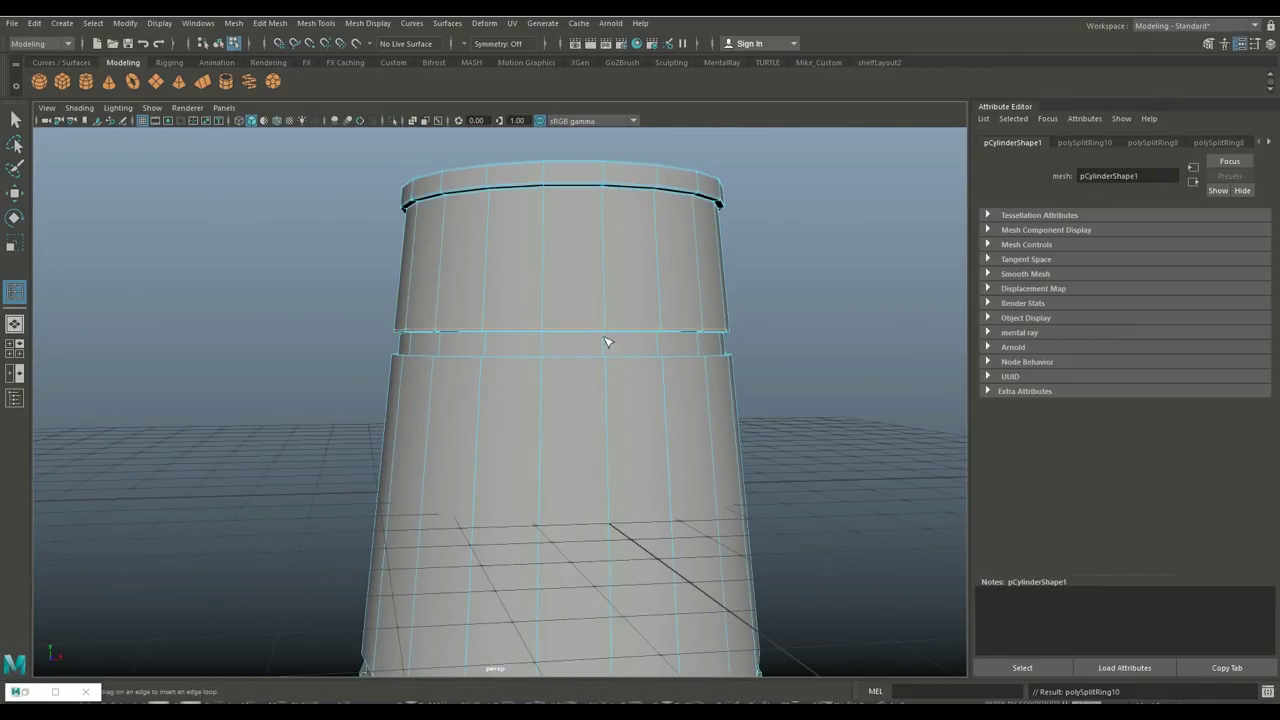
{"action": "left_click", "coordinate": [607, 369]}
{"action": "left_click_drag", "start_coordinate": [608, 371], "coordinate": [635, 299], "text": "alt"}
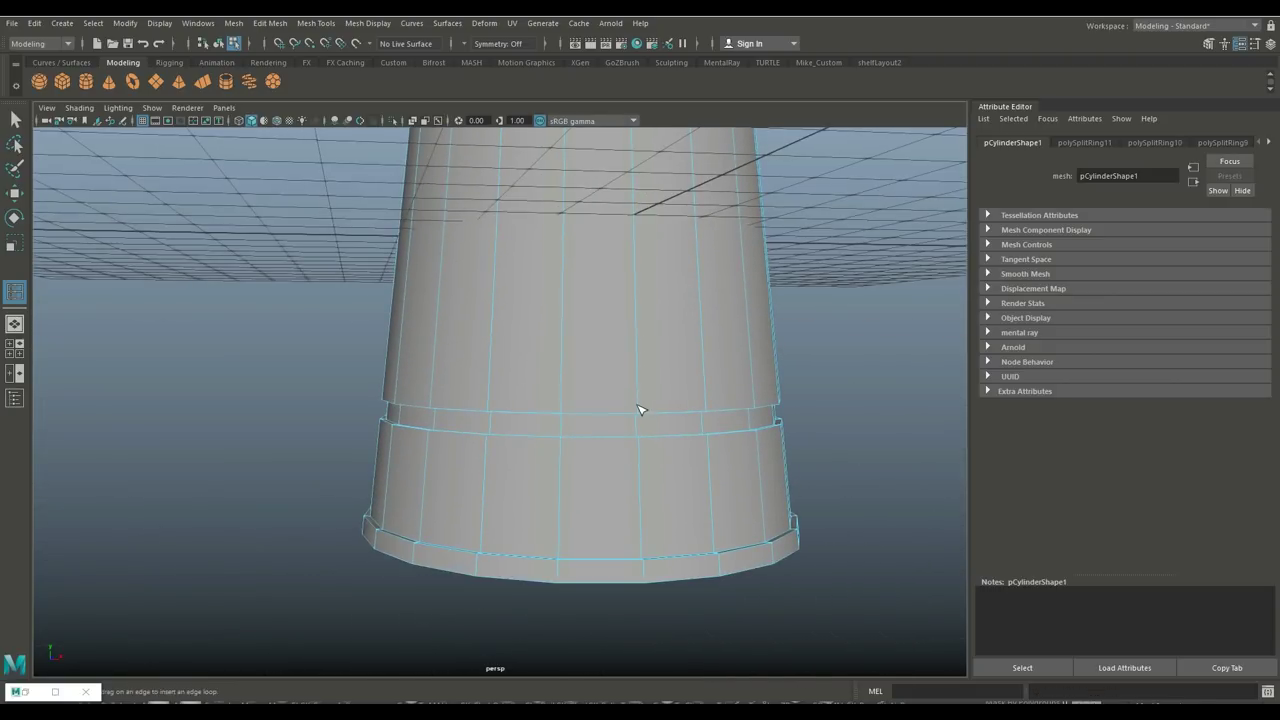
{"action": "left_click", "coordinate": [642, 412]}
{"action": "left_click", "coordinate": [642, 444]}
Insert supporting edge loops on the wall just above the raised bottom rim and near the rim's two edges.
{"action": "scroll", "coordinate": [631, 446], "scroll_direction": "up", "scroll_amount": 5}
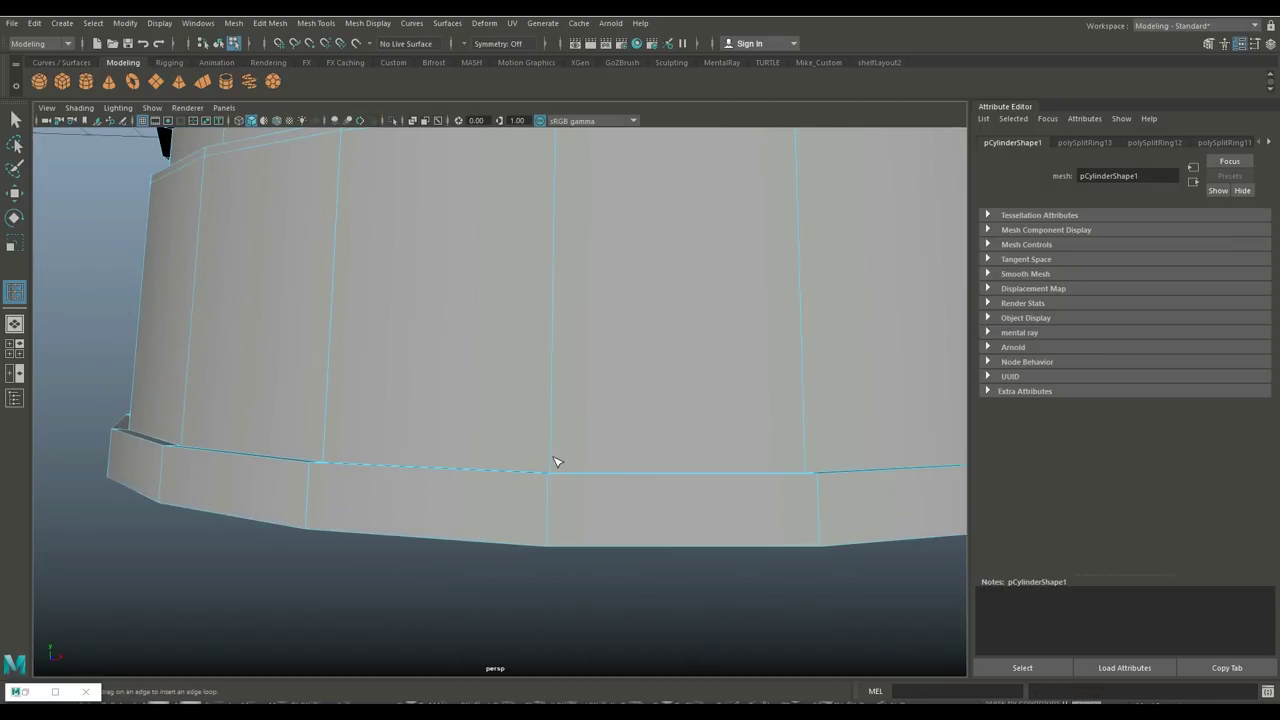
{"action": "left_click", "coordinate": [556, 472]}
{"action": "left_click", "coordinate": [556, 482]}
{"action": "left_click", "coordinate": [557, 546]}
Return the tapered body to object mode, preview it smoothed and restore its unsmoothed display.
{"action": "key", "text": "q"}
{"action": "right_click_drag", "start_coordinate": [709, 310], "coordinate": [771, 289]}
{"action": "key", "text": "f"}
{"action": "right_click_drag", "start_coordinate": [771, 420], "coordinate": [686, 431], "text": "alt"}
{"action": "key", "text": "3"}
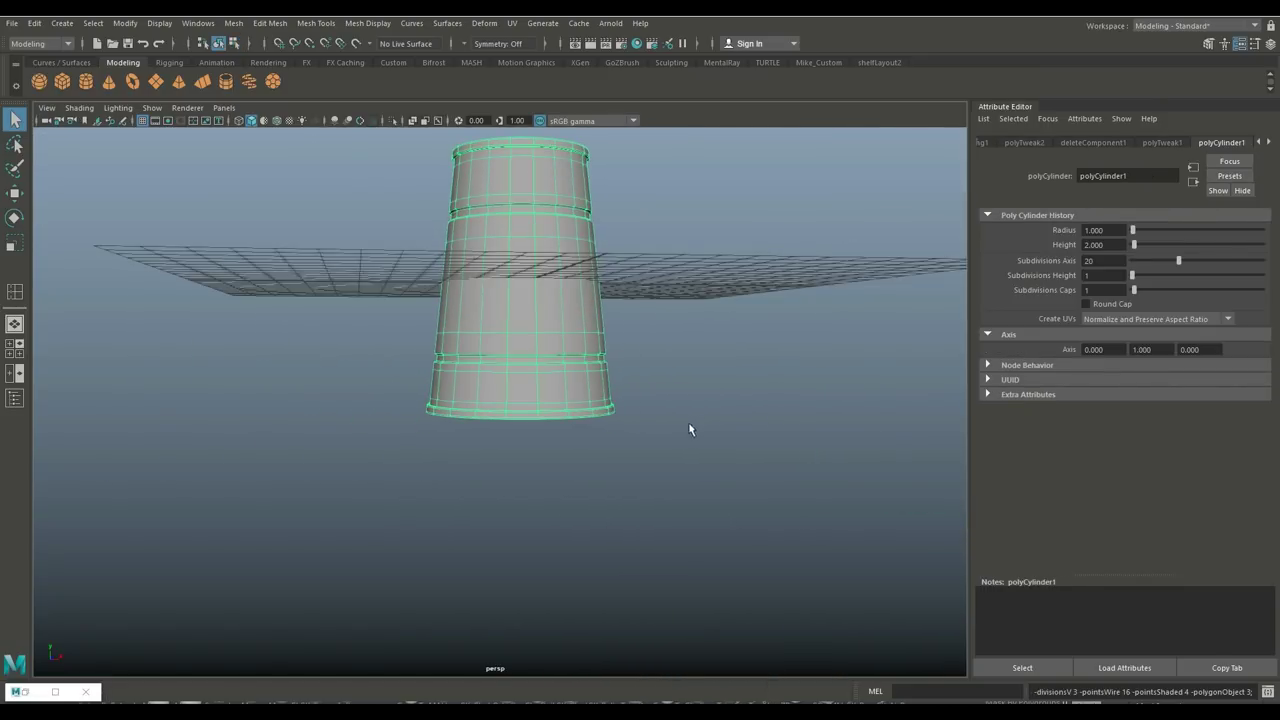
{"action": "left_click_drag", "start_coordinate": [717, 414], "coordinate": [654, 487], "text": "alt"}
{"action": "left_click", "coordinate": [738, 426]}
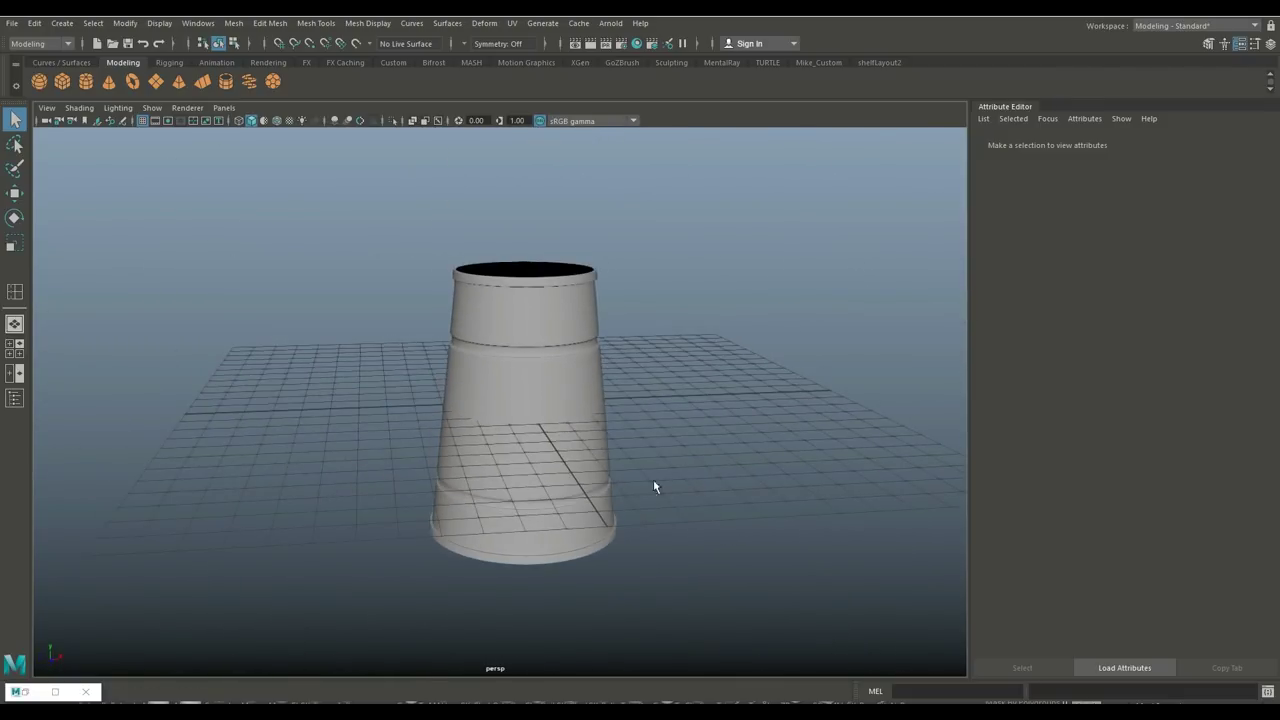
{"action": "left_click", "coordinate": [510, 340]}
{"action": "key", "text": "1"}
{"action": "scroll", "coordinate": [731, 385], "scroll_direction": "up", "scroll_amount": 4}
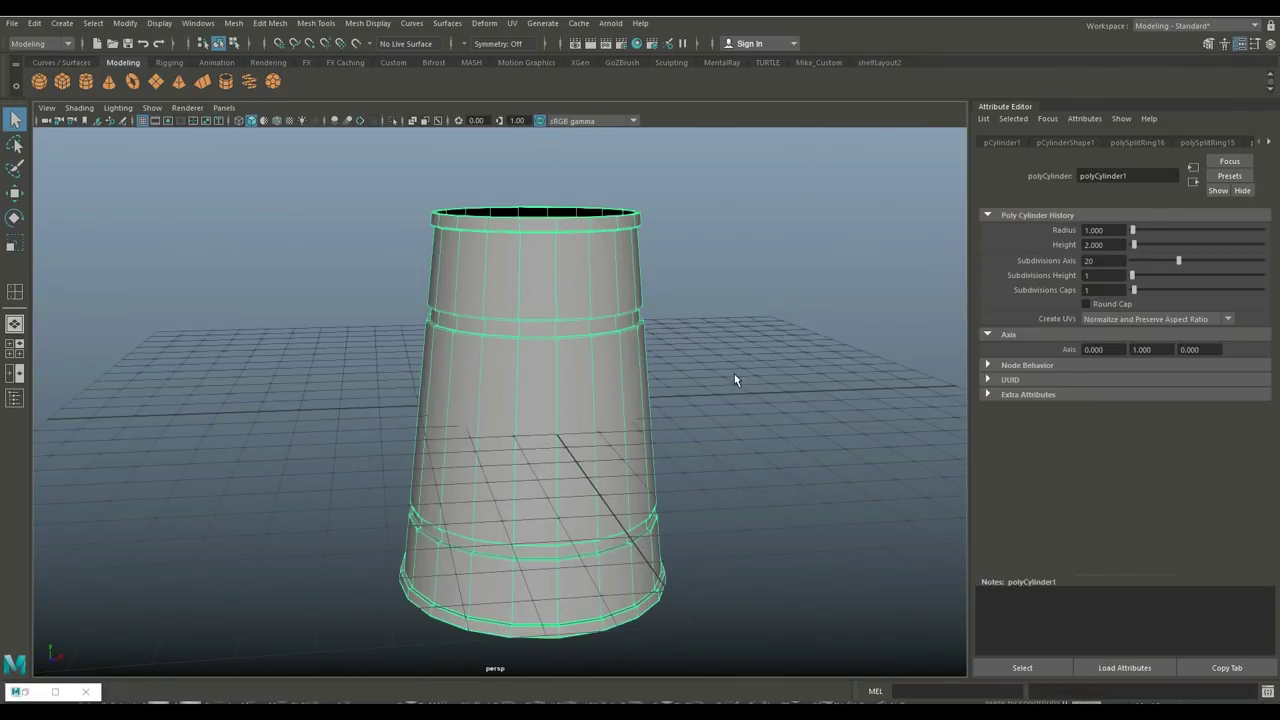
{"action": "middle_click_drag", "start_coordinate": [734, 374], "coordinate": [764, 410], "text": "alt"}
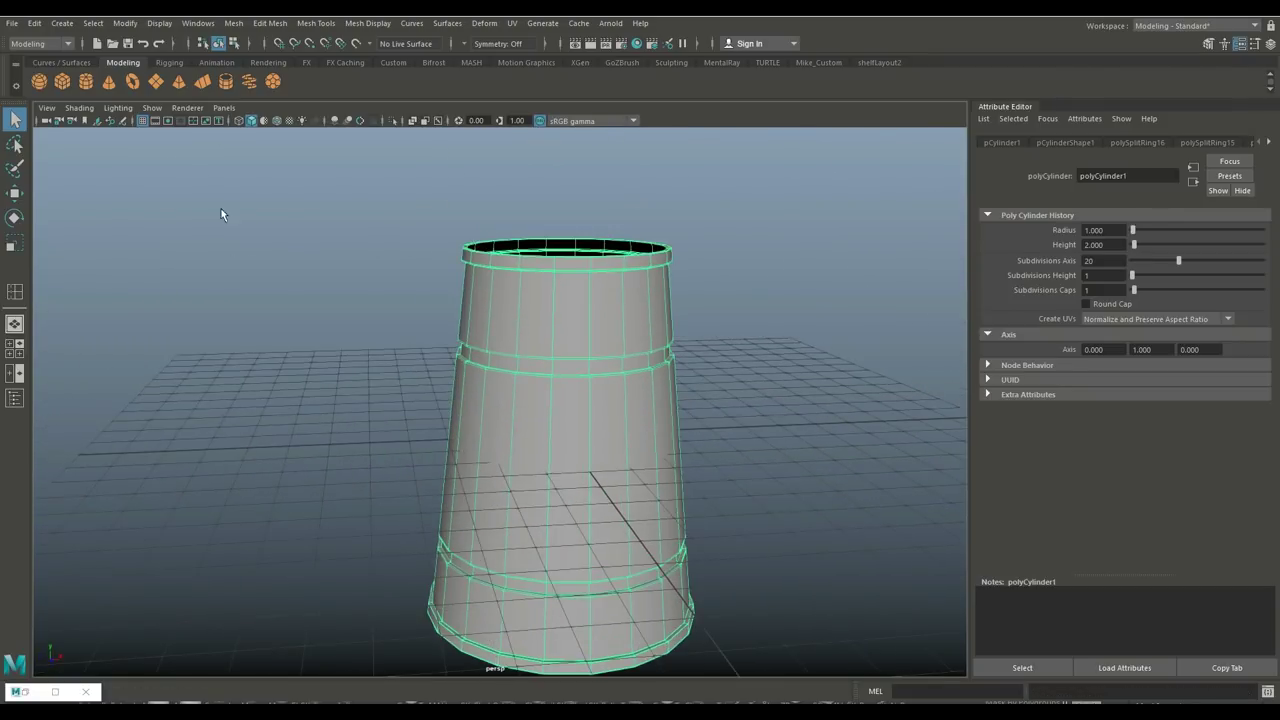
Create a new polygon cylinder and move it up so it protrudes from the tapered body's top opening.
{"action": "left_click", "coordinate": [88, 86]}
{"action": "scroll", "coordinate": [478, 416], "scroll_direction": "down", "scroll_amount": 4}
{"action": "key", "text": "w"}
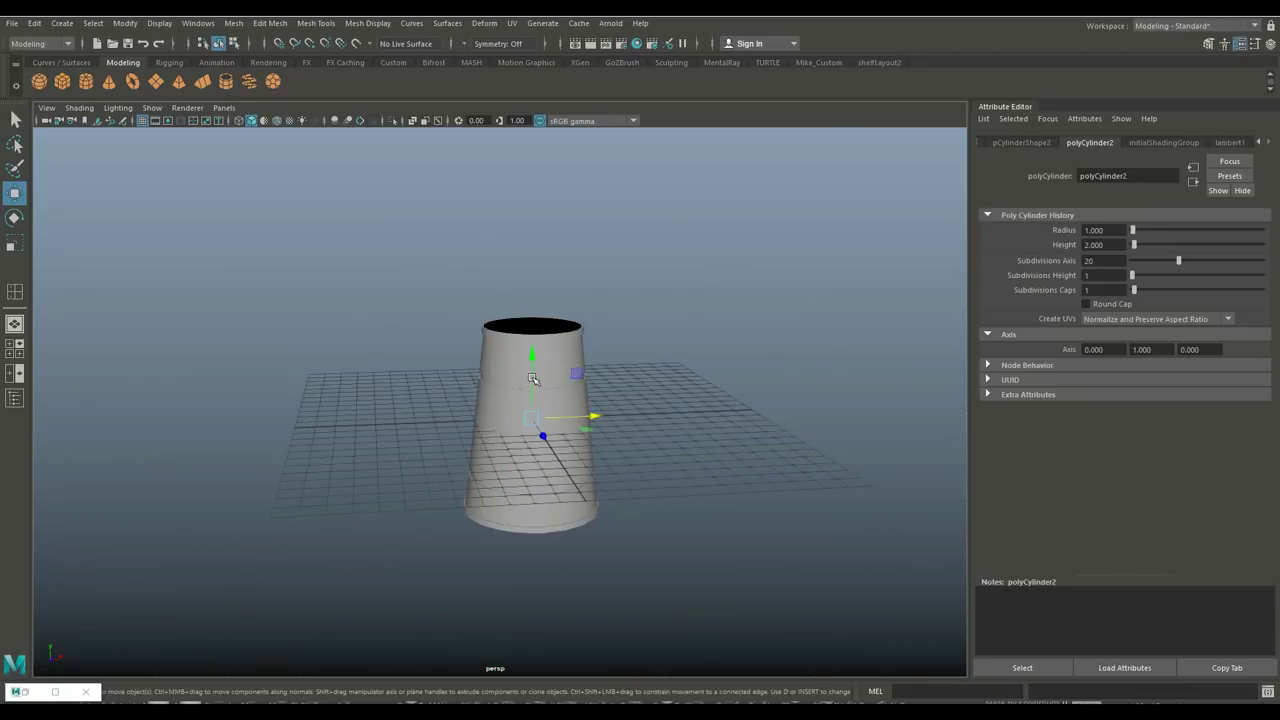
{"action": "left_click_drag", "start_coordinate": [541, 385], "coordinate": [541, 280]}
{"action": "scroll", "coordinate": [655, 360], "scroll_direction": "up", "scroll_amount": 3}
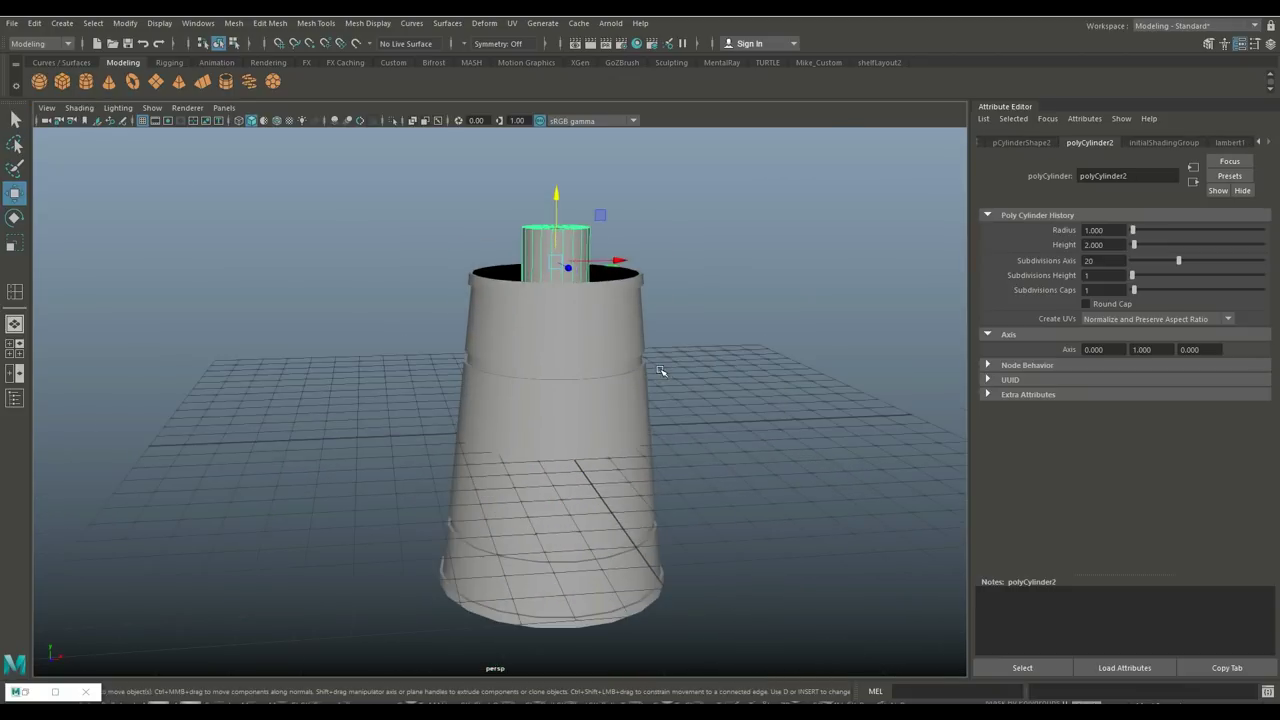
Scale the new cylinder up uniformly until it is about as wide as the tapered body's top opening.
{"action": "left_click", "coordinate": [609, 357]}
{"action": "scroll", "coordinate": [715, 411], "scroll_direction": "up", "scroll_amount": 3}
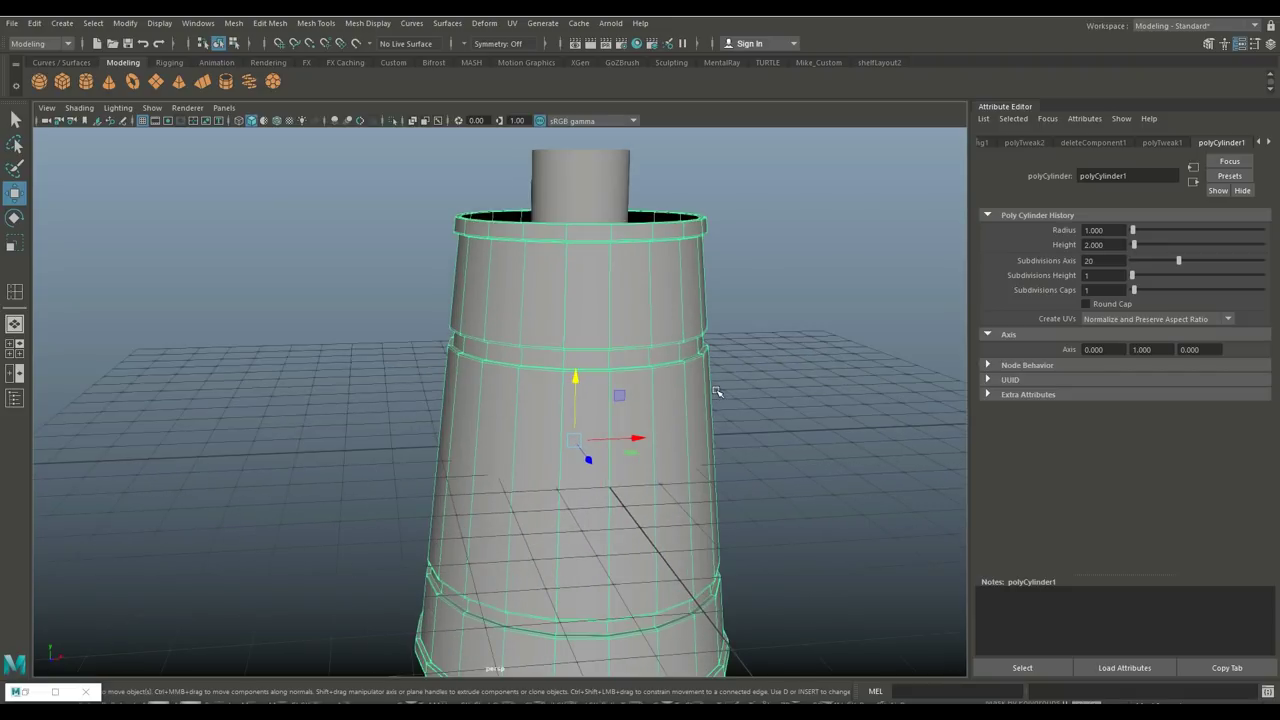
{"action": "key", "text": "1"}
{"action": "mouse_move", "coordinate": [760, 398]}
{"action": "left_mouse_down", "text": "alt"}
{"action": "mouse_move", "coordinate": [774, 454]}
{"action": "mouse_move", "coordinate": [750, 406]}
{"action": "left_mouse_up", "text": "alt"}
{"action": "left_click", "coordinate": [579, 229]}
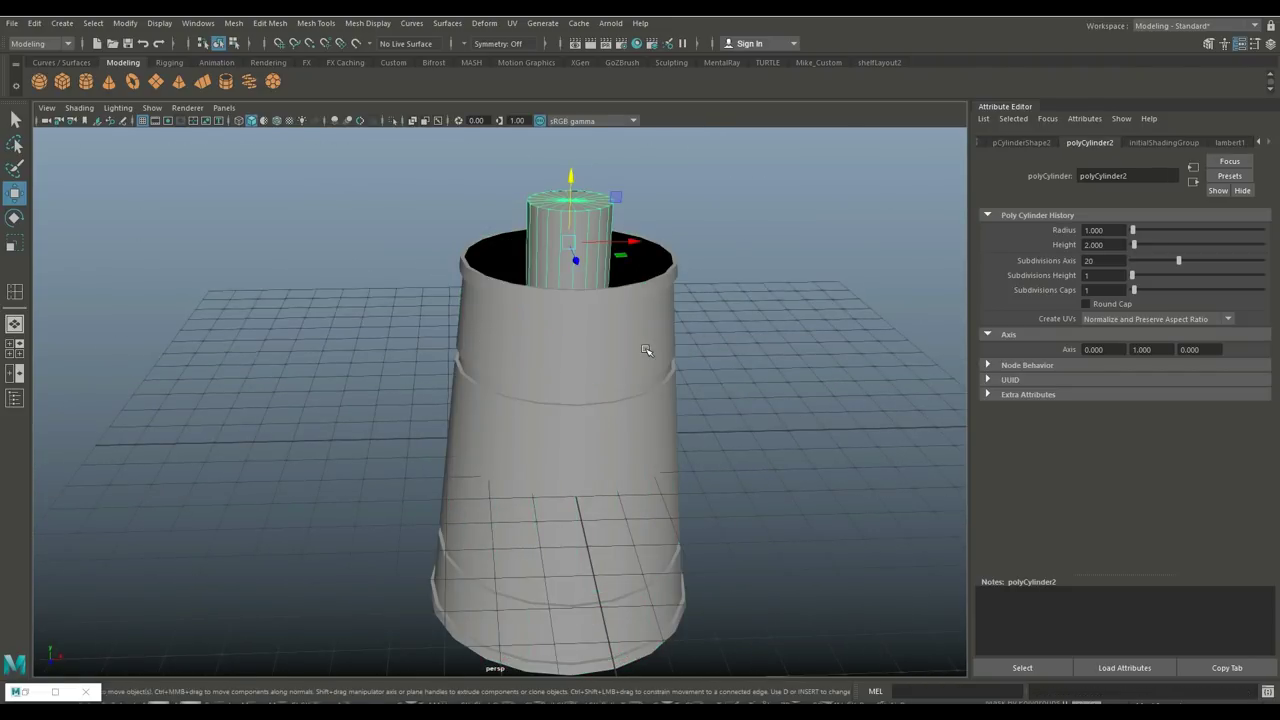
{"action": "key", "text": "r"}
{"action": "left_click_drag", "start_coordinate": [575, 248], "coordinate": [683, 263]}
{"action": "scroll", "coordinate": [760, 380], "scroll_direction": "down", "scroll_amount": 5}
{"action": "left_click_drag", "start_coordinate": [760, 380], "coordinate": [749, 400], "text": "alt"}
{"action": "middle_click_drag", "start_coordinate": [749, 400], "coordinate": [785, 502], "text": "alt"}
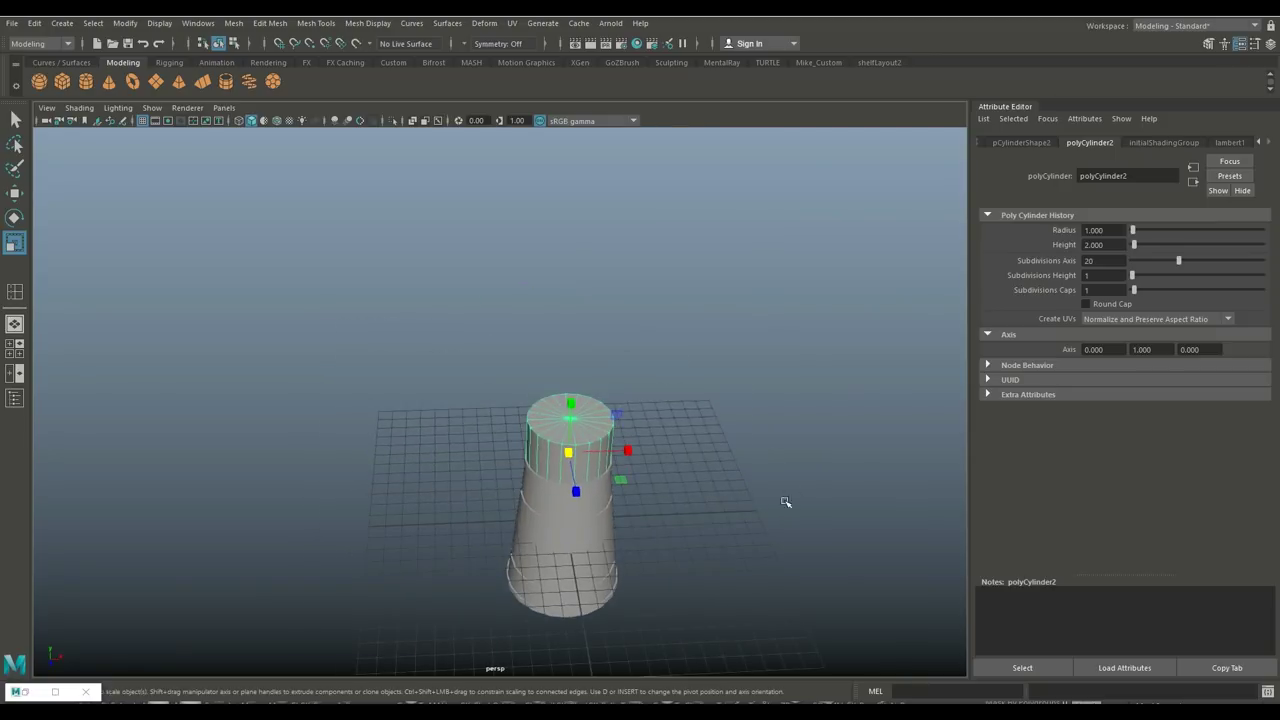
Move the enlarged cylinder straight up until it is well clear of the tapered body.
{"action": "key", "text": "w"}
{"action": "left_click_drag", "start_coordinate": [574, 400], "coordinate": [606, 247]}
{"action": "left_click_drag", "start_coordinate": [663, 383], "coordinate": [671, 343], "text": "alt"}
{"action": "middle_click_drag", "start_coordinate": [671, 343], "coordinate": [682, 484], "text": "alt"}
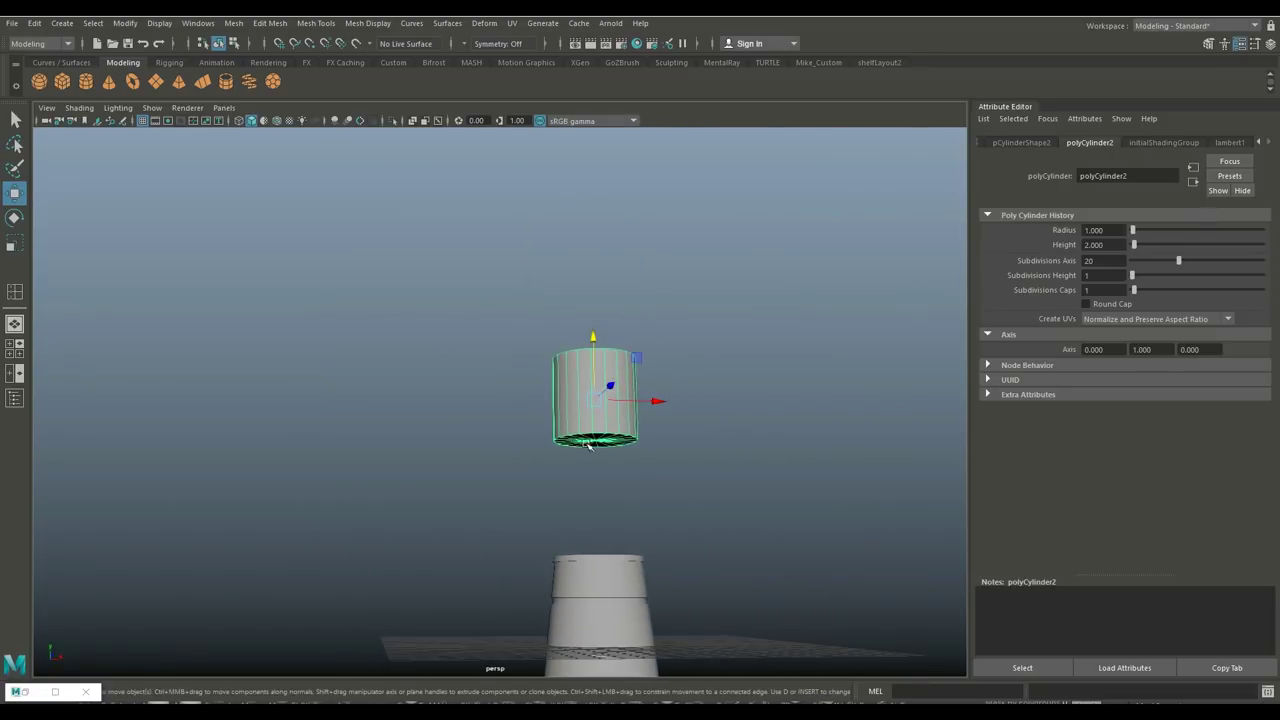
Delete the bottom cap faces of the raised cylinder.
{"action": "right_click_drag", "start_coordinate": [574, 396], "coordinate": [566, 353]}
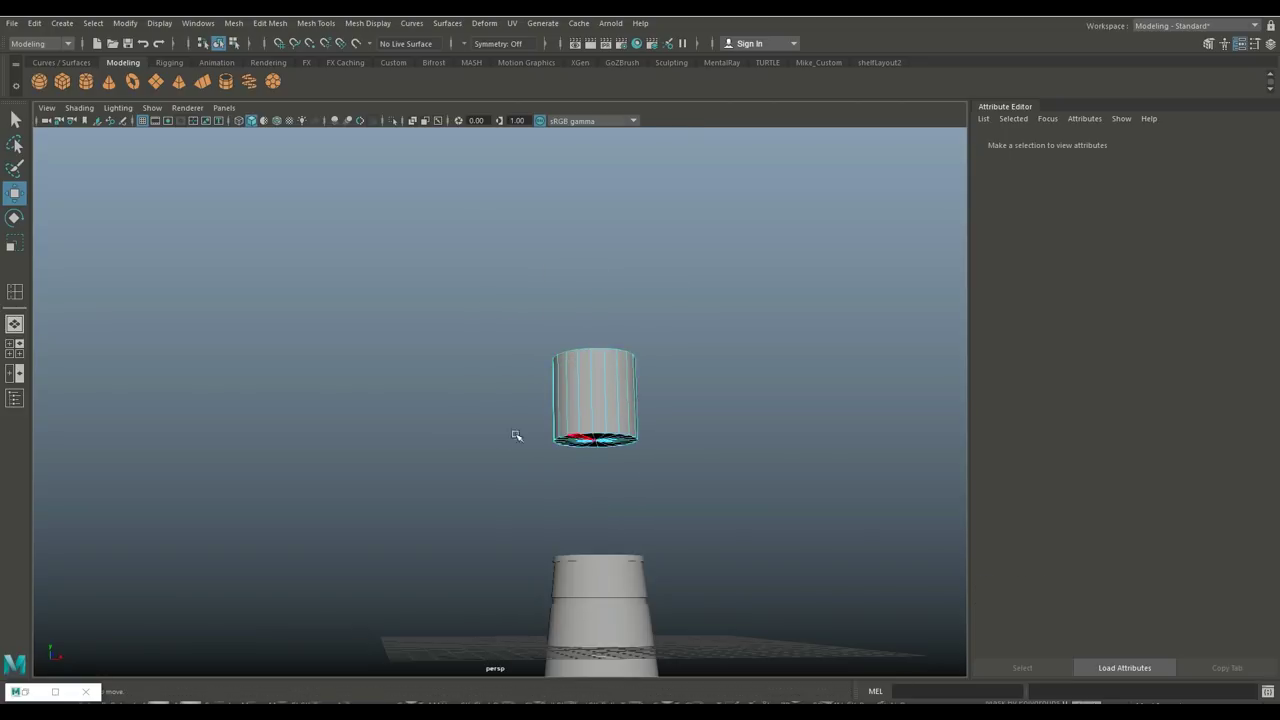
{"action": "left_click_drag", "start_coordinate": [760, 547], "coordinate": [760, 547]}
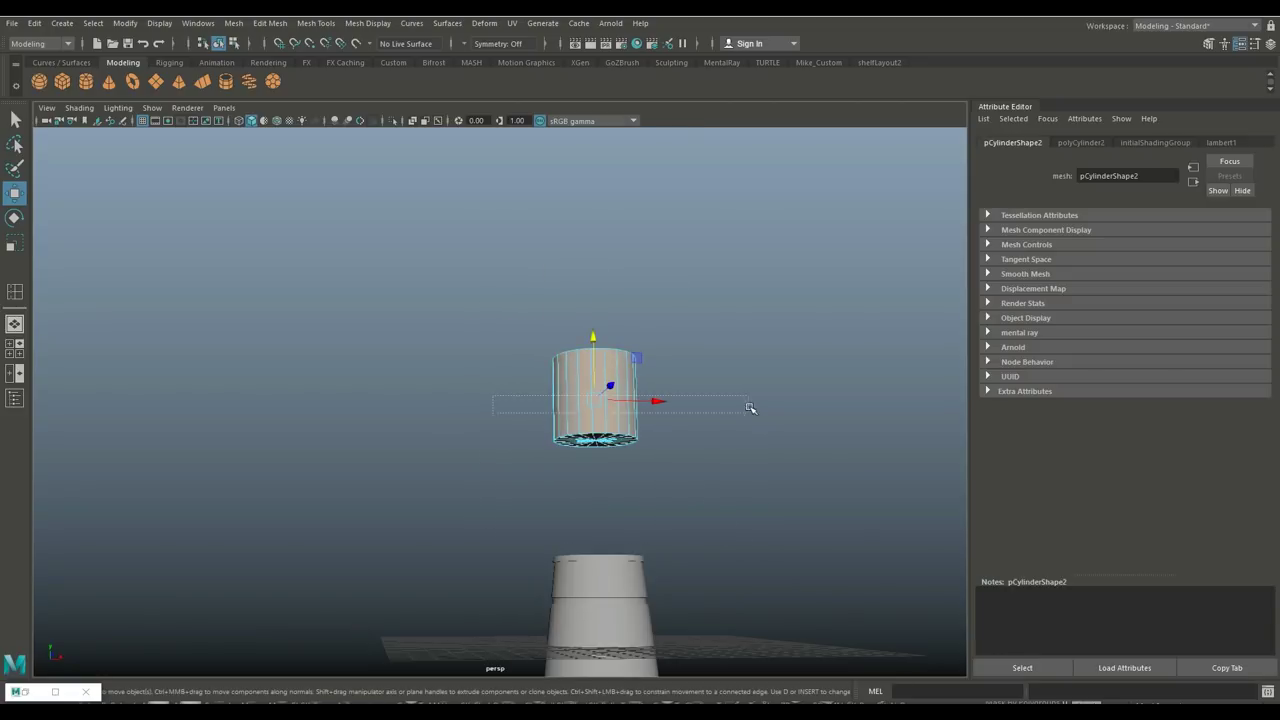
{"action": "left_click_drag", "start_coordinate": [750, 408], "coordinate": [753, 400]}
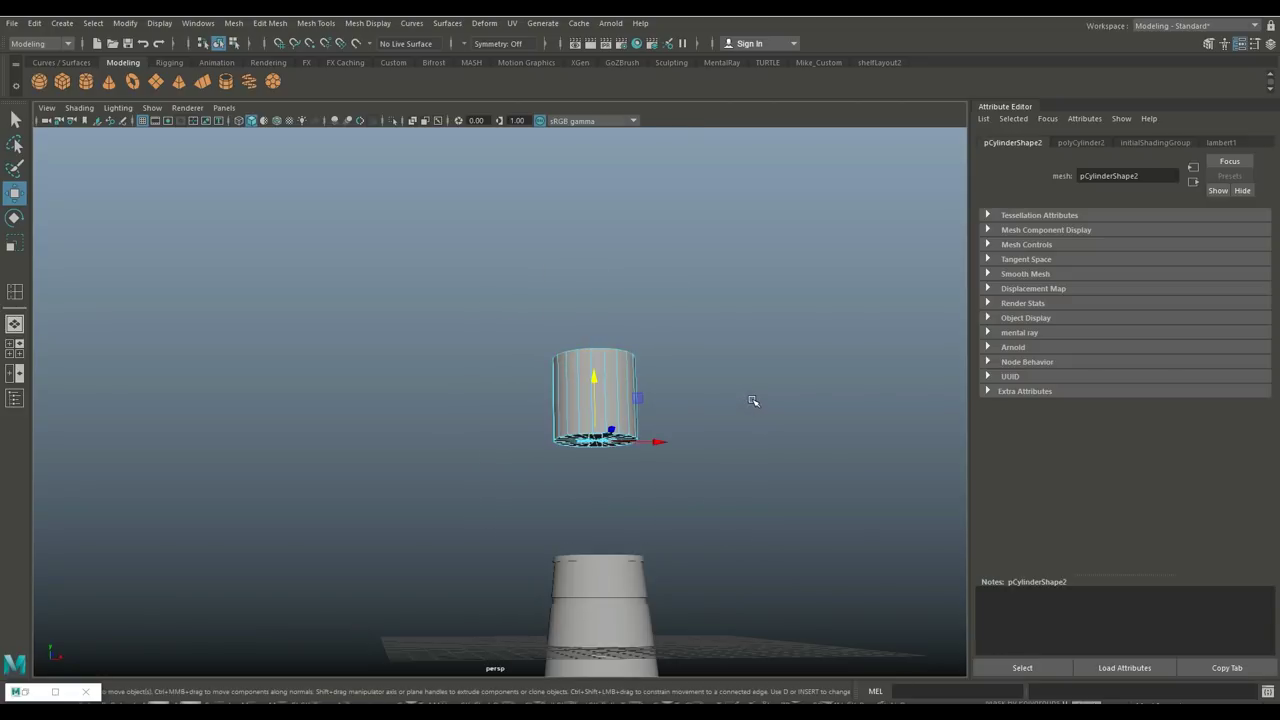
{"action": "key", "text": "Delete"}
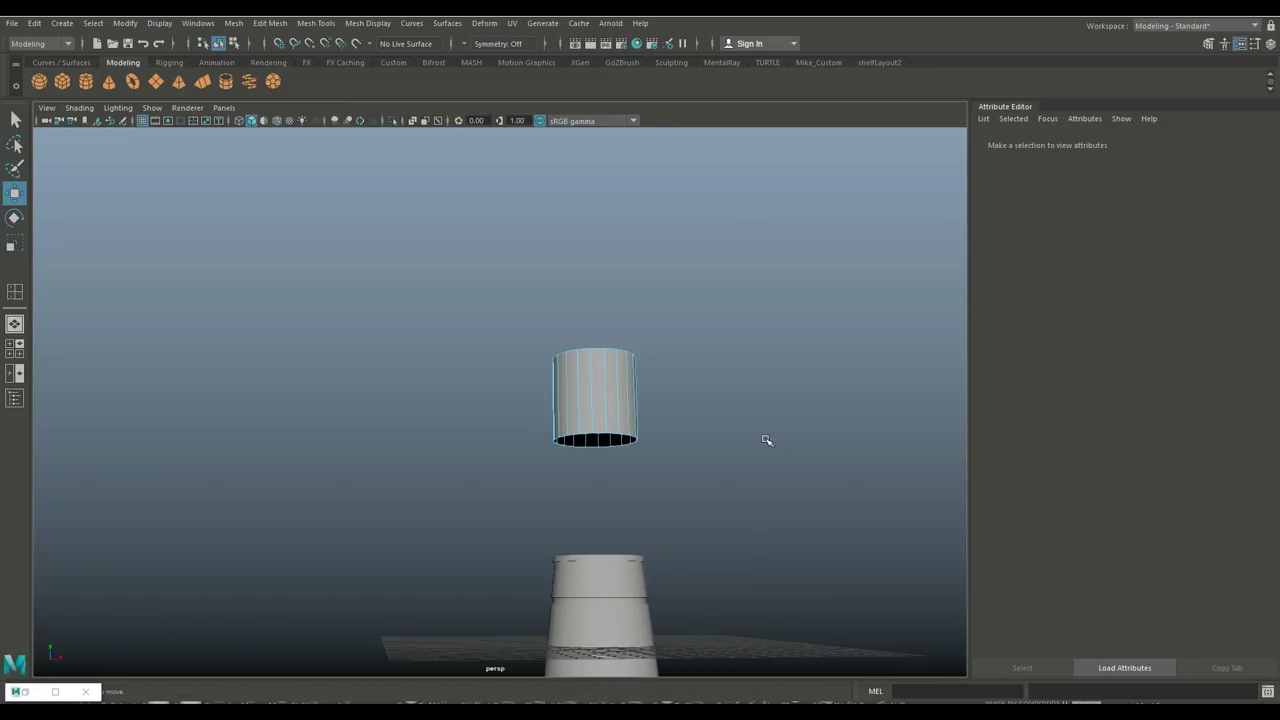
Raise the cylinder's bottom row of vertices close to its top to shorten it into a thin disc.
{"action": "left_click_drag", "start_coordinate": [766, 440], "coordinate": [737, 449], "text": "alt"}
{"action": "right_click_drag", "start_coordinate": [598, 390], "coordinate": [545, 320]}
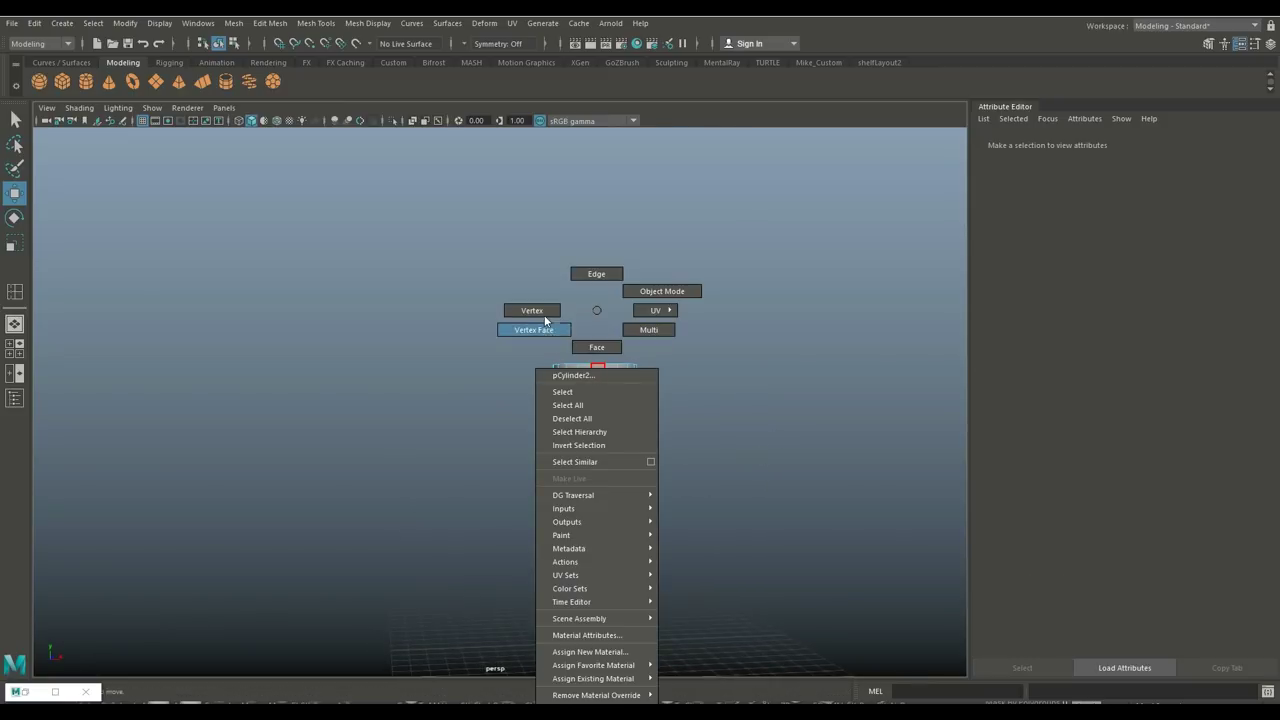
{"action": "left_click_drag", "start_coordinate": [457, 428], "coordinate": [758, 556]}
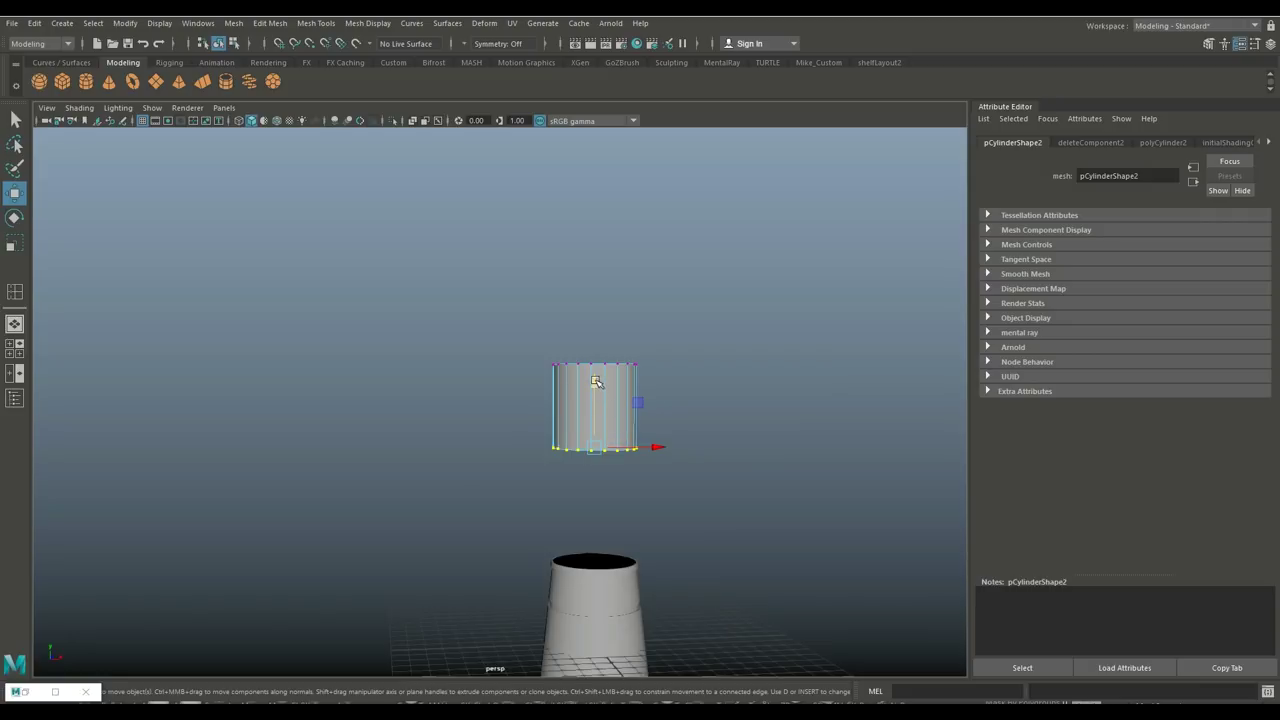
{"action": "left_click_drag", "start_coordinate": [595, 381], "coordinate": [597, 305]}
{"action": "scroll", "coordinate": [672, 462], "scroll_direction": "up", "scroll_amount": 5}
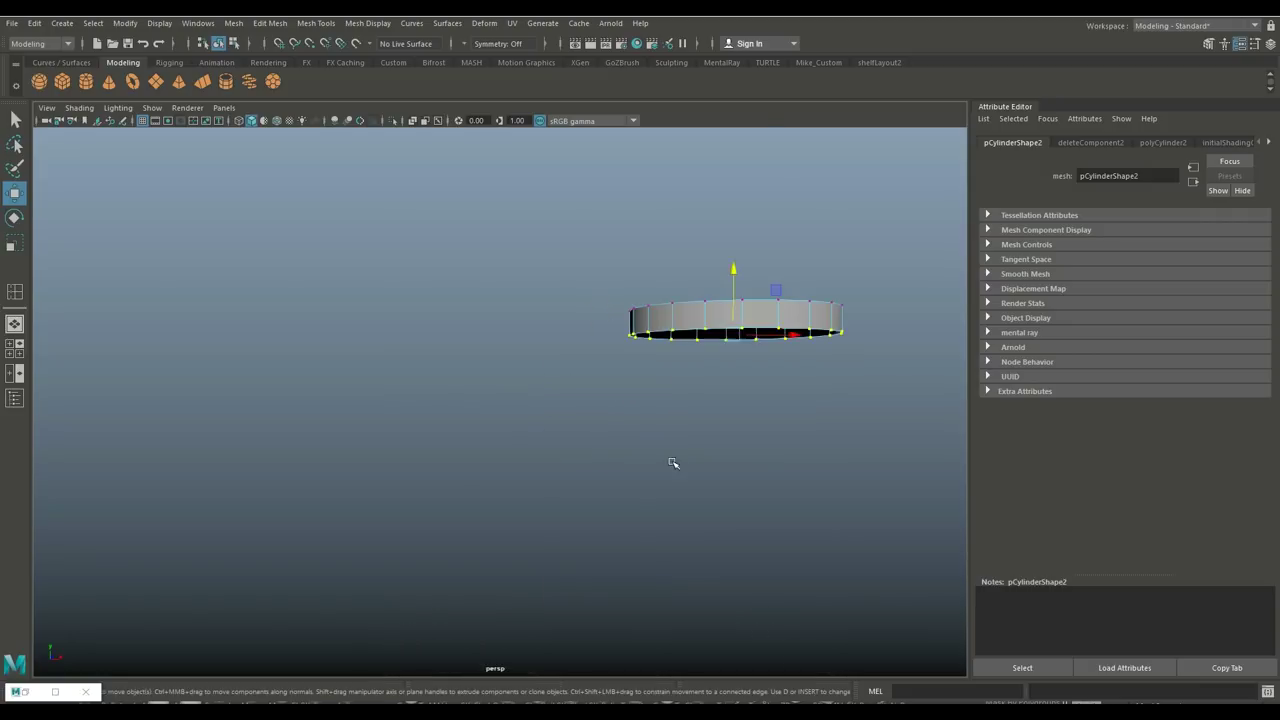
Delete all the top cap faces of the shortened cylinder, leaving an open ring.
{"action": "left_click_drag", "start_coordinate": [680, 449], "coordinate": [448, 433], "text": "alt"}
{"action": "right_click_drag", "start_coordinate": [532, 306], "coordinate": [538, 344]}
{"action": "left_click_drag", "start_coordinate": [735, 460], "coordinate": [743, 483], "text": "alt"}
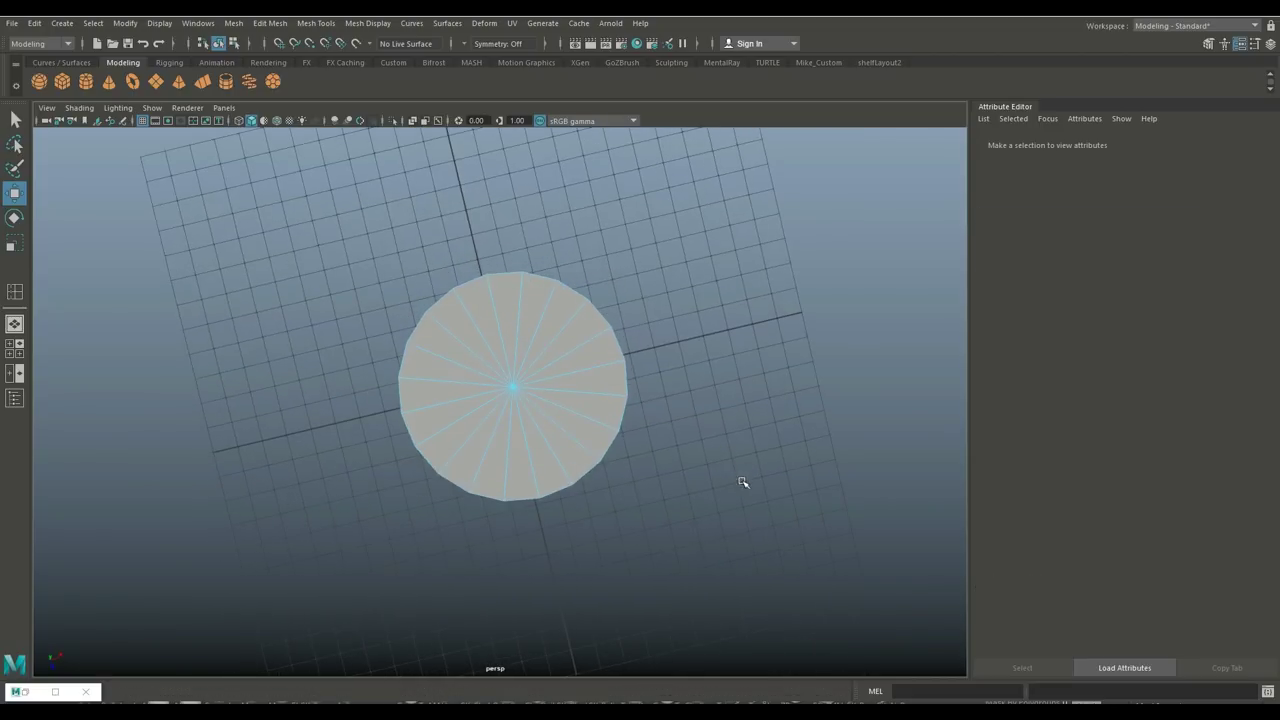
{"action": "double_click", "coordinate": [553, 409]}
{"action": "key", "text": "Delete"}
Switch the ring to object mode and lower it into the tapered body's top opening, protruding slightly above the rim.
{"action": "left_click_drag", "start_coordinate": [614, 443], "coordinate": [643, 380], "text": "alt"}
{"action": "right_click_drag", "start_coordinate": [596, 310], "coordinate": [660, 291]}
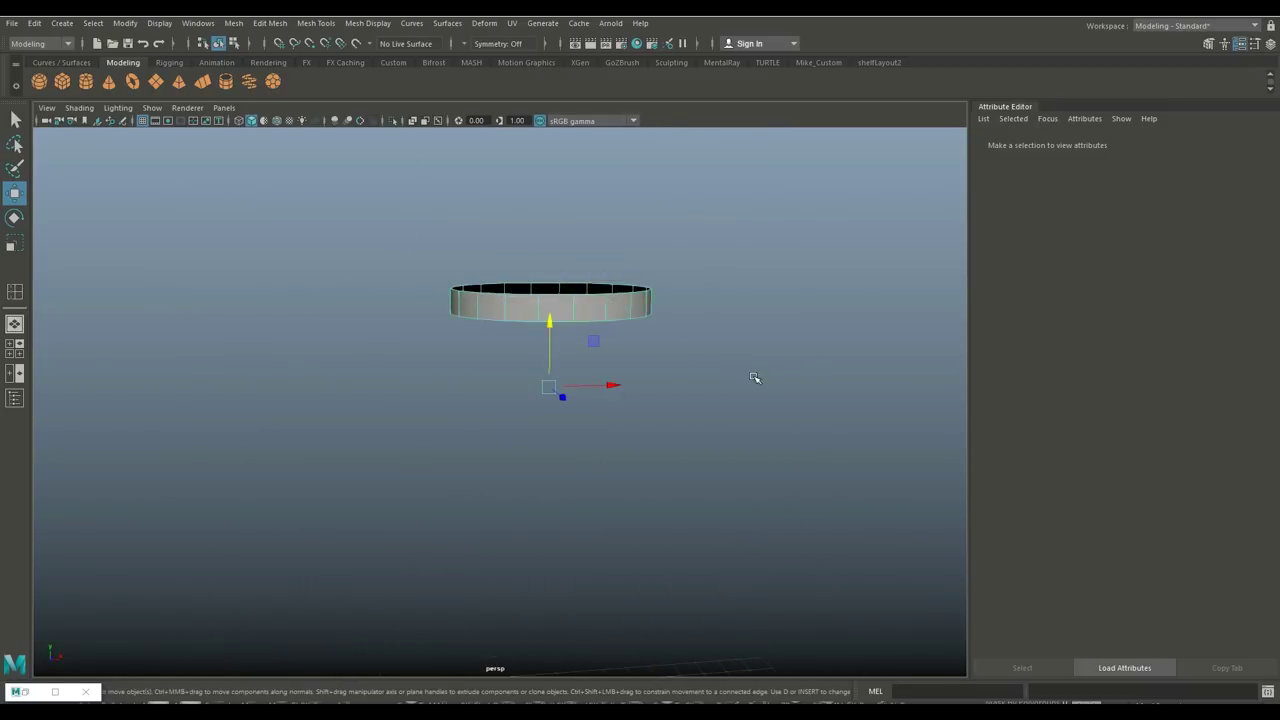
{"action": "right_click_drag", "start_coordinate": [754, 377], "coordinate": [524, 385], "text": "alt"}
{"action": "left_click_drag", "start_coordinate": [521, 331], "coordinate": [575, 517]}
{"action": "key", "text": "f"}
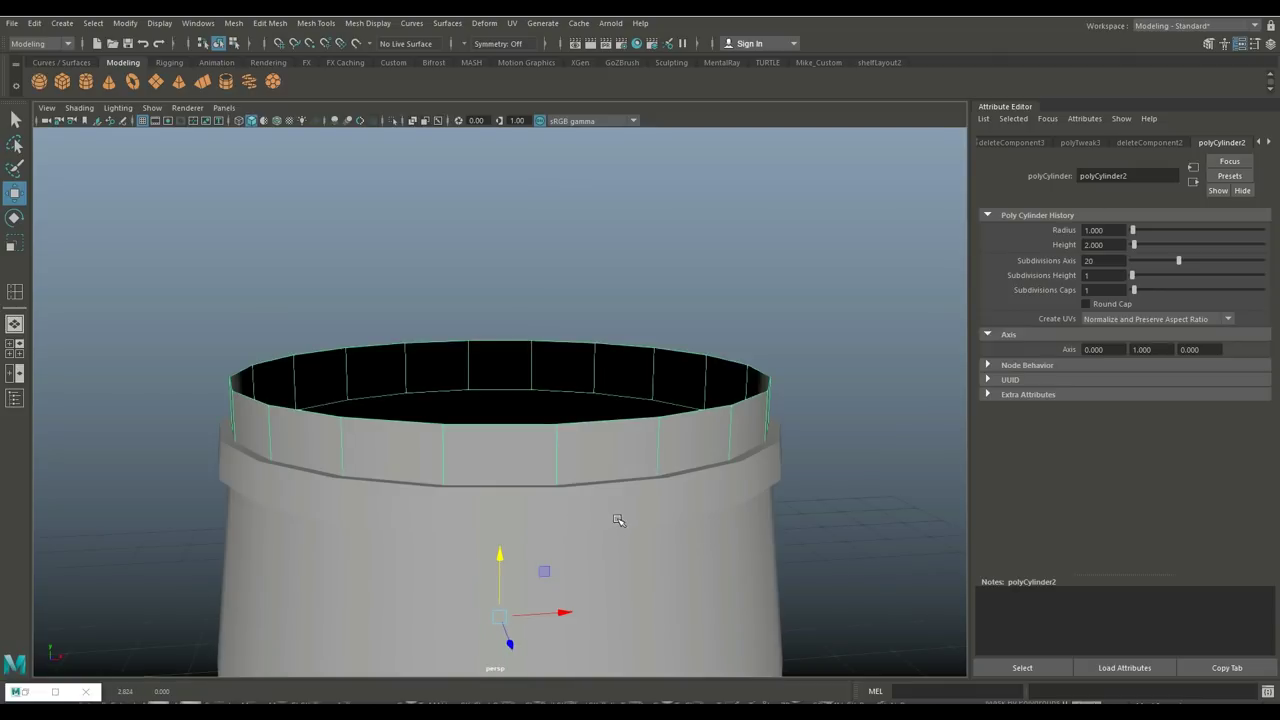
{"action": "left_click_drag", "start_coordinate": [499, 555], "coordinate": [503, 583]}
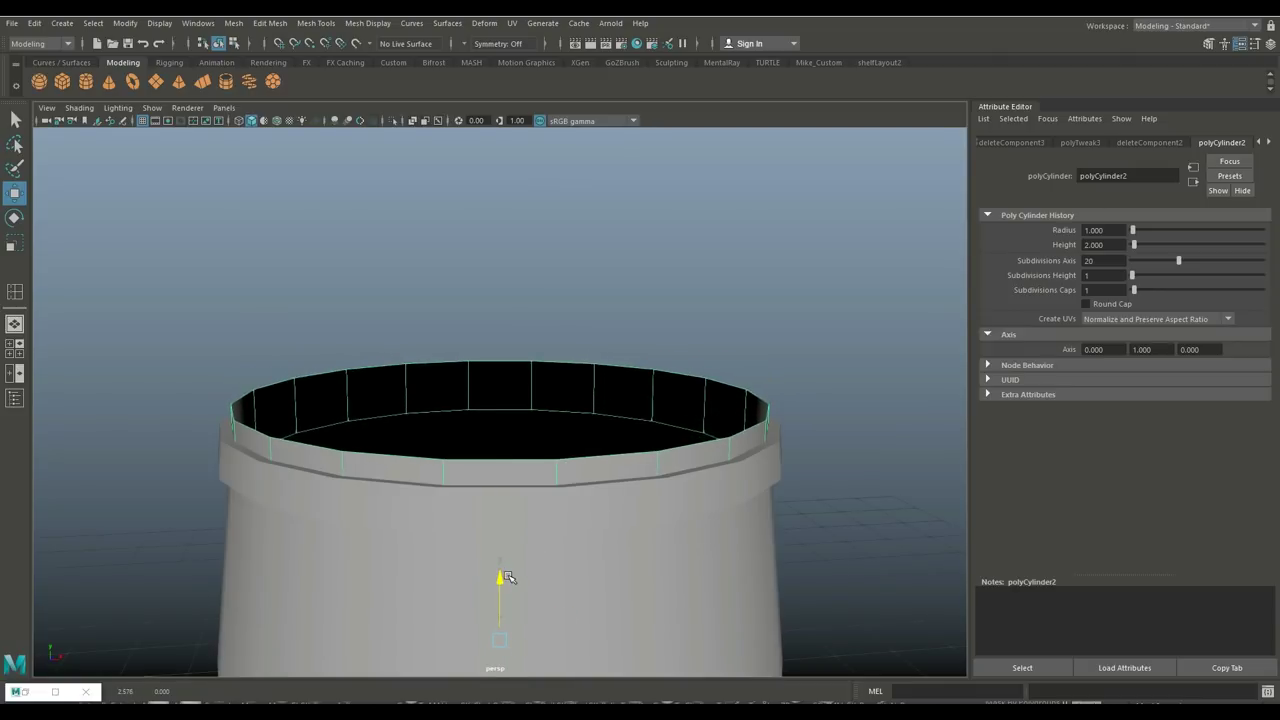
Insert an edge loop around the thin ring, close to its bottom edge.
{"action": "left_click", "coordinate": [314, 23]}
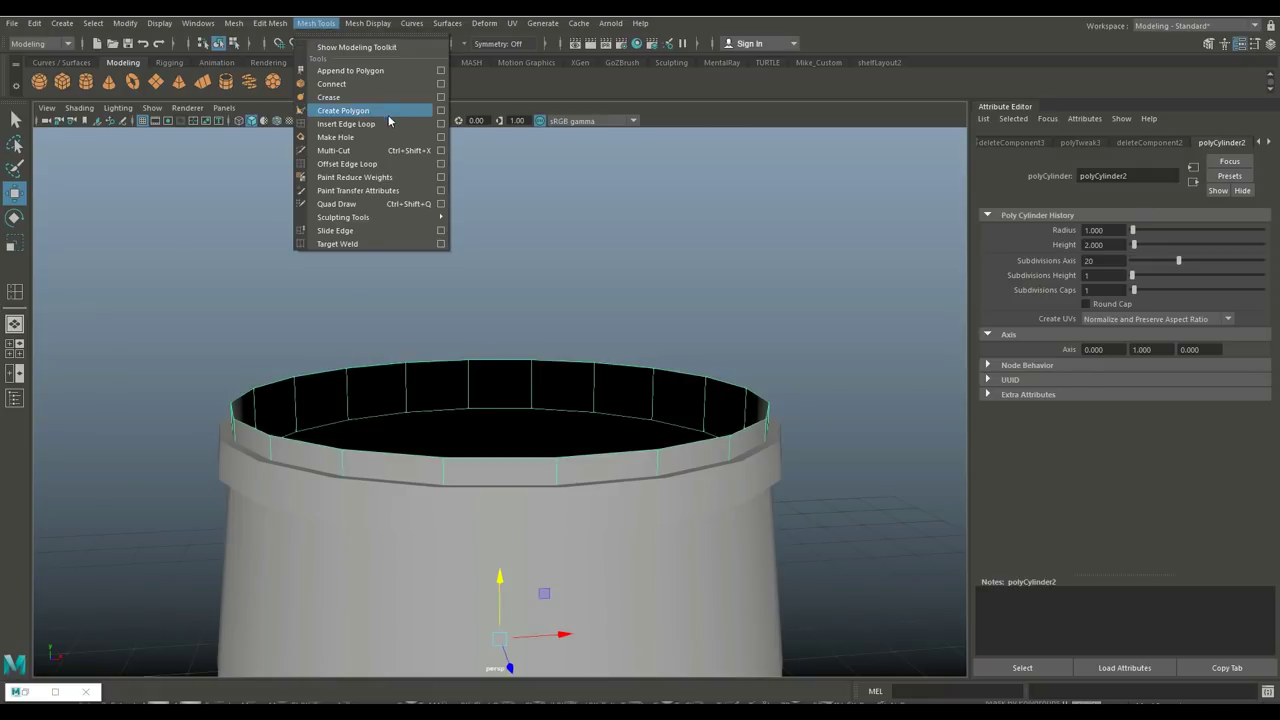
{"action": "left_click", "coordinate": [330, 109]}
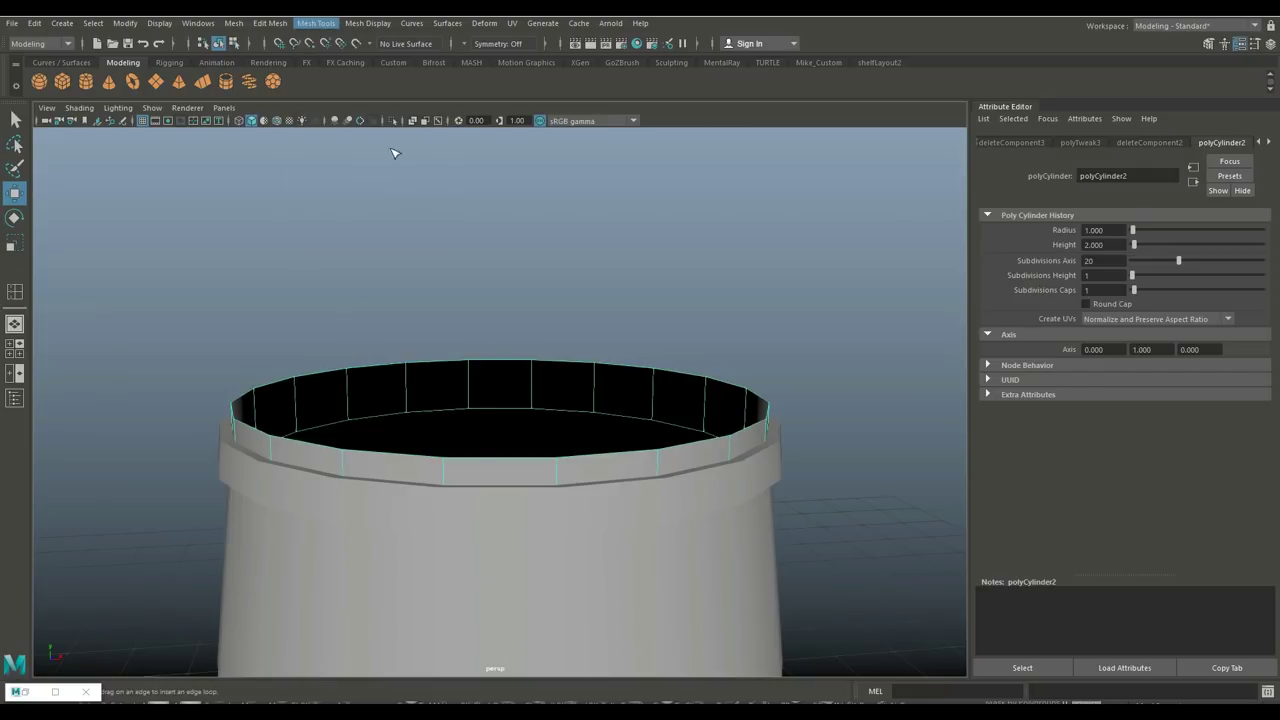
{"action": "left_click", "coordinate": [447, 483]}
{"action": "key", "text": "q"}
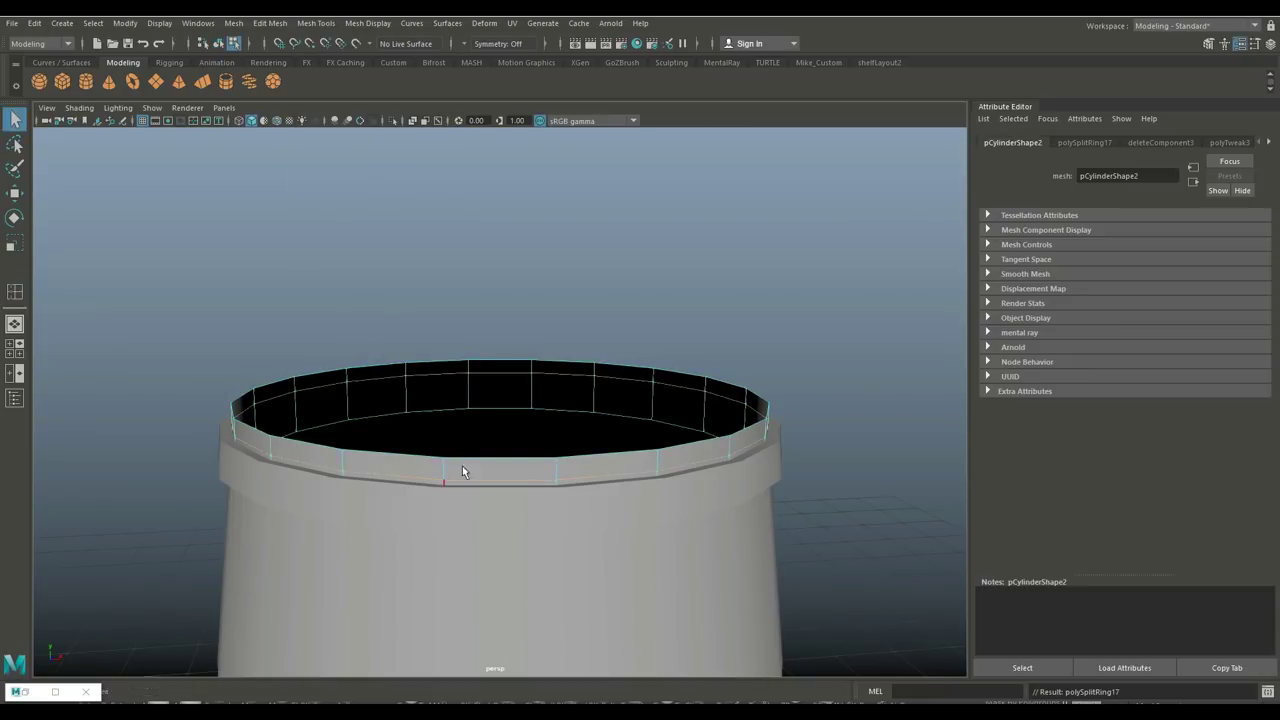
Extrude the ring's upper band of faces outward with a thickness of 0.3 to form a lid rim over the body.
{"action": "right_click_drag", "start_coordinate": [466, 469], "coordinate": [478, 352]}
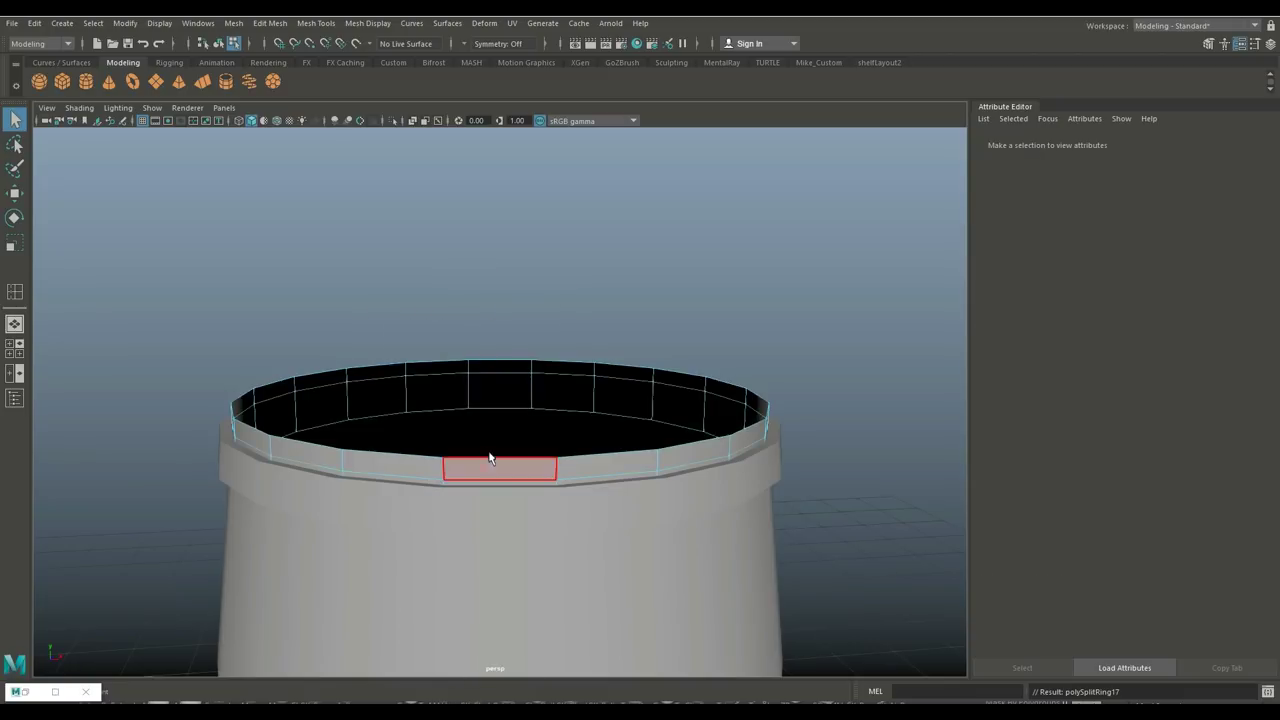
{"action": "left_click", "coordinate": [428, 466]}
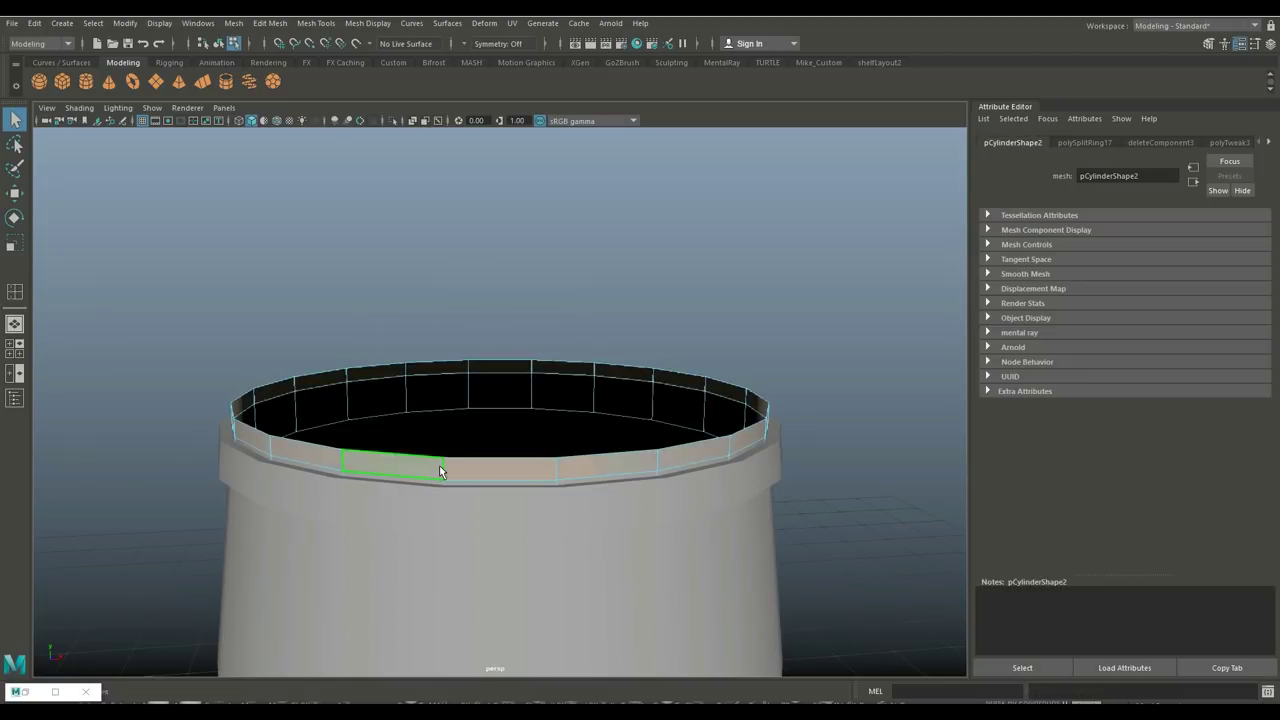
{"action": "key", "text": "ctrl+e"}
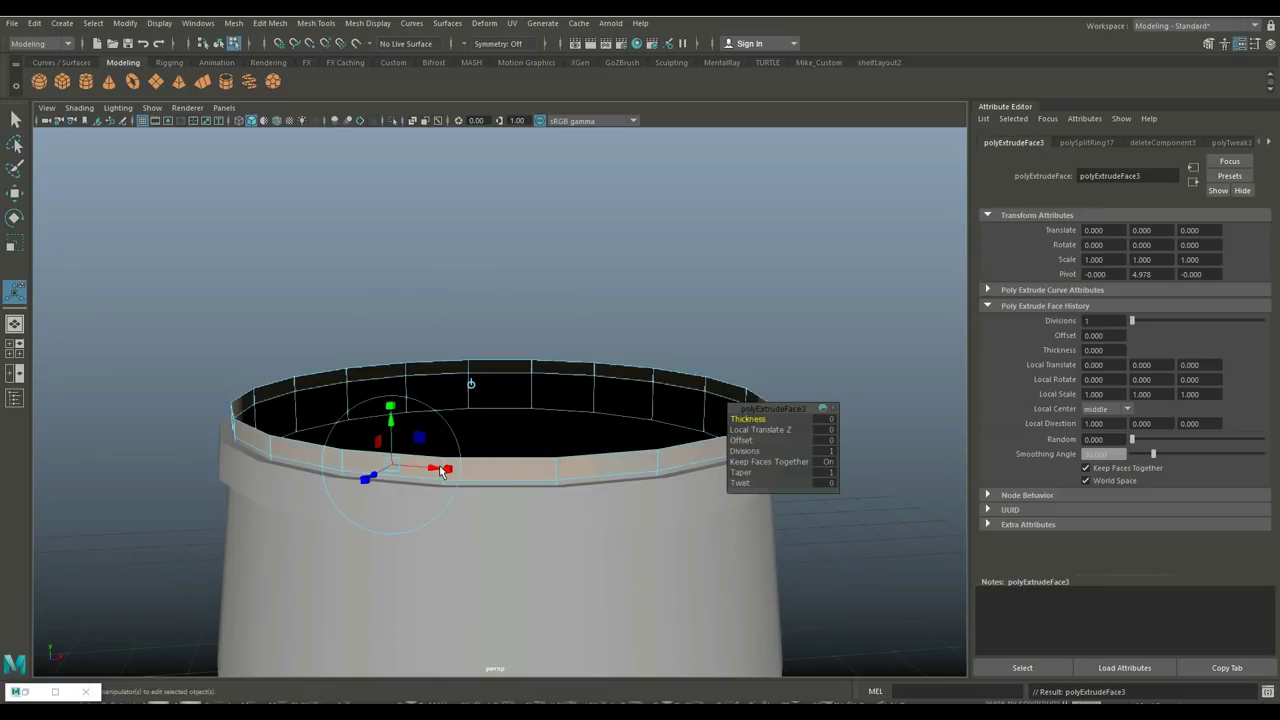
{"action": "left_click", "coordinate": [825, 421]}
{"action": "type", "text": "0.3"}
{"action": "key", "text": "Return"}
{"action": "scroll", "coordinate": [798, 424], "scroll_direction": "down", "scroll_amount": 3}
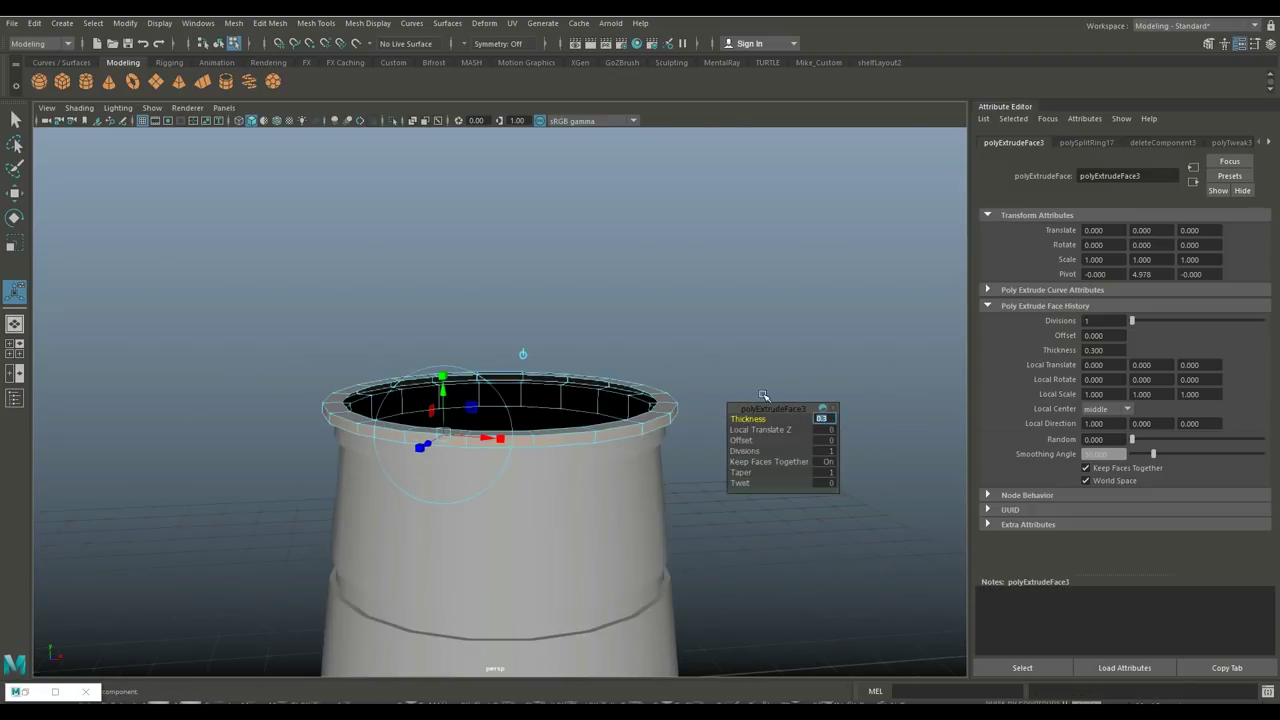
{"action": "left_click_drag", "start_coordinate": [766, 397], "coordinate": [783, 428], "text": "alt"}
{"action": "scroll", "coordinate": [783, 428], "scroll_direction": "up", "scroll_amount": 5}
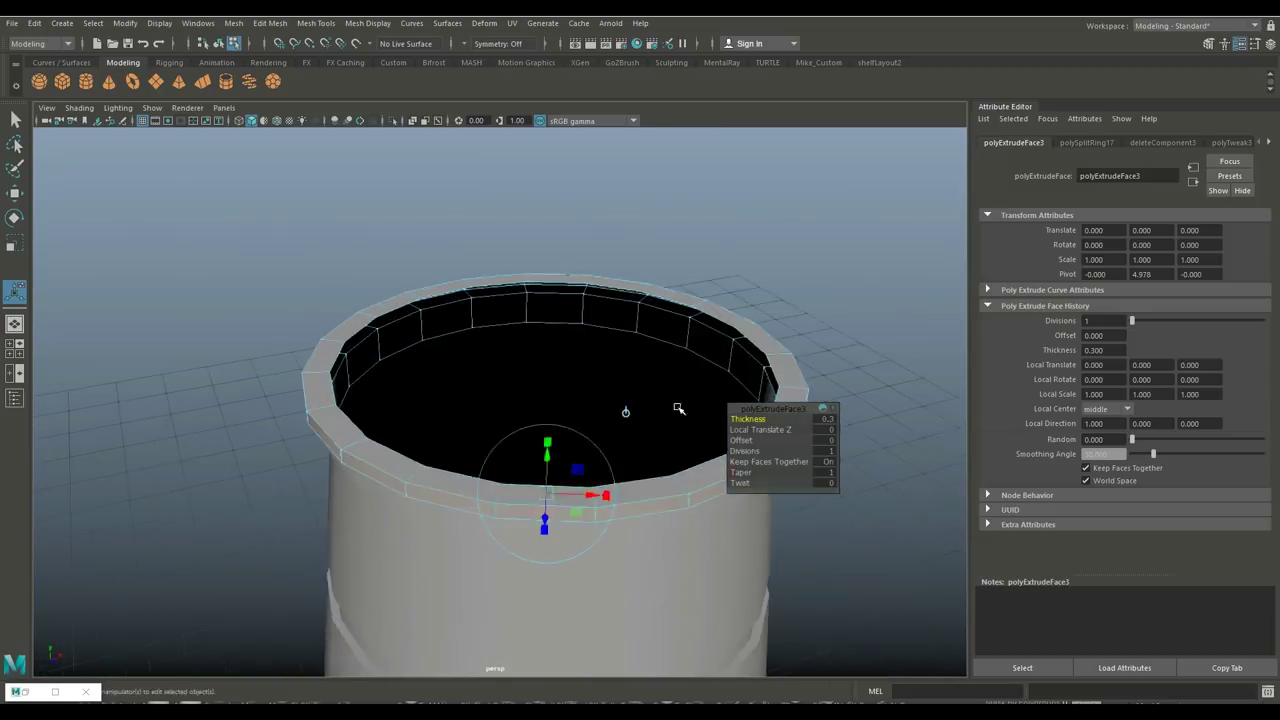
Extrude the rim's inner top edge loop, scale it inward and raise it slightly to begin the lid's dome.
{"action": "right_click_drag", "start_coordinate": [507, 262], "coordinate": [508, 225]}
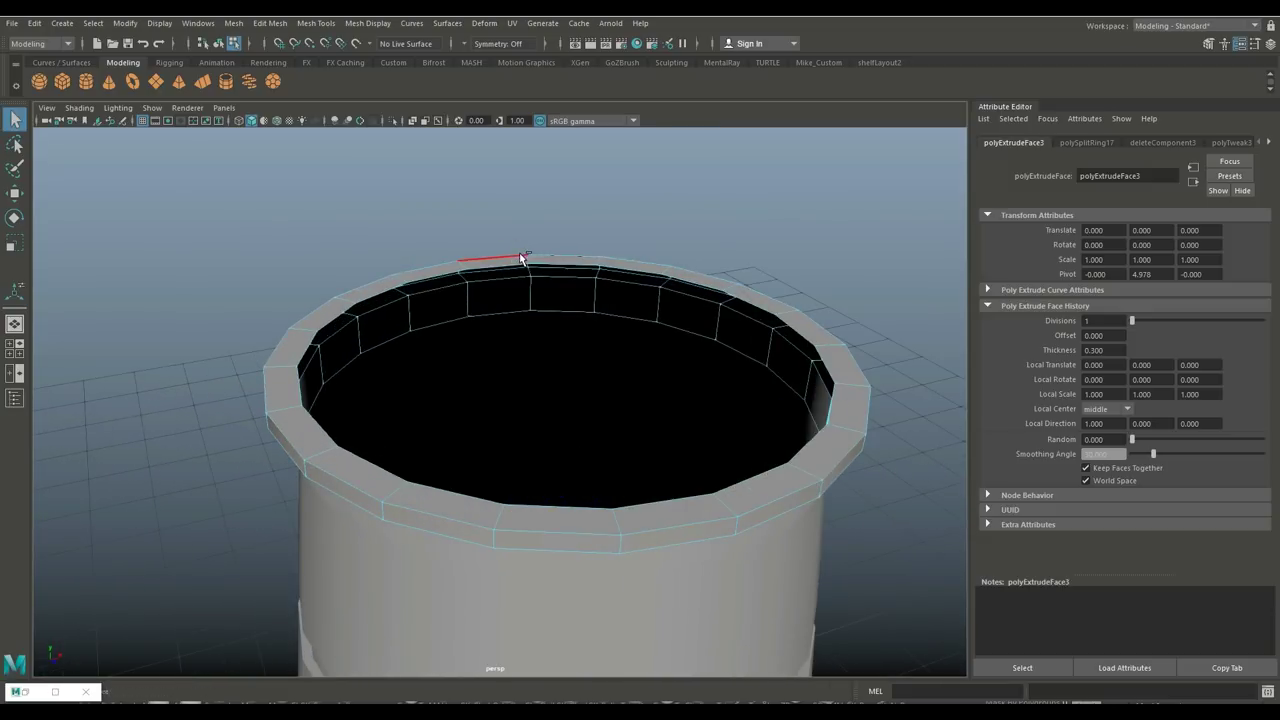
{"action": "left_click", "coordinate": [513, 264]}
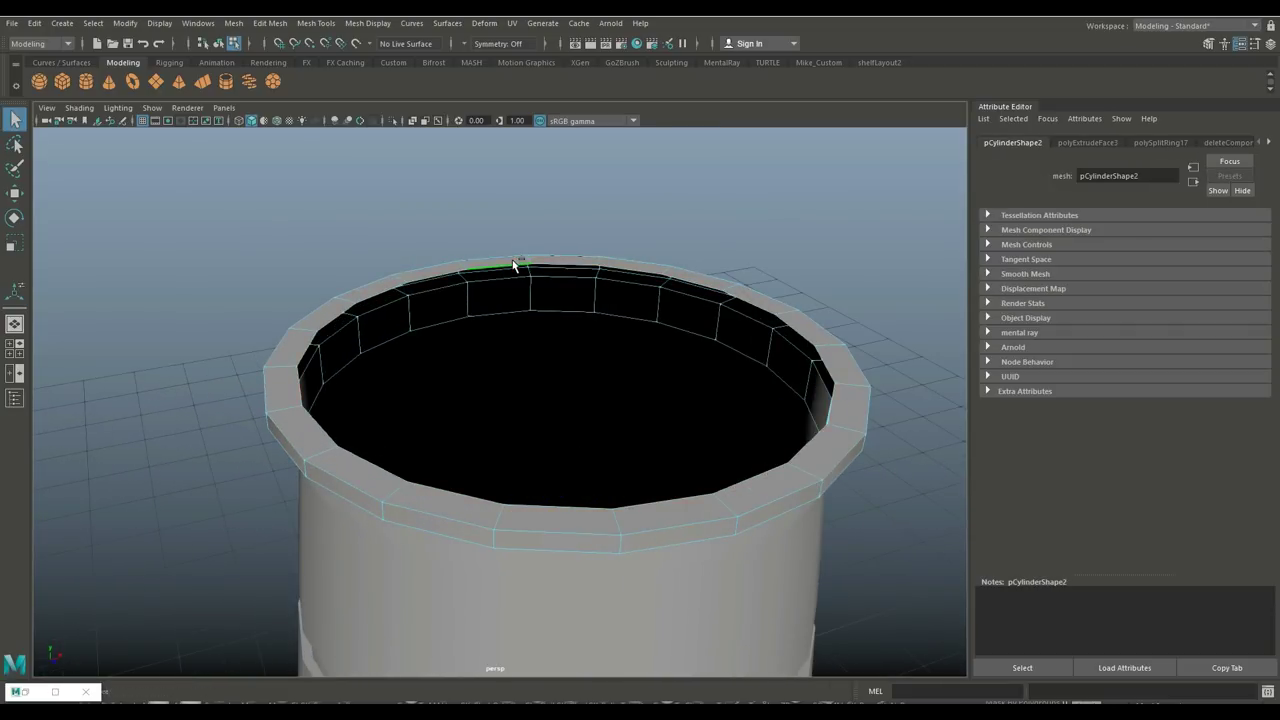
{"action": "key", "text": "ctrl+e"}
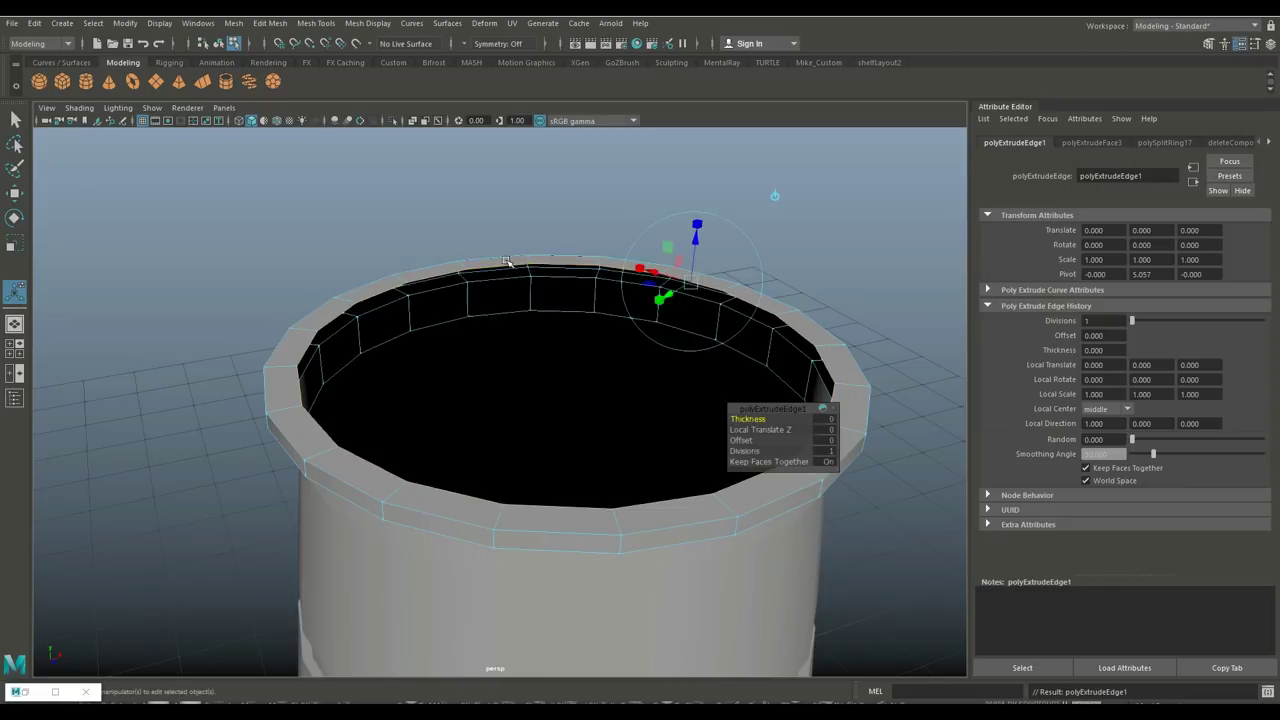
{"action": "key", "text": "r"}
{"action": "left_click_drag", "start_coordinate": [562, 354], "coordinate": [508, 372]}
{"action": "key", "text": "w"}
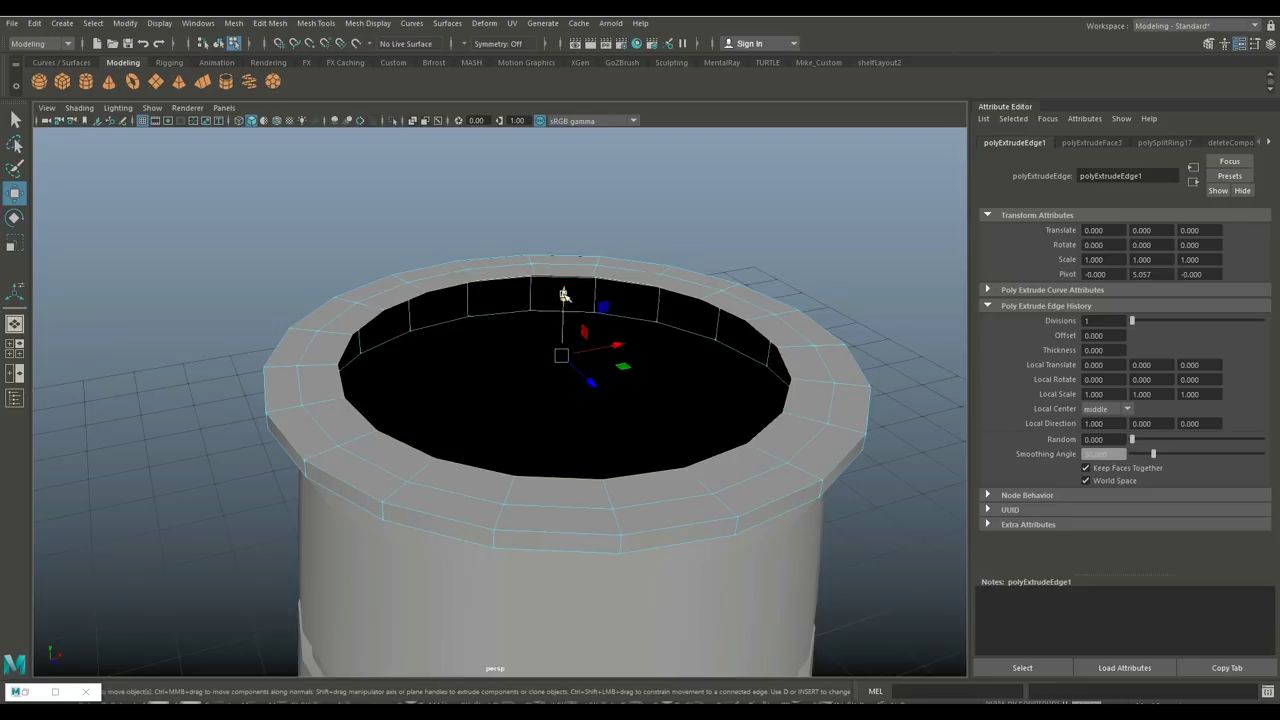
{"action": "left_click_drag", "start_coordinate": [564, 296], "coordinate": [563, 284]}
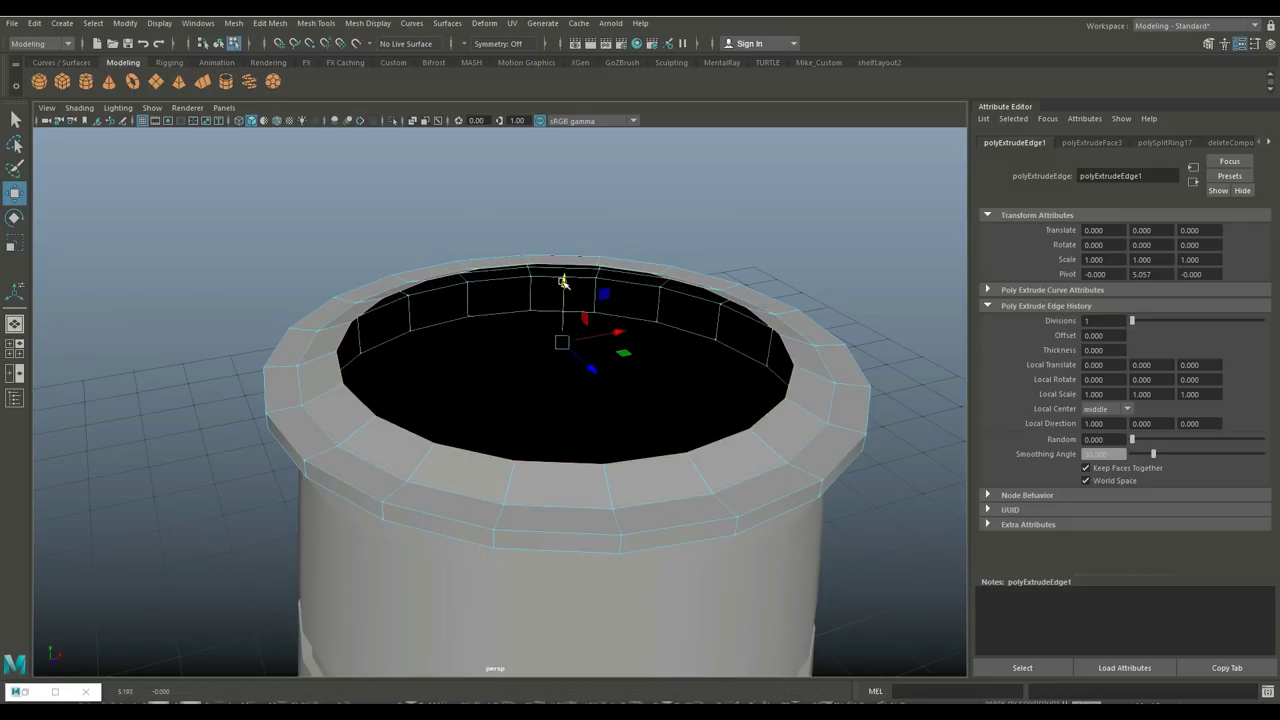
Extrude the dome's inner border a second time, scaling it further inward and lifting it slightly.
{"action": "key", "text": "ctrl+e"}
{"action": "key", "text": "r"}
{"action": "left_click_drag", "start_coordinate": [562, 343], "coordinate": [511, 345]}
{"action": "key", "text": "w"}
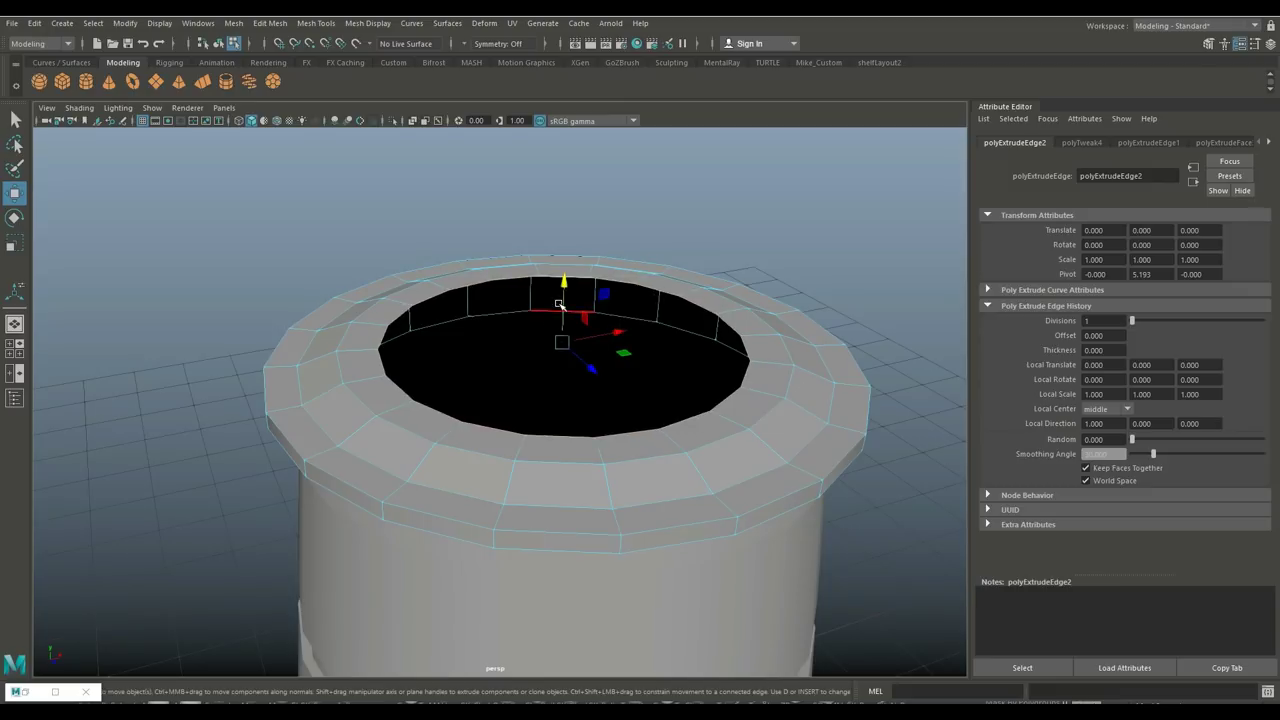
{"action": "left_click_drag", "start_coordinate": [565, 284], "coordinate": [570, 268]}
Add a third dome ring by extruding the open border, shrinking it toward the center and raising it a little.
{"action": "key", "text": "ctrl+e"}
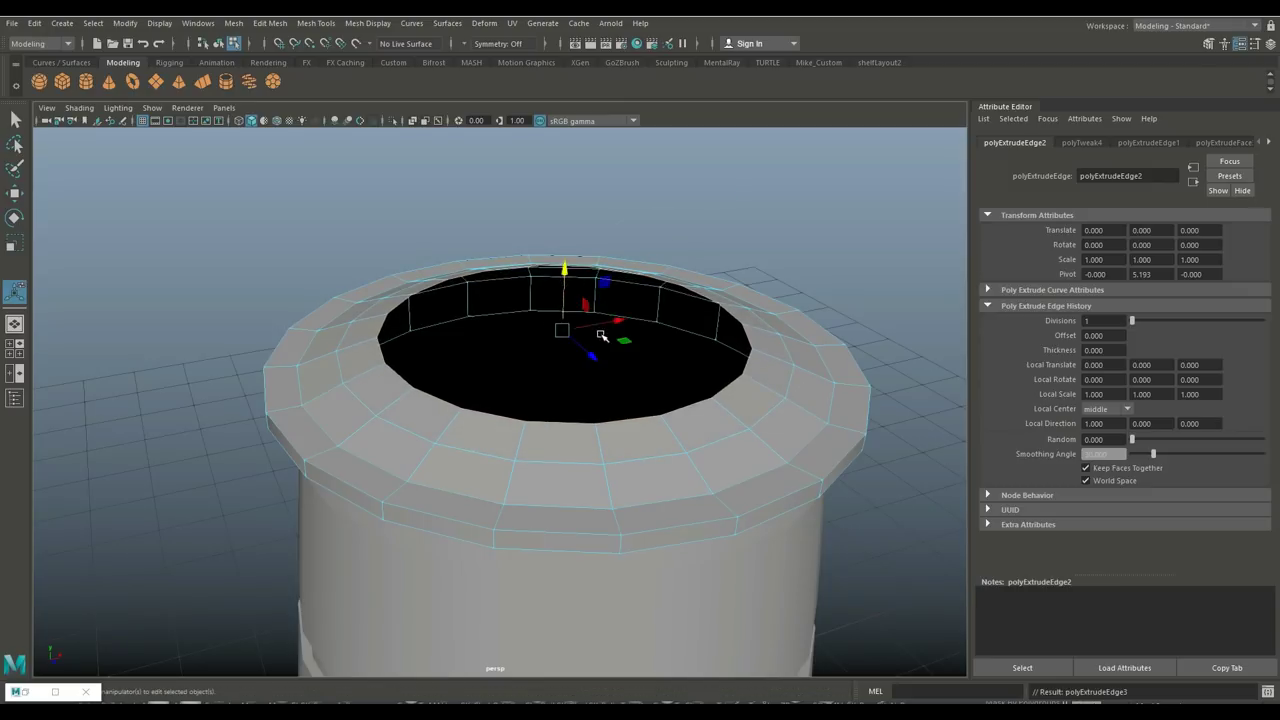
{"action": "key", "text": "r"}
{"action": "left_click_drag", "start_coordinate": [586, 350], "coordinate": [517, 349]}
{"action": "key", "text": "w"}
{"action": "left_click_drag", "start_coordinate": [564, 278], "coordinate": [565, 260]}
Add a fourth, smaller dome ring by extruding the border inward and moving it slightly up.
{"action": "key", "text": "ctrl+e"}
{"action": "key", "text": "r"}
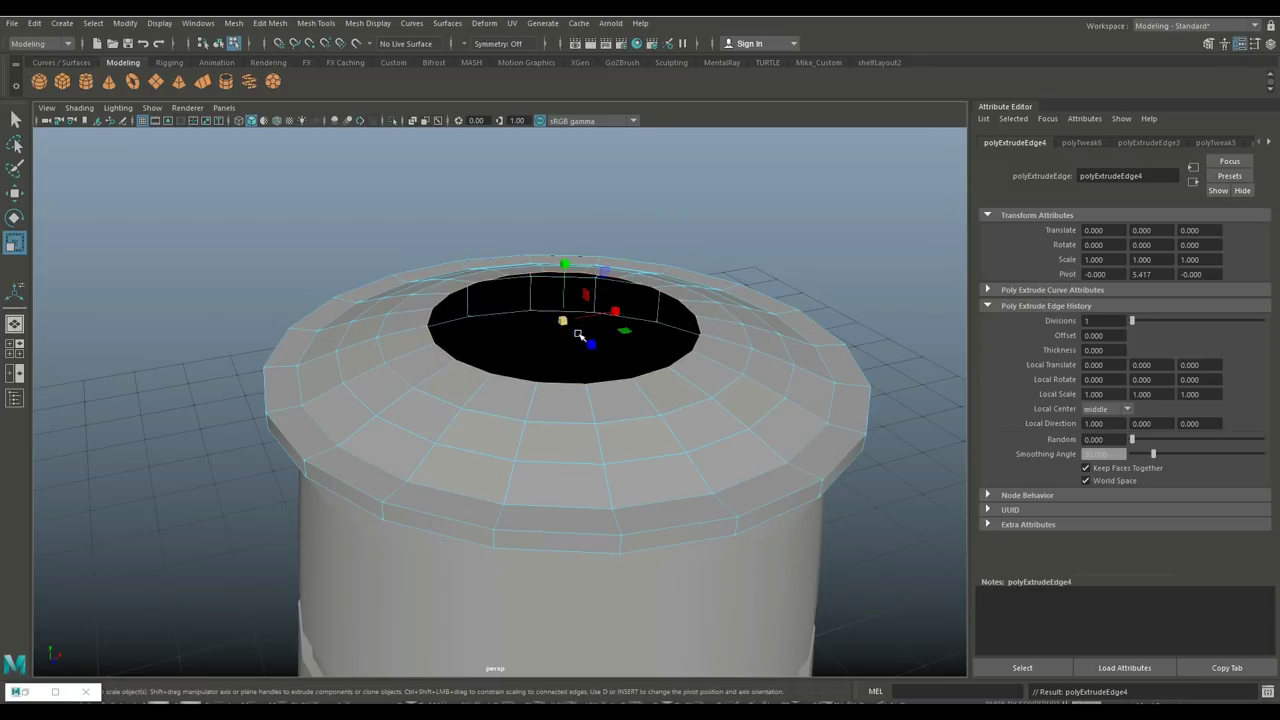
{"action": "left_click_drag", "start_coordinate": [564, 320], "coordinate": [505, 328]}
{"action": "key", "text": "w"}
{"action": "left_click_drag", "start_coordinate": [564, 265], "coordinate": [565, 250]}
Extrude the border once more, scale it to about 0.3 so only a small central hole remains, and raise it slightly.
{"action": "key", "text": "ctrl+e"}
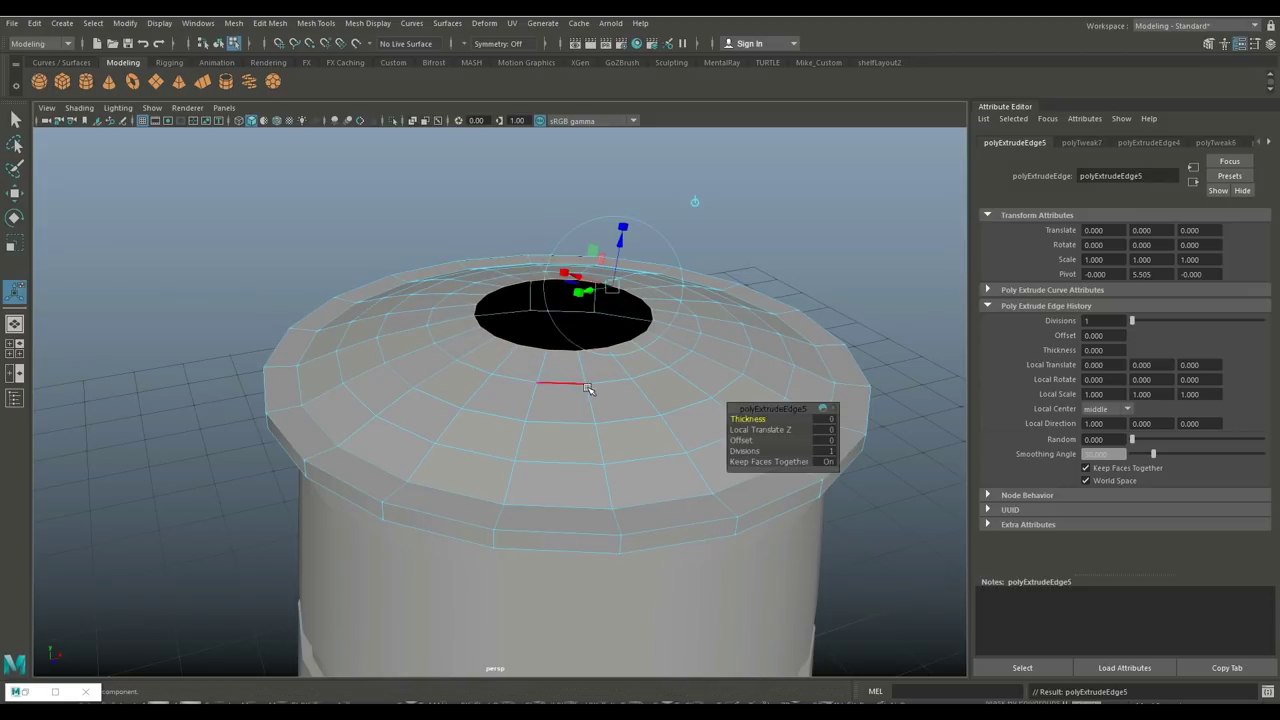
{"action": "key", "text": "r"}
{"action": "left_click_drag", "start_coordinate": [566, 313], "coordinate": [486, 320]}
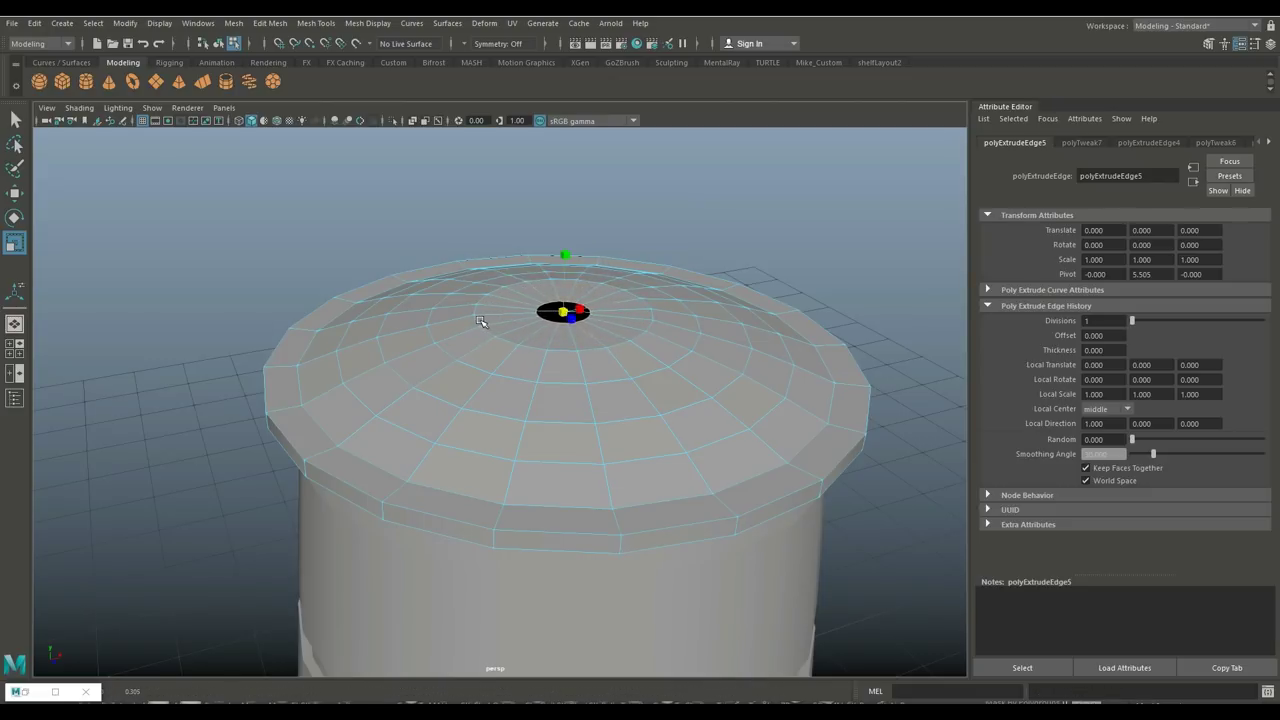
{"action": "key", "text": "w"}
{"action": "left_click_drag", "start_coordinate": [566, 252], "coordinate": [566, 235]}
Extrude the small hole's border straight up from the dome to form a narrow cylindrical knob stem.
{"action": "scroll", "coordinate": [594, 325], "scroll_direction": "down", "scroll_amount": 4}
{"action": "left_click_drag", "start_coordinate": [606, 415], "coordinate": [783, 365], "text": "alt"}
{"action": "key", "text": "ctrl+e"}
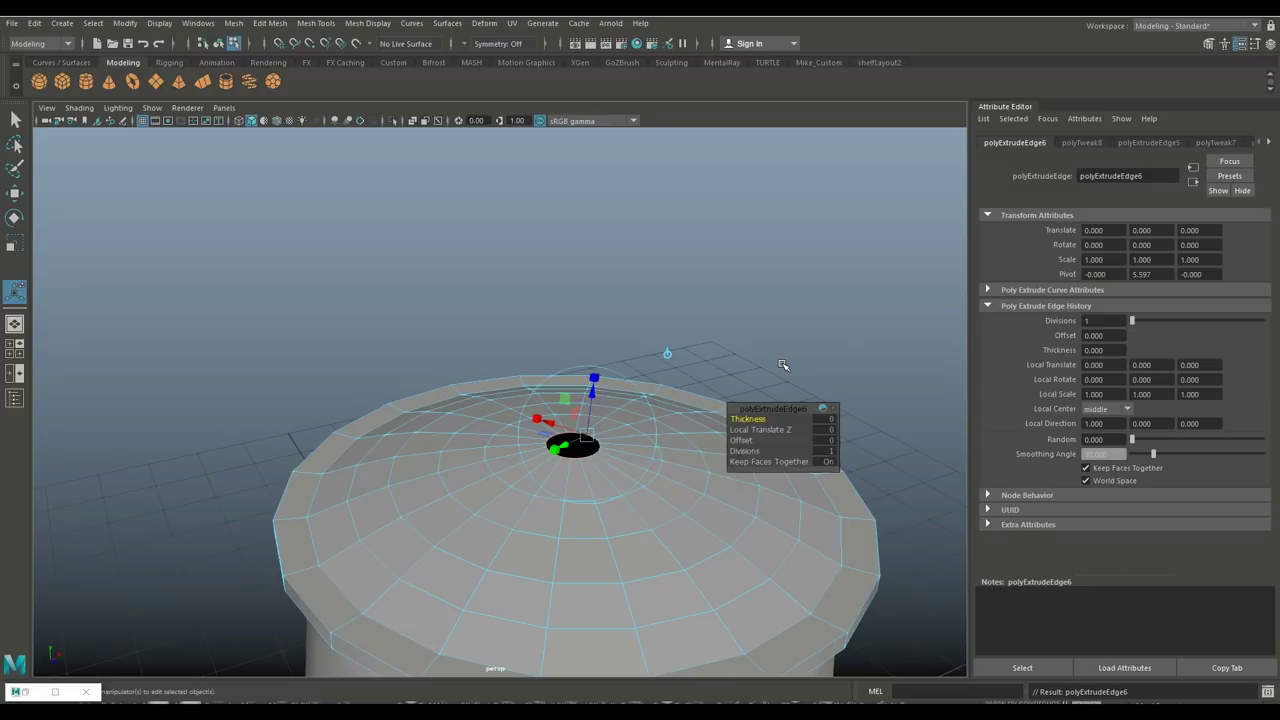
{"action": "key", "text": "w"}
{"action": "left_click_drag", "start_coordinate": [574, 386], "coordinate": [607, 290]}
{"action": "left_click_drag", "start_coordinate": [639, 335], "coordinate": [613, 371], "text": "alt"}
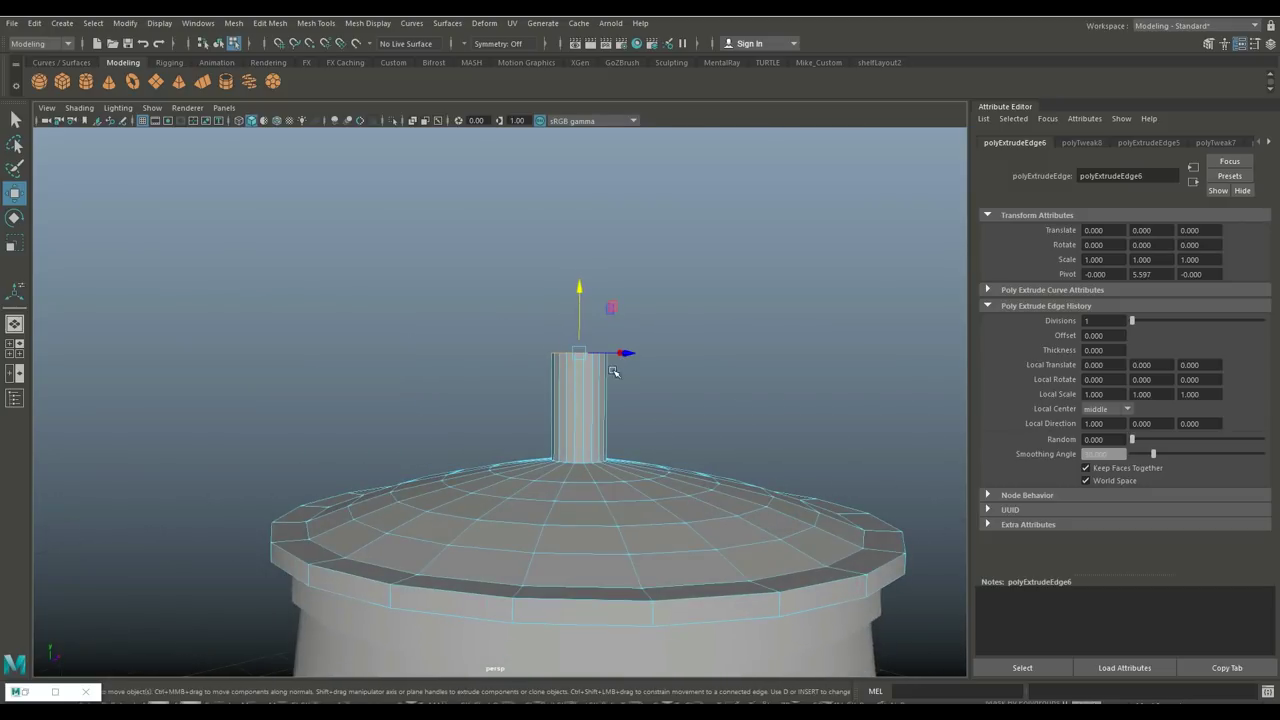
Scale the stem's top vertices outward to about twice their width and lower them slightly, flaring the knob.
{"action": "right_click_drag", "start_coordinate": [586, 360], "coordinate": [490, 318]}
{"action": "left_click_drag", "start_coordinate": [487, 317], "coordinate": [705, 402]}
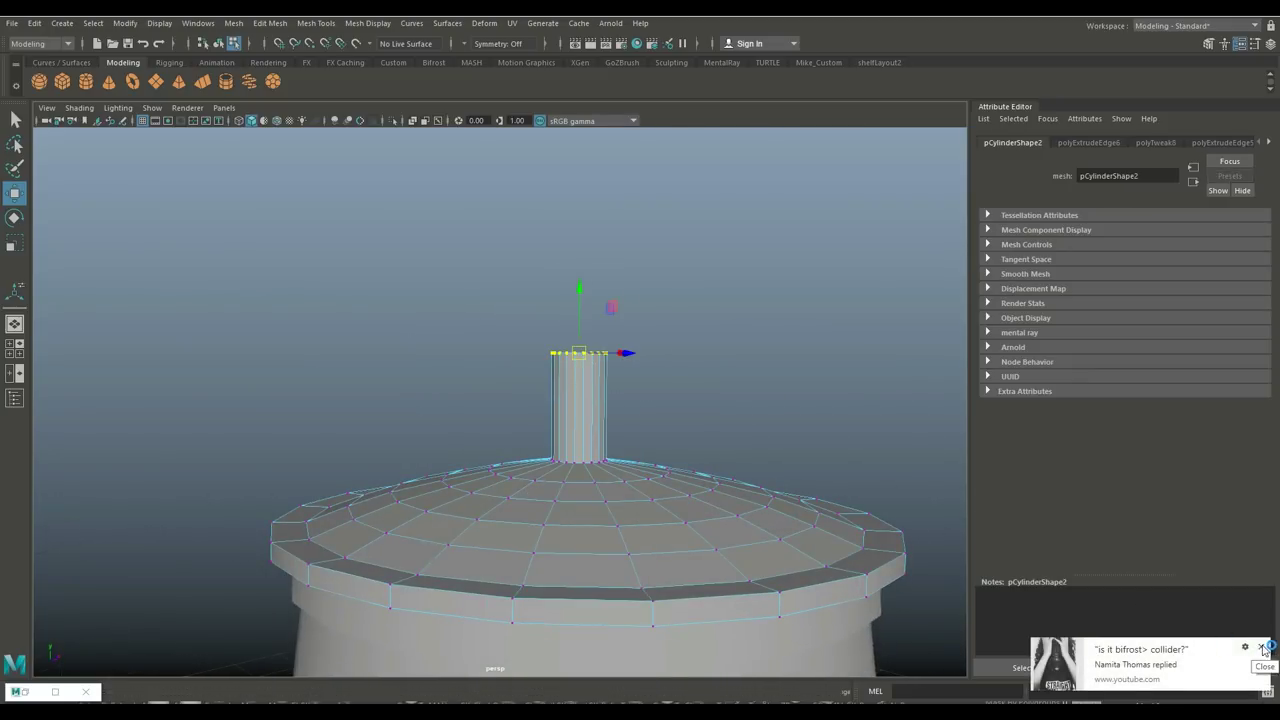
{"action": "left_click", "coordinate": [1261, 647]}
{"action": "scroll", "coordinate": [615, 394], "scroll_direction": "up", "scroll_amount": 2}
{"action": "scroll", "coordinate": [616, 395], "scroll_direction": "up", "scroll_amount": 2}
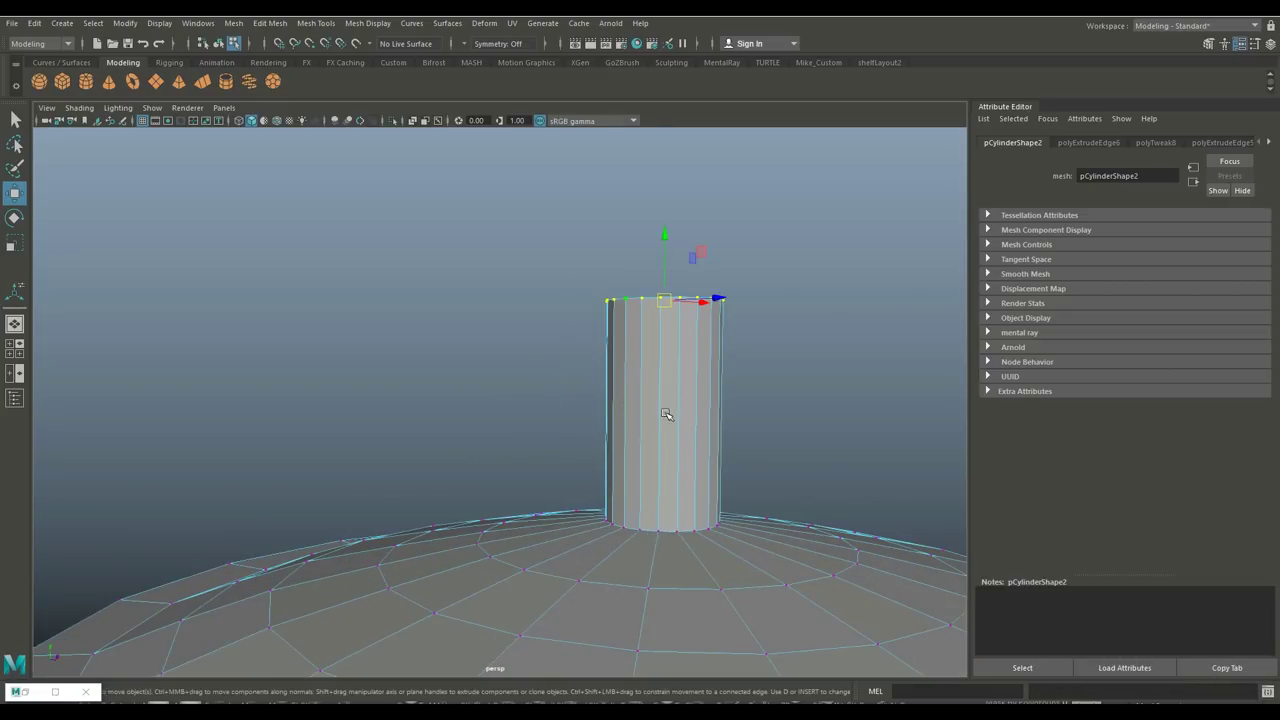
{"action": "key", "text": "r"}
{"action": "left_click_drag", "start_coordinate": [665, 304], "coordinate": [745, 335]}
{"action": "key", "text": "w"}
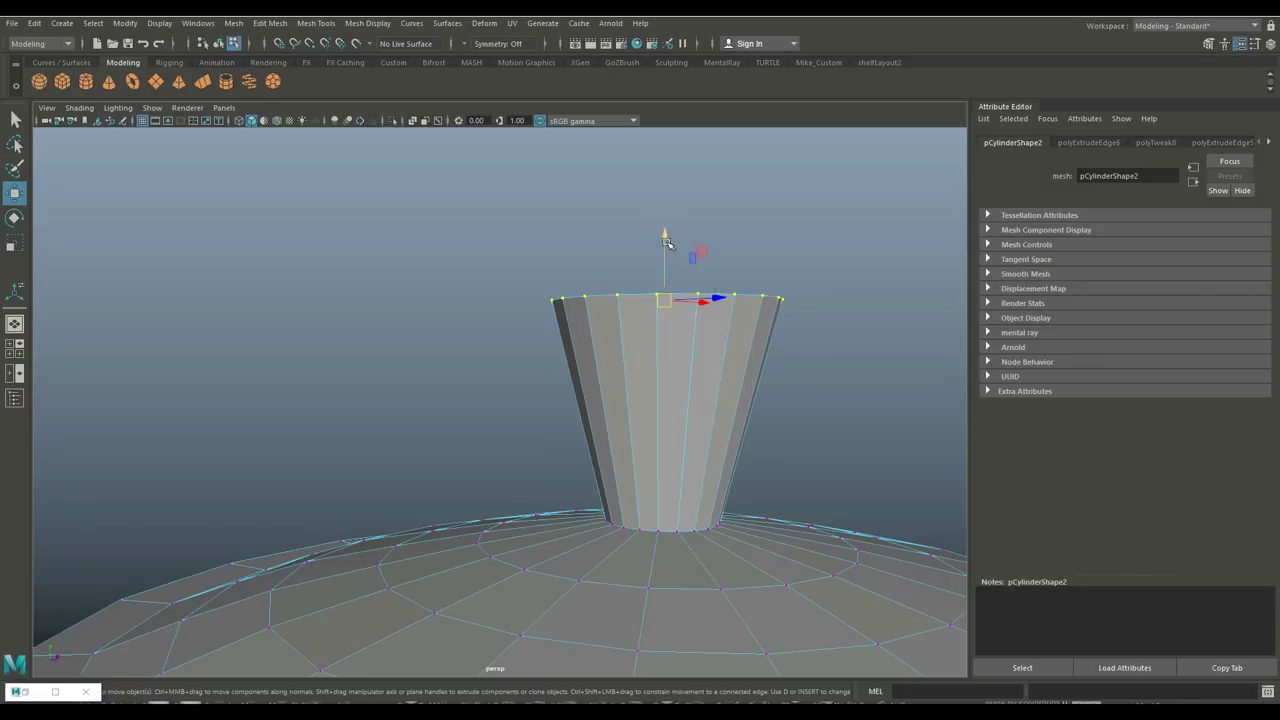
{"action": "left_click_drag", "start_coordinate": [667, 244], "coordinate": [676, 283]}
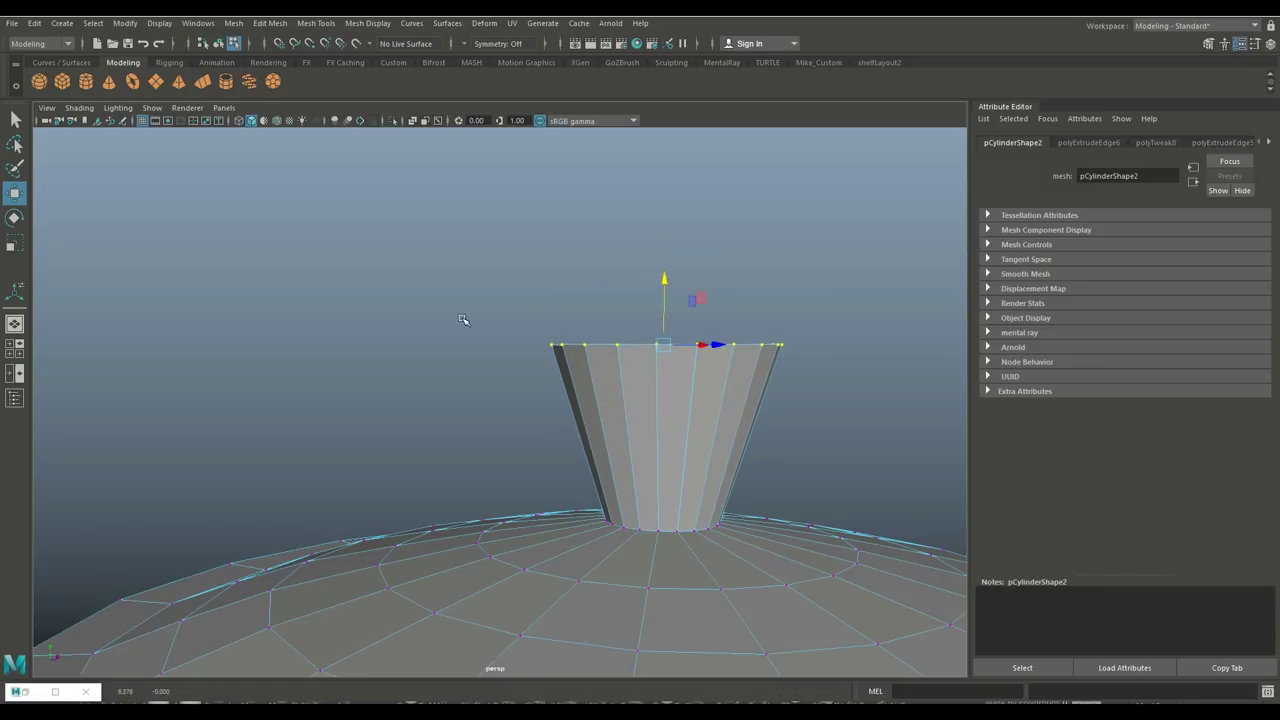
Extrude the knob's top border edges a short way up and scale them inward to form a sloped shoulder.
{"action": "left_click_drag", "start_coordinate": [464, 304], "coordinate": [420, 289], "text": "alt"}
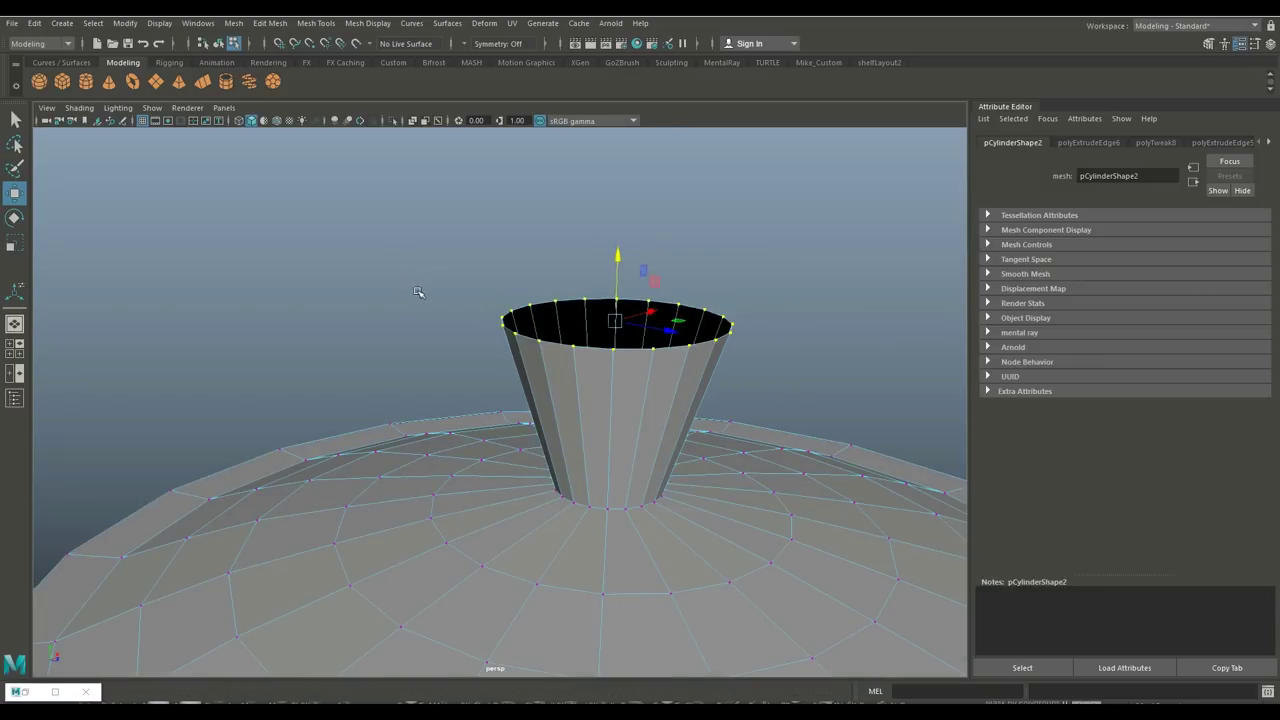
{"action": "right_click", "coordinate": [613, 340]}
{"action": "left_click", "coordinate": [615, 290]}
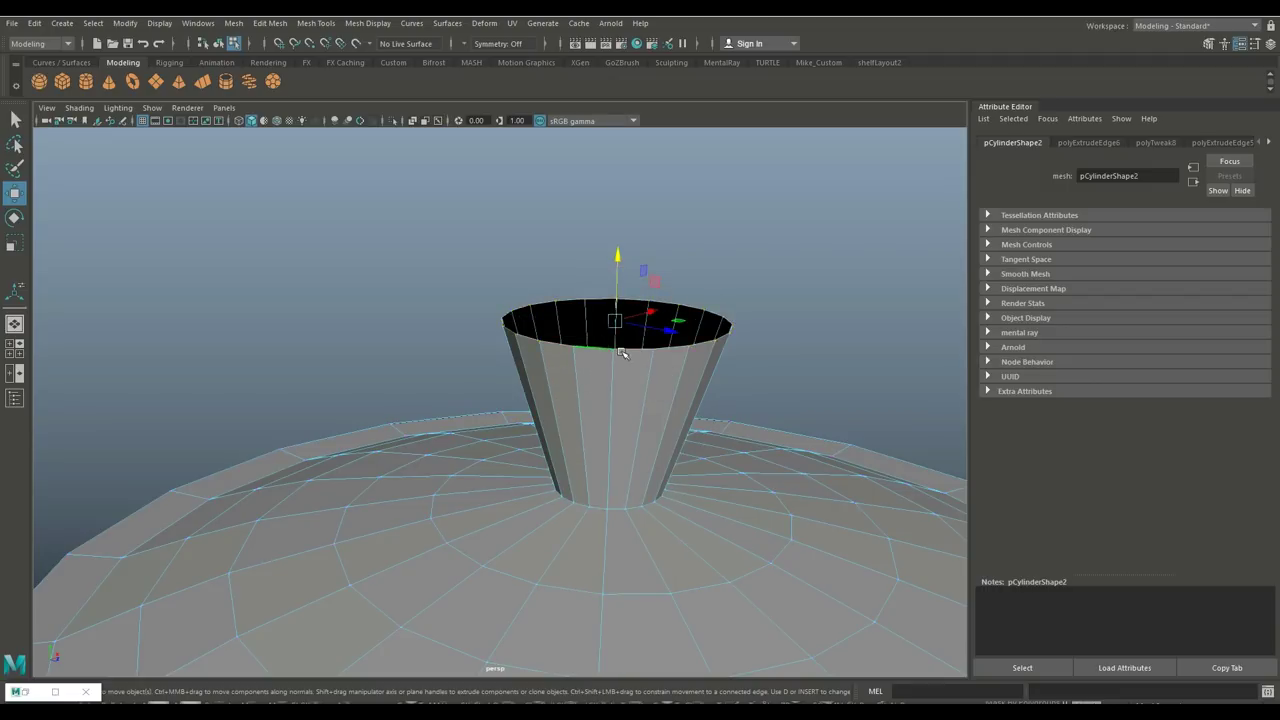
{"action": "key", "text": "ctrl+e"}
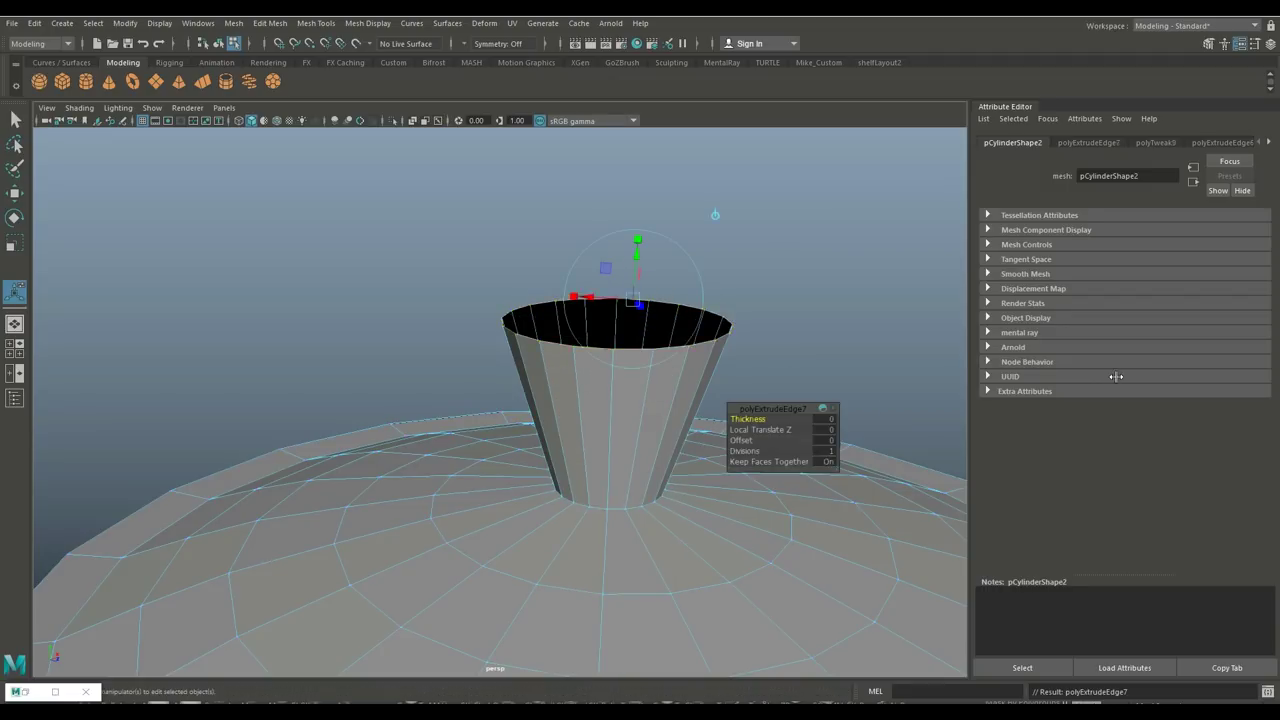
{"action": "key", "text": "w"}
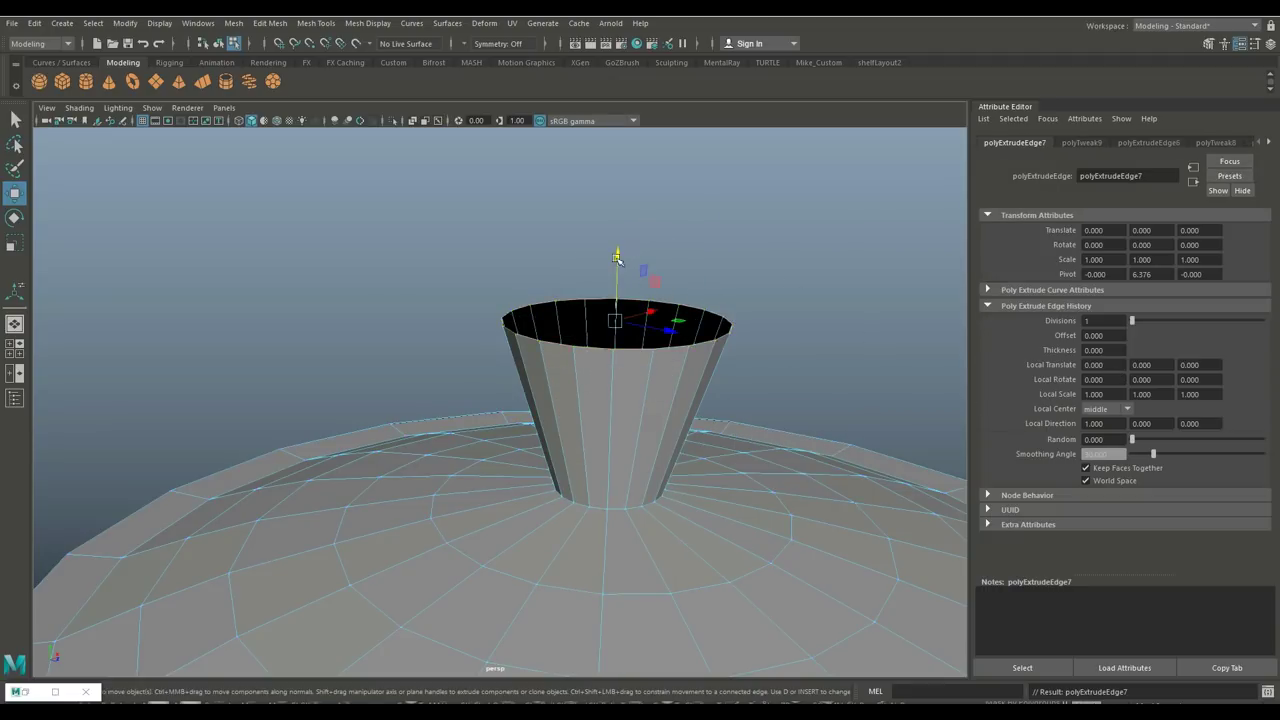
{"action": "left_click_drag", "start_coordinate": [618, 258], "coordinate": [620, 227]}
{"action": "key", "text": "r"}
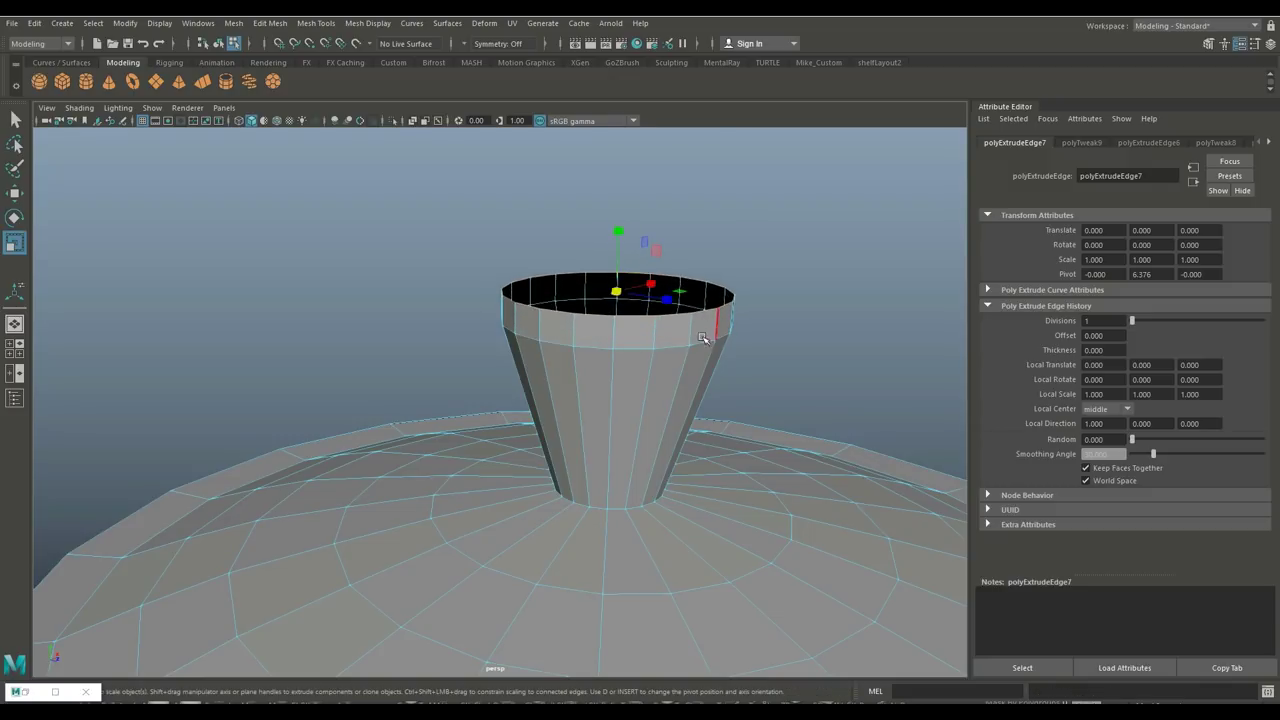
{"action": "left_click_drag", "start_coordinate": [617, 292], "coordinate": [576, 338]}
Extrude the shoulder's border upward again and scale it to about 0.24, tapering the knob to a tiny opening.
{"action": "key", "text": "ctrl+e"}
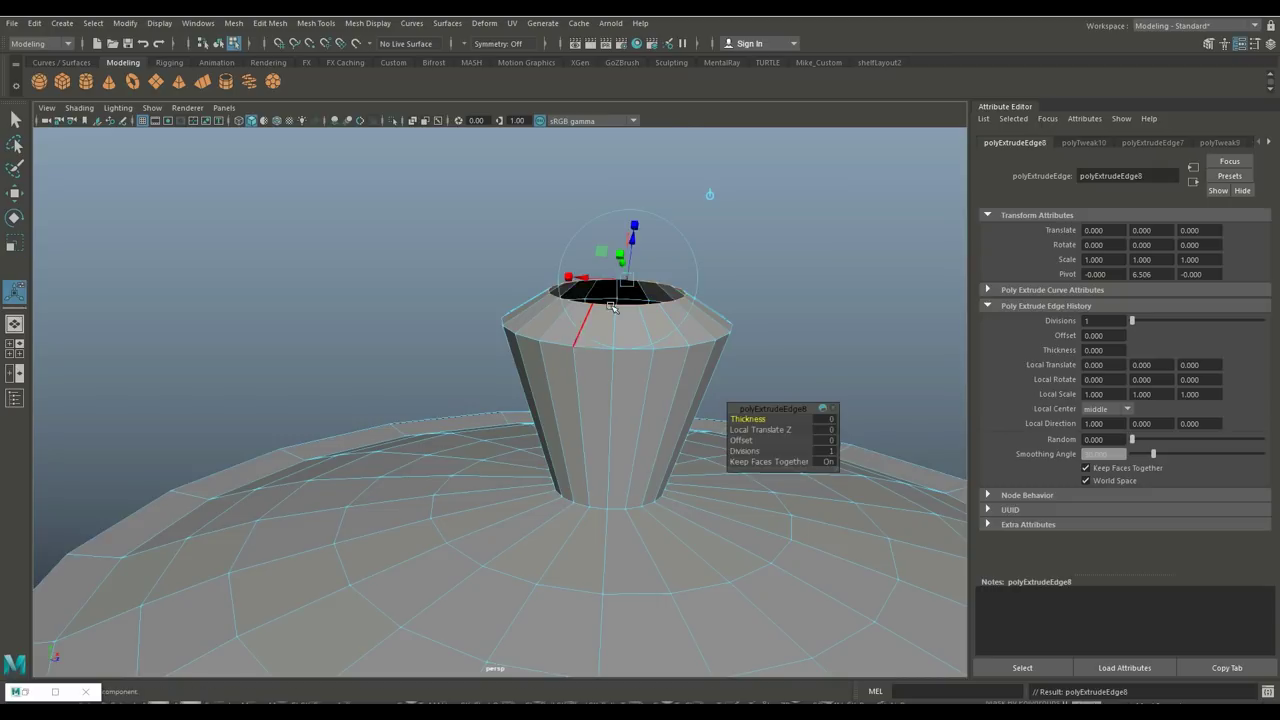
{"action": "key", "text": "w"}
{"action": "left_click_drag", "start_coordinate": [619, 225], "coordinate": [622, 194]}
{"action": "key", "text": "r"}
{"action": "left_click_drag", "start_coordinate": [627, 265], "coordinate": [644, 325]}
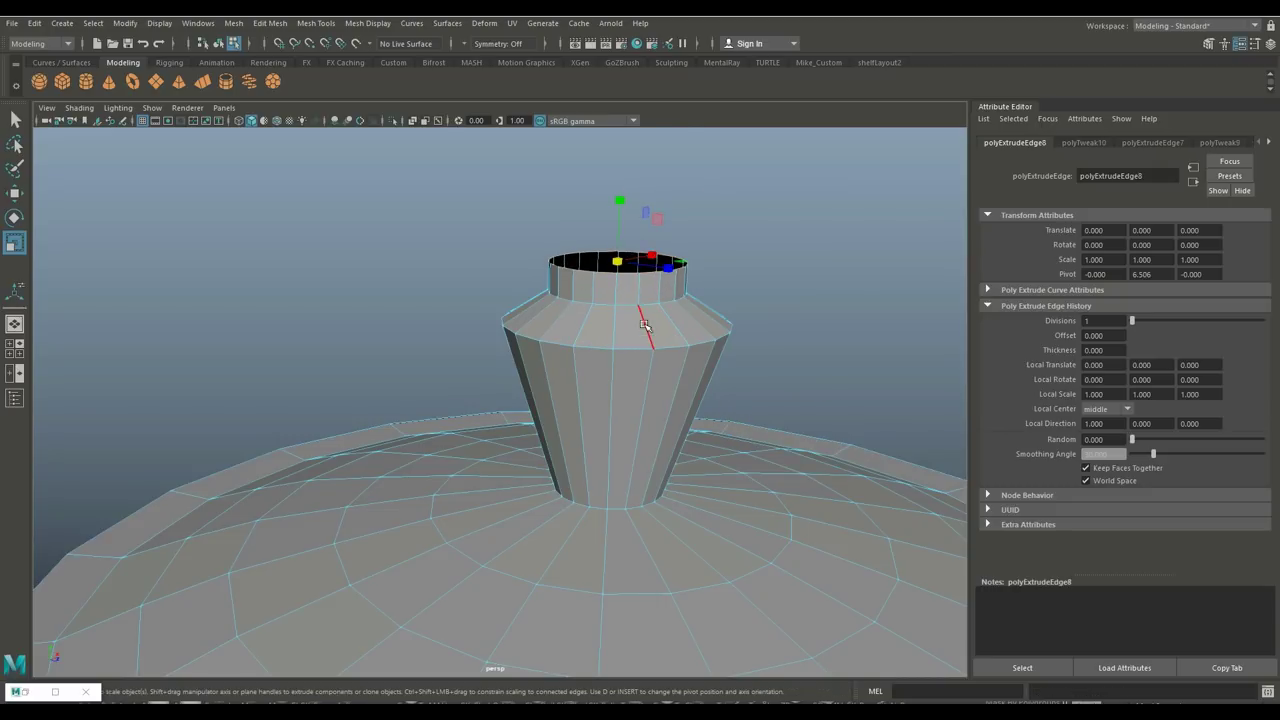
{"action": "left_click_drag", "start_coordinate": [620, 265], "coordinate": [546, 281]}
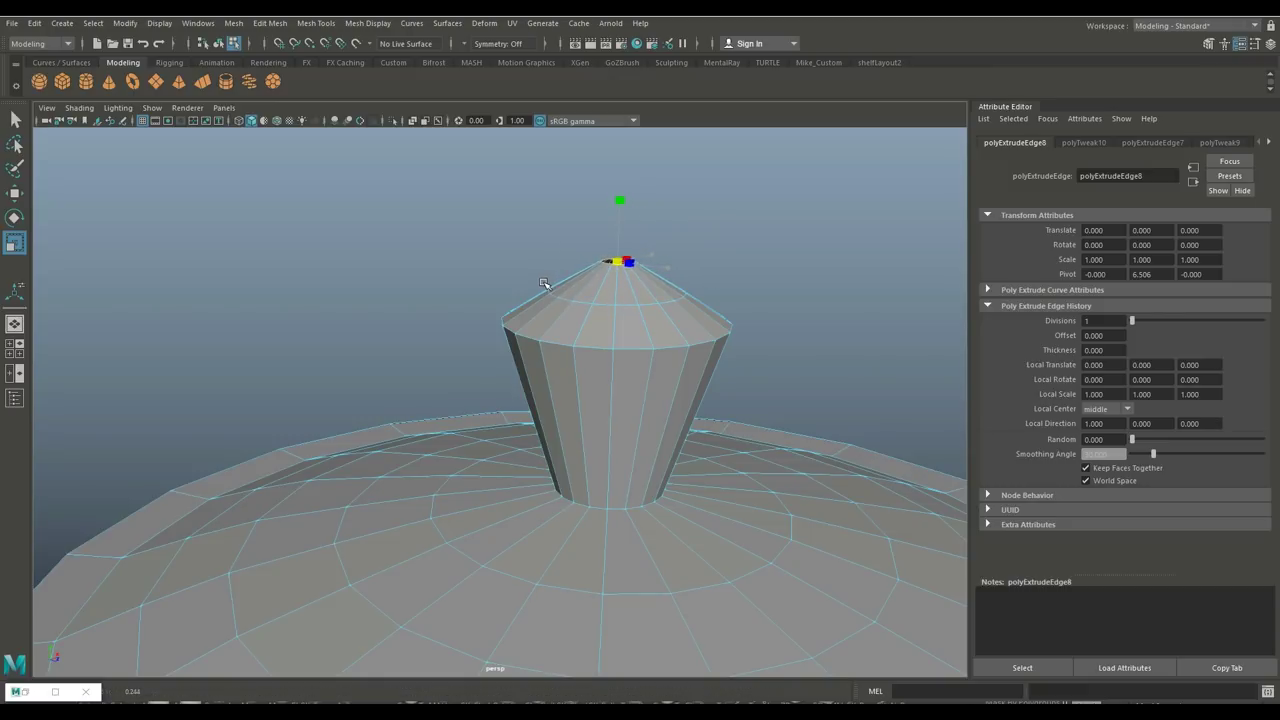
Fill the tiny hole at the top of the knob.
{"action": "scroll", "coordinate": [634, 349], "scroll_direction": "up", "scroll_amount": 3}
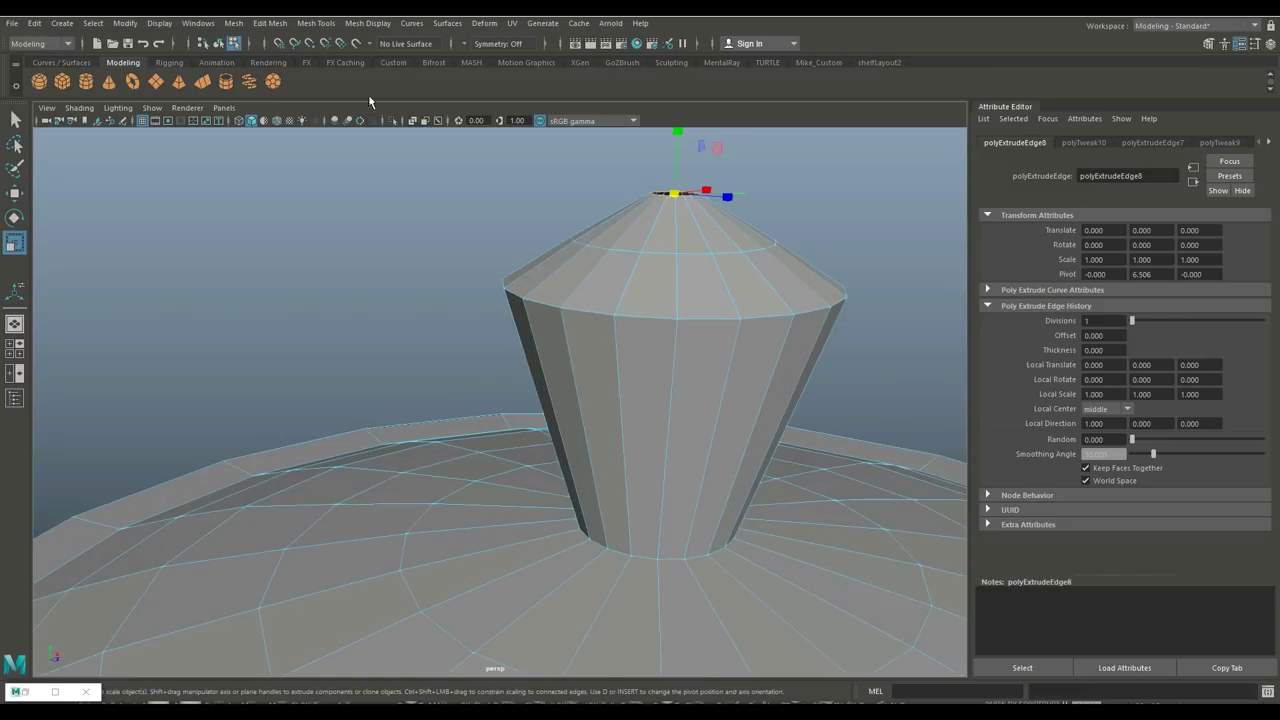
{"action": "left_click", "coordinate": [233, 23]}
{"action": "left_click", "coordinate": [280, 121]}
Insert an edge loop around the upper part of the knob's flared stem.
{"action": "left_click", "coordinate": [310, 25]}
{"action": "left_click", "coordinate": [376, 122]}
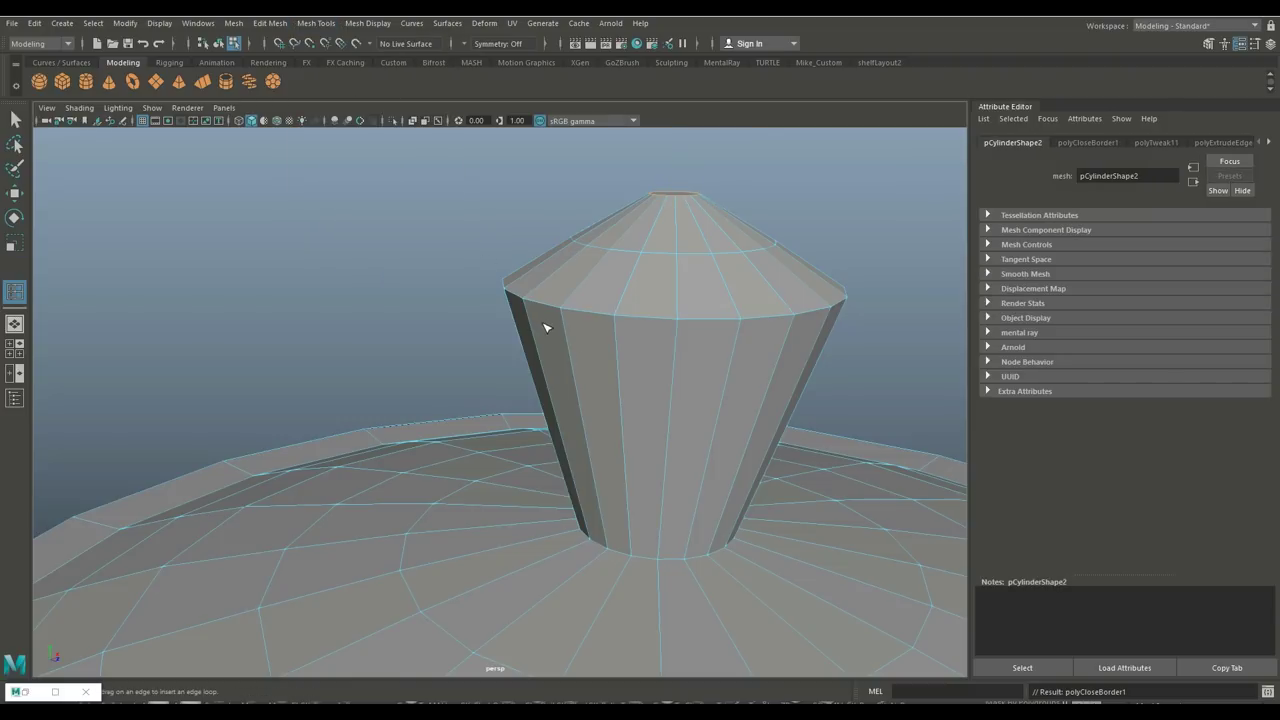
{"action": "left_click", "coordinate": [676, 378]}
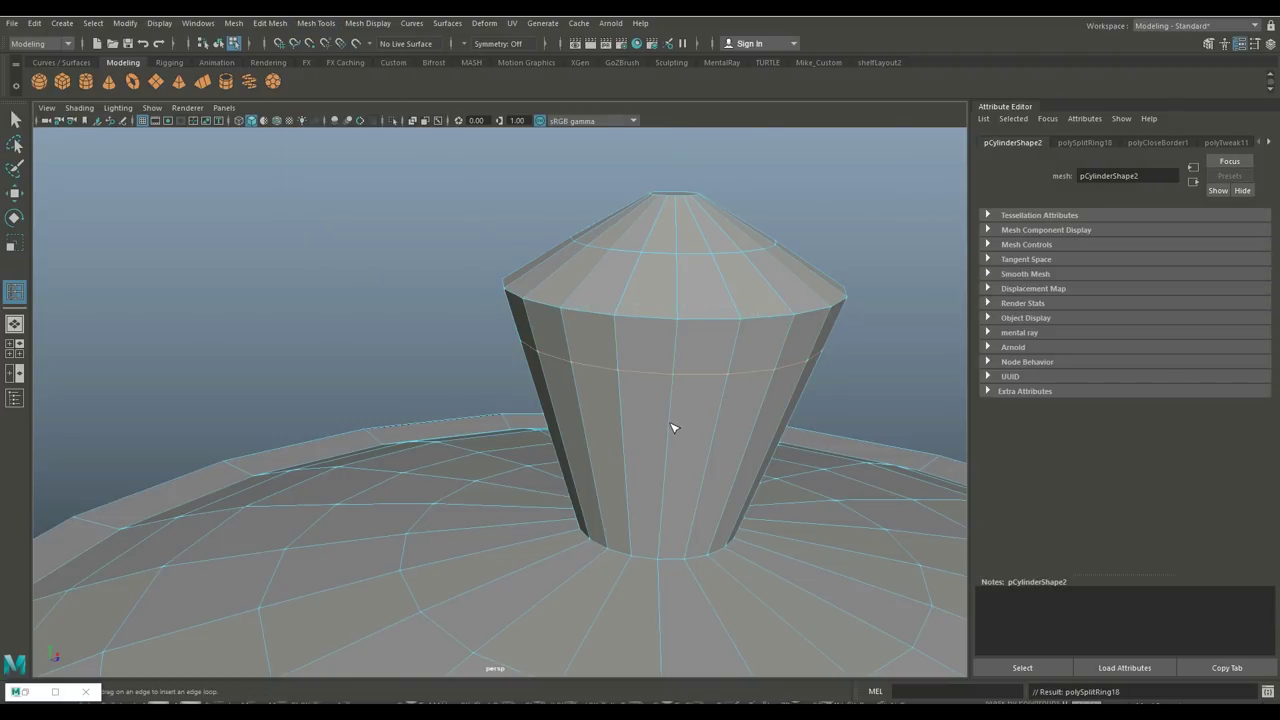
Insert further edge loops down the middle and lower part of the knob's stem.
{"action": "left_click", "coordinate": [671, 430]}
{"action": "left_click", "coordinate": [670, 478]}
Scale the knob stem's edge loops one by one in the front view to give the stem a smooth concave flare.
{"action": "left_click", "coordinate": [15, 349]}
{"action": "key", "text": "space"}
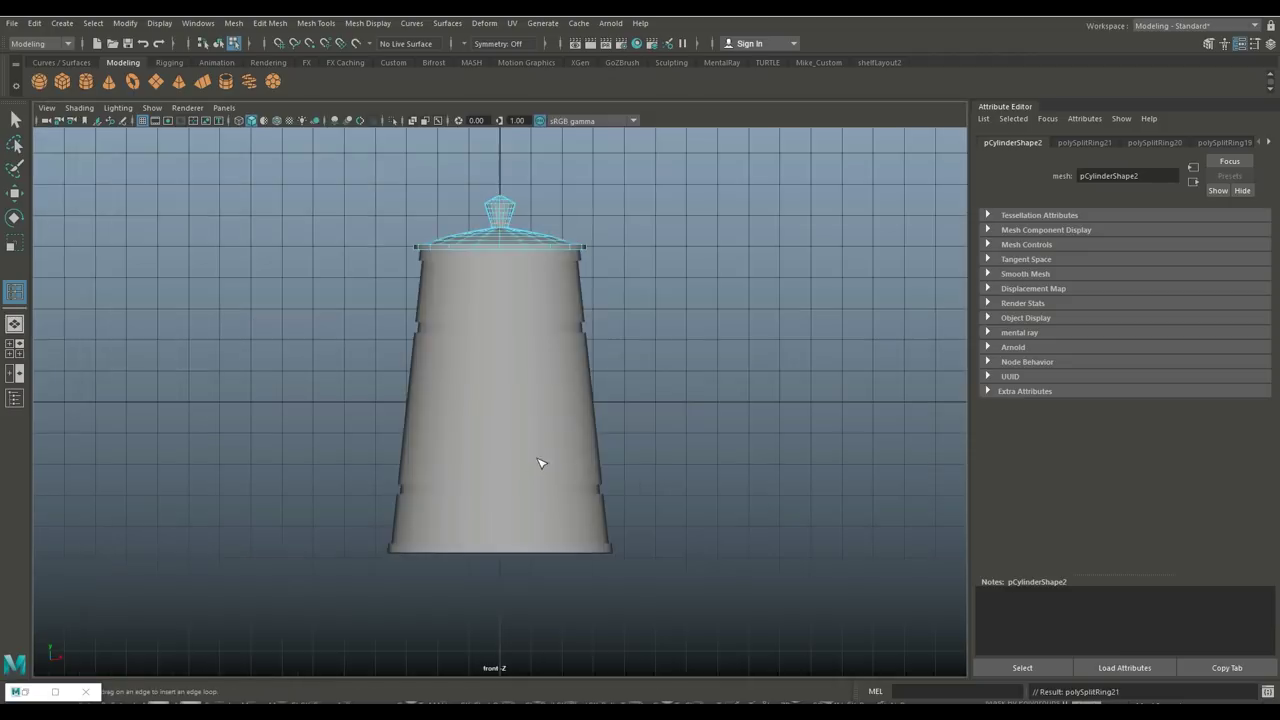
{"action": "scroll", "coordinate": [689, 351], "scroll_direction": "up", "scroll_amount": 2}
{"action": "middle_click_drag", "start_coordinate": [696, 334], "coordinate": [754, 479], "text": "alt"}
{"action": "scroll", "coordinate": [812, 244], "scroll_direction": "up", "scroll_amount": 3}
{"action": "middle_click_drag", "start_coordinate": [813, 220], "coordinate": [713, 366], "text": "alt"}
{"action": "scroll", "coordinate": [749, 429], "scroll_direction": "up", "scroll_amount": 6}
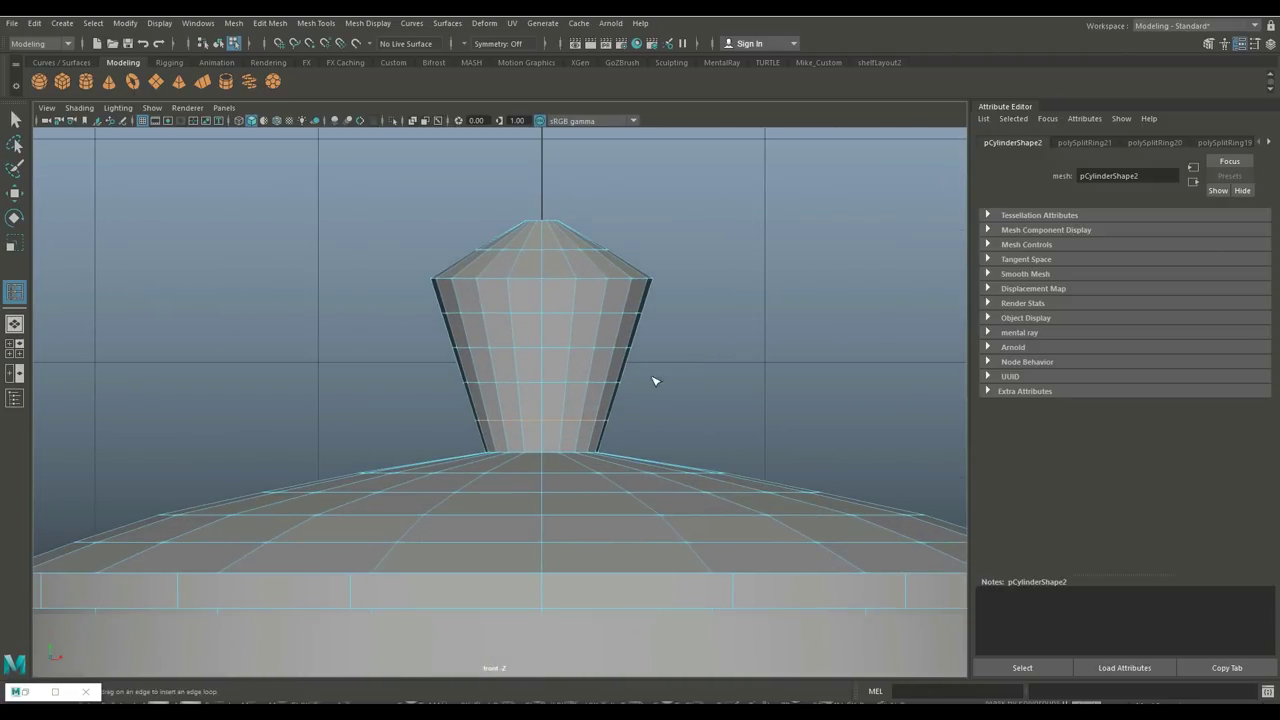
{"action": "key", "text": "r"}
{"action": "left_click_drag", "start_coordinate": [545, 424], "coordinate": [545, 282]}
{"action": "double_click", "coordinate": [530, 383]}
{"action": "double_click", "coordinate": [536, 348]}
{"action": "double_click", "coordinate": [524, 312]}
{"action": "double_click", "coordinate": [535, 280]}
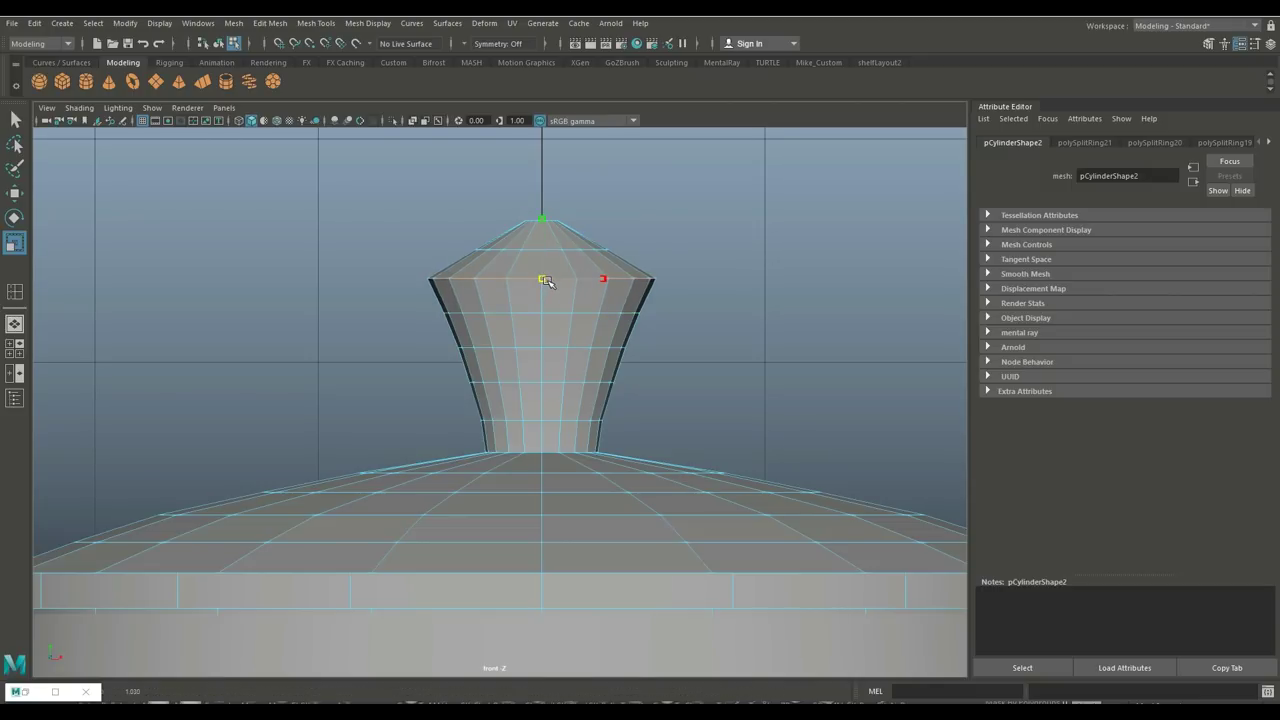
{"action": "double_click", "coordinate": [543, 250]}
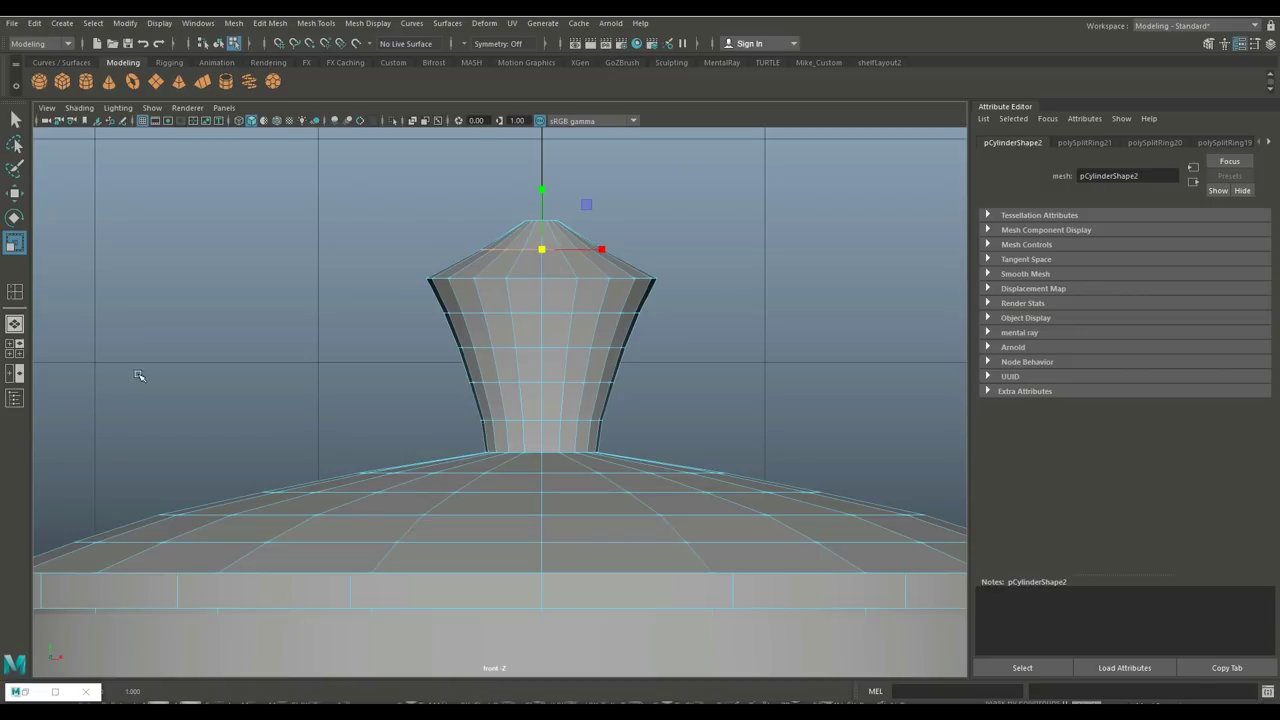
Leave component editing in the top view and remove the container body from the viewport, leaving only the lid.
{"action": "left_click", "coordinate": [15, 350]}
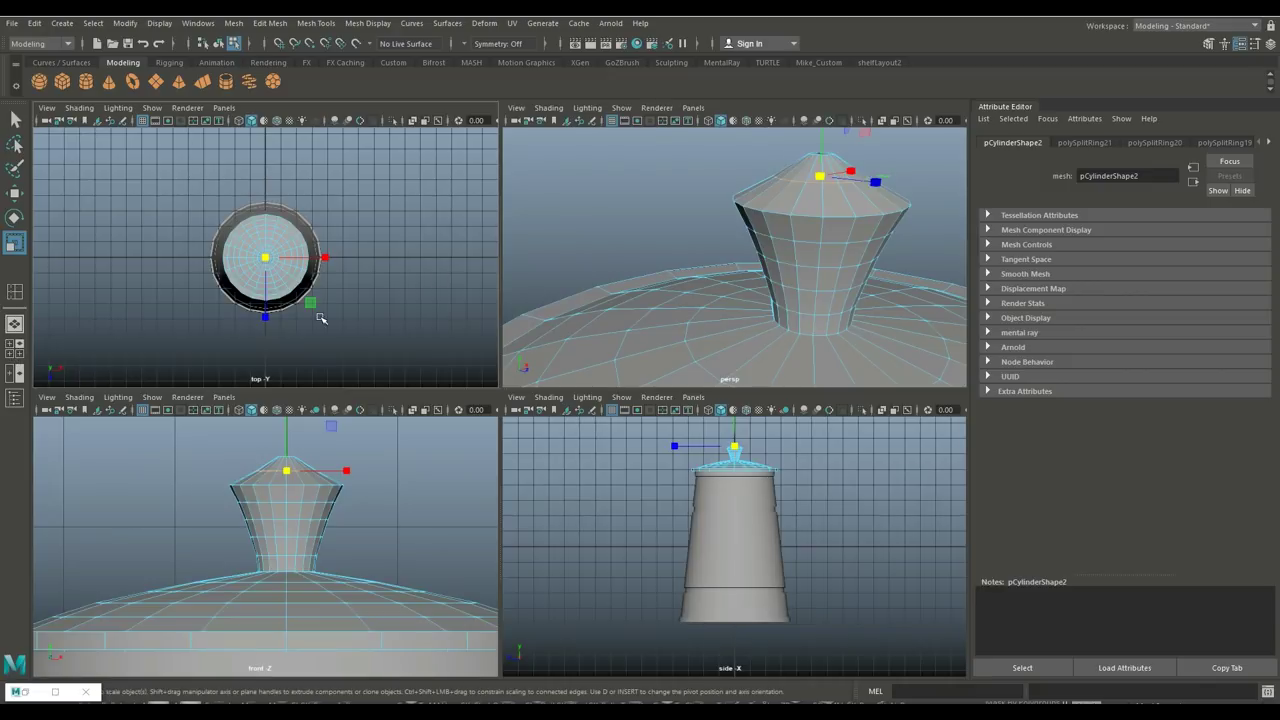
{"action": "key", "text": "space"}
{"action": "scroll", "coordinate": [623, 371], "scroll_direction": "up", "scroll_amount": 3}
{"action": "scroll", "coordinate": [630, 368], "scroll_direction": "down", "scroll_amount": 3}
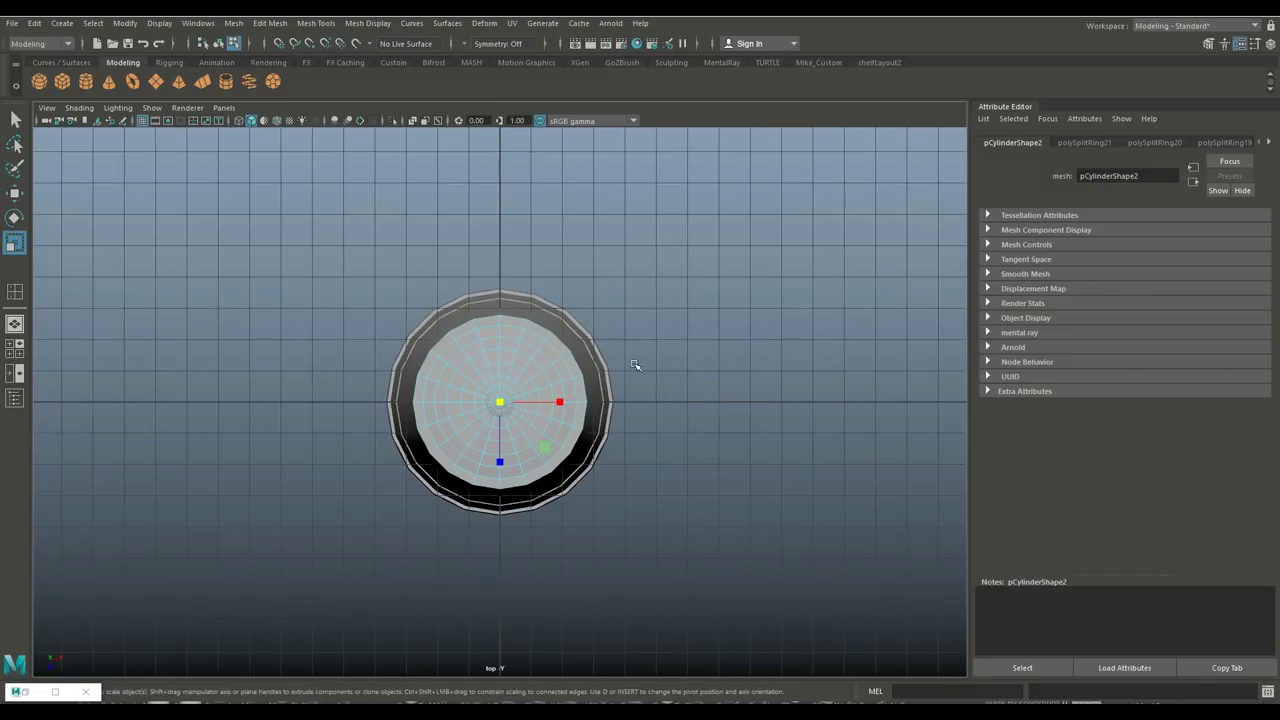
{"action": "right_click_drag", "start_coordinate": [580, 331], "coordinate": [632, 305]}
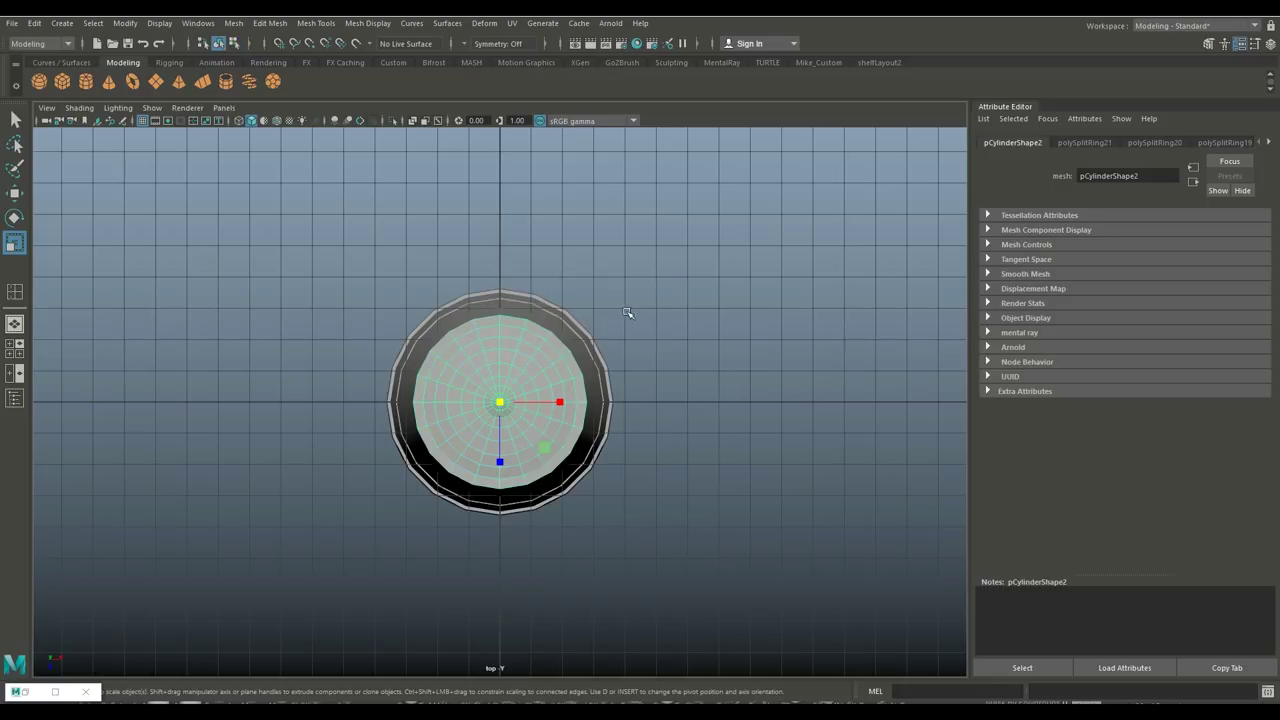
{"action": "left_click", "coordinate": [599, 353]}
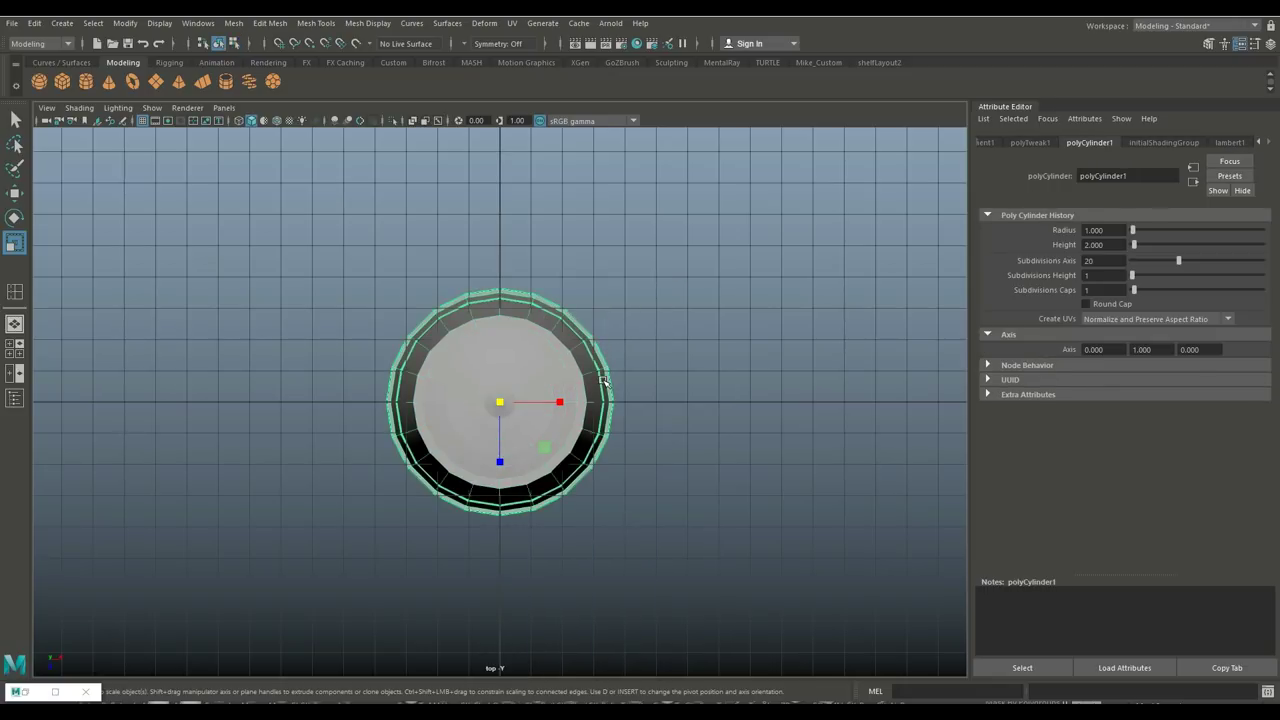
{"action": "key", "text": "Delete"}
Show the lid in wireframe and Multi-Cut straight across the middle of the knob's cap between its opposite vertices.
{"action": "scroll", "coordinate": [608, 380], "scroll_direction": "up", "scroll_amount": 4}
{"action": "left_click", "coordinate": [595, 372]}
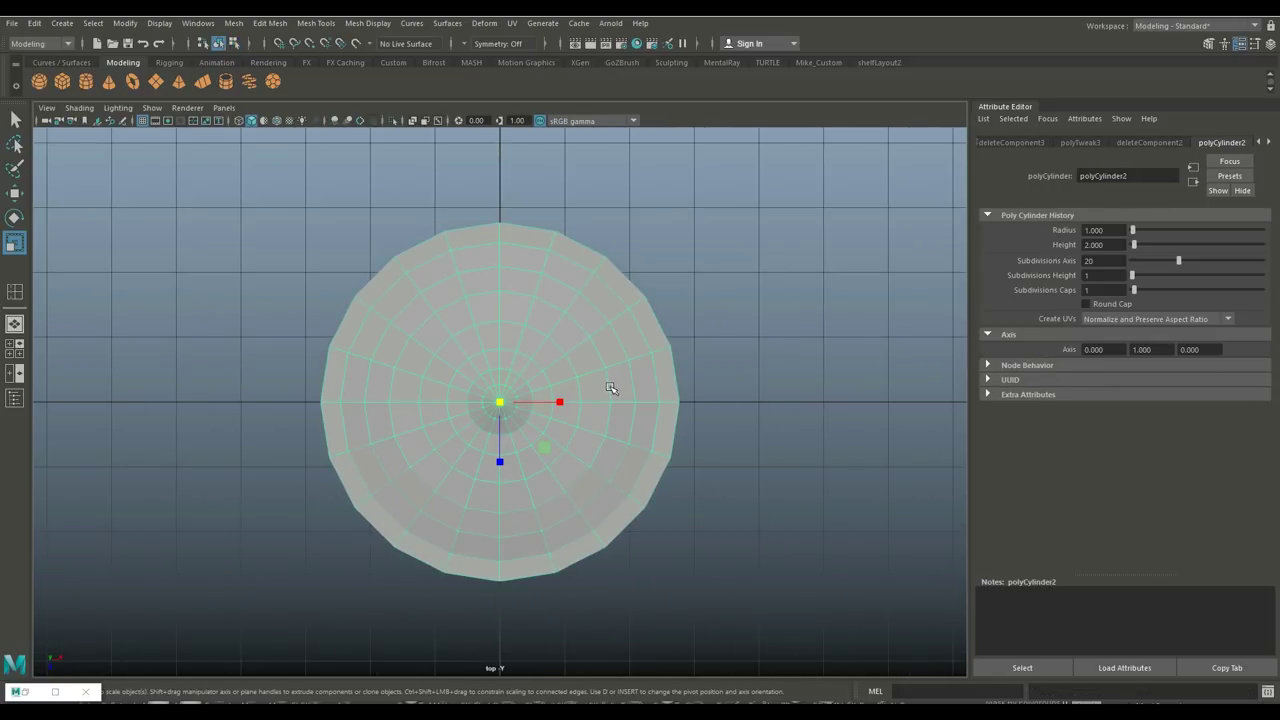
{"action": "key", "text": "4"}
{"action": "scroll", "coordinate": [563, 457], "scroll_direction": "up", "scroll_amount": 10}
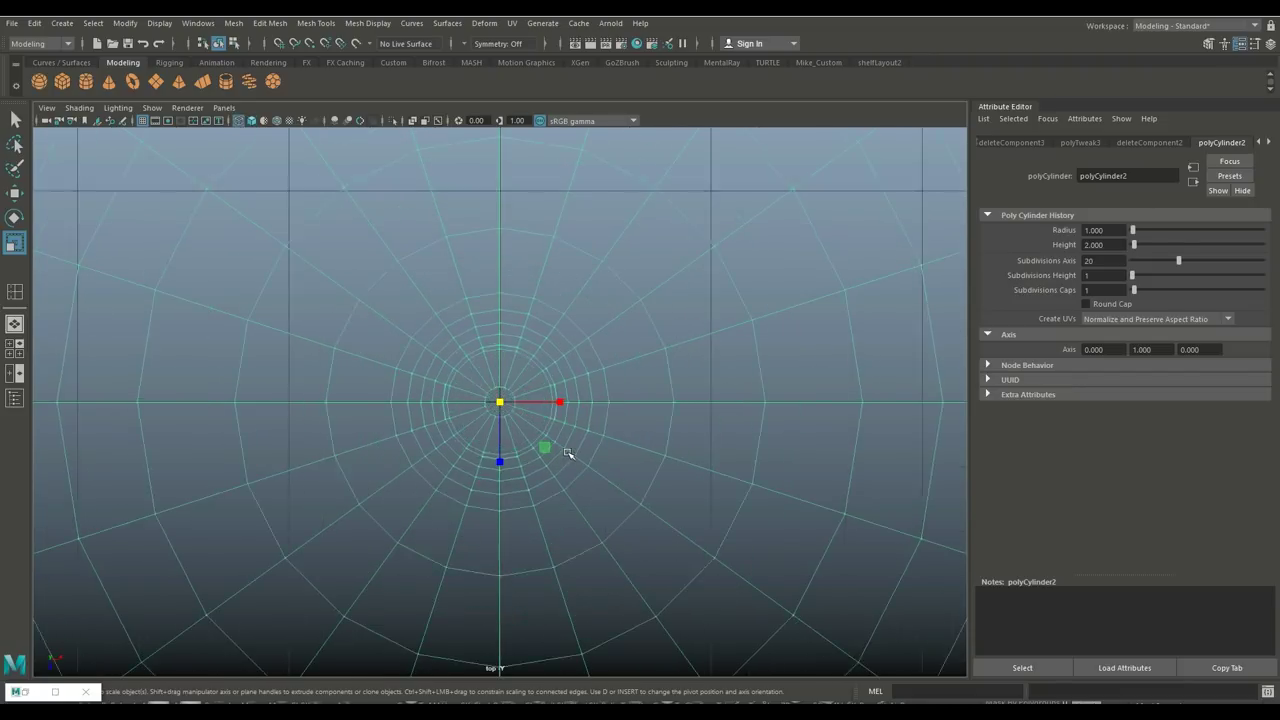
{"action": "scroll", "coordinate": [578, 433], "scroll_direction": "up", "scroll_amount": 3}
{"action": "middle_click_drag", "start_coordinate": [578, 433], "coordinate": [621, 380], "text": "alt"}
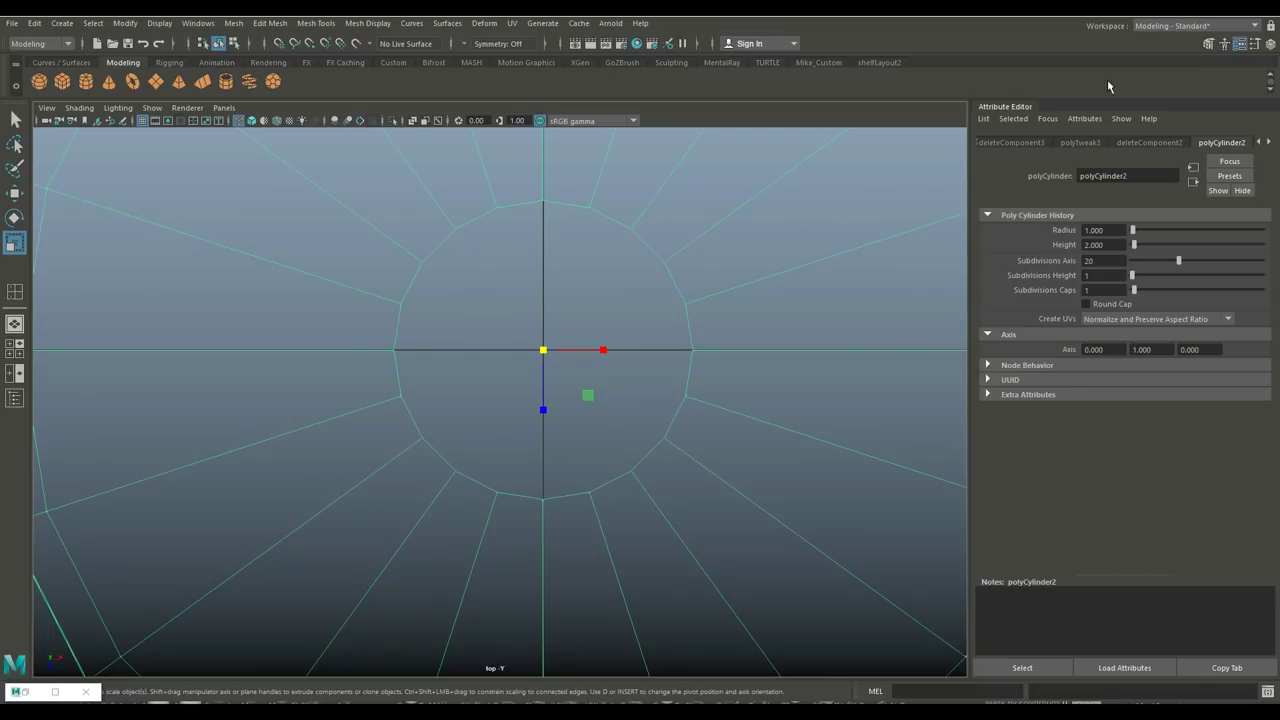
{"action": "left_click", "coordinate": [1209, 44]}
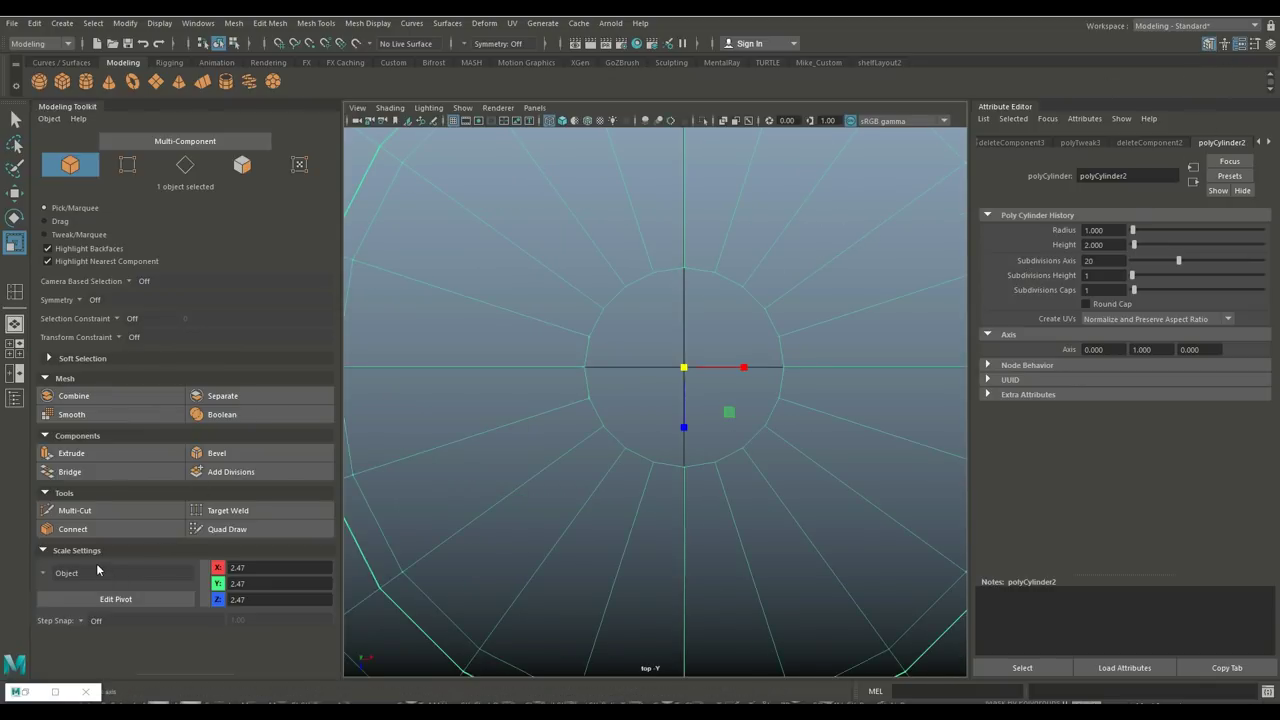
{"action": "left_click", "coordinate": [75, 510]}
{"action": "scroll", "coordinate": [576, 512], "scroll_direction": "up", "scroll_amount": 2}
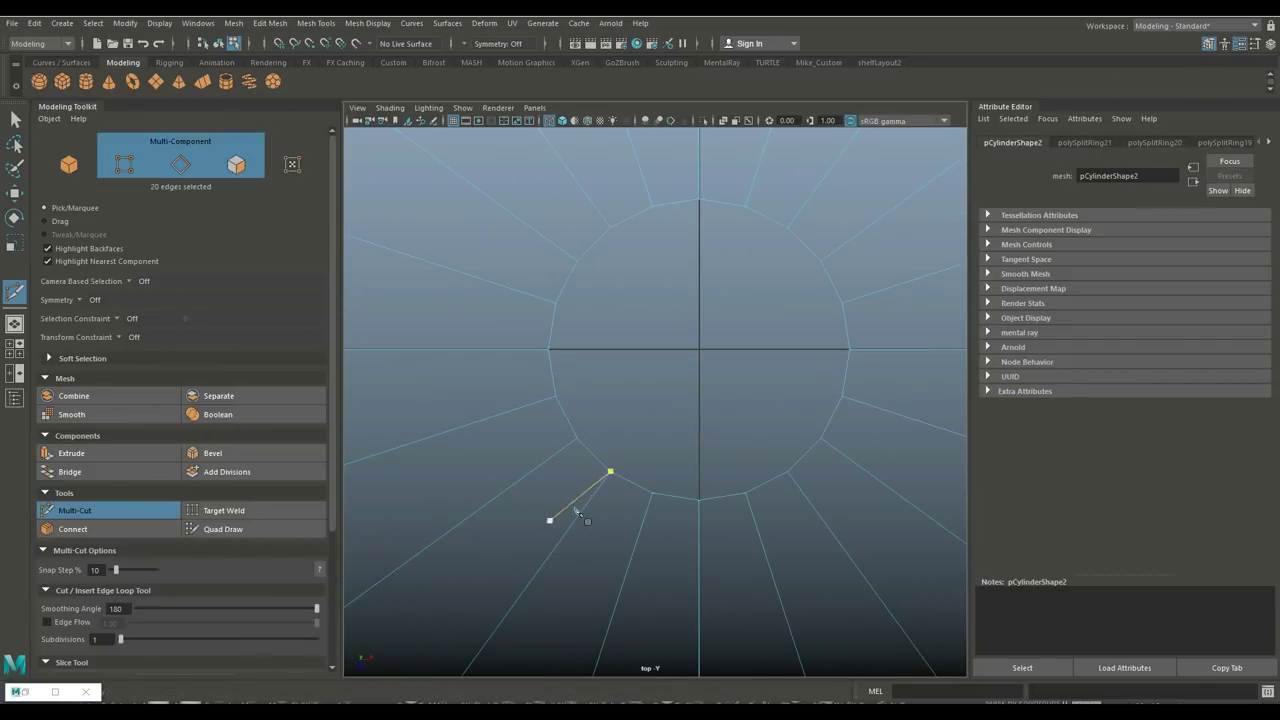
{"action": "left_click", "coordinate": [833, 359]}
{"action": "left_click", "coordinate": [553, 353]}
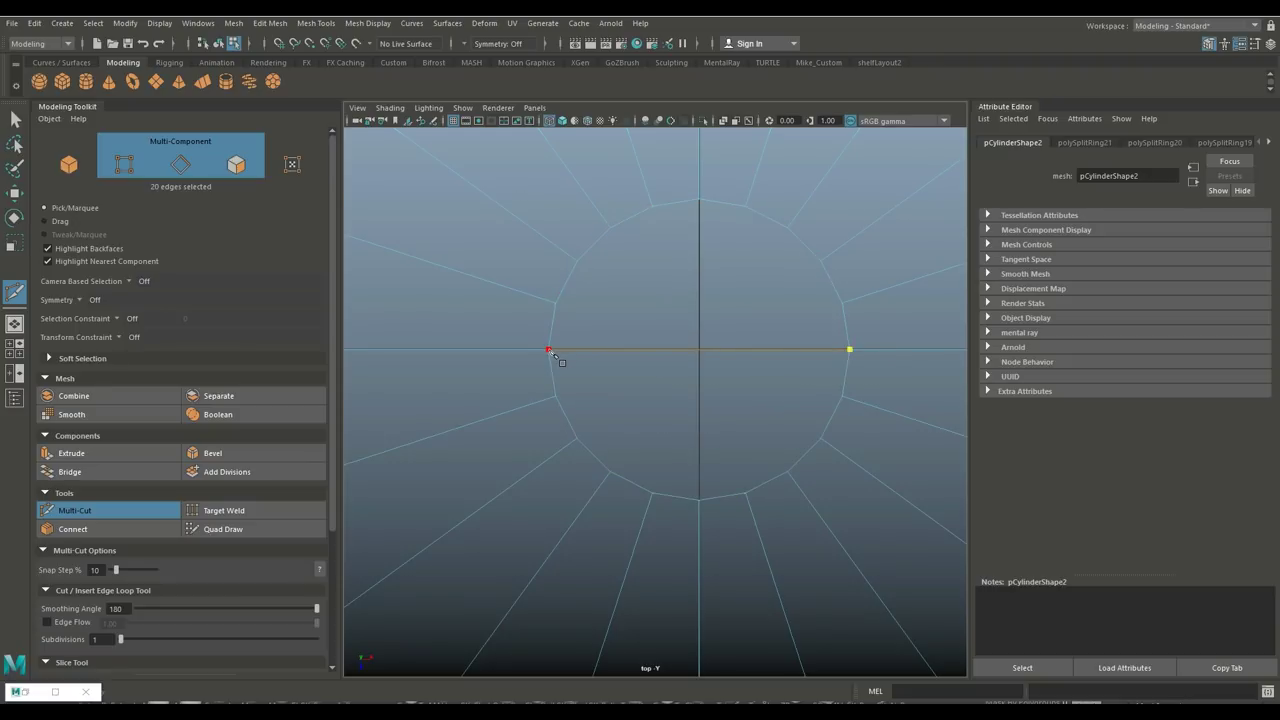
{"action": "key", "text": "Return"}
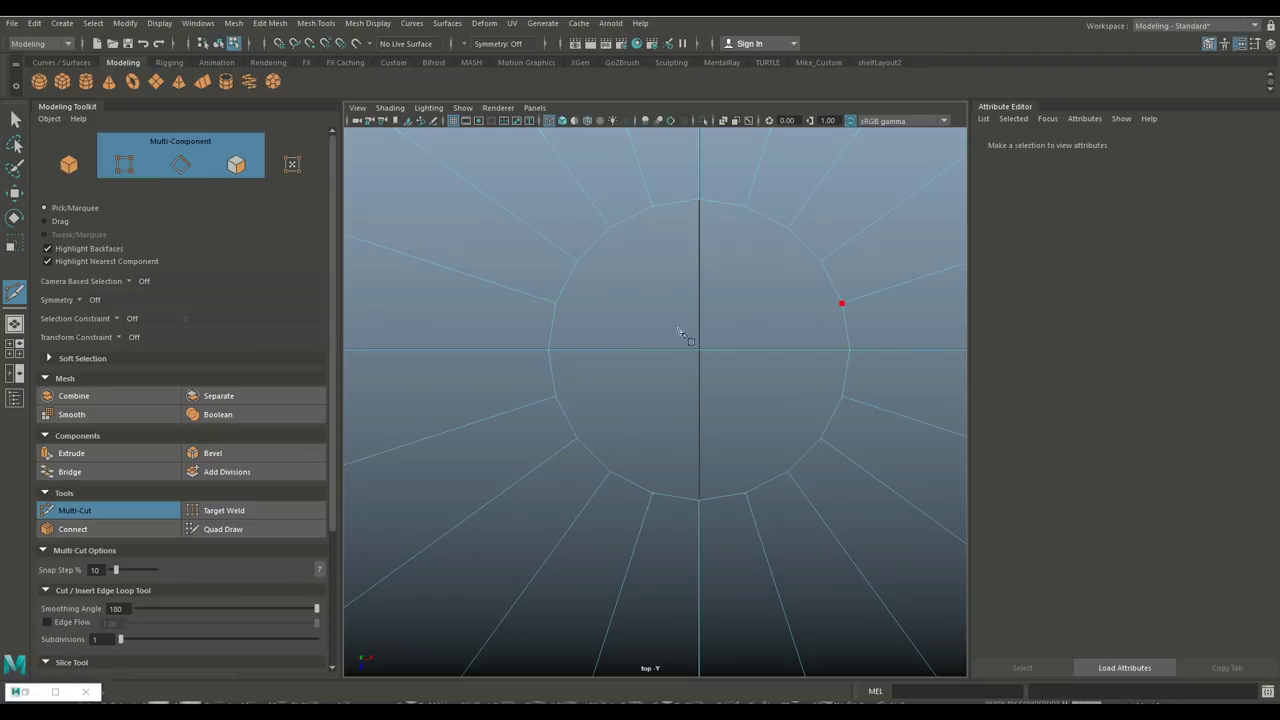
Multi-Cut four parallel horizontal edges across the upper half of the knob's cap, joining opposite rim vertices.
{"action": "left_click", "coordinate": [559, 308]}
{"action": "key", "text": "Return"}
{"action": "left_click", "coordinate": [578, 264]}
{"action": "key", "text": "Return"}
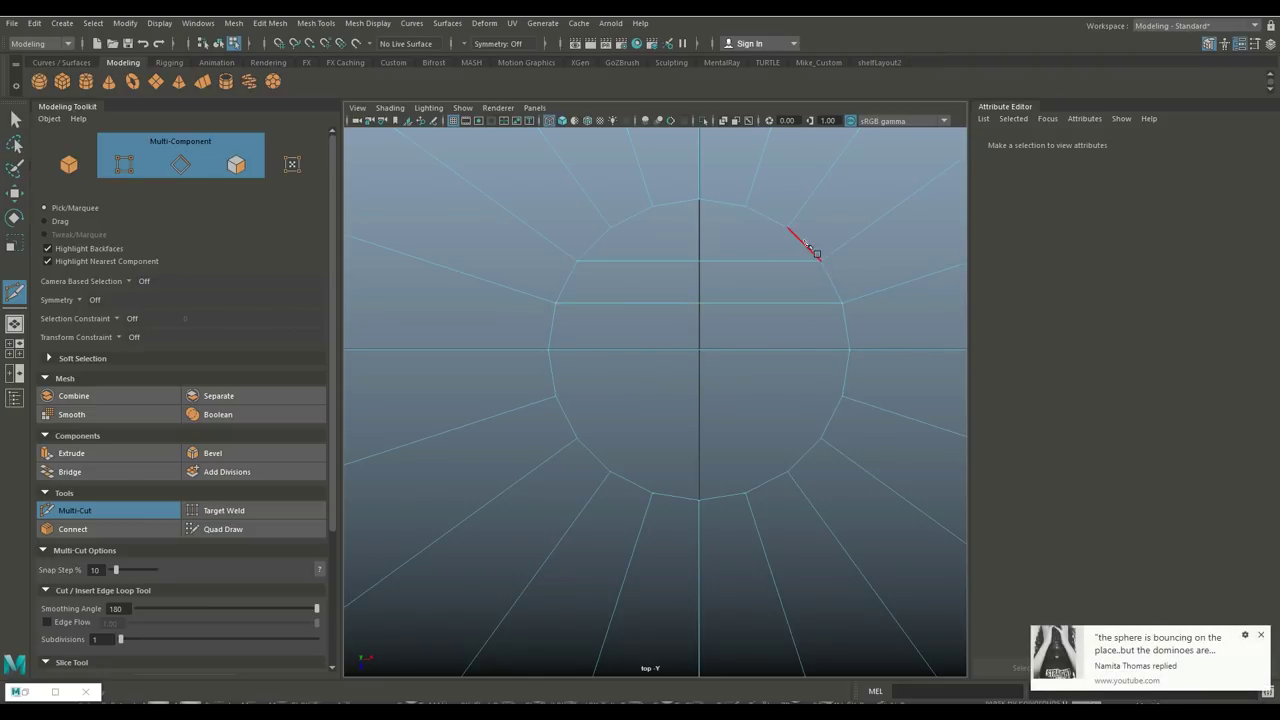
{"action": "left_click", "coordinate": [788, 230]}
{"action": "left_click", "coordinate": [613, 234]}
{"action": "key", "text": "Return"}
{"action": "left_click", "coordinate": [745, 207]}
{"action": "key", "text": "Return"}
Multi-Cut four matching horizontal edges across the lower half of the knob's cap.
{"action": "left_click", "coordinate": [842, 397]}
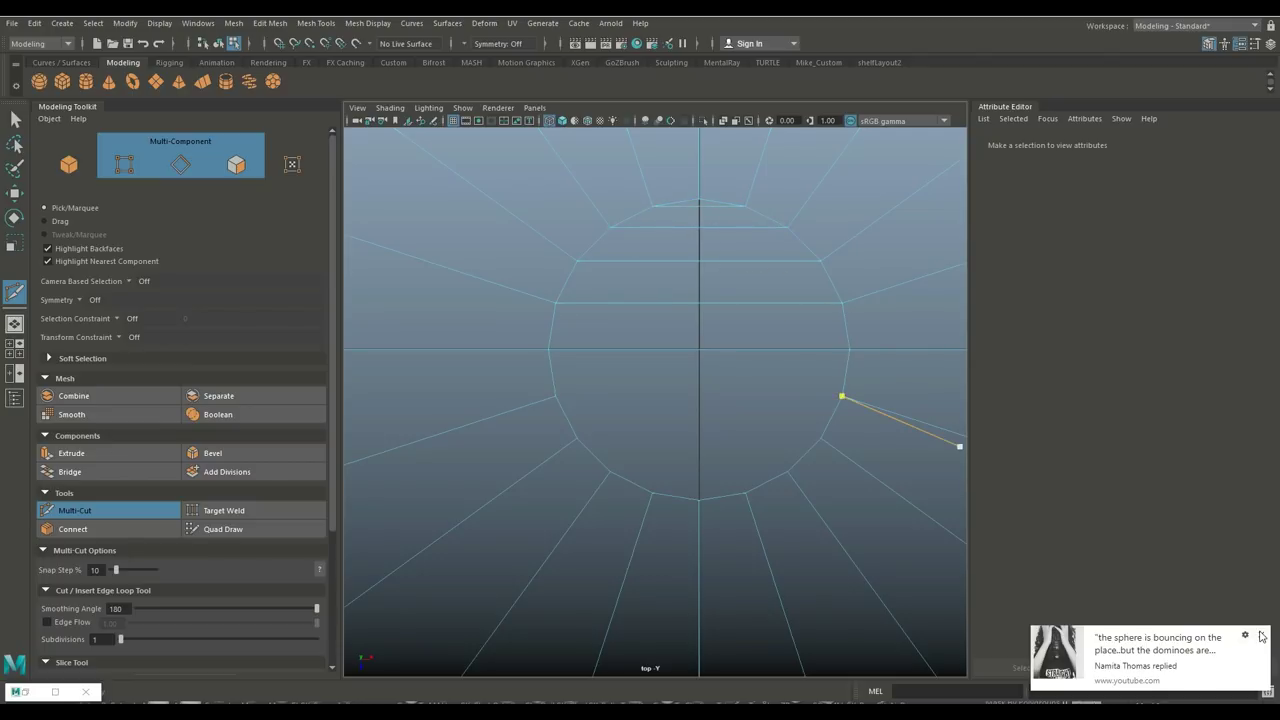
{"action": "left_click", "coordinate": [1262, 636]}
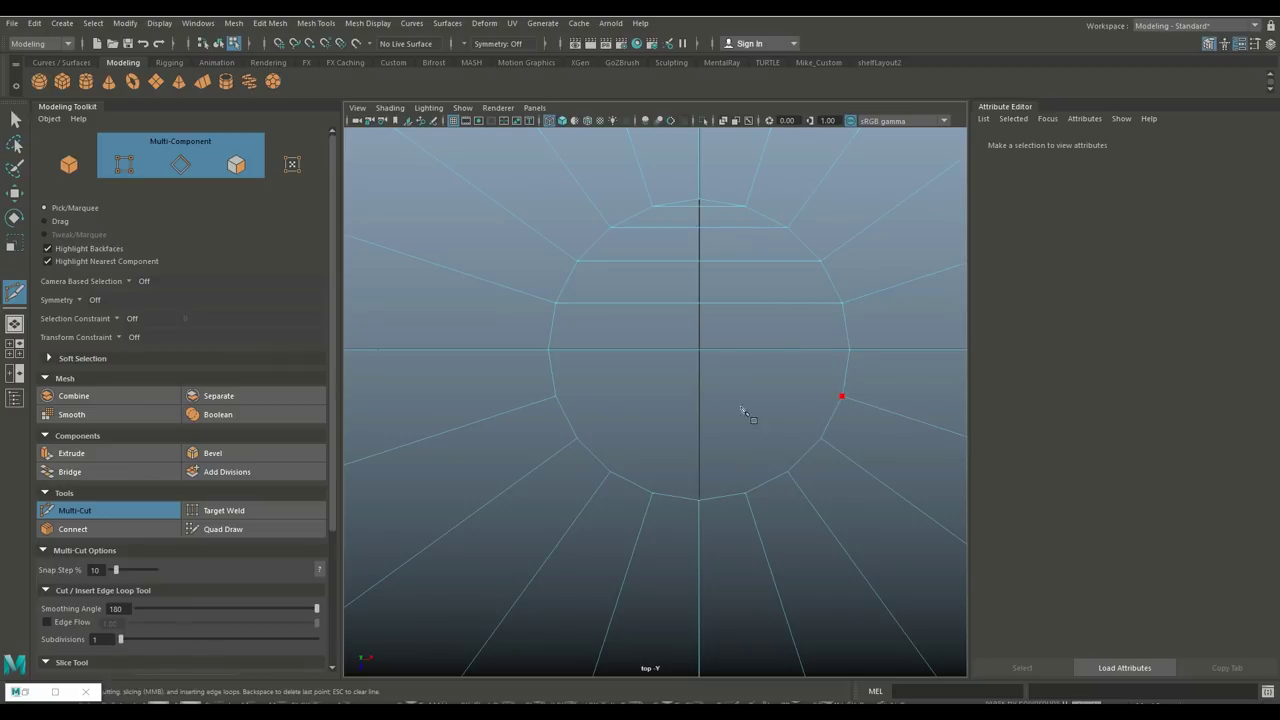
{"action": "left_click", "coordinate": [557, 397]}
{"action": "key", "text": "Return"}
{"action": "left_click", "coordinate": [820, 438]}
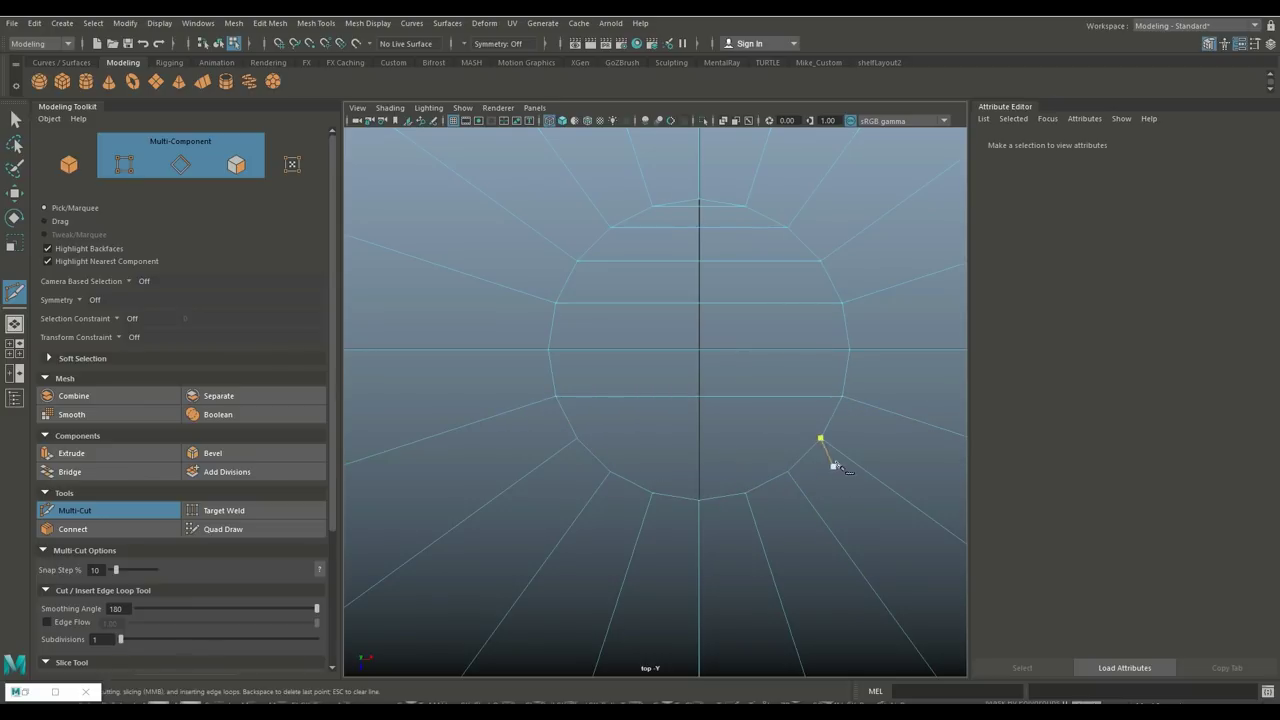
{"action": "left_click", "coordinate": [576, 438]}
{"action": "key", "text": "Return"}
{"action": "left_click", "coordinate": [611, 473]}
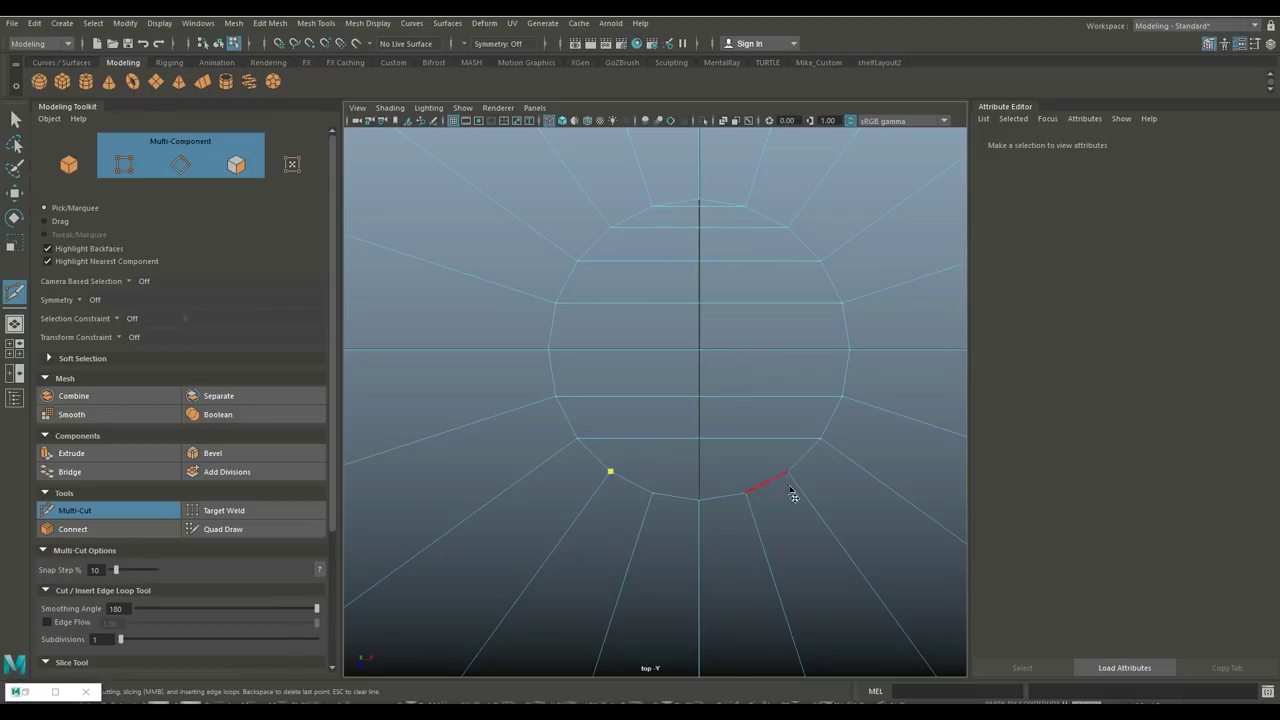
{"action": "left_click", "coordinate": [787, 473]}
{"action": "key", "text": "Return"}
Multi-Cut vertical edges across the left half and the centre of the knob's cap, crossing the horizontal cuts.
{"action": "left_click", "coordinate": [555, 398]}
{"action": "key", "text": "Return"}
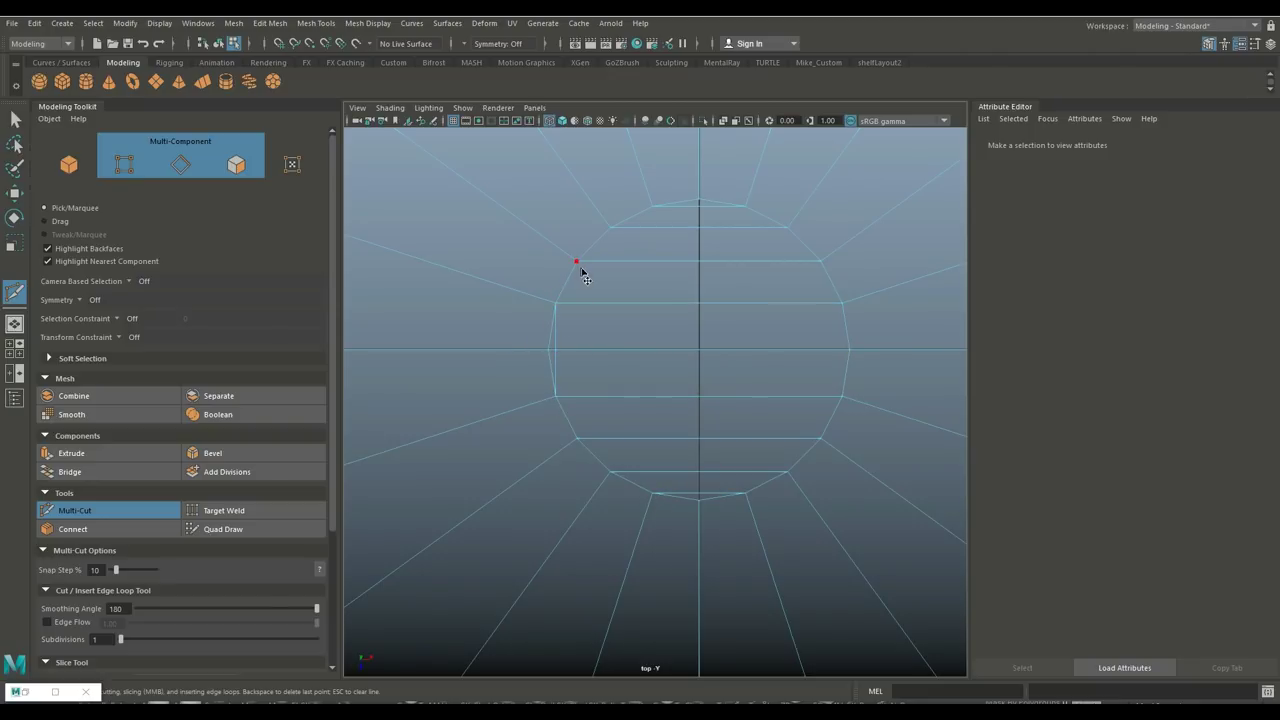
{"action": "left_click", "coordinate": [577, 262]}
{"action": "left_click", "coordinate": [577, 438]}
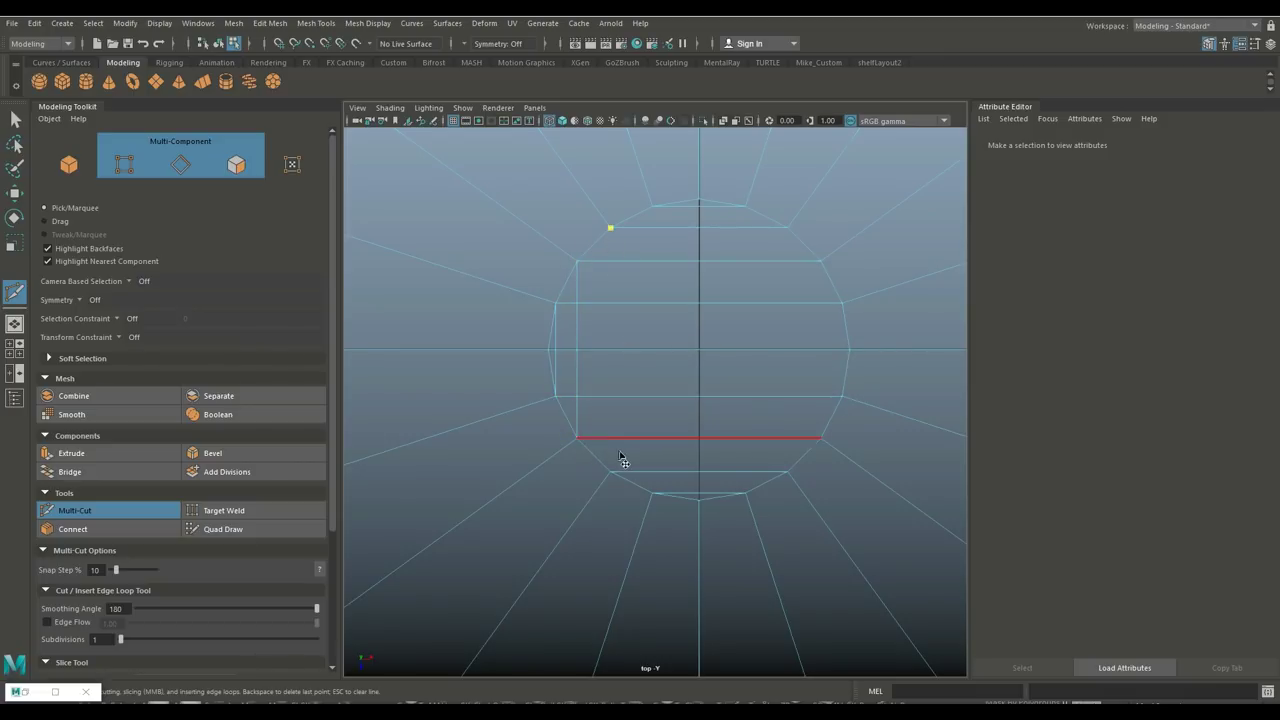
{"action": "key", "text": "Return"}
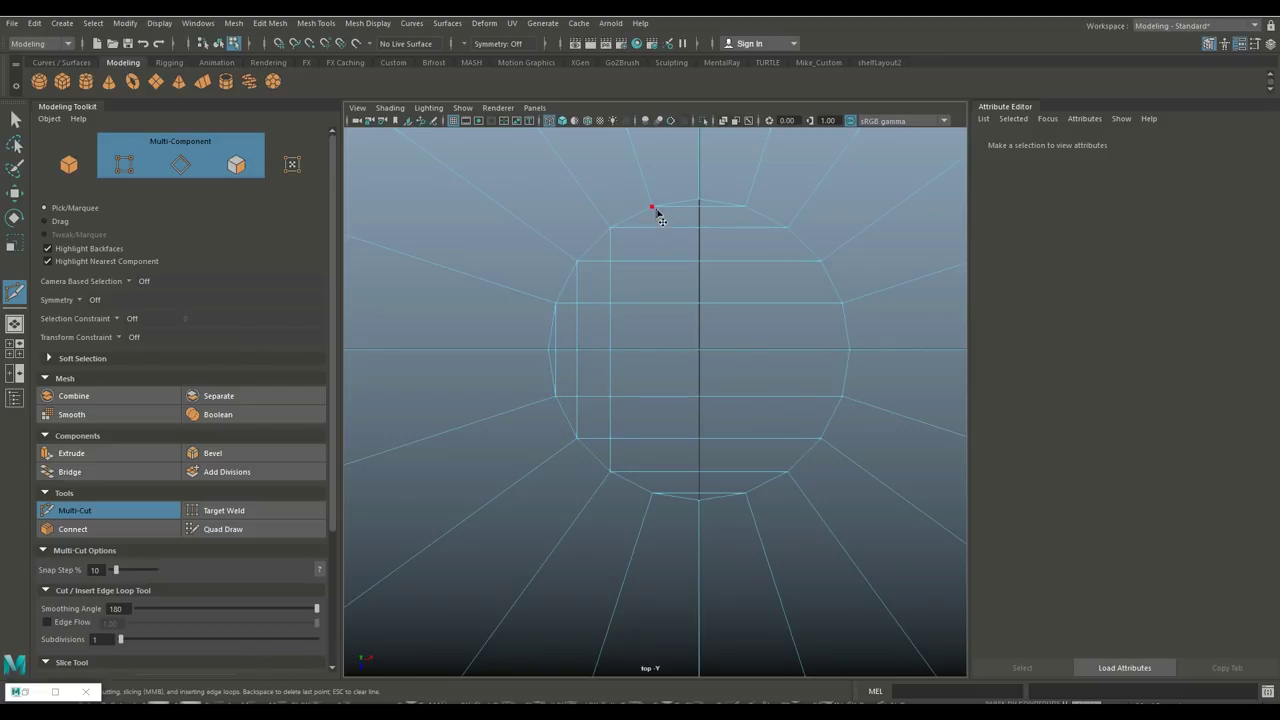
{"action": "left_click", "coordinate": [653, 494]}
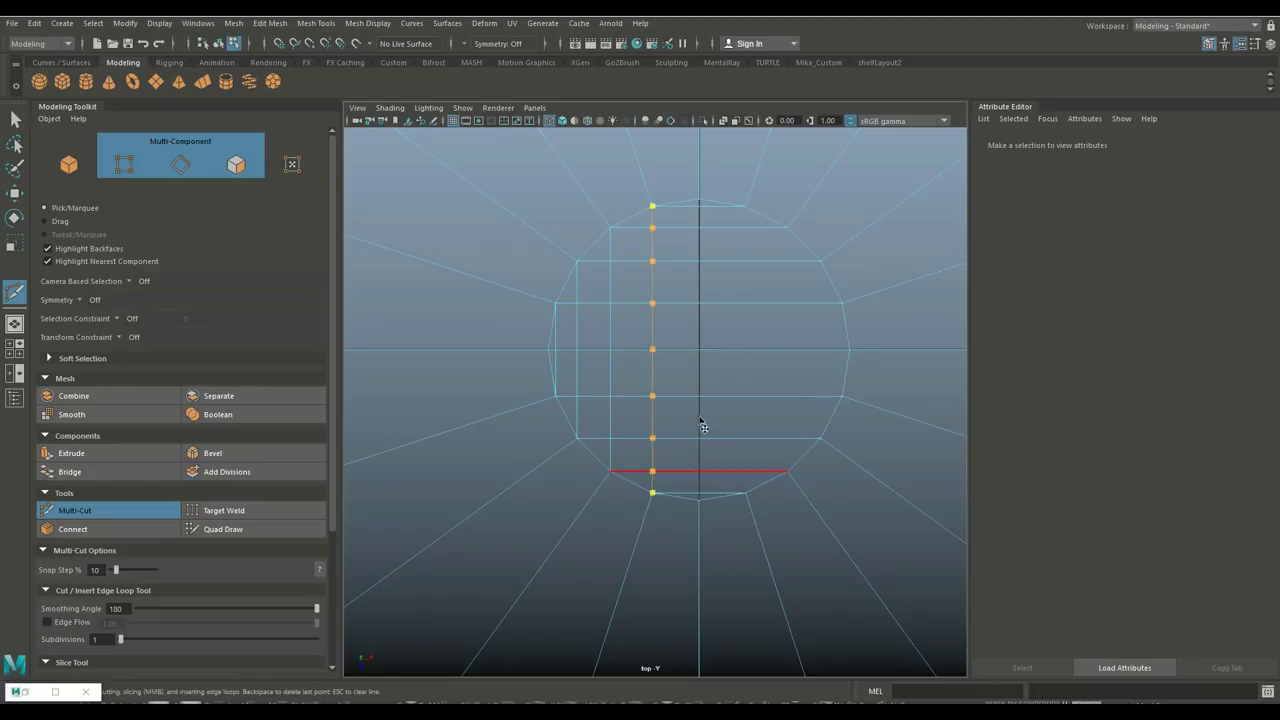
{"action": "key", "text": "Return"}
{"action": "left_click", "coordinate": [699, 201]}
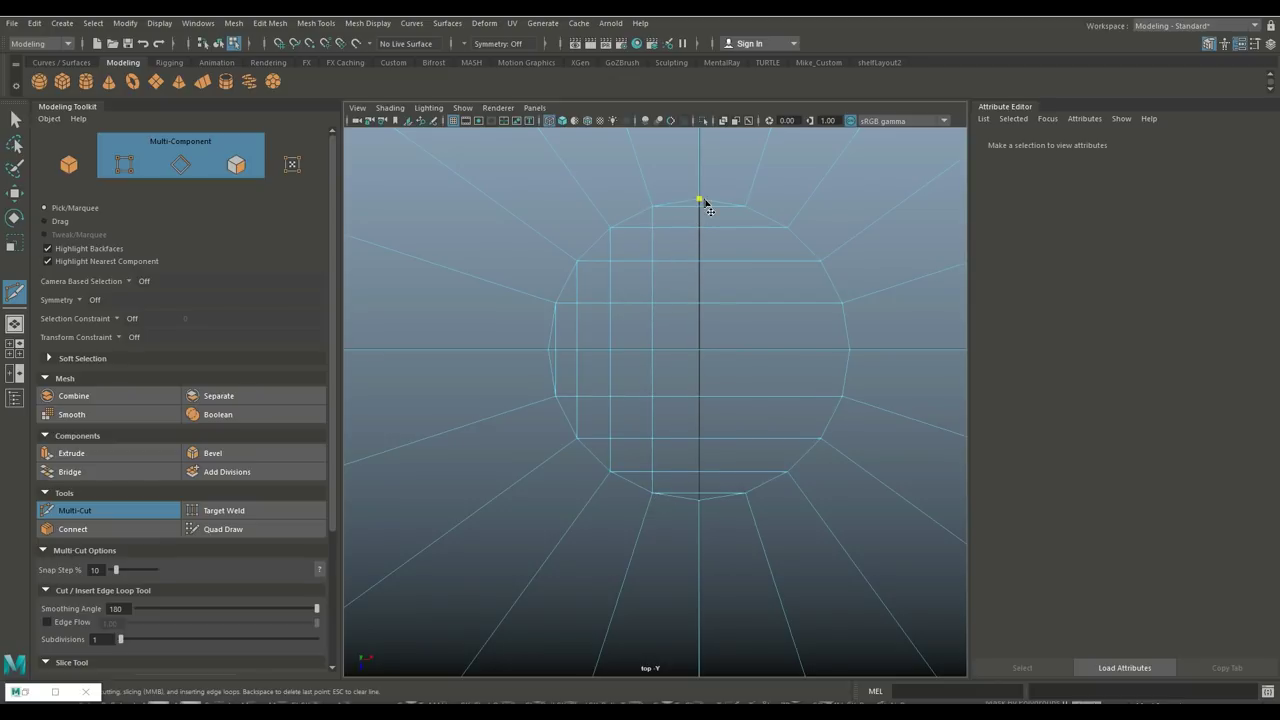
{"action": "left_click", "coordinate": [699, 497]}
{"action": "key", "text": "Return"}
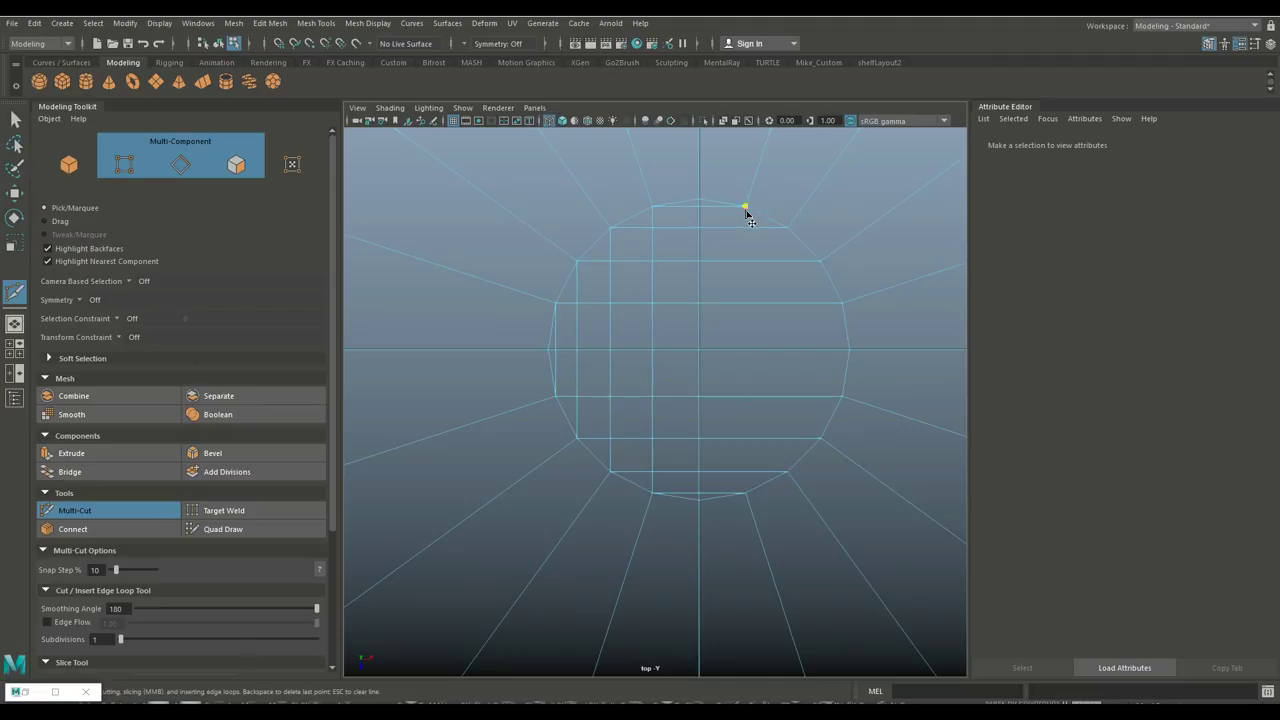
Multi-Cut the remaining four vertical edges across the right half of the cap to complete the grid.
{"action": "left_click", "coordinate": [745, 207]}
{"action": "left_click", "coordinate": [746, 493]}
{"action": "key", "text": "Return"}
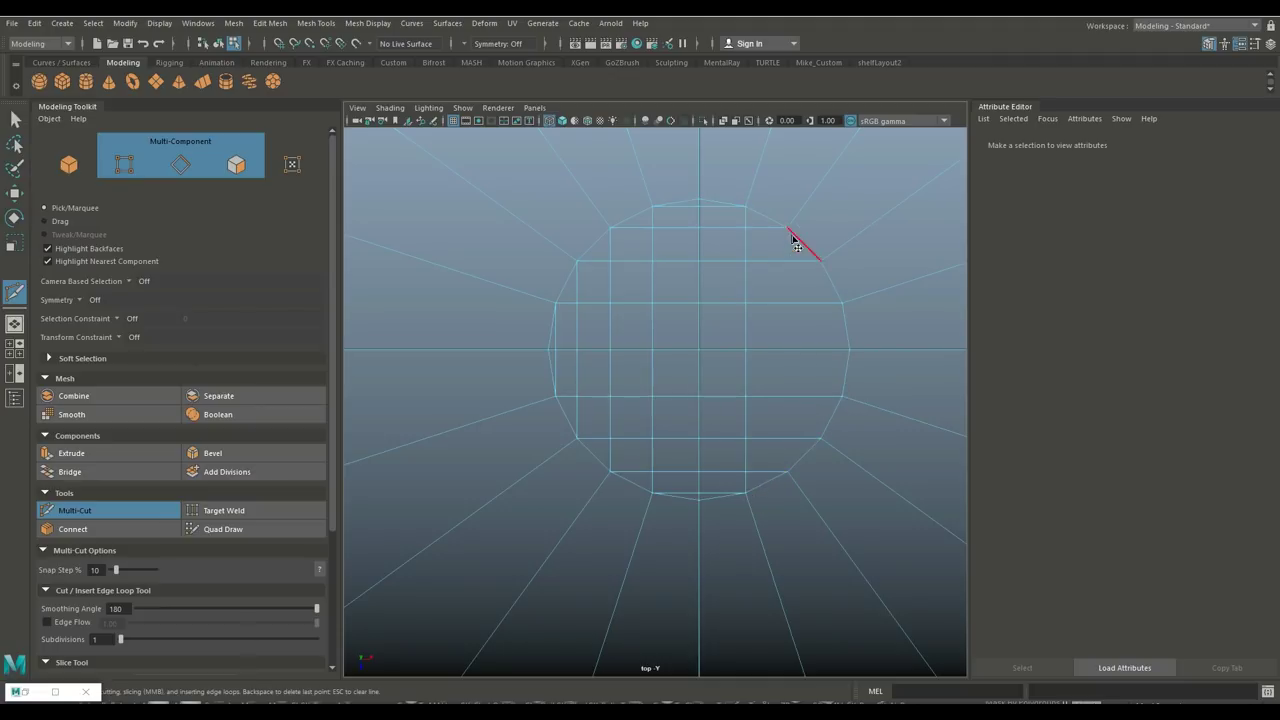
{"action": "left_click", "coordinate": [787, 228]}
{"action": "left_click", "coordinate": [787, 471]}
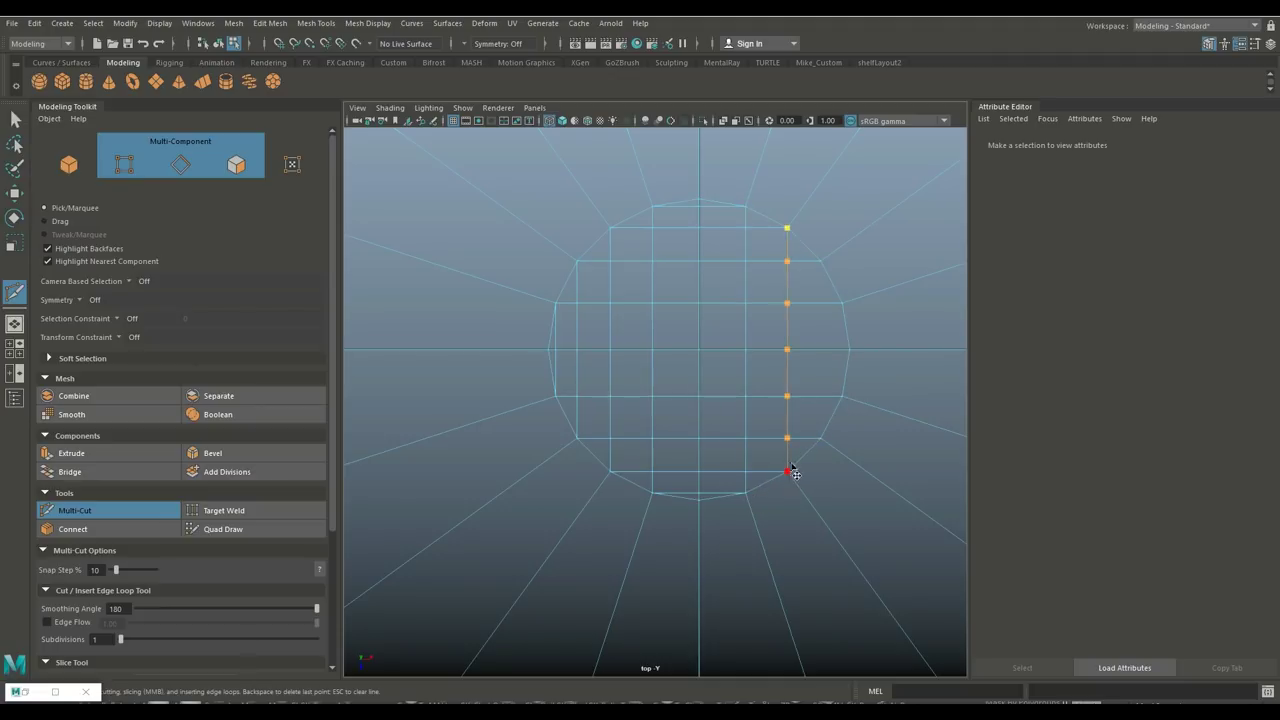
{"action": "key", "text": "Return"}
{"action": "left_click", "coordinate": [821, 262]}
{"action": "left_click", "coordinate": [821, 439]}
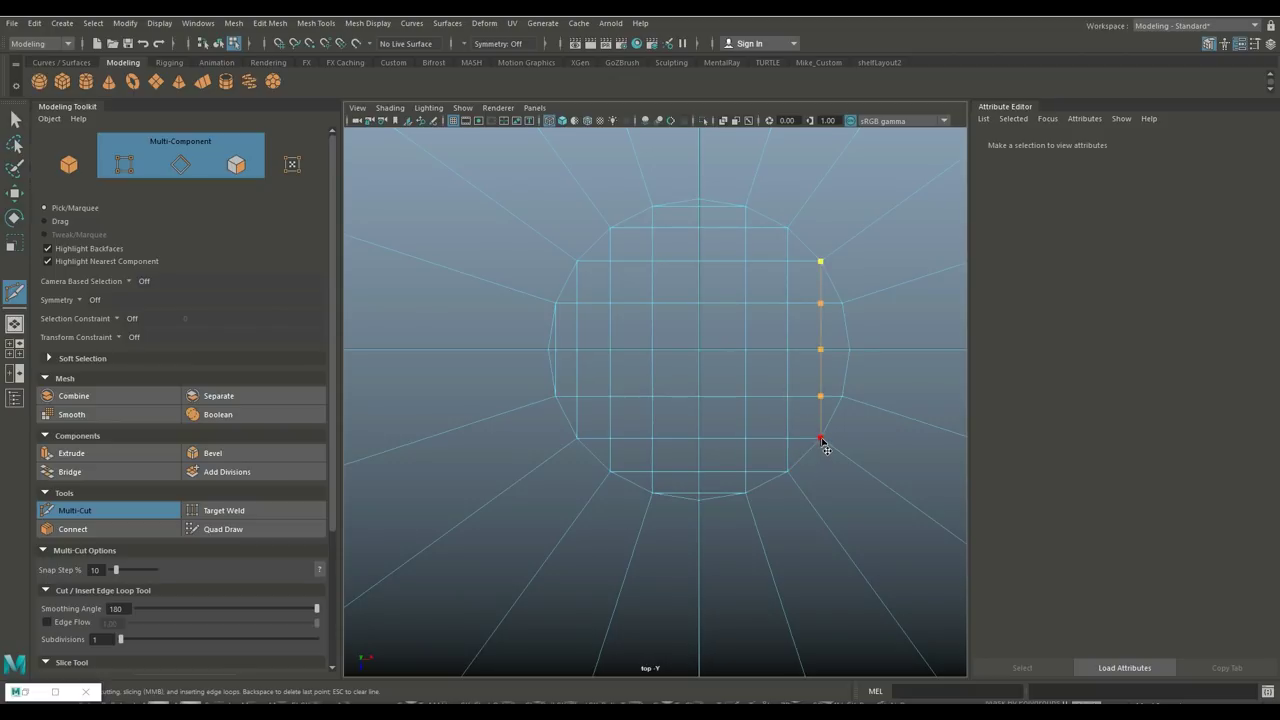
{"action": "left_click", "coordinate": [844, 330]}
{"action": "left_click", "coordinate": [842, 396]}
{"action": "key", "text": "Return"}
Hide the Modeling Toolkit and the Attribute Editor to enlarge the viewport.
{"action": "right_click_drag", "start_coordinate": [806, 410], "coordinate": [683, 458], "text": "alt"}
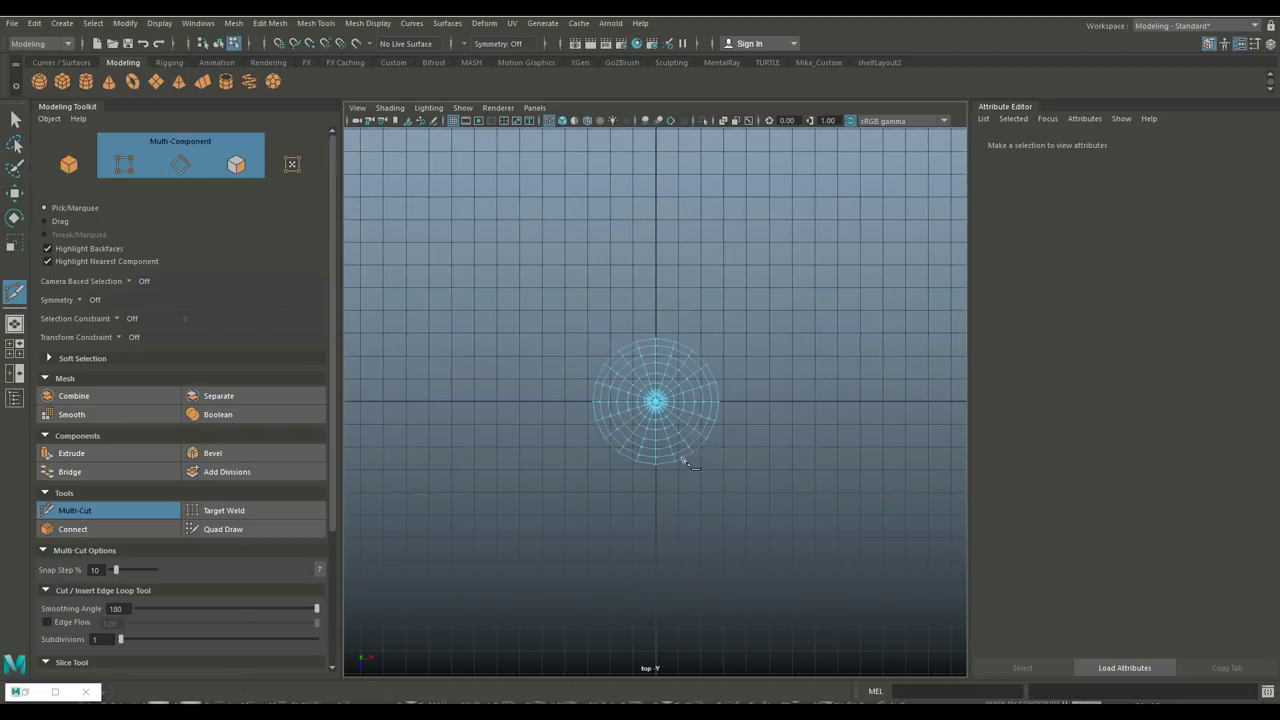
{"action": "left_click", "coordinate": [1208, 46]}
{"action": "left_click", "coordinate": [1241, 45]}
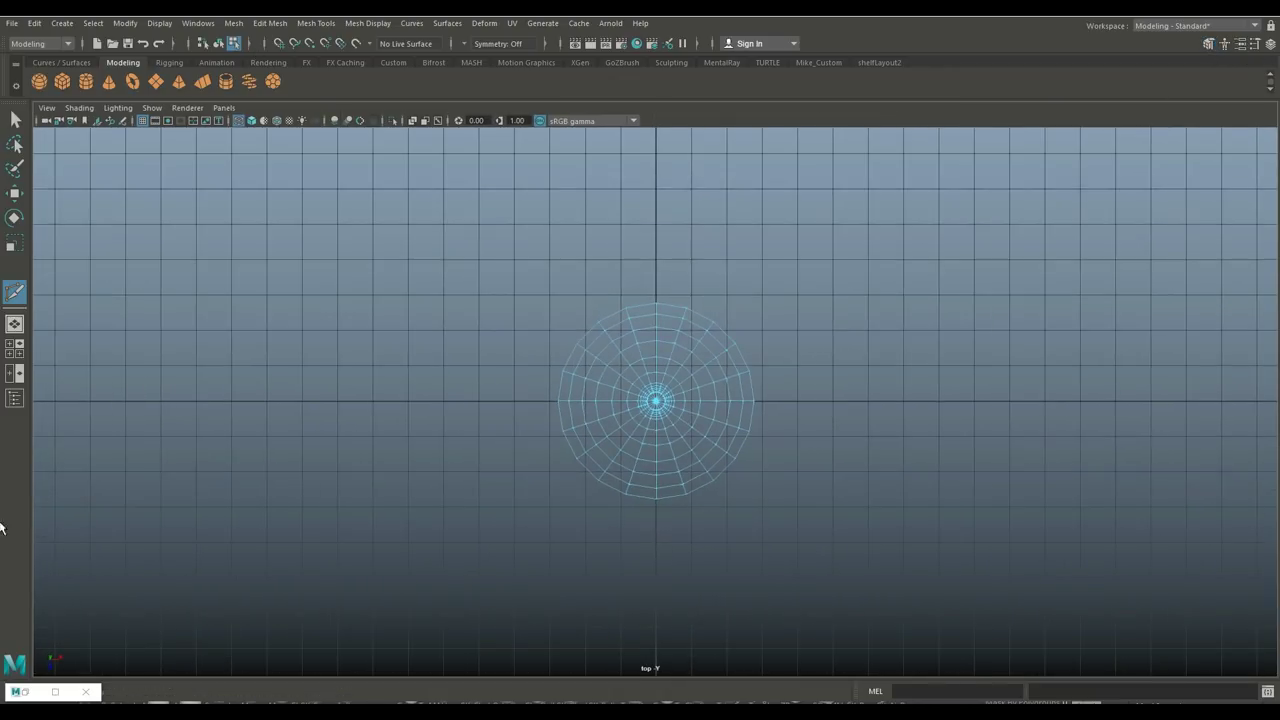
Return the lid to object mode in the perspective view and turn on its smooth mesh preview.
{"action": "key", "text": "space"}
{"action": "key", "text": "space"}
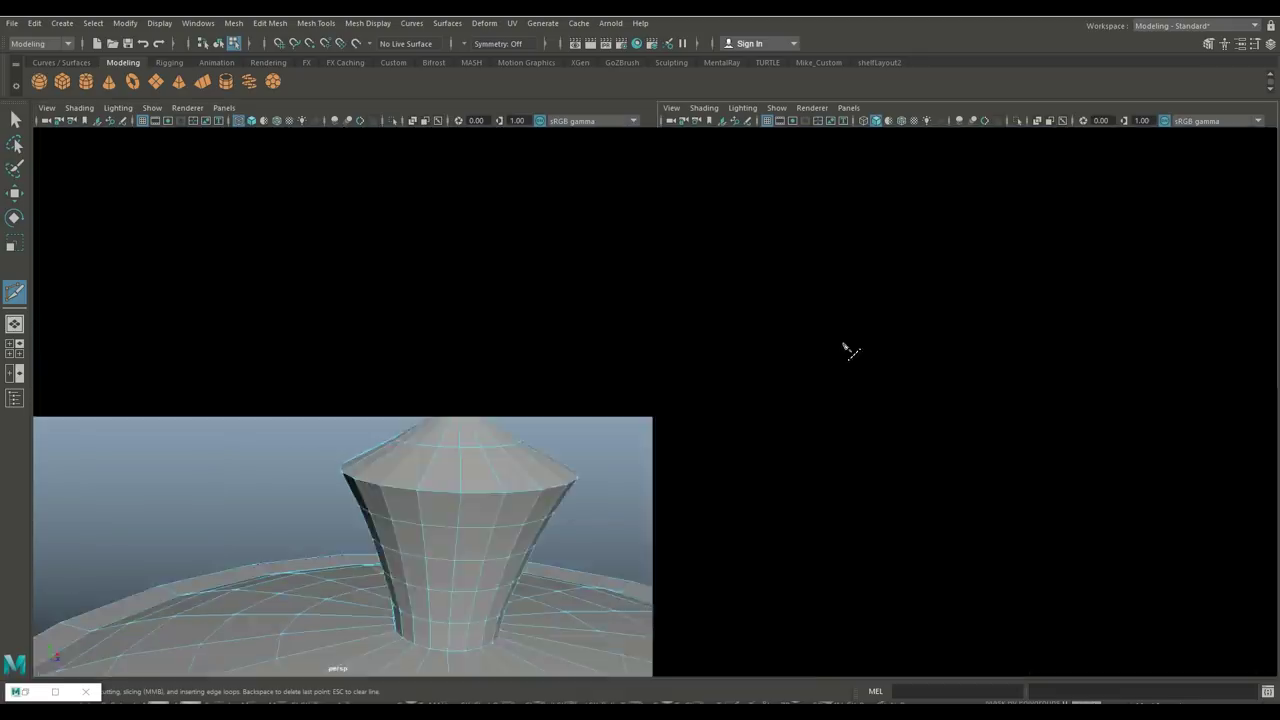
{"action": "scroll", "coordinate": [796, 414], "scroll_direction": "down", "scroll_amount": 5}
{"action": "mouse_move", "coordinate": [756, 488]}
{"action": "left_mouse_down", "text": "alt"}
{"action": "mouse_move", "coordinate": [788, 474]}
{"action": "mouse_move", "coordinate": [778, 498]}
{"action": "left_mouse_up", "text": "alt"}
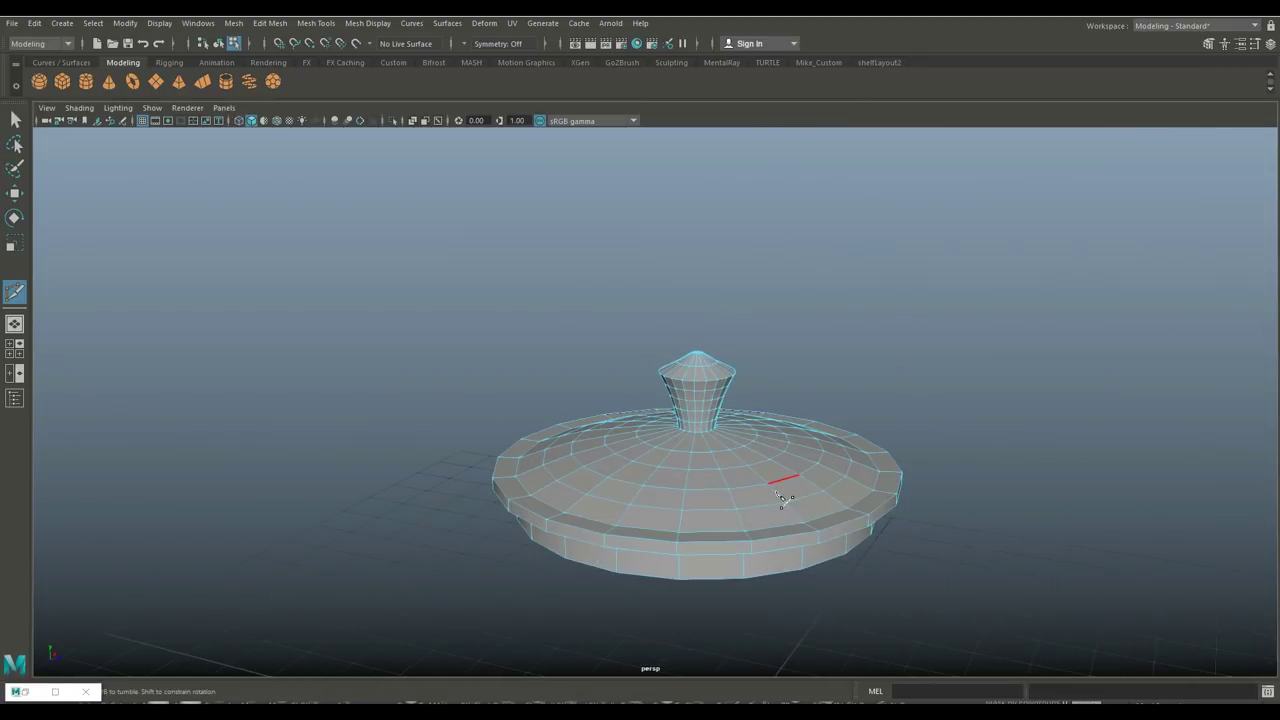
{"action": "key", "text": "q"}
{"action": "right_click_drag", "start_coordinate": [772, 507], "coordinate": [846, 296]}
{"action": "key", "text": "3"}
{"action": "scroll", "coordinate": [900, 528], "scroll_direction": "down", "scroll_amount": 4}
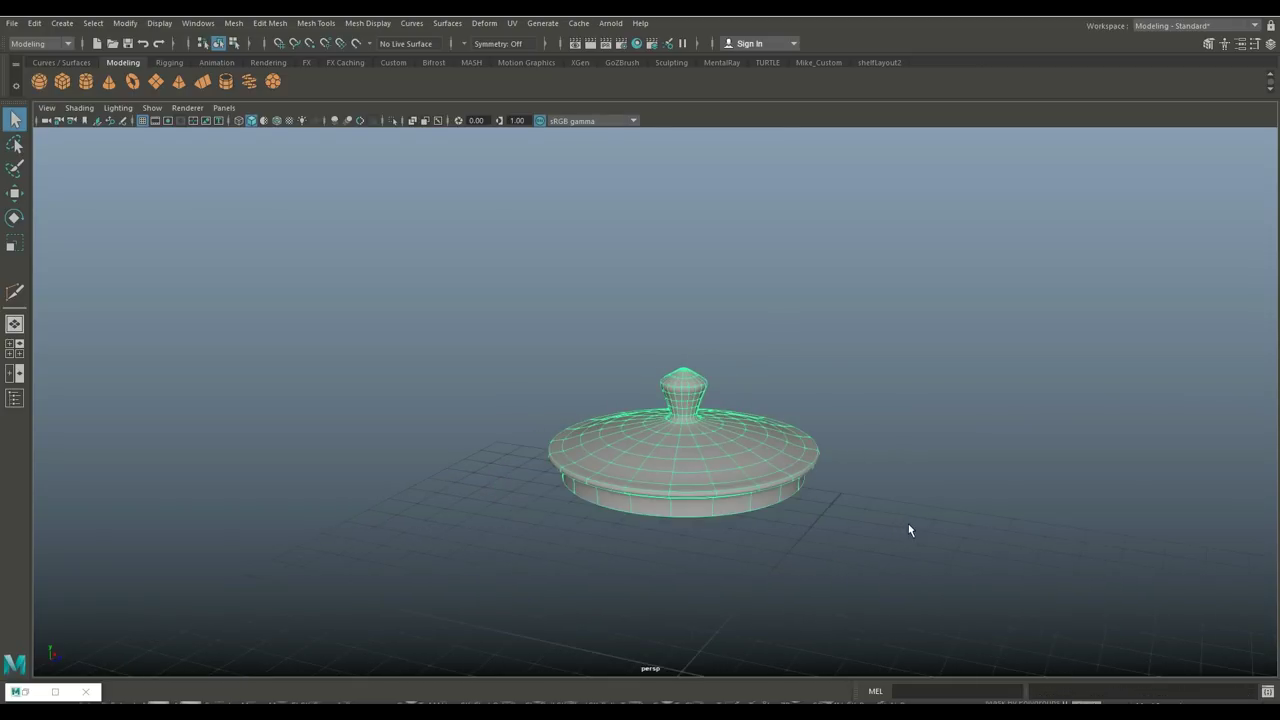
{"action": "left_click_drag", "start_coordinate": [909, 529], "coordinate": [780, 530], "text": "alt"}
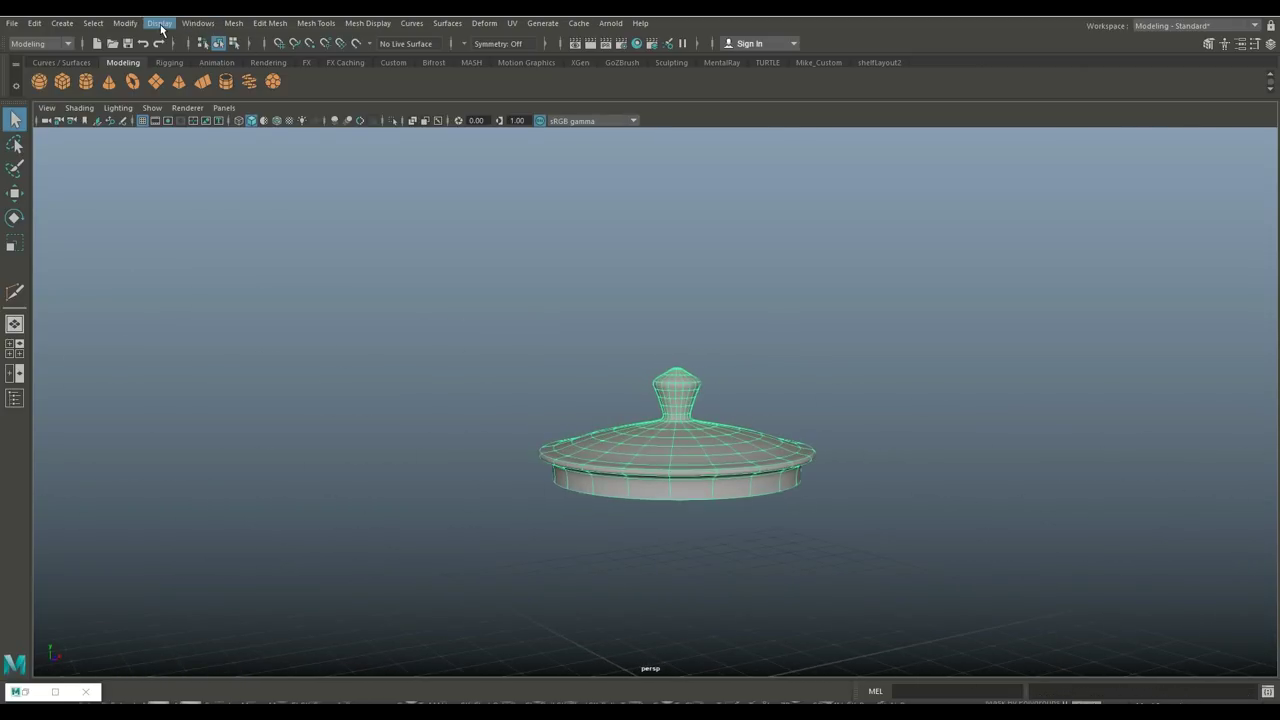
Unhide all hidden objects so the container shows together with the lid.
{"action": "left_click", "coordinate": [200, 23]}
{"action": "mouse_move", "coordinate": [158, 27]}
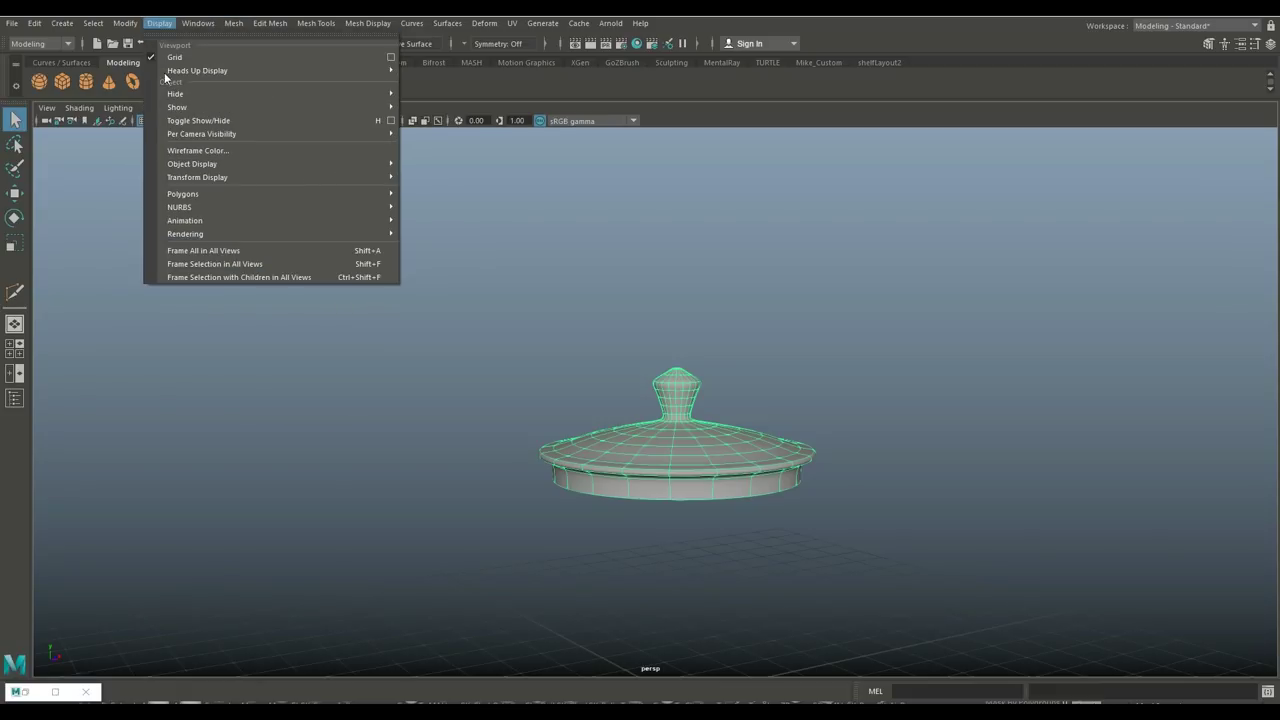
{"action": "mouse_move", "coordinate": [210, 106]}
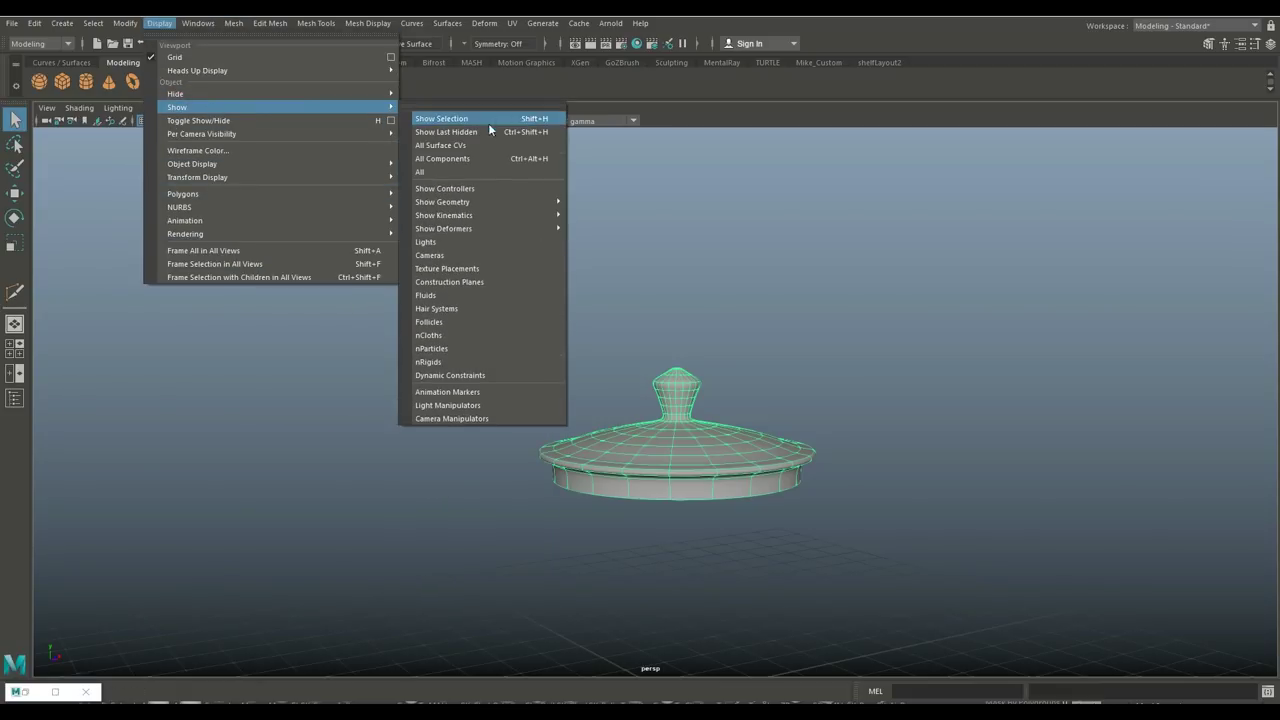
{"action": "left_click", "coordinate": [440, 173]}
Turn off the smooth mesh preview on the lid to show its base polygons.
{"action": "scroll", "coordinate": [855, 363], "scroll_direction": "down", "scroll_amount": 3}
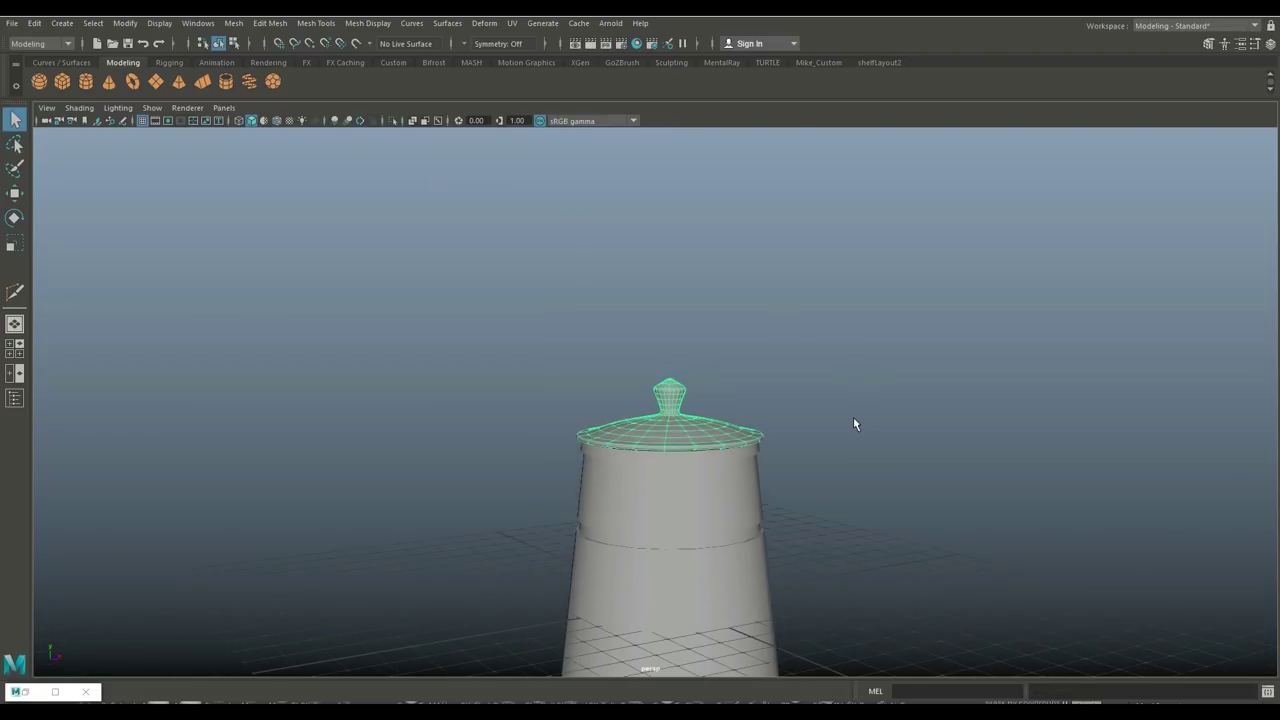
{"action": "middle_click_drag", "start_coordinate": [854, 420], "coordinate": [842, 300], "text": "alt"}
{"action": "scroll", "coordinate": [843, 299], "scroll_direction": "up", "scroll_amount": 5}
{"action": "left_click_drag", "start_coordinate": [849, 297], "coordinate": [867, 522], "text": "alt"}
{"action": "scroll", "coordinate": [865, 505], "scroll_direction": "up", "scroll_amount": 3}
{"action": "key", "text": "1"}
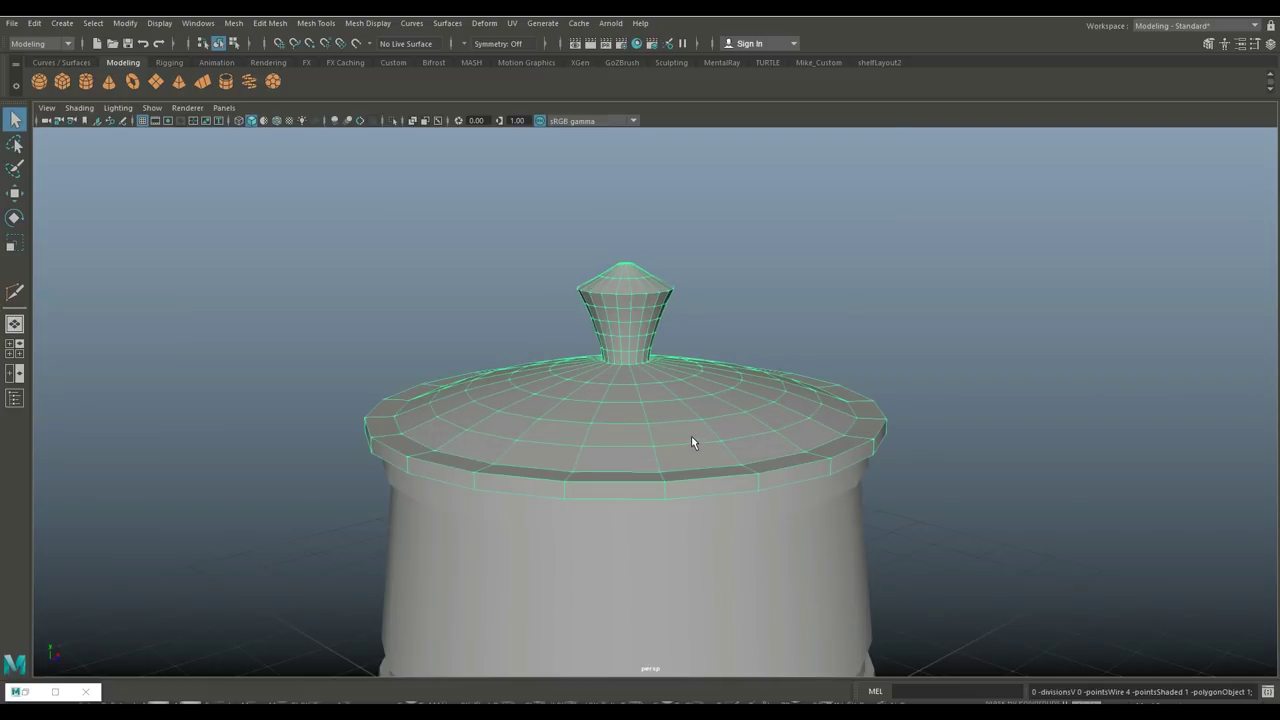
Insert supporting edge loops around the lid's outer rim with the Insert Edge Loop tool.
{"action": "left_click", "coordinate": [269, 22]}
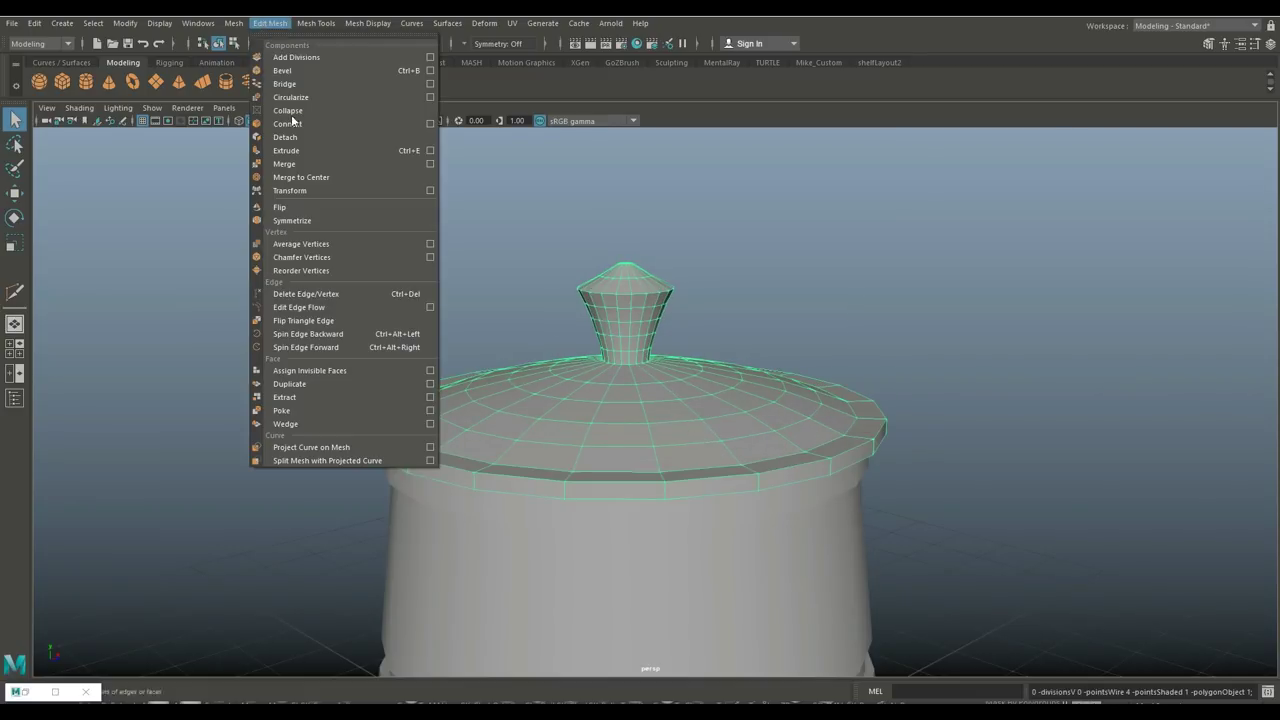
{"action": "mouse_move", "coordinate": [307, 22]}
{"action": "left_click", "coordinate": [346, 123]}
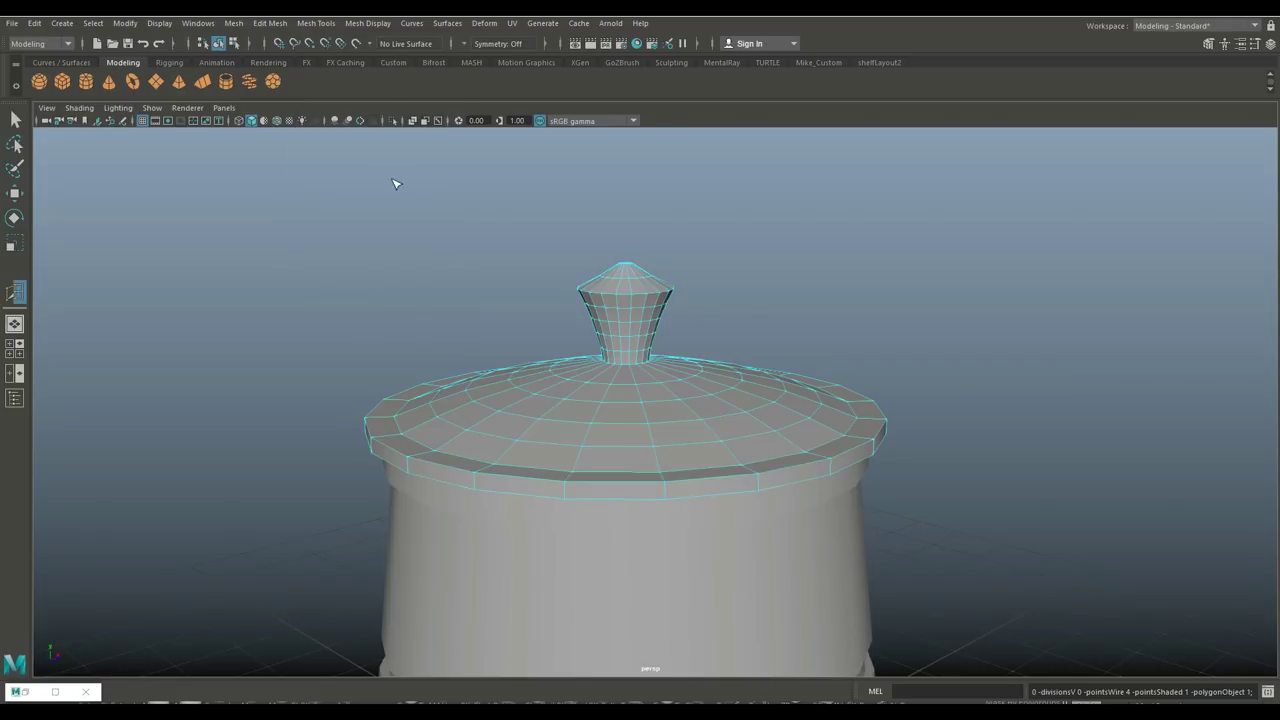
{"action": "scroll", "coordinate": [640, 485], "scroll_direction": "up", "scroll_amount": 3}
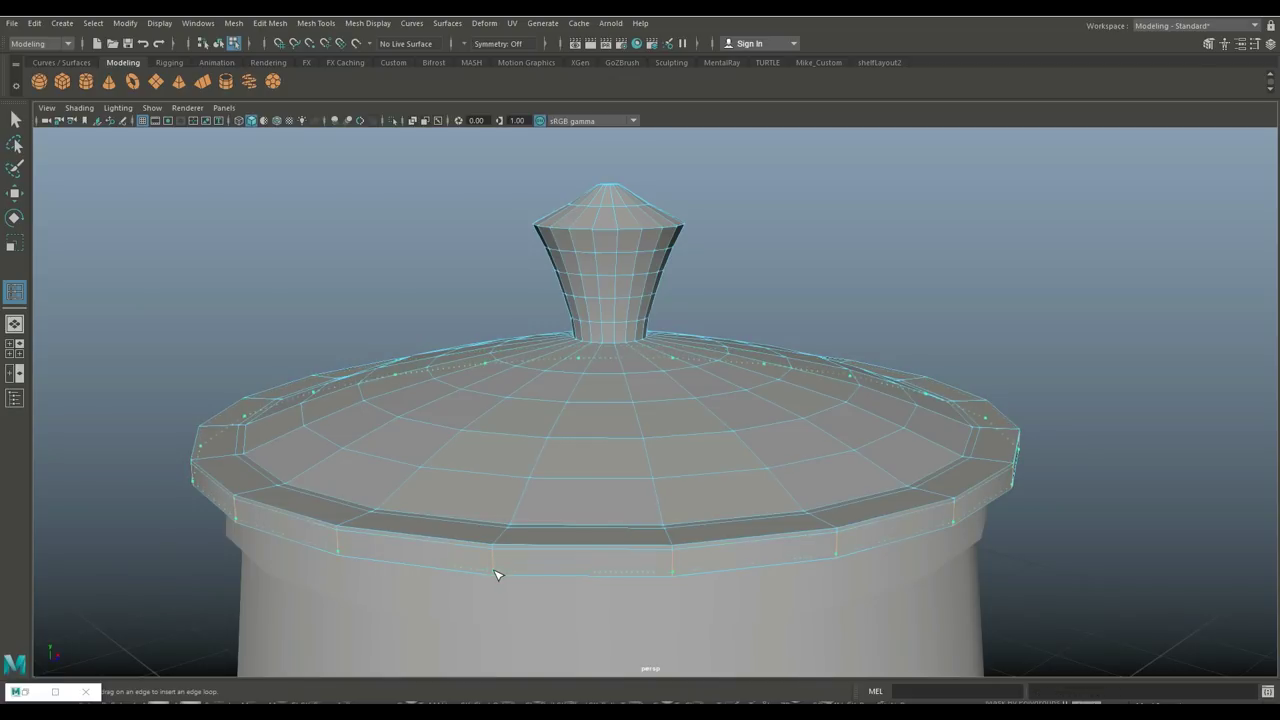
{"action": "left_click_drag", "start_coordinate": [528, 628], "coordinate": [541, 497], "text": "alt"}
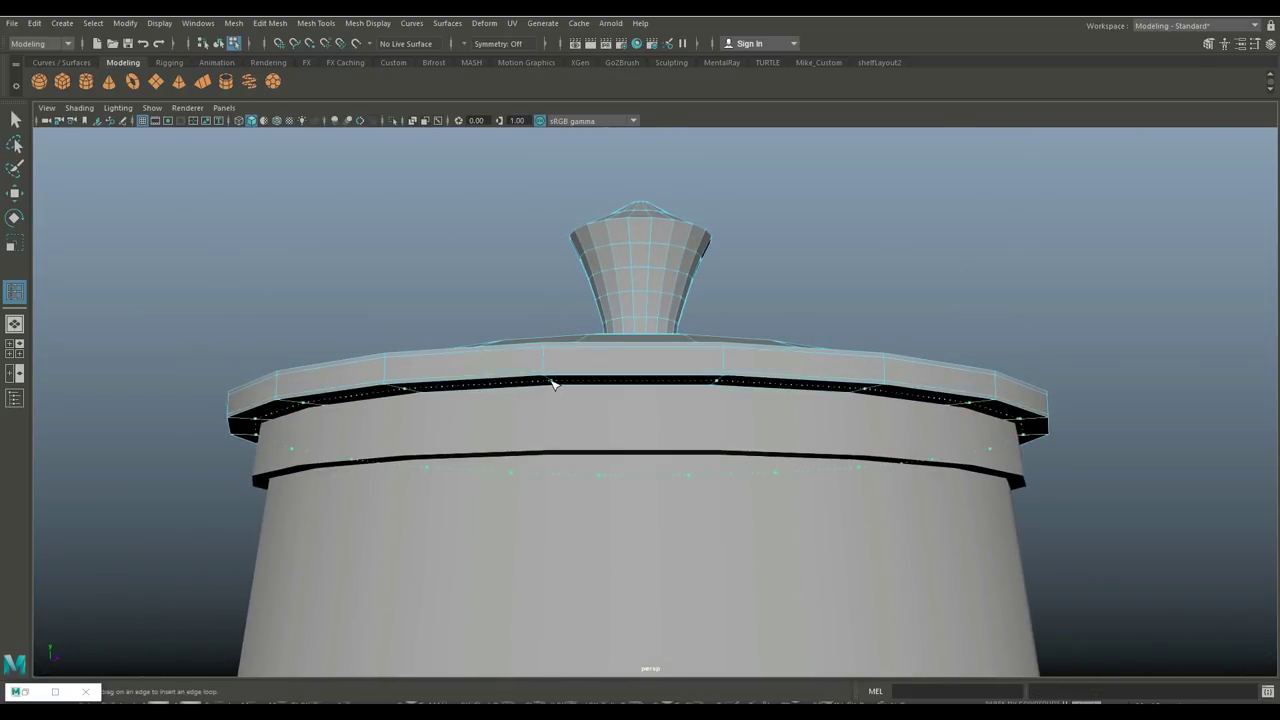
{"action": "scroll", "coordinate": [573, 413], "scroll_direction": "down", "scroll_amount": 3}
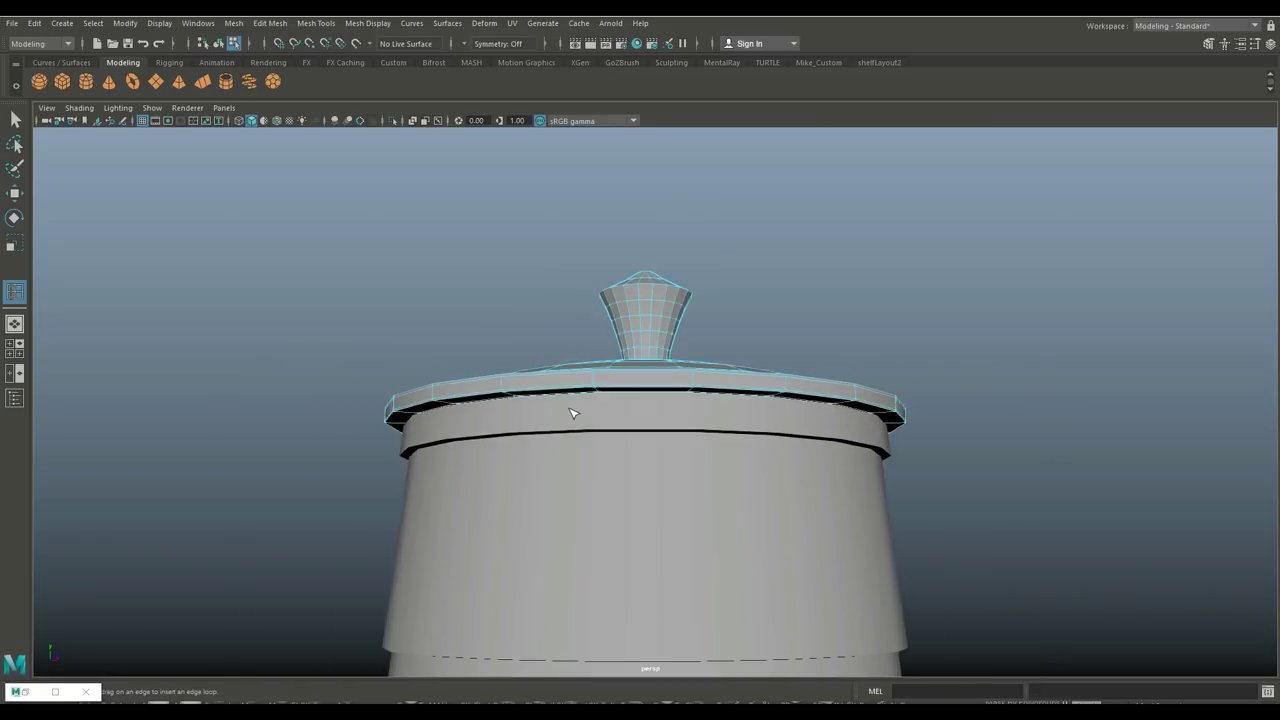
Insert a supporting edge loop around the knob's widest edge and exit the Insert Edge Loop tool.
{"action": "middle_click_drag", "start_coordinate": [615, 424], "coordinate": [606, 520], "text": "alt"}
{"action": "scroll", "coordinate": [783, 341], "scroll_direction": "up", "scroll_amount": 4}
{"action": "left_click_drag", "start_coordinate": [783, 341], "coordinate": [766, 397], "text": "alt"}
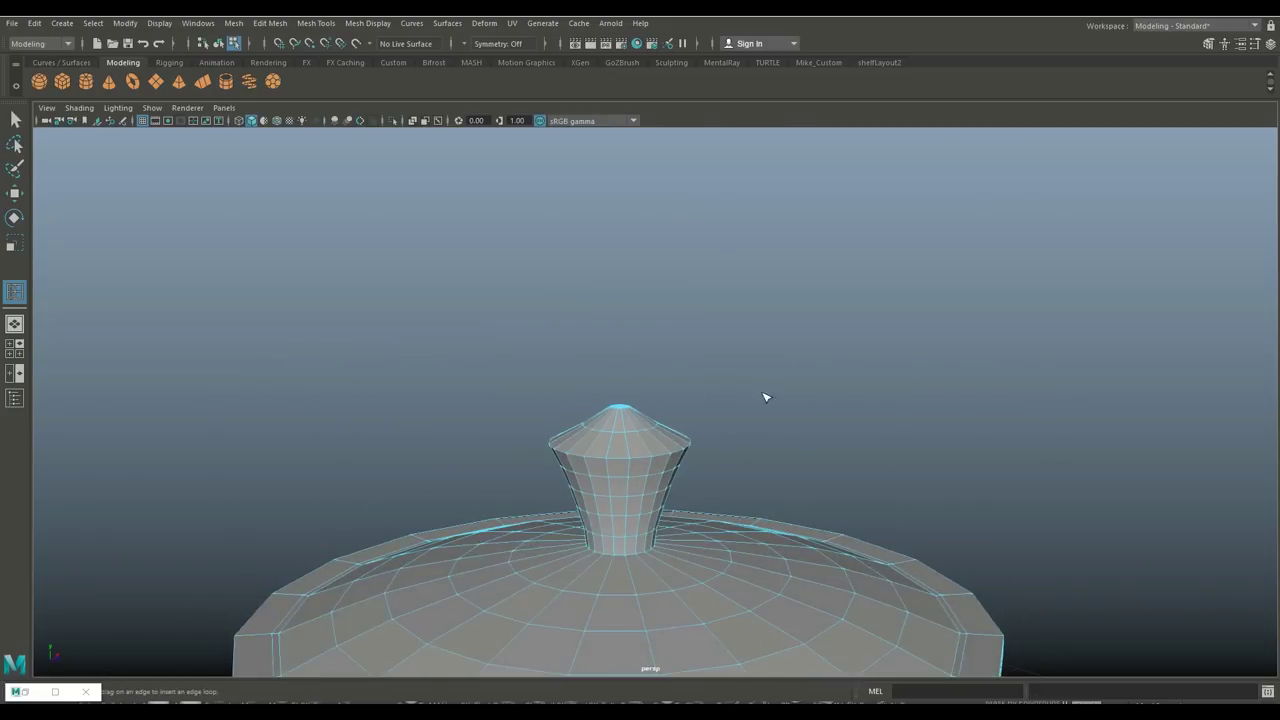
{"action": "scroll", "coordinate": [627, 554], "scroll_direction": "up", "scroll_amount": 5}
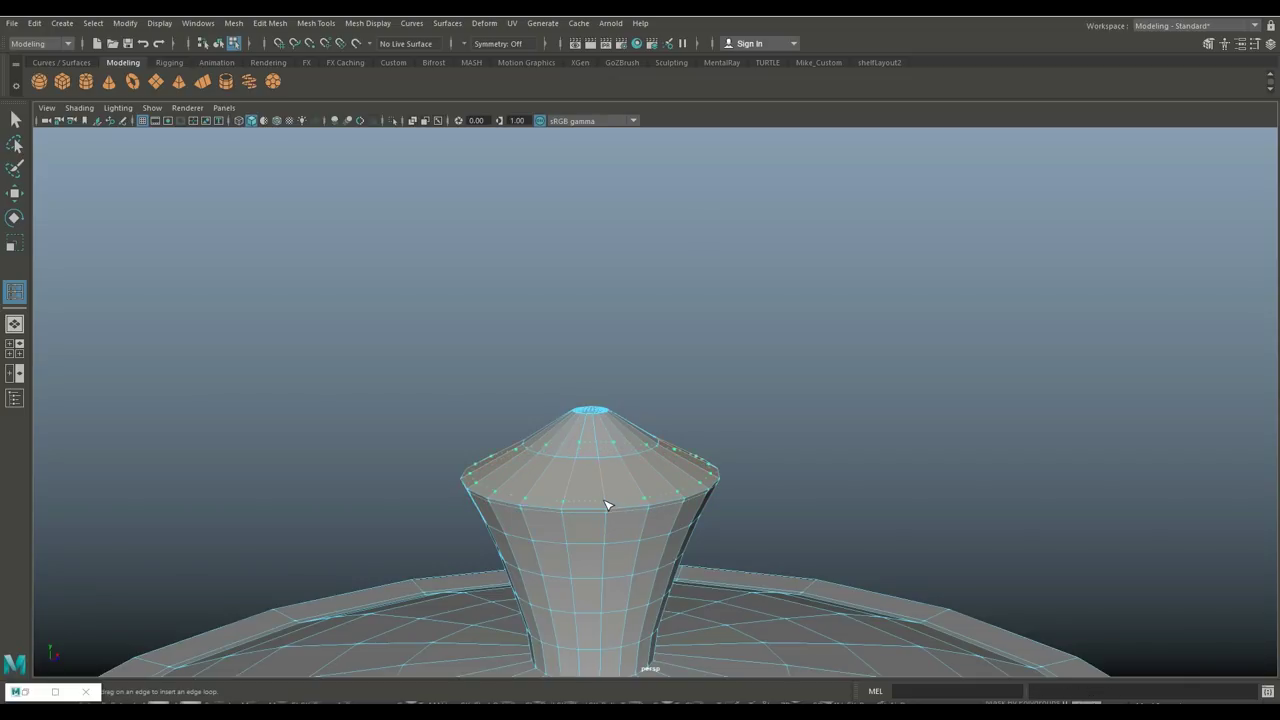
{"action": "scroll", "coordinate": [741, 468], "scroll_direction": "down", "scroll_amount": 3}
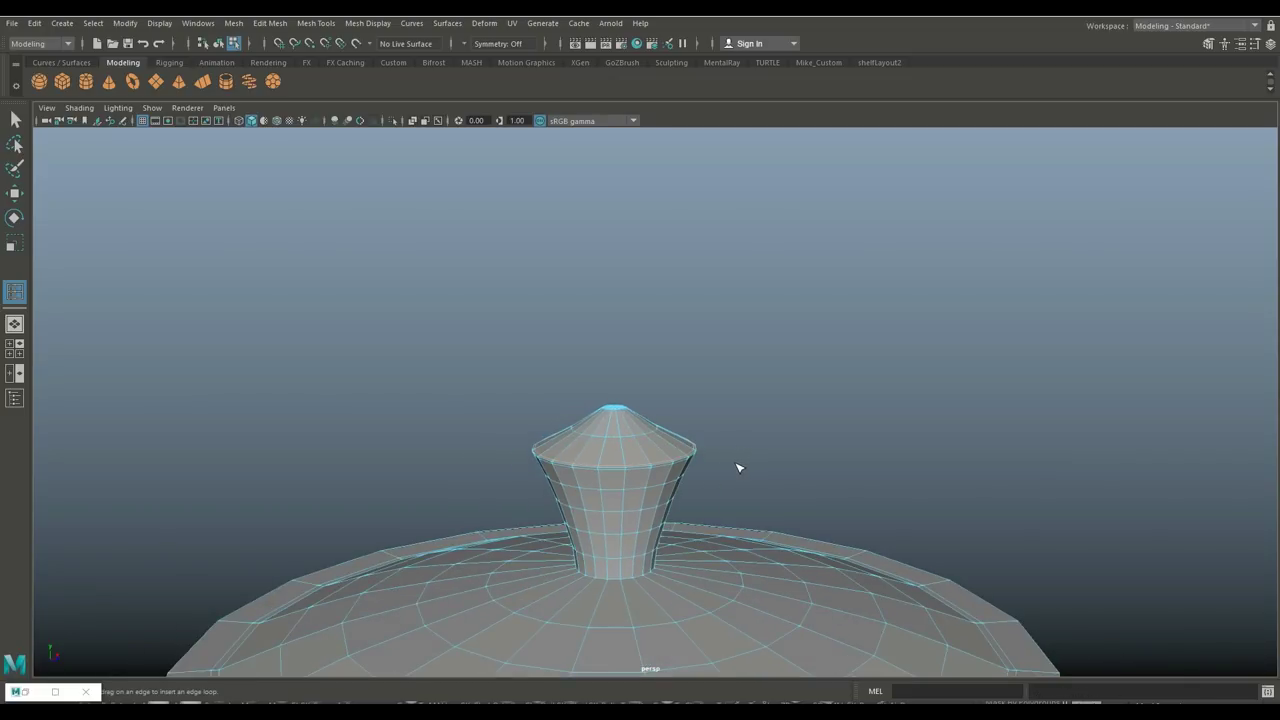
{"action": "key", "text": "q"}
Leave the lid's component mode and select the container body as an object.
{"action": "scroll", "coordinate": [670, 525], "scroll_direction": "down", "scroll_amount": 5}
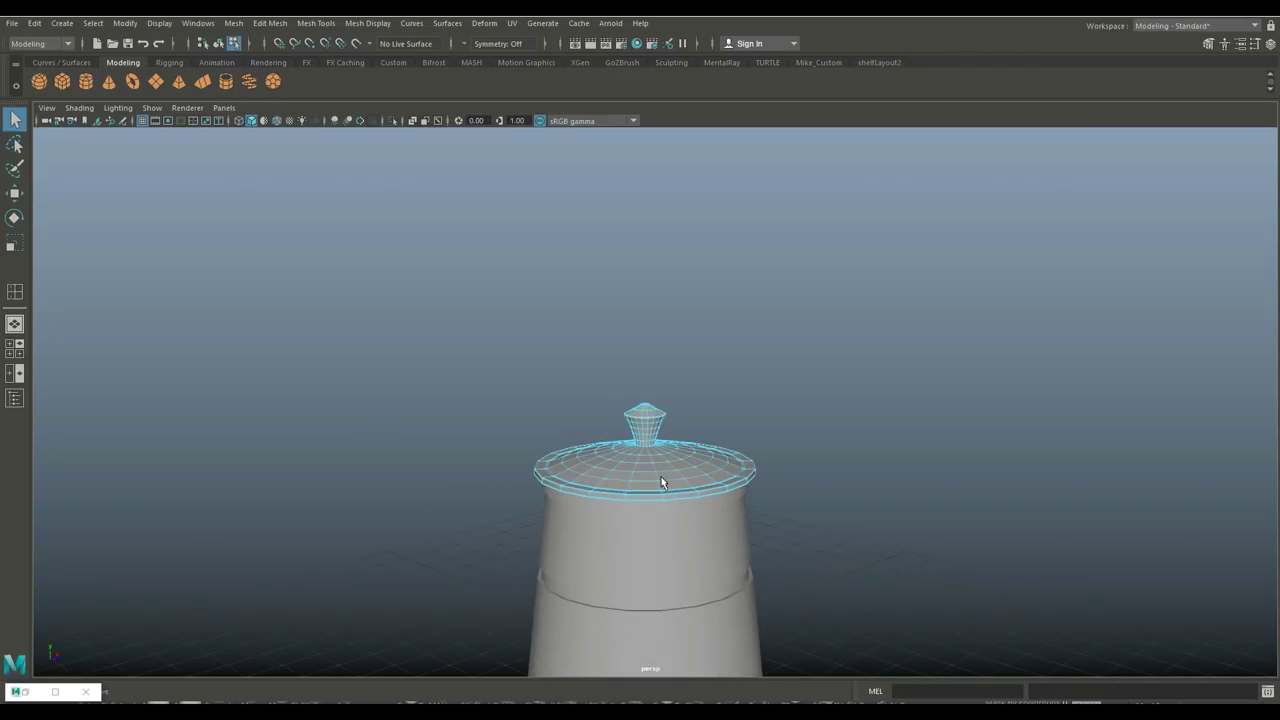
{"action": "middle_click_drag", "start_coordinate": [663, 480], "coordinate": [596, 265], "text": "alt"}
{"action": "scroll", "coordinate": [709, 489], "scroll_direction": "down", "scroll_amount": 3}
{"action": "left_click_drag", "start_coordinate": [709, 491], "coordinate": [601, 550], "text": "alt"}
{"action": "scroll", "coordinate": [657, 551], "scroll_direction": "up", "scroll_amount": 4}
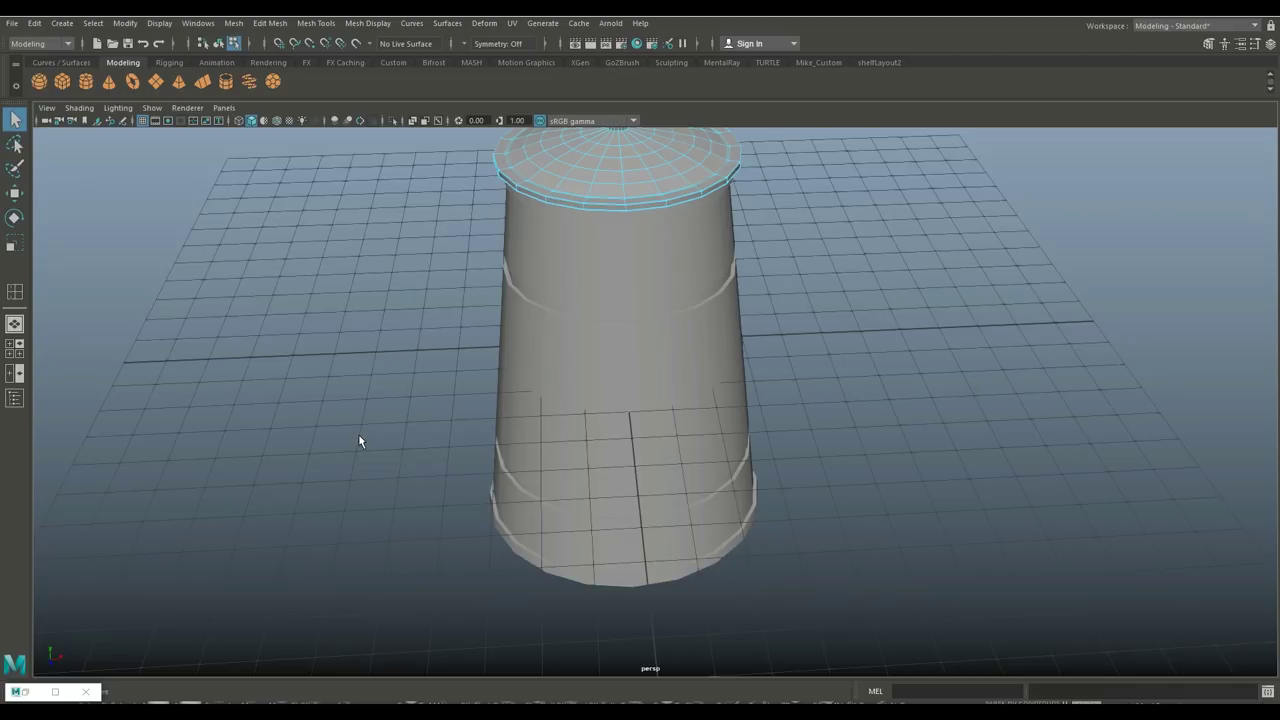
{"action": "scroll", "coordinate": [359, 435], "scroll_direction": "down", "scroll_amount": 2}
{"action": "left_click", "coordinate": [676, 295]}
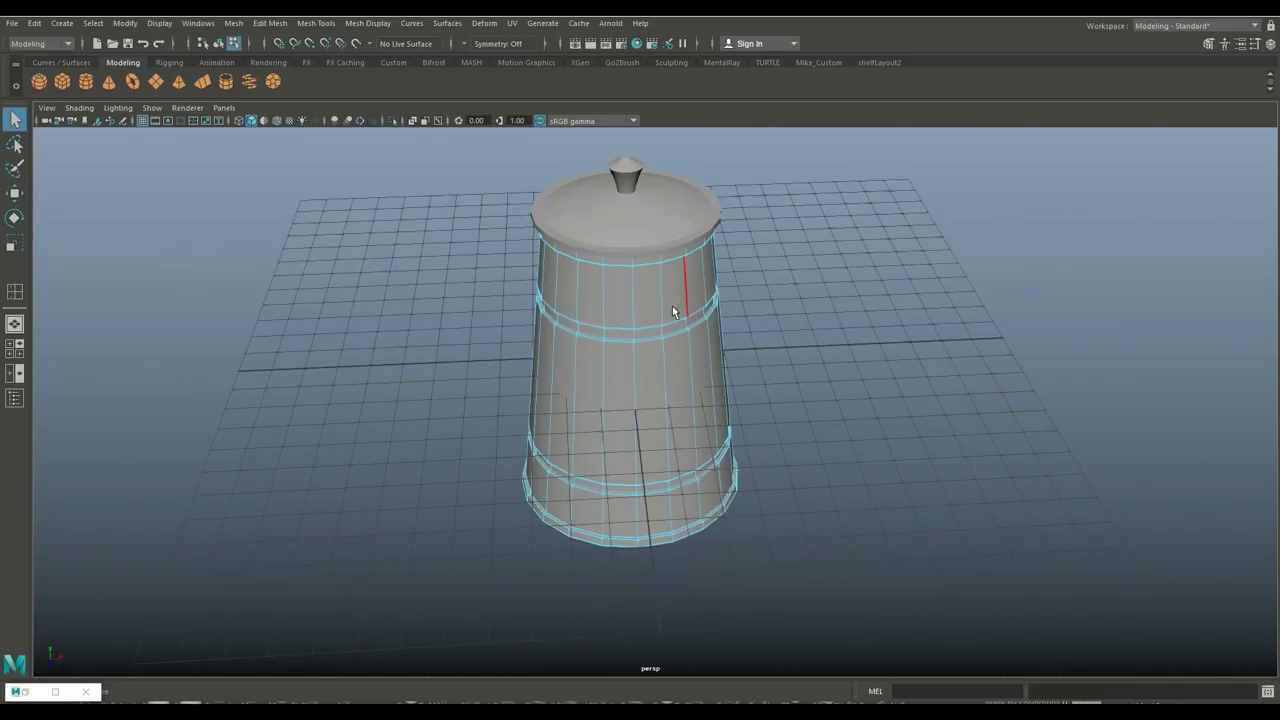
{"action": "right_click_drag", "start_coordinate": [669, 302], "coordinate": [694, 300]}
{"action": "scroll", "coordinate": [845, 400], "scroll_direction": "up", "scroll_amount": 6}
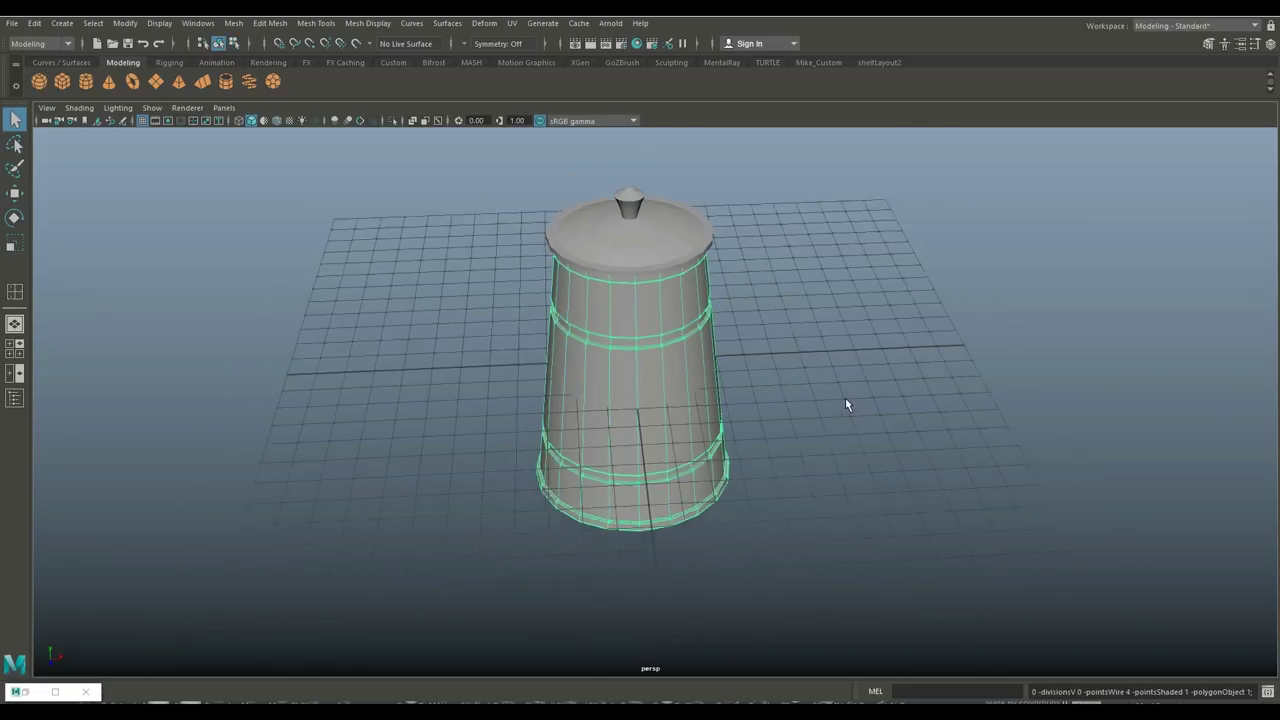
{"action": "scroll", "coordinate": [837, 393], "scroll_direction": "down", "scroll_amount": 6}
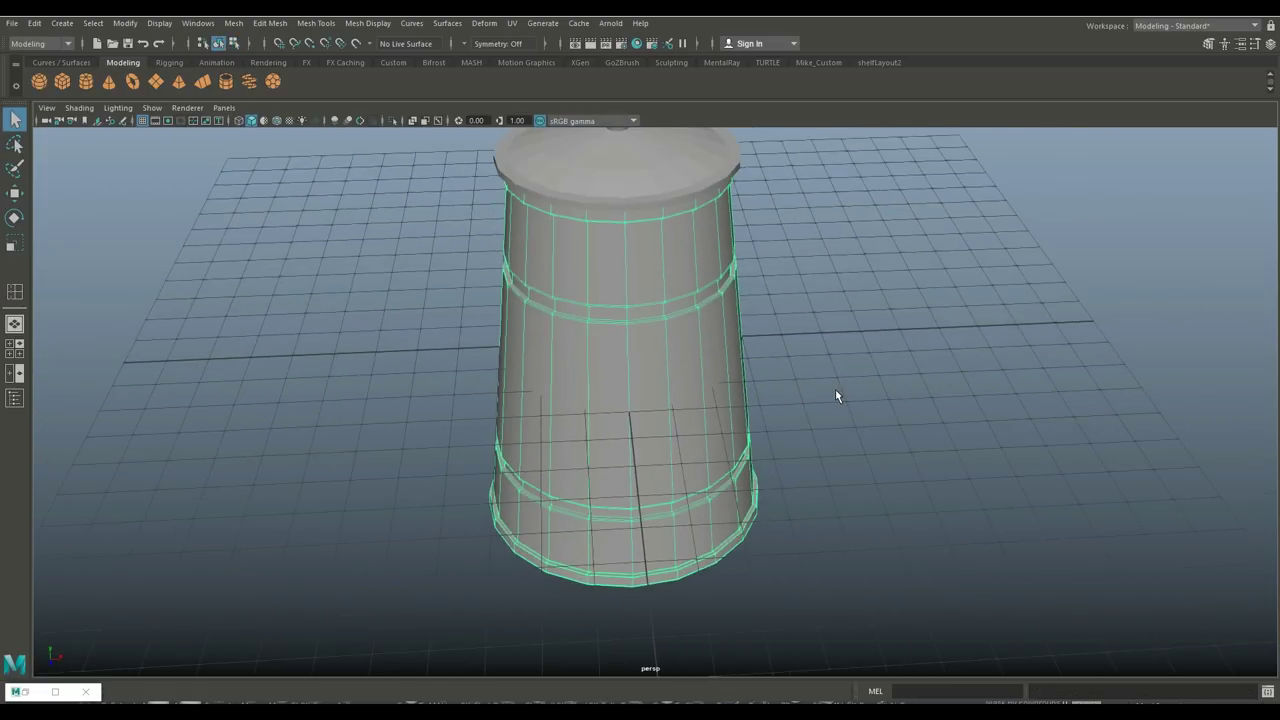
Create a polygon cube and move it about 8 units along Z so it sits outside the container's base.
{"action": "left_click_drag", "start_coordinate": [815, 422], "coordinate": [808, 408], "text": "alt"}
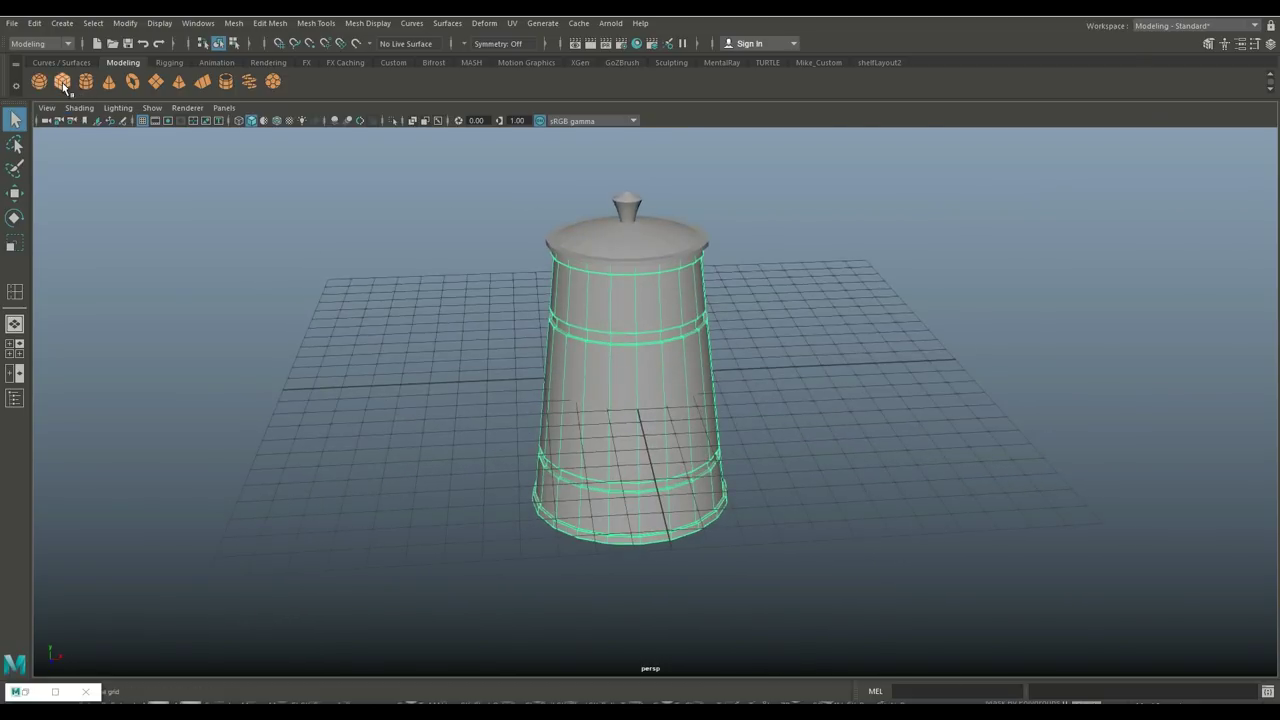
{"action": "left_click", "coordinate": [731, 472]}
{"action": "key", "text": "w"}
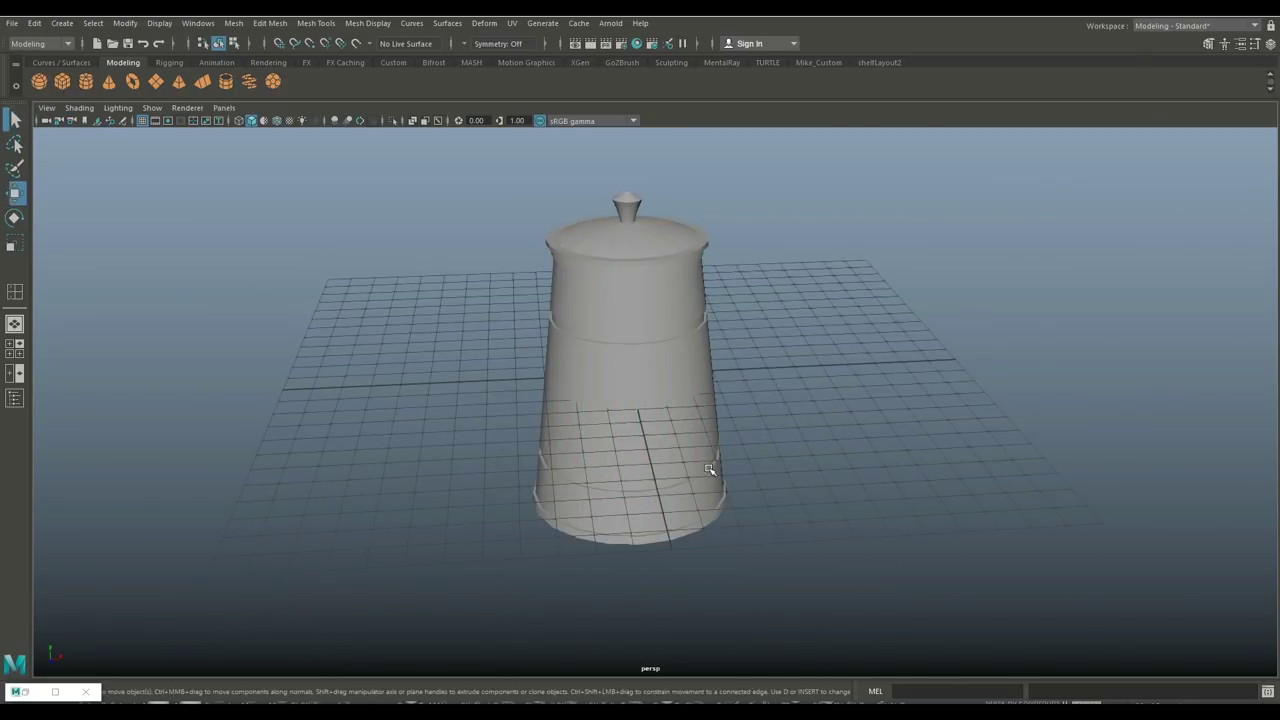
{"action": "scroll", "coordinate": [711, 469], "scroll_direction": "down", "scroll_amount": 3}
{"action": "left_click_drag", "start_coordinate": [672, 470], "coordinate": [728, 472], "text": "alt"}
{"action": "left_click_drag", "start_coordinate": [666, 418], "coordinate": [775, 500]}
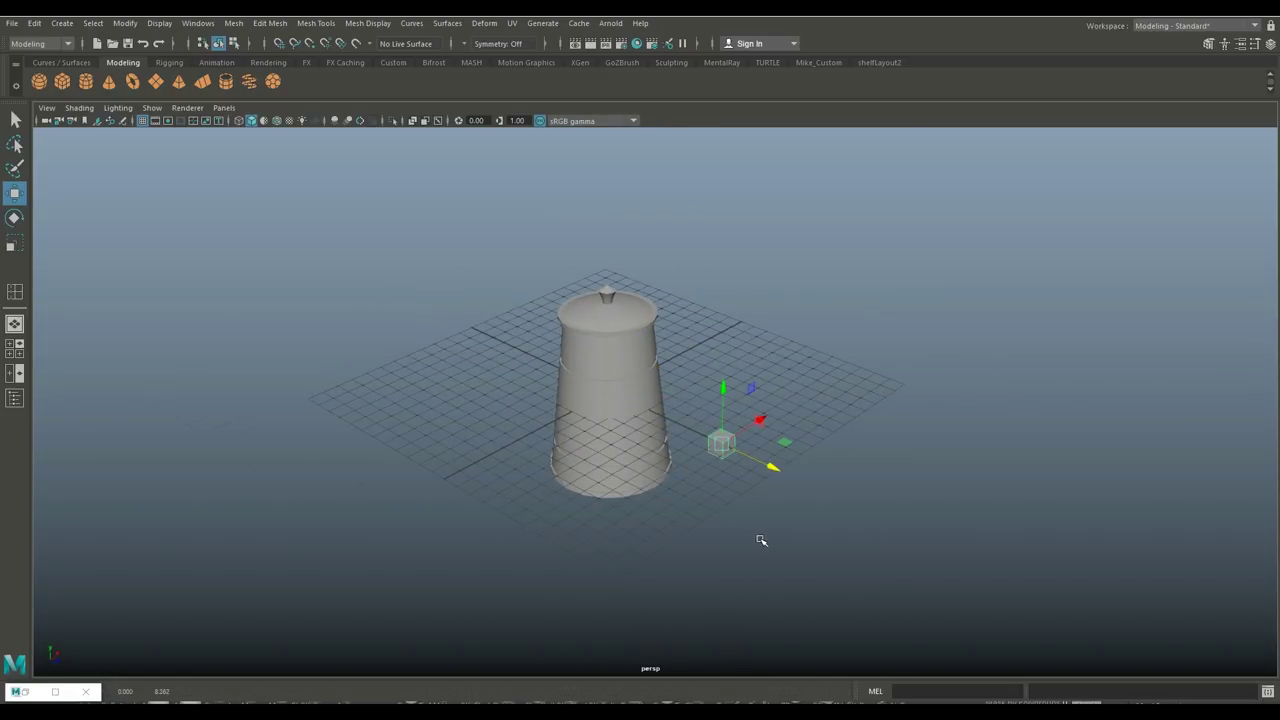
Rotate the cube 45 degrees about its vertical axis so one corner points away from the container.
{"action": "scroll", "coordinate": [761, 540], "scroll_direction": "up", "scroll_amount": 8}
{"action": "middle_click_drag", "start_coordinate": [766, 534], "coordinate": [554, 385], "text": "alt"}
{"action": "left_click_drag", "start_coordinate": [674, 452], "coordinate": [621, 469], "text": "alt"}
{"action": "key", "text": "e"}
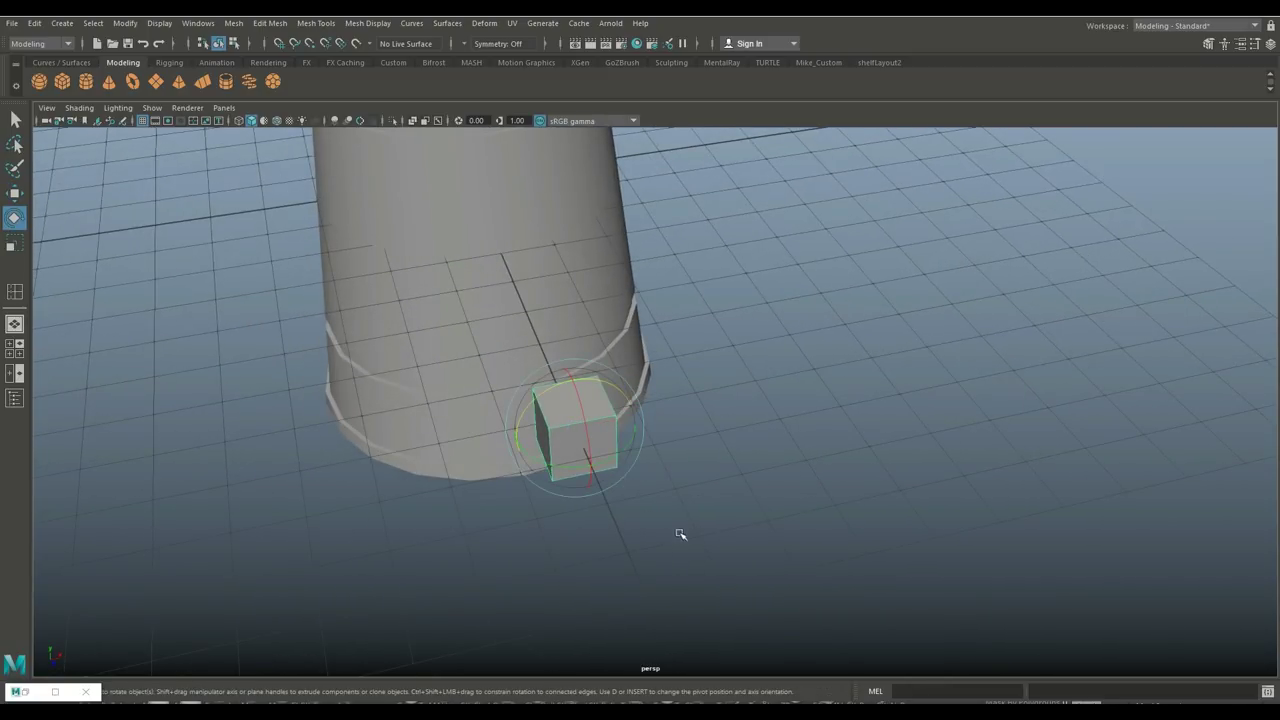
{"action": "left_click_drag", "start_coordinate": [558, 467], "coordinate": [609, 503]}
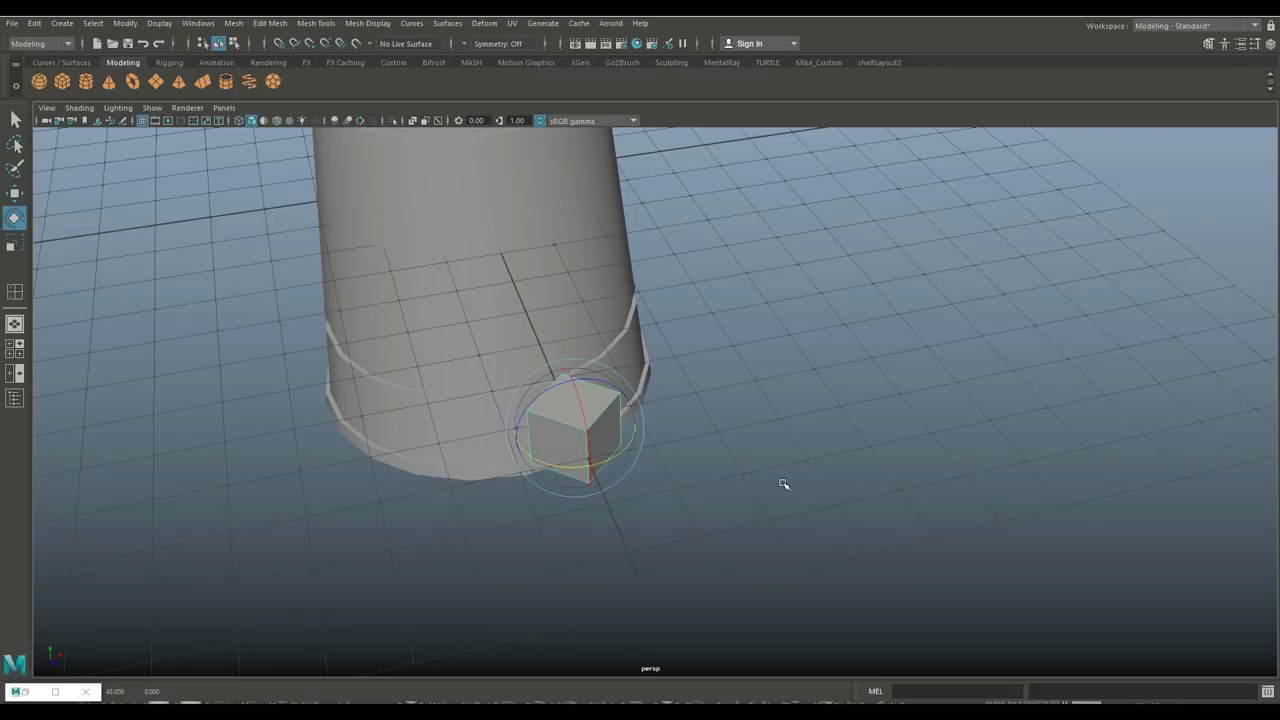
Delete the cube's top, bottom and two container-facing side faces, keeping only the two outer faces in a V shape.
{"action": "left_click_drag", "start_coordinate": [784, 484], "coordinate": [877, 474], "text": "alt"}
{"action": "right_click_drag", "start_coordinate": [762, 370], "coordinate": [750, 360]}
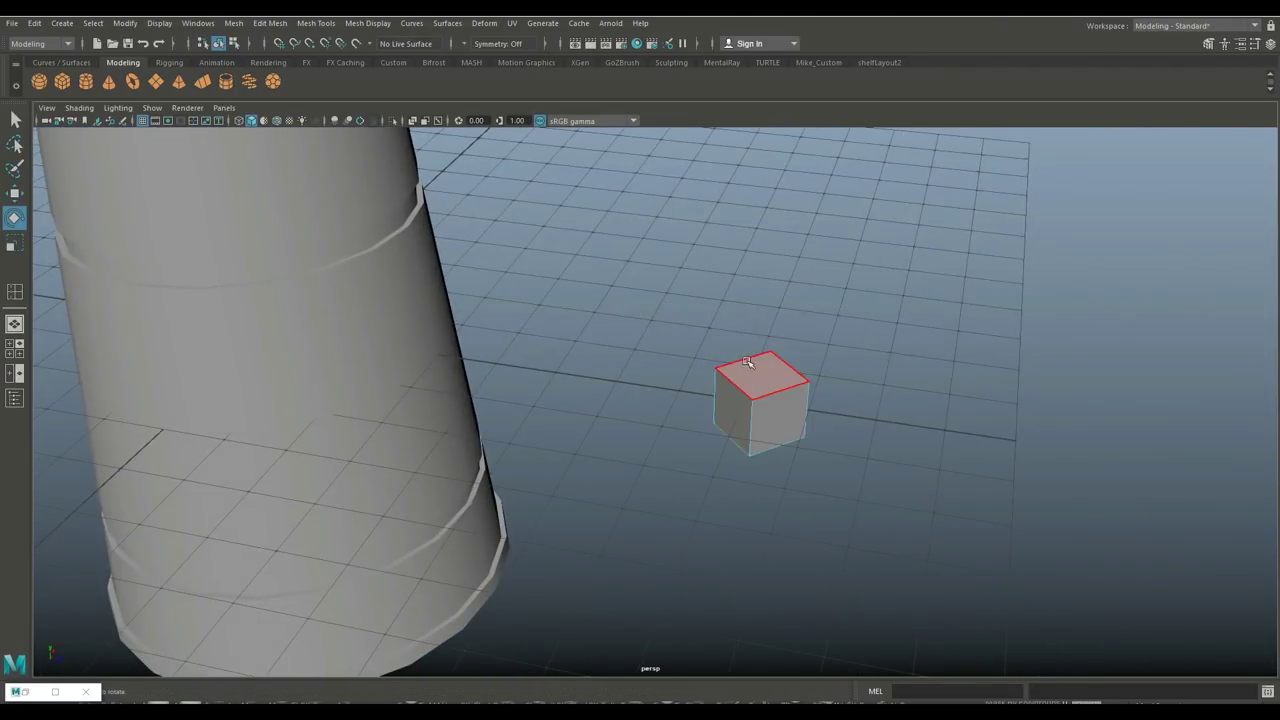
{"action": "left_click", "coordinate": [750, 368]}
{"action": "key", "text": "Delete"}
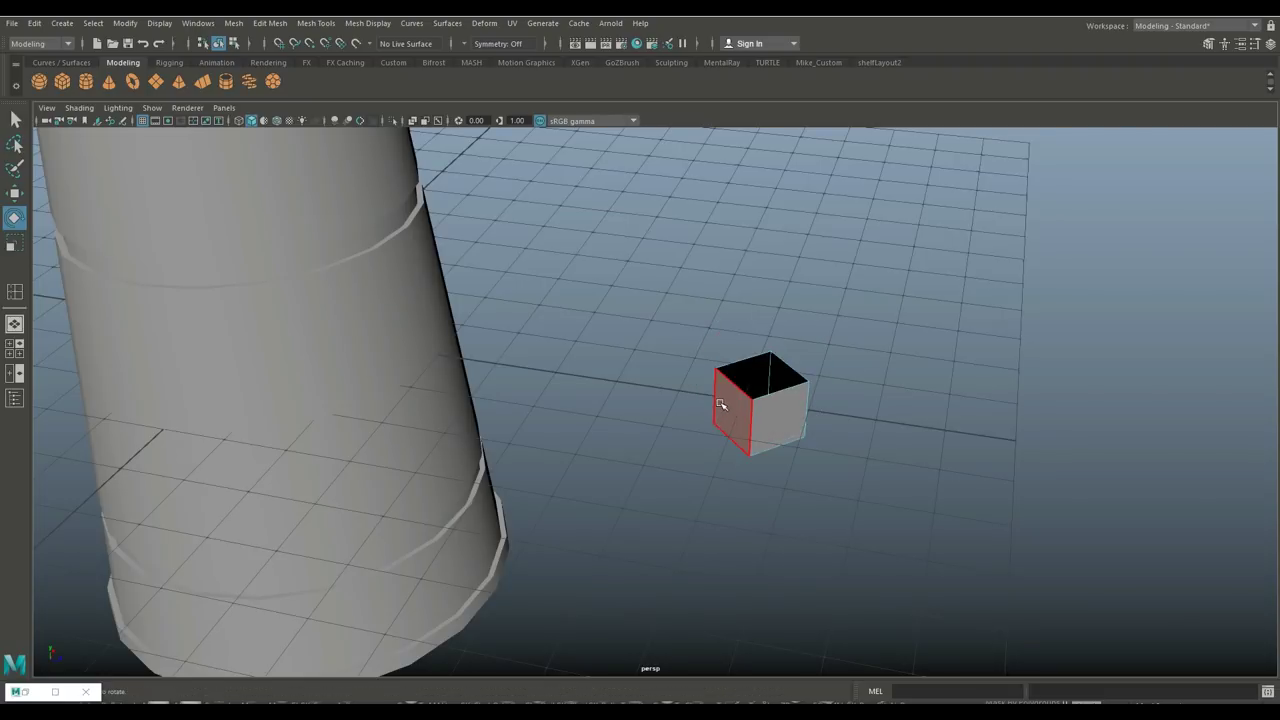
{"action": "left_click", "coordinate": [729, 380]}
{"action": "key", "text": "Delete"}
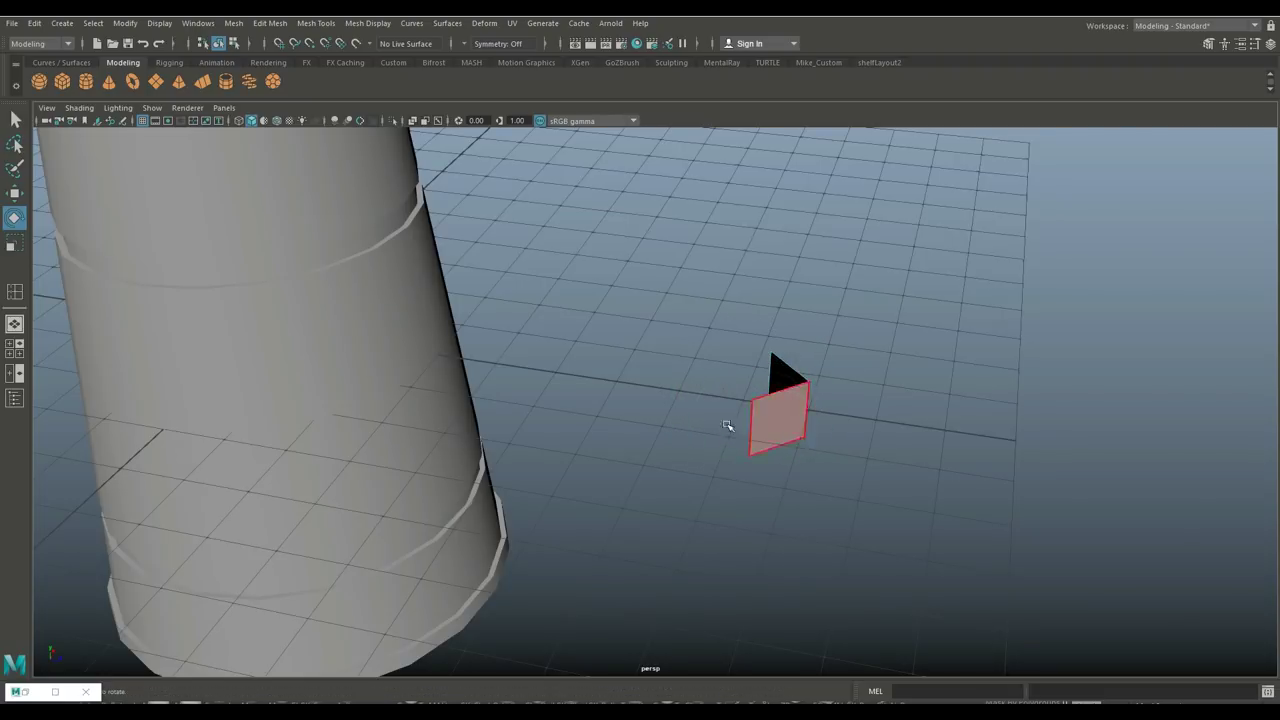
Return the V-shaped piece to object mode and scale it up into a tall, wider spout panel.
{"action": "scroll", "coordinate": [715, 447], "scroll_direction": "down", "scroll_amount": 2}
{"action": "left_click_drag", "start_coordinate": [622, 501], "coordinate": [563, 503], "text": "alt"}
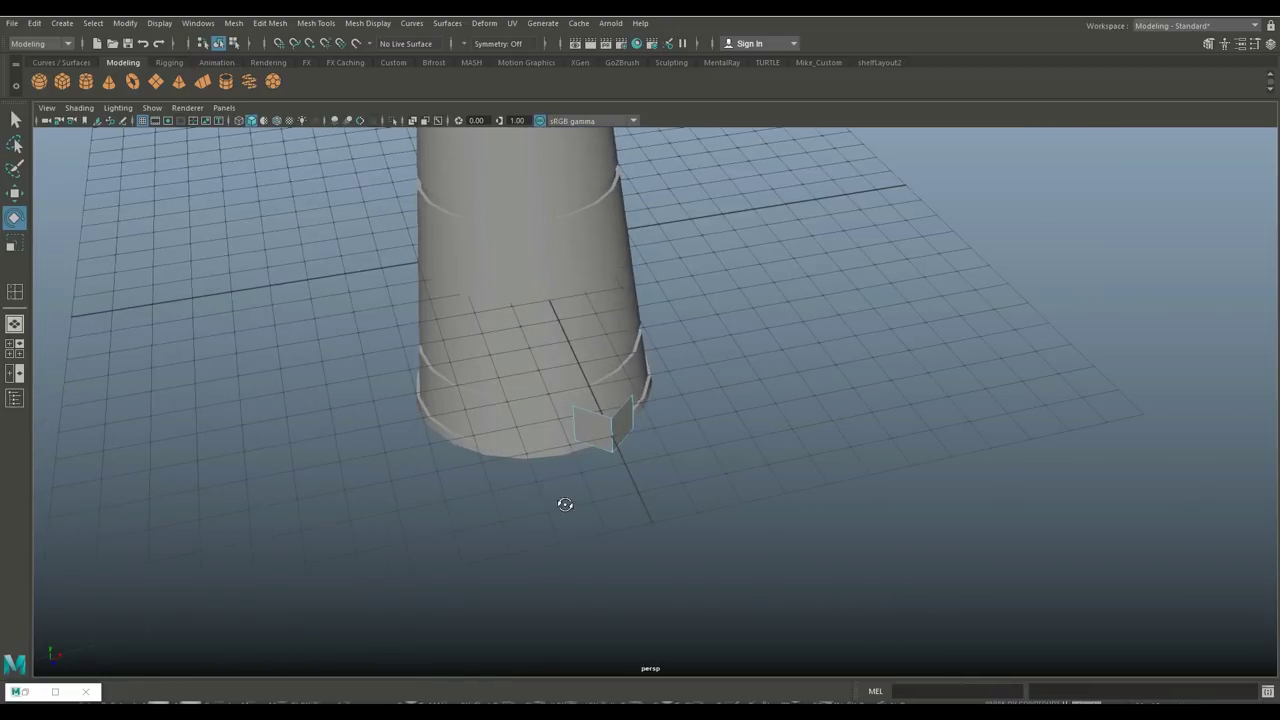
{"action": "right_click_drag", "start_coordinate": [594, 310], "coordinate": [651, 312]}
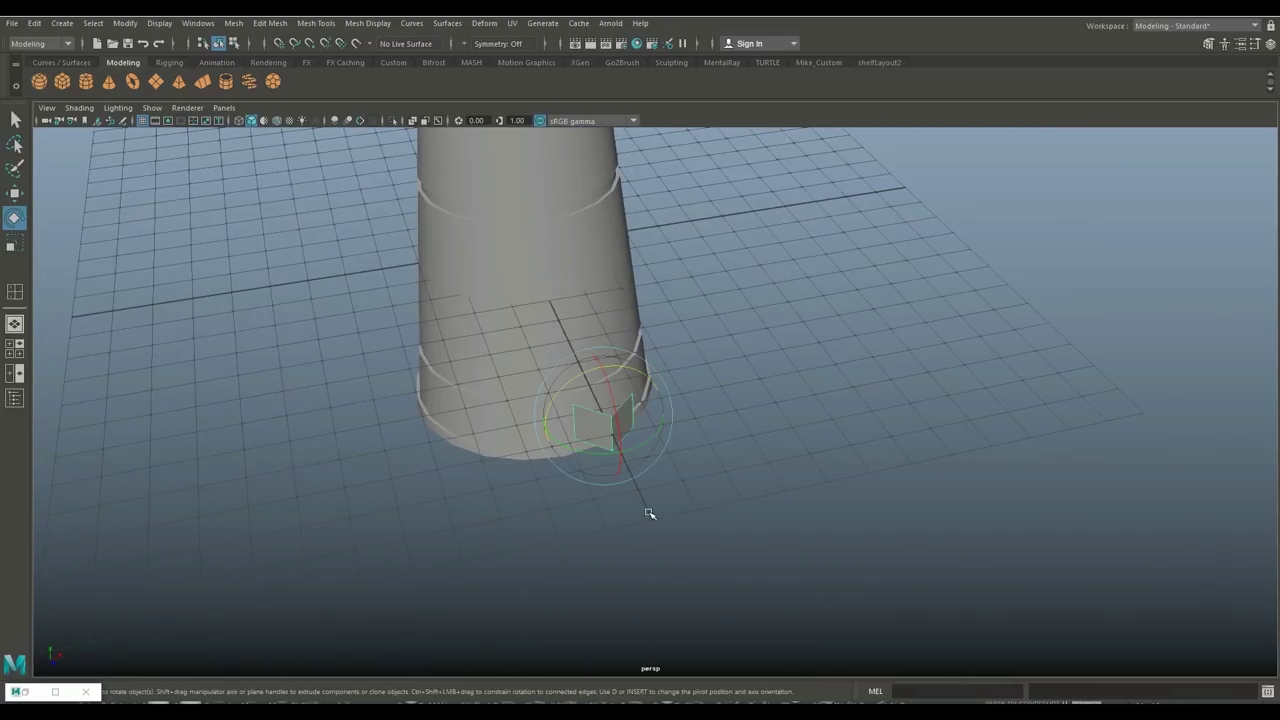
{"action": "key", "text": "r"}
{"action": "left_click_drag", "start_coordinate": [601, 368], "coordinate": [722, 443]}
{"action": "scroll", "coordinate": [689, 517], "scroll_direction": "down", "scroll_amount": 4}
{"action": "left_click_drag", "start_coordinate": [689, 517], "coordinate": [775, 495], "text": "alt"}
{"action": "left_click_drag", "start_coordinate": [711, 324], "coordinate": [635, 388]}
Move the V-shaped panel up beside the container's upper section just below the lid and shift it slightly outward.
{"action": "key", "text": "w"}
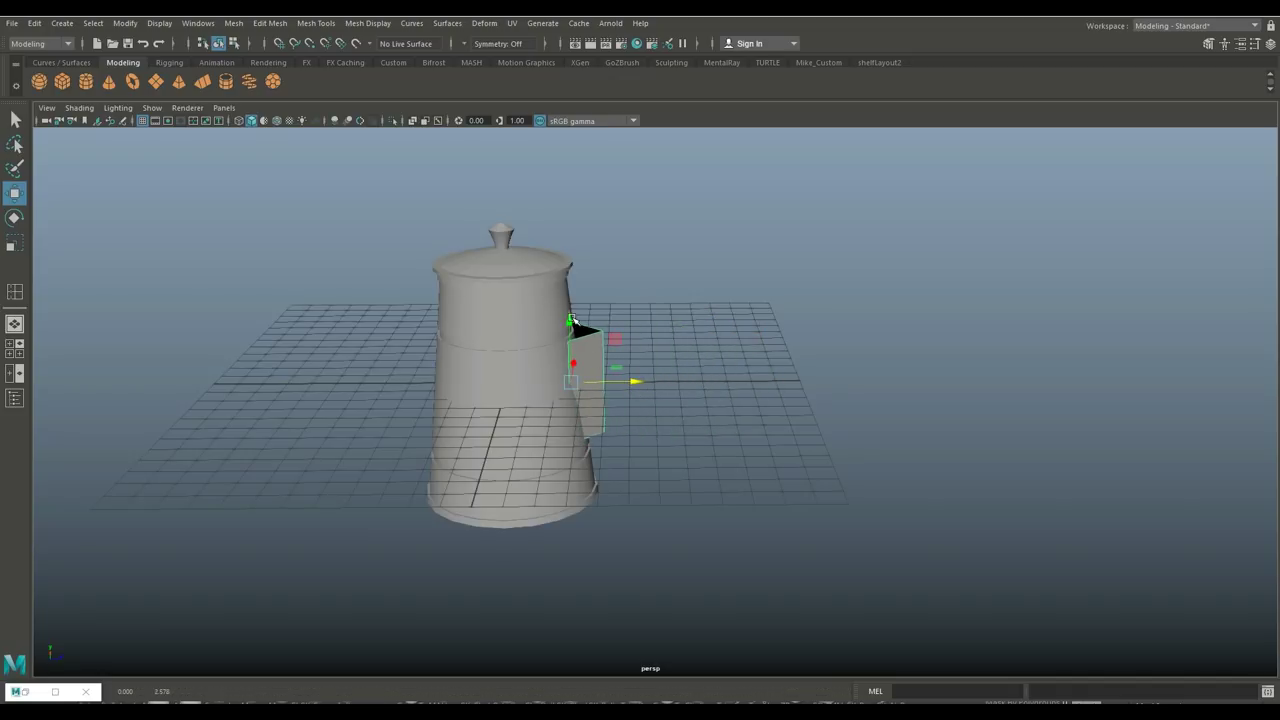
{"action": "left_click_drag", "start_coordinate": [567, 303], "coordinate": [568, 254]}
{"action": "scroll", "coordinate": [740, 417], "scroll_direction": "up", "scroll_amount": 3}
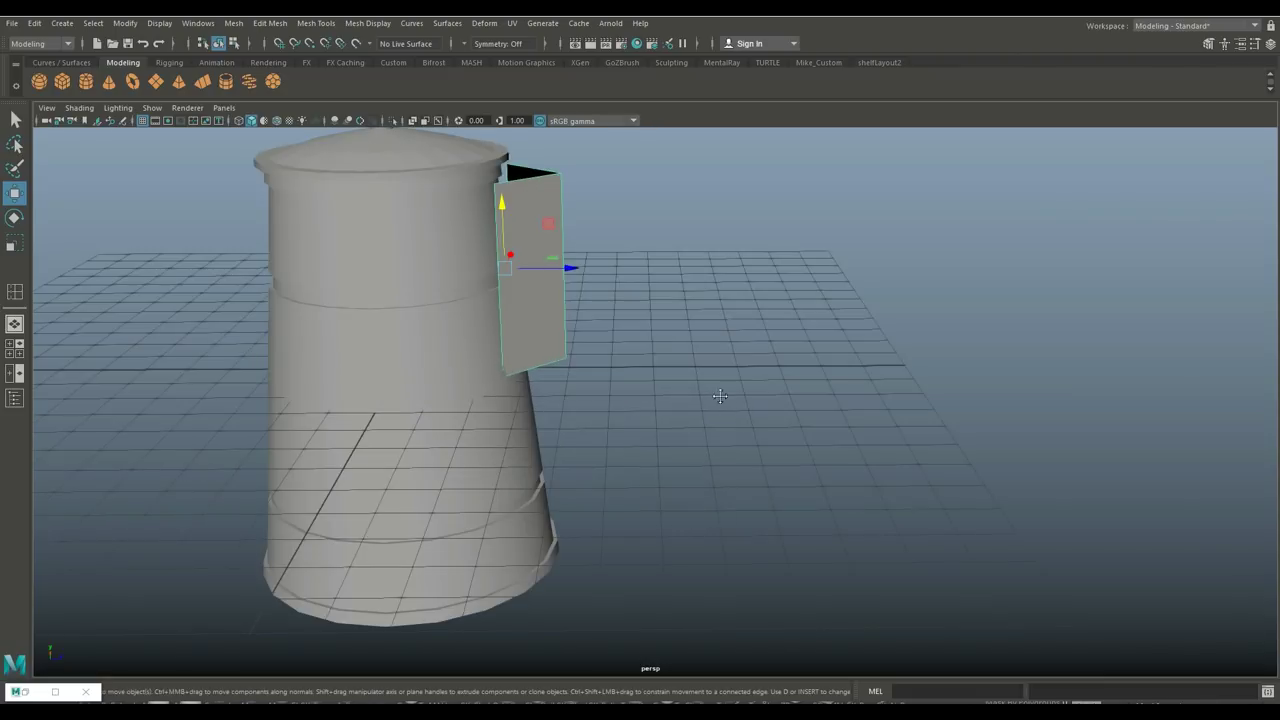
{"action": "middle_click_drag", "start_coordinate": [720, 396], "coordinate": [791, 556], "text": "alt"}
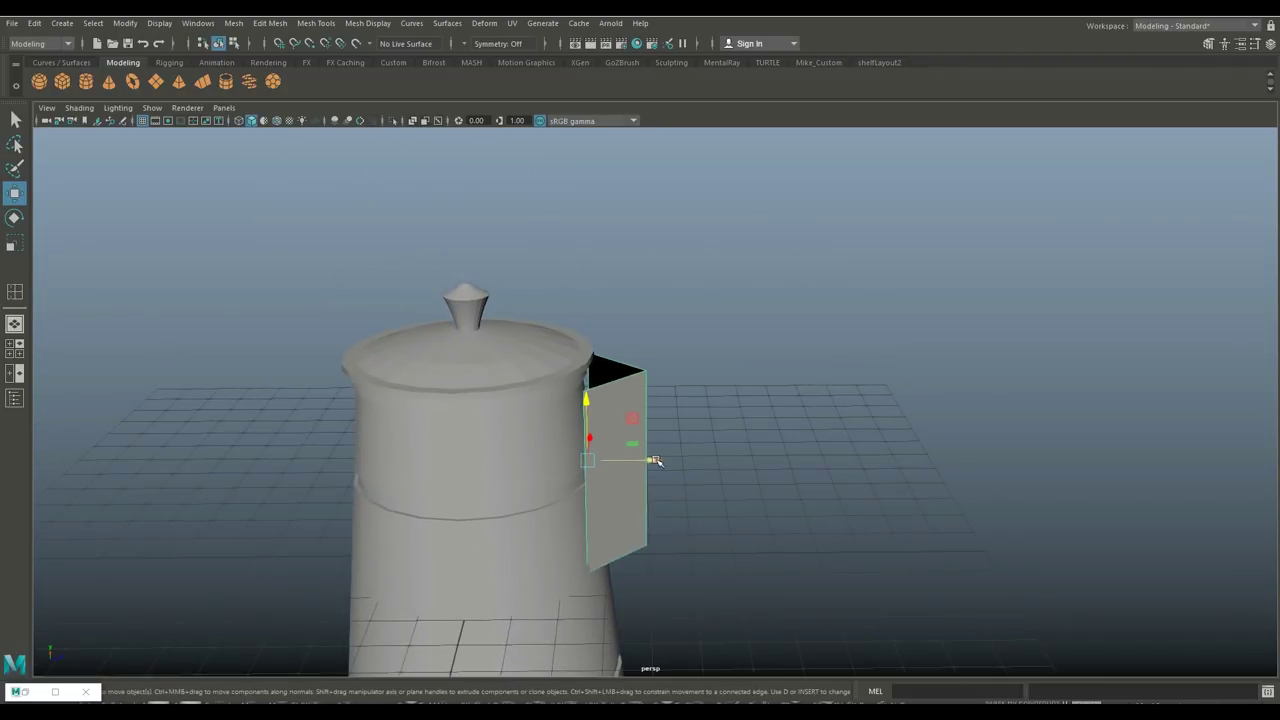
{"action": "left_click_drag", "start_coordinate": [655, 460], "coordinate": [693, 468]}
Set the Scale tool's axis orientation to World and scale the V panel's two bottom container-side vertices together sideways until they nearly meet.
{"action": "left_click_drag", "start_coordinate": [720, 534], "coordinate": [669, 448], "text": "alt"}
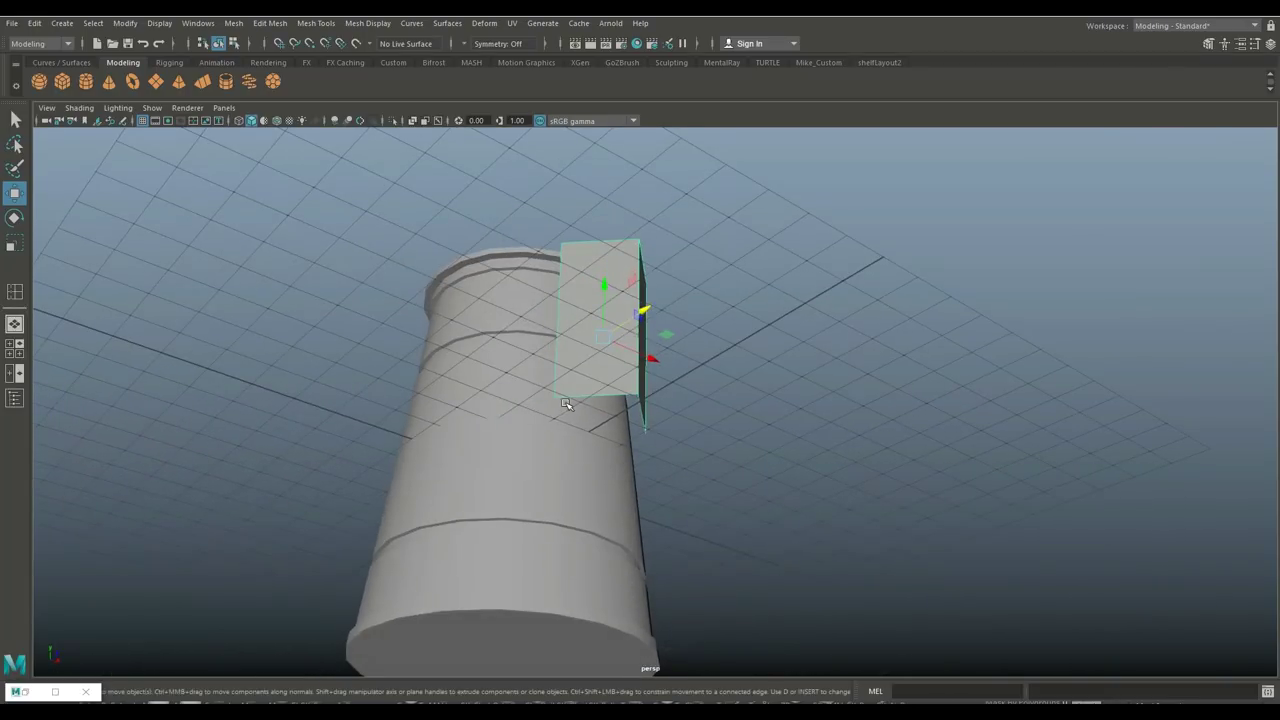
{"action": "right_click", "coordinate": [558, 398]}
{"action": "right_click_drag", "start_coordinate": [543, 275], "coordinate": [553, 385]}
{"action": "left_click", "coordinate": [552, 395]}
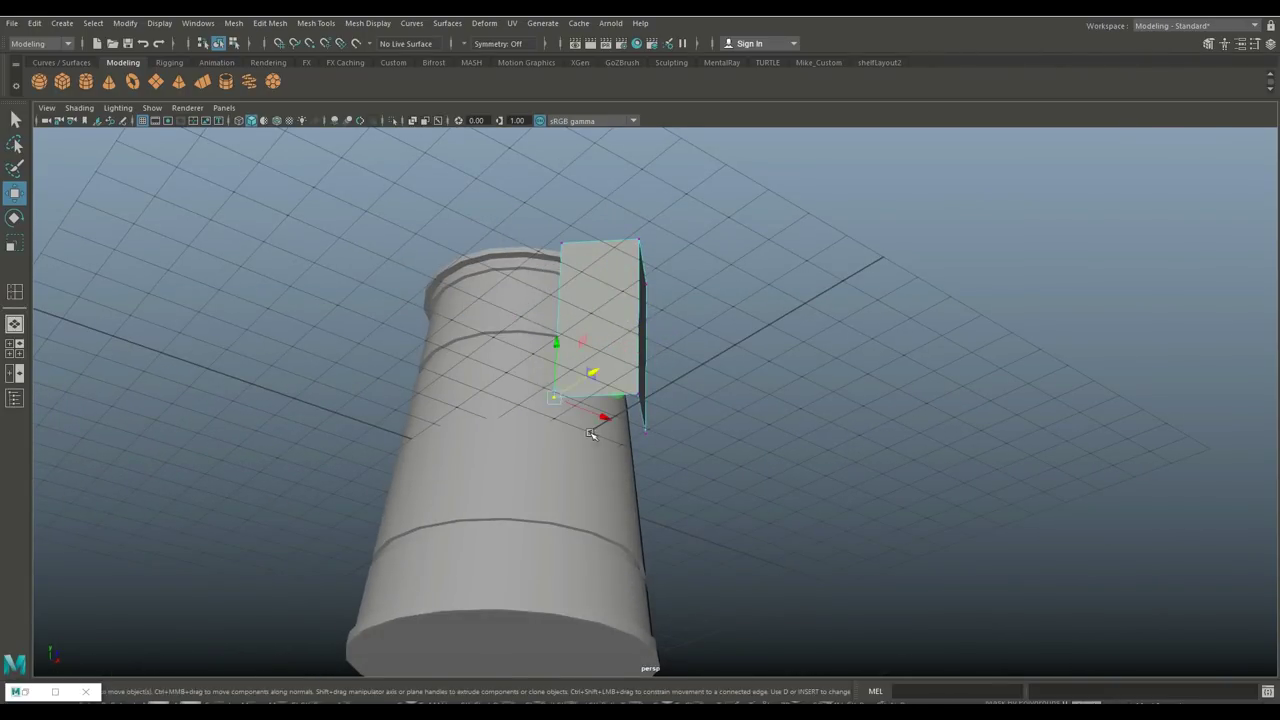
{"action": "left_click", "coordinate": [646, 429], "text": "shift"}
{"action": "key", "text": "r"}
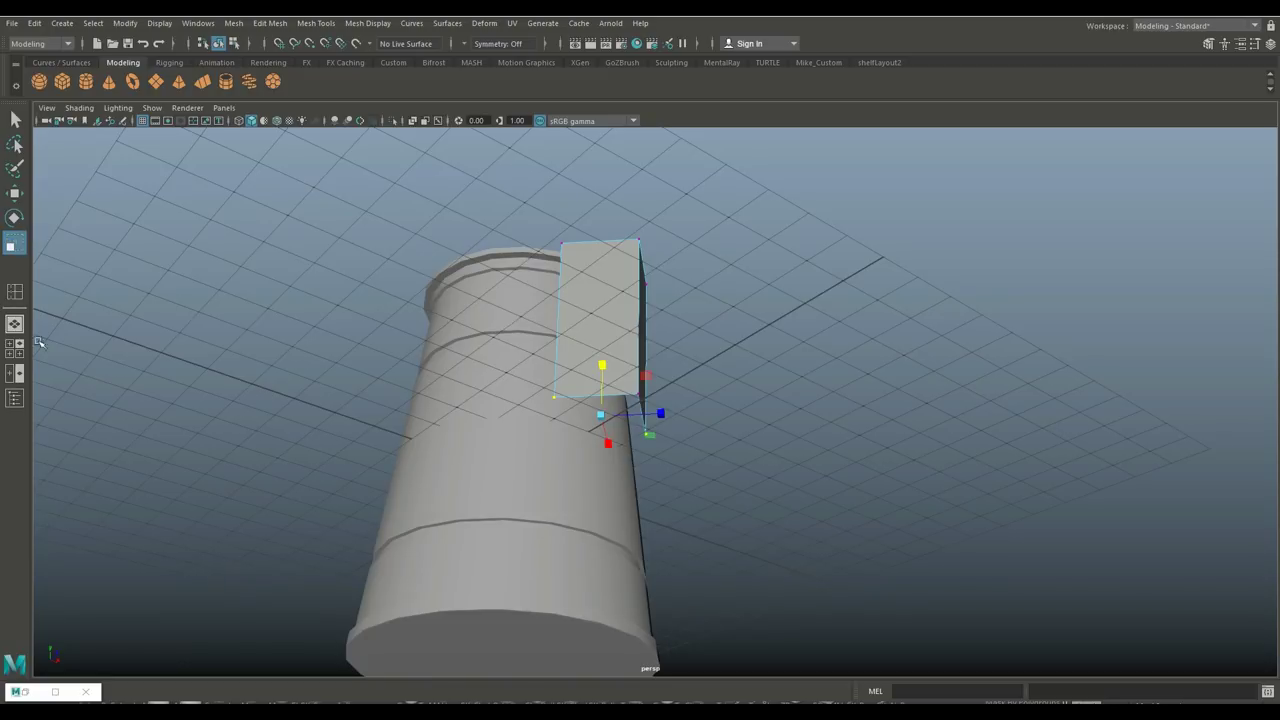
{"action": "left_click", "coordinate": [56, 691]}
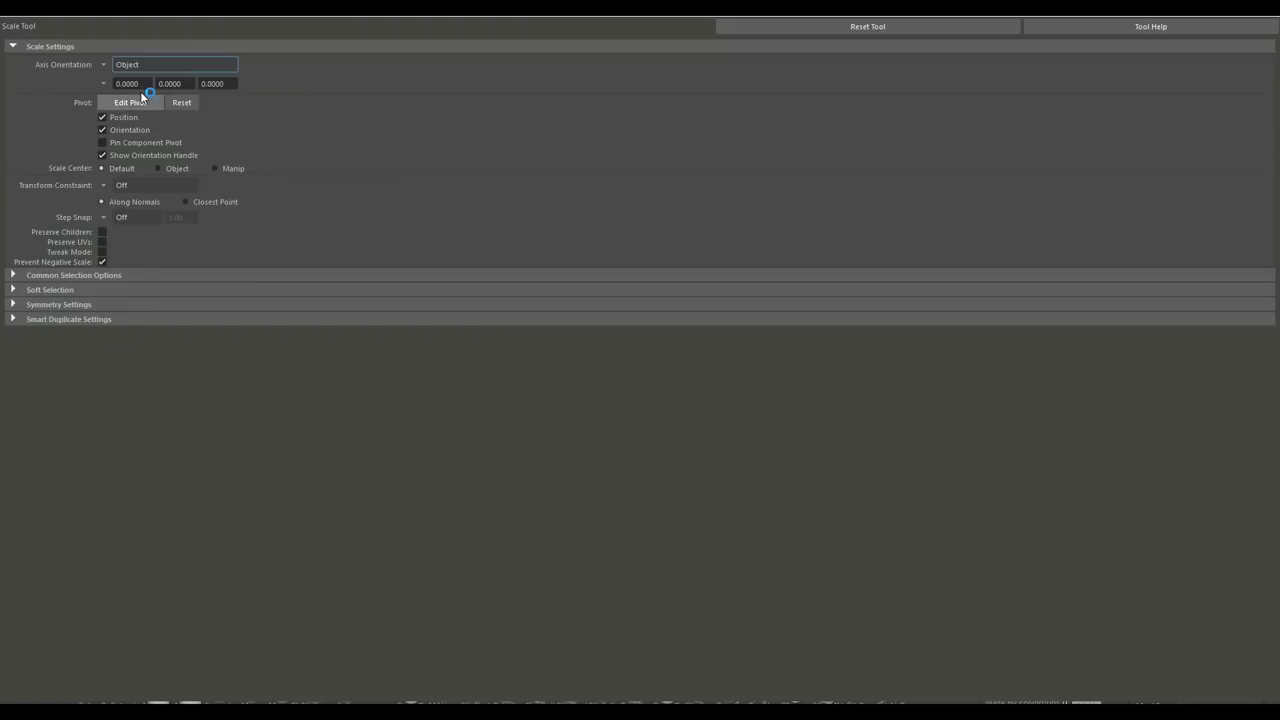
{"action": "left_click", "coordinate": [105, 66]}
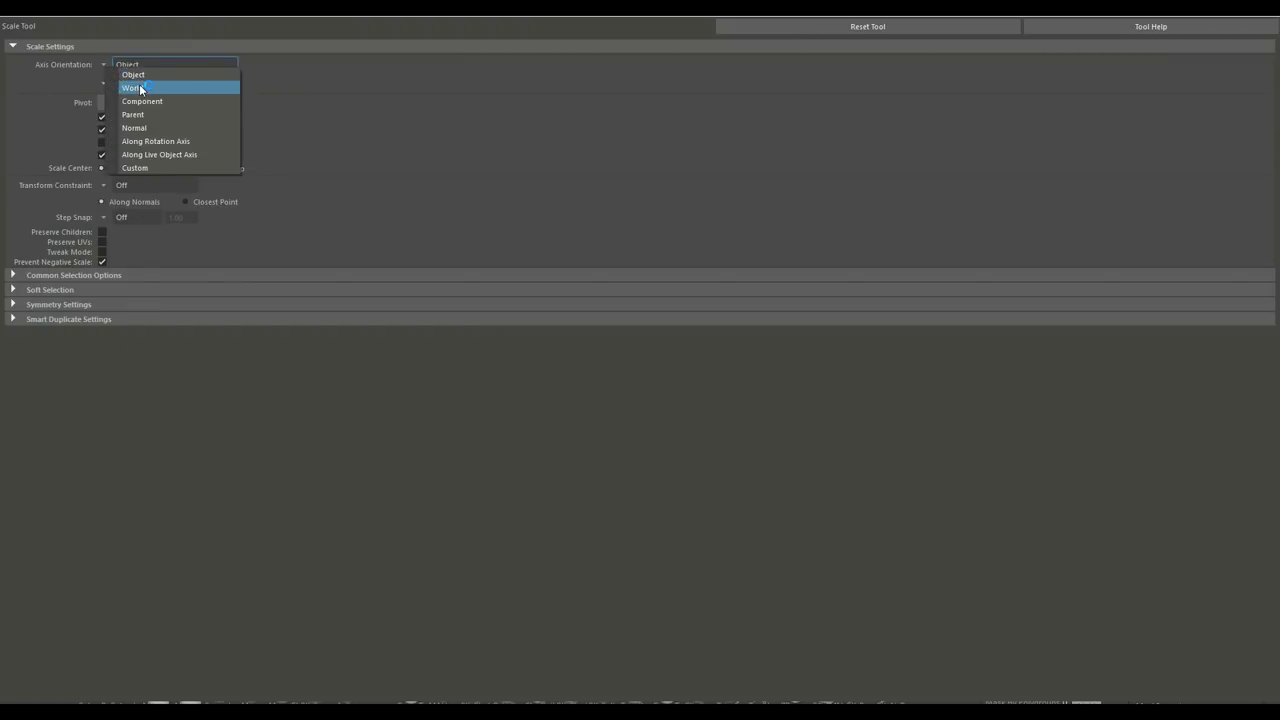
{"action": "left_click", "coordinate": [126, 86]}
{"action": "left_click", "coordinate": [1180, 18]}
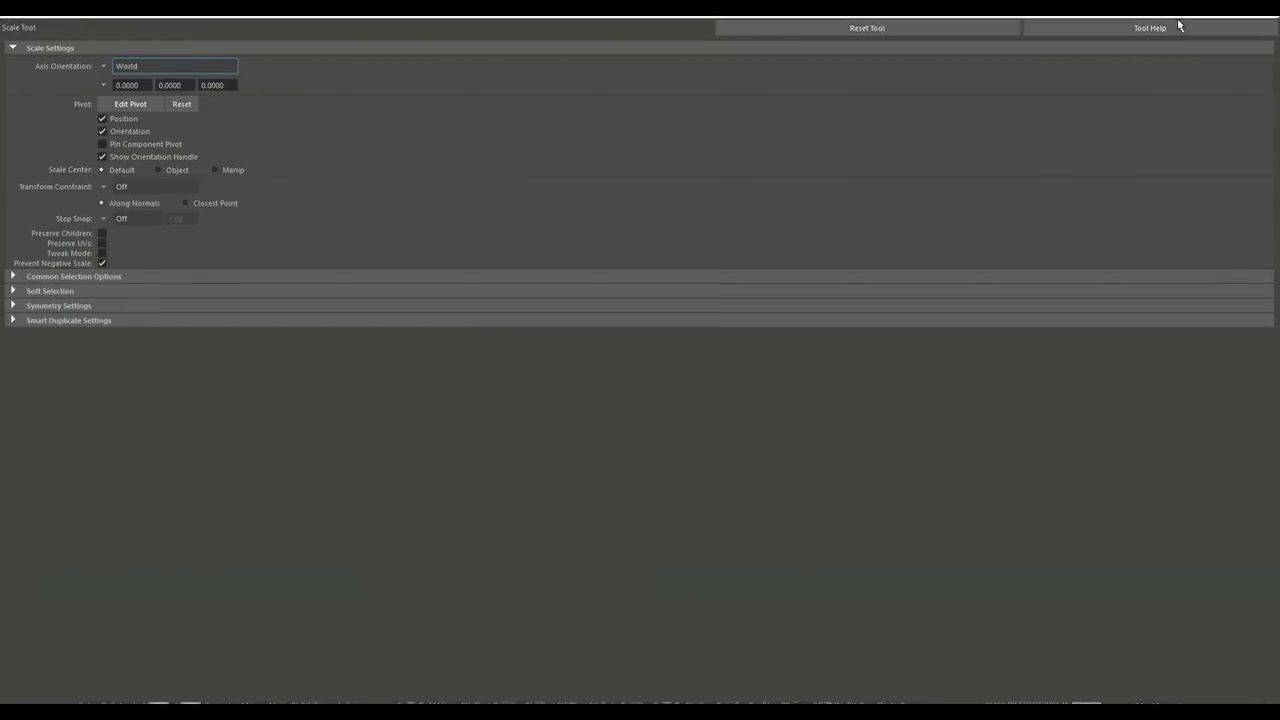
{"action": "left_click_drag", "start_coordinate": [648, 432], "coordinate": [600, 426]}
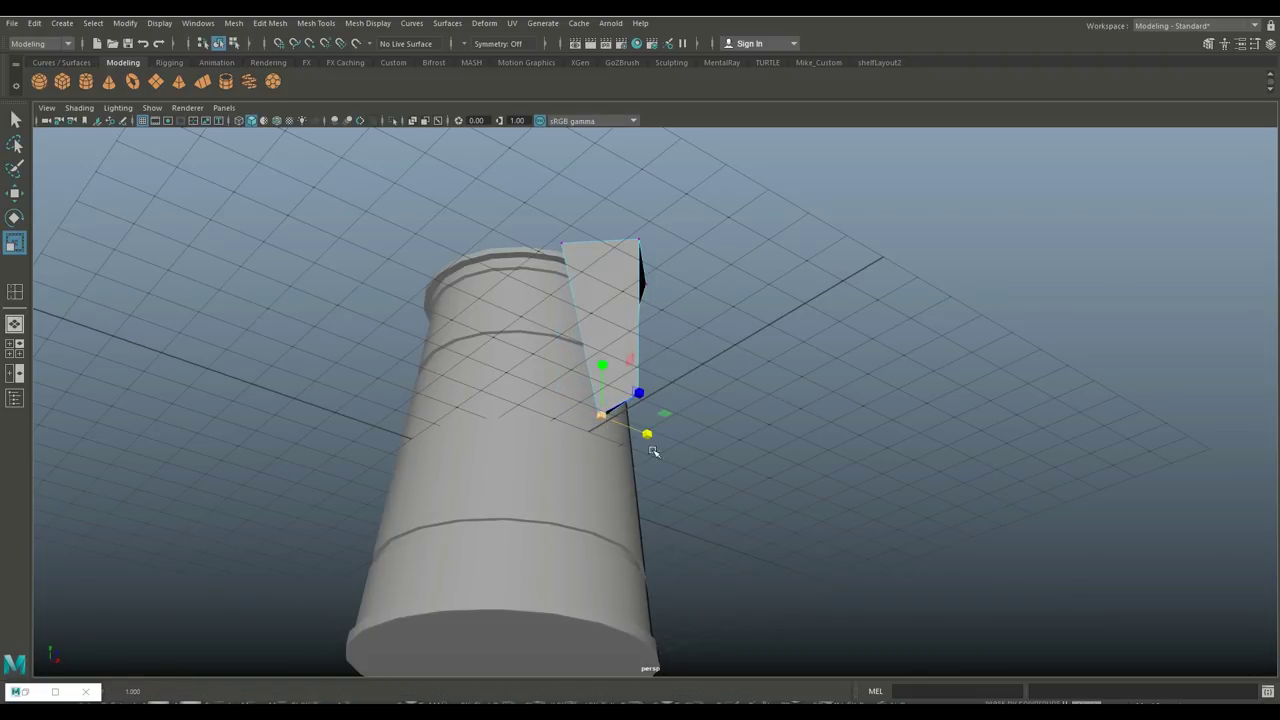
Merge the two drawn-together bottom vertices of the V panel.
{"action": "scroll", "coordinate": [680, 466], "scroll_direction": "up", "scroll_amount": 3}
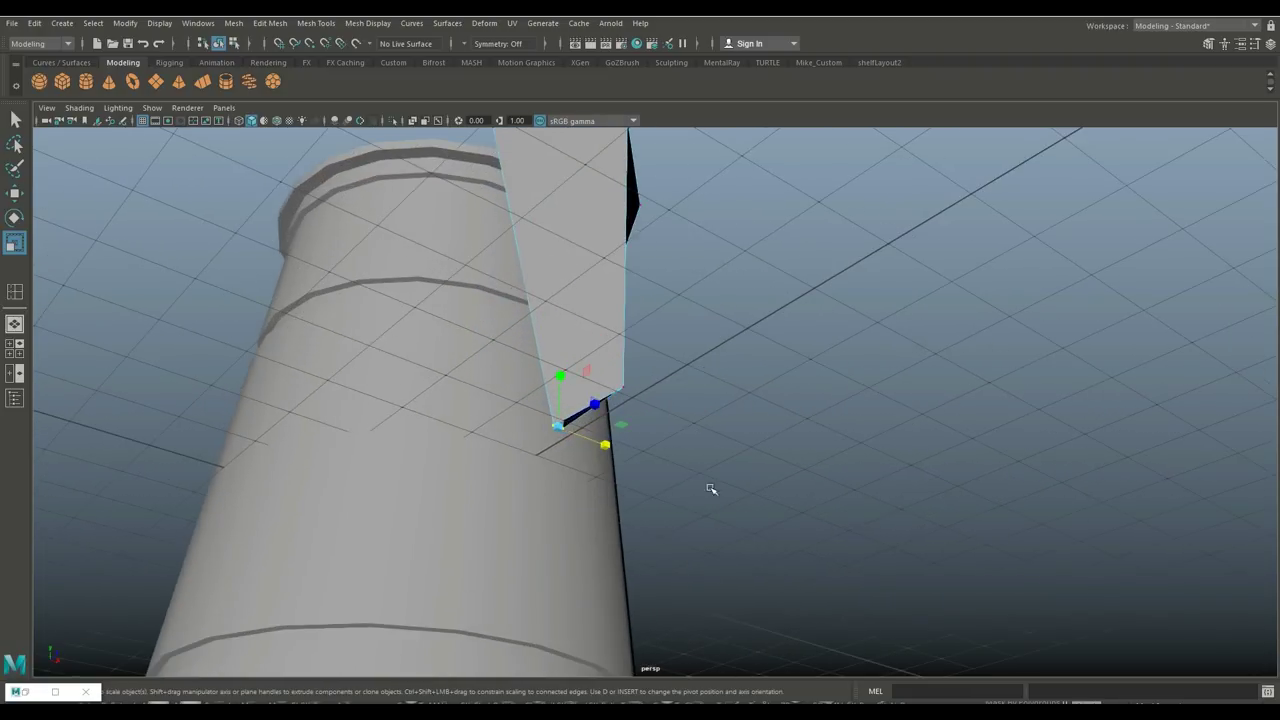
{"action": "left_click_drag", "start_coordinate": [710, 488], "coordinate": [737, 496], "text": "alt"}
{"action": "scroll", "coordinate": [746, 503], "scroll_direction": "up", "scroll_amount": 4}
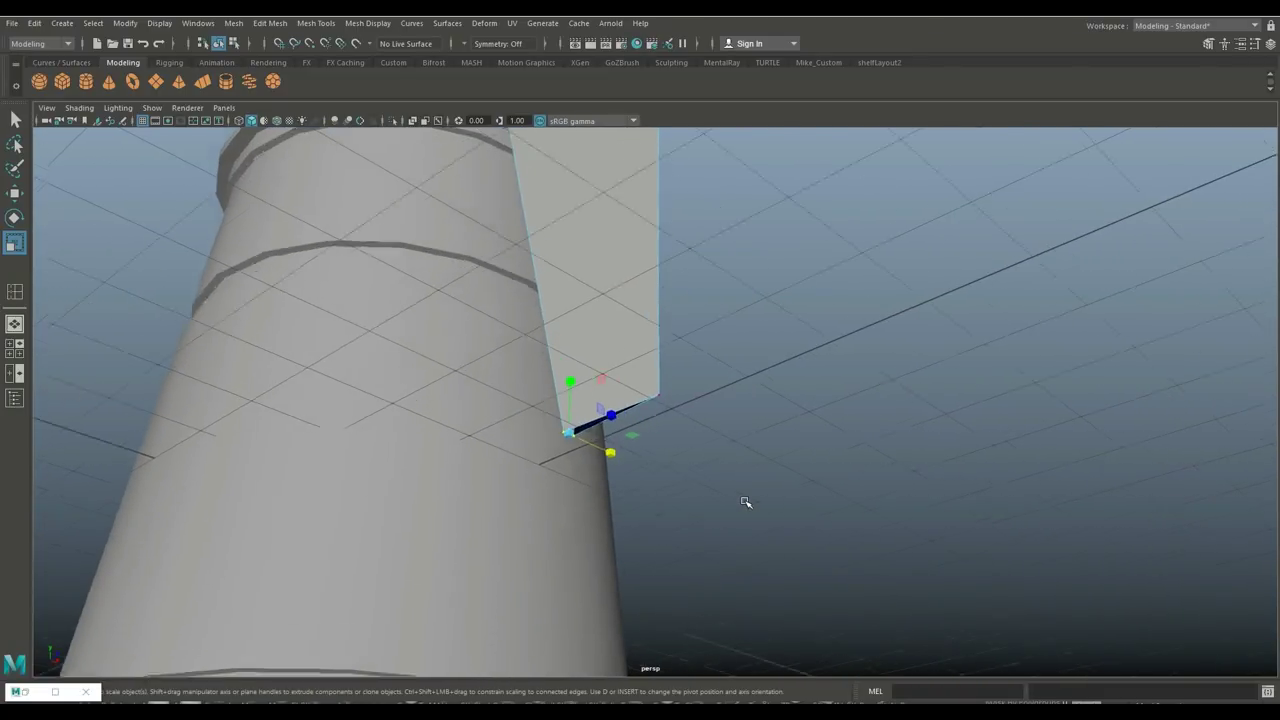
{"action": "middle_click_drag", "start_coordinate": [743, 500], "coordinate": [744, 559], "text": "alt"}
{"action": "left_click_drag", "start_coordinate": [744, 560], "coordinate": [767, 628], "text": "alt"}
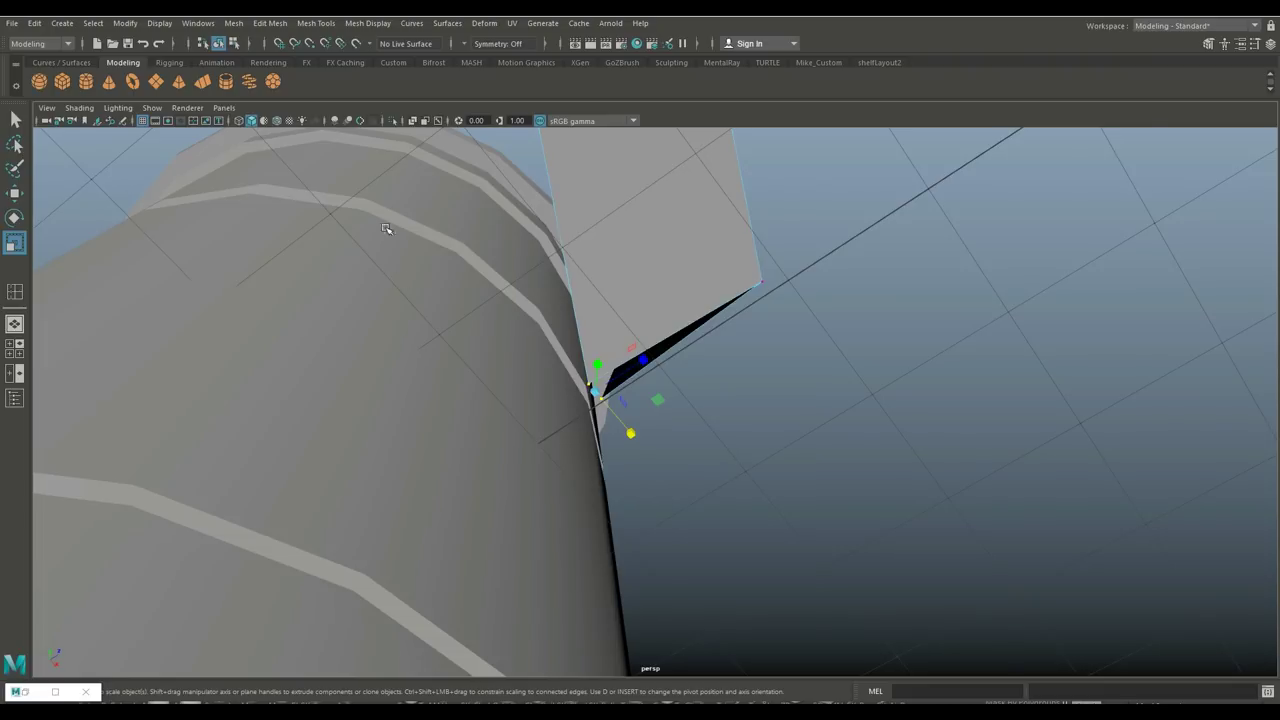
{"action": "left_click", "coordinate": [235, 23]}
{"action": "mouse_move", "coordinate": [268, 23]}
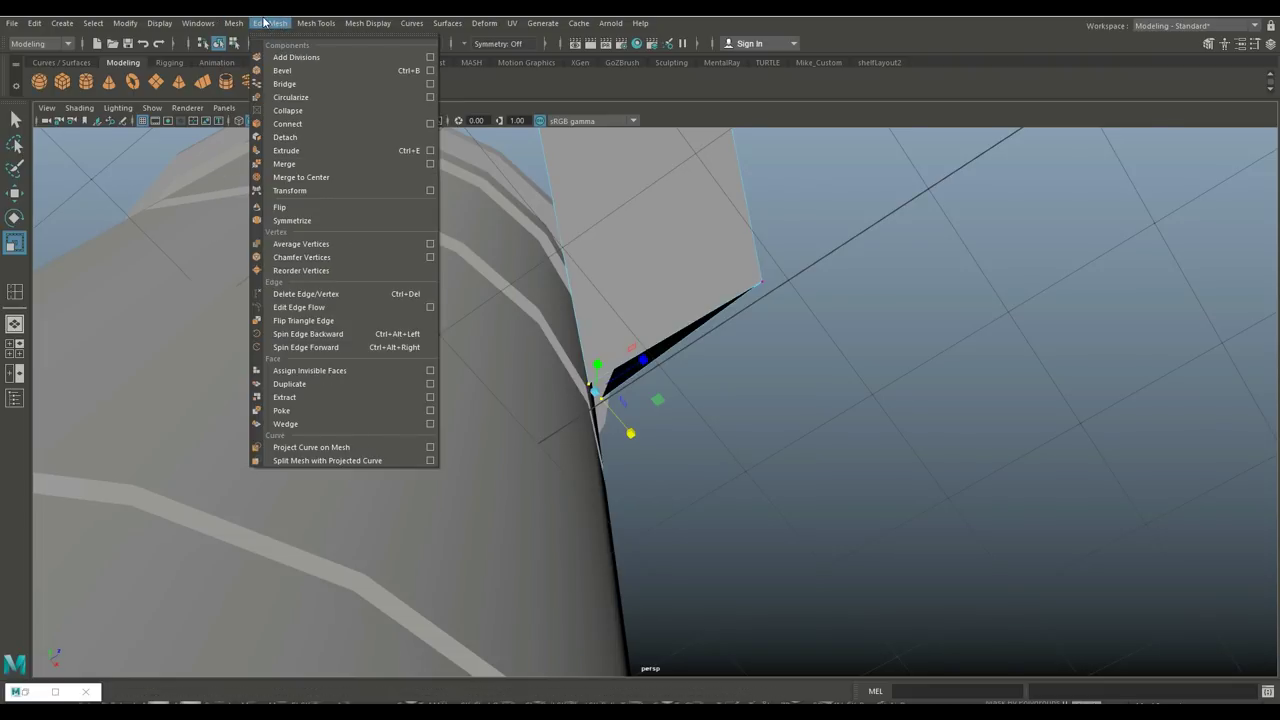
{"action": "left_click", "coordinate": [302, 163]}
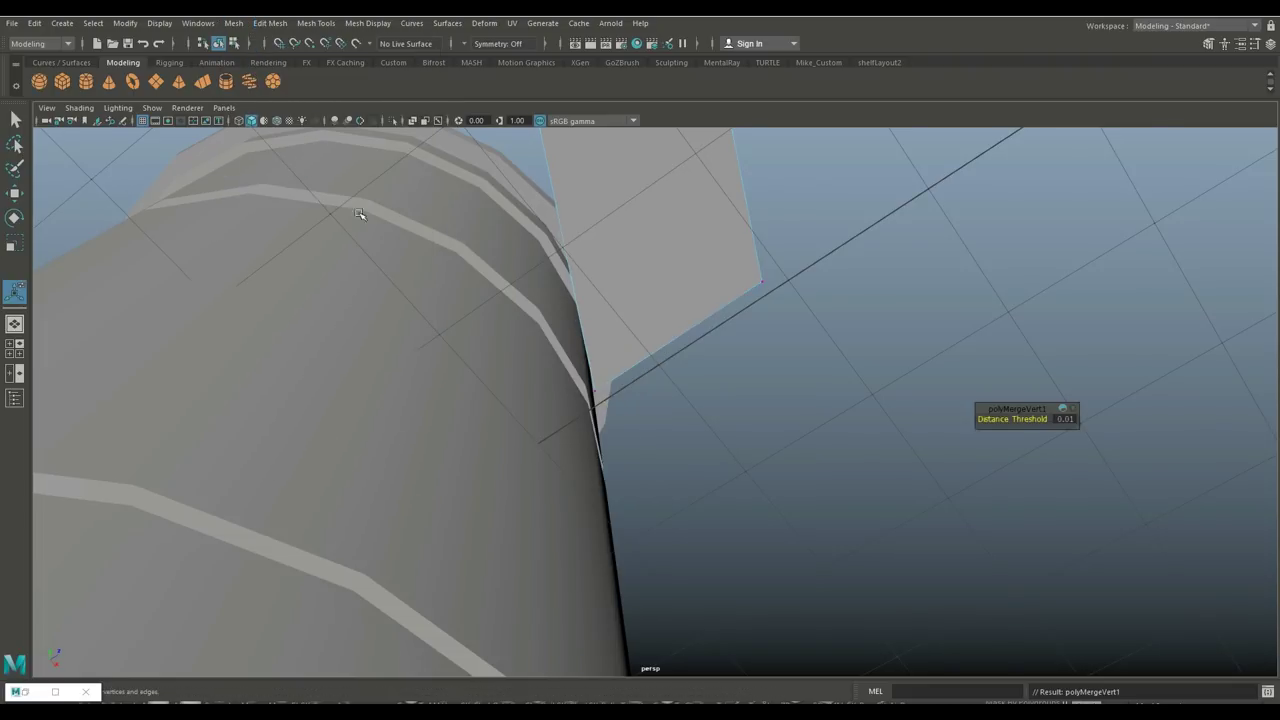
Set the Insert Edge Loop tool to multiple edge loops and insert four evenly spaced horizontal loops across the V panel.
{"action": "scroll", "coordinate": [739, 351], "scroll_direction": "down", "scroll_amount": 4}
{"action": "left_click_drag", "start_coordinate": [763, 397], "coordinate": [705, 410], "text": "alt"}
{"action": "left_click", "coordinate": [314, 26]}
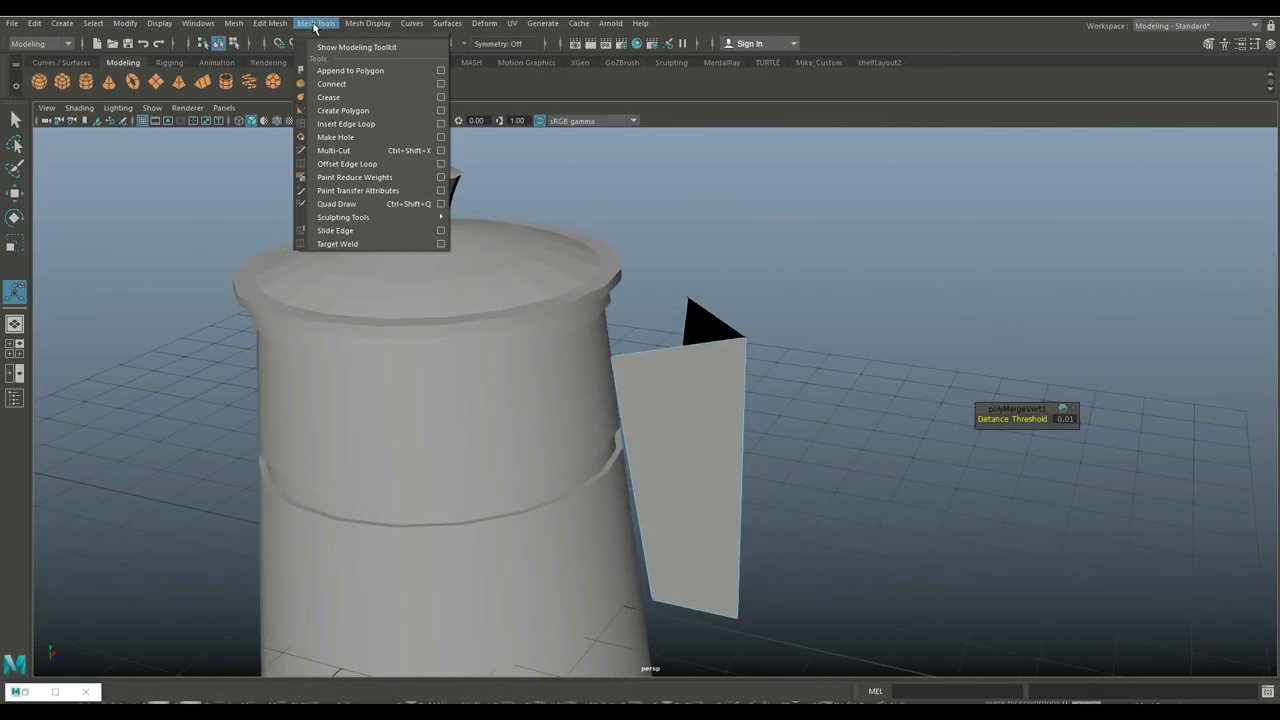
{"action": "left_click", "coordinate": [362, 121]}
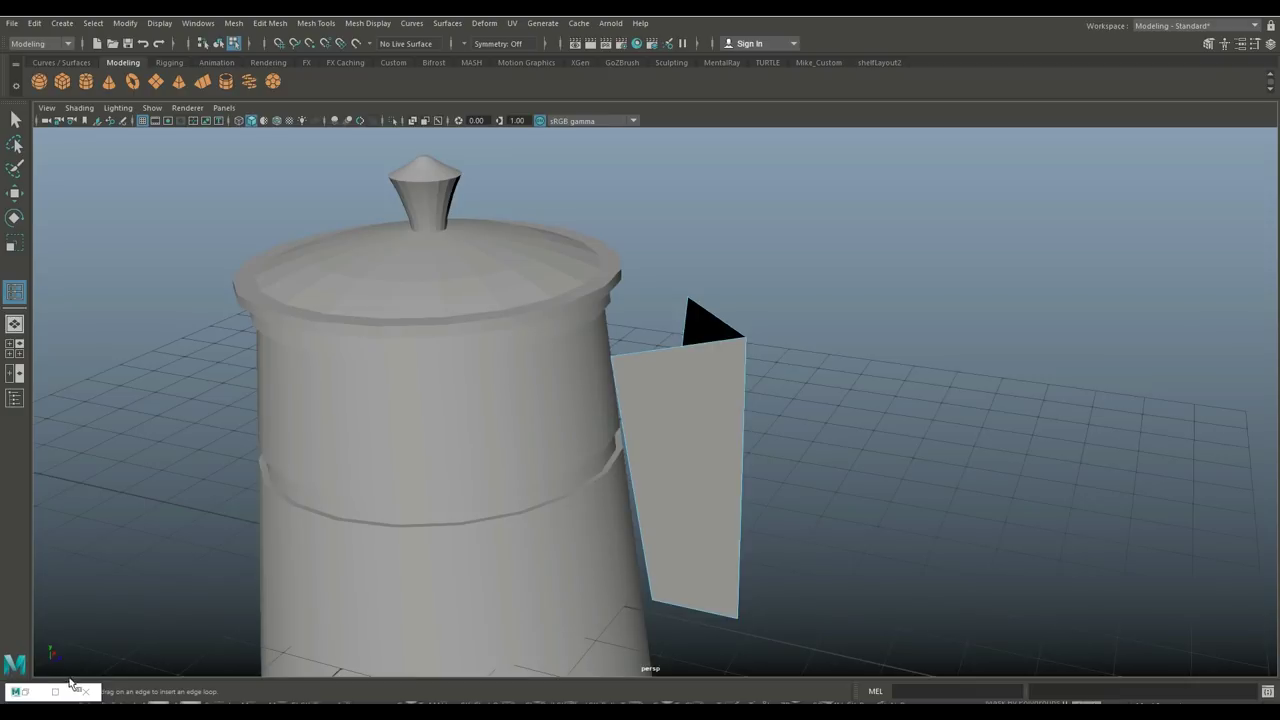
{"action": "left_click", "coordinate": [55, 691]}
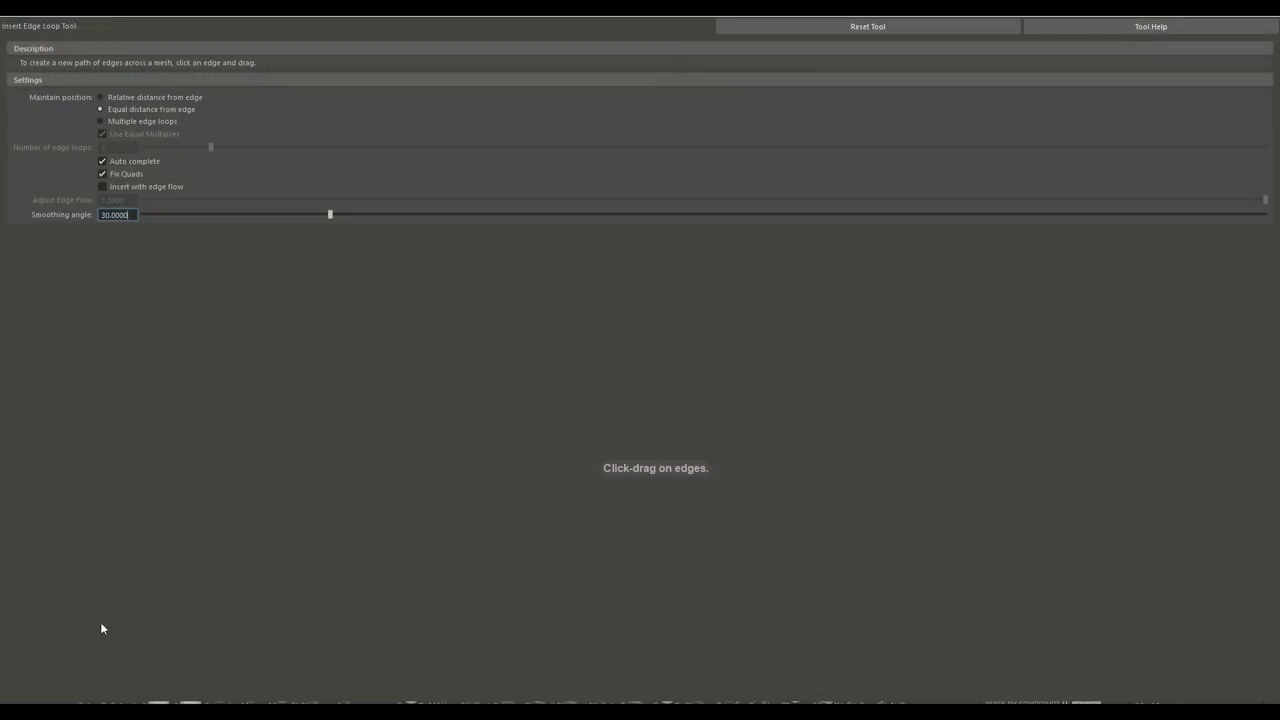
{"action": "left_click", "coordinate": [101, 122]}
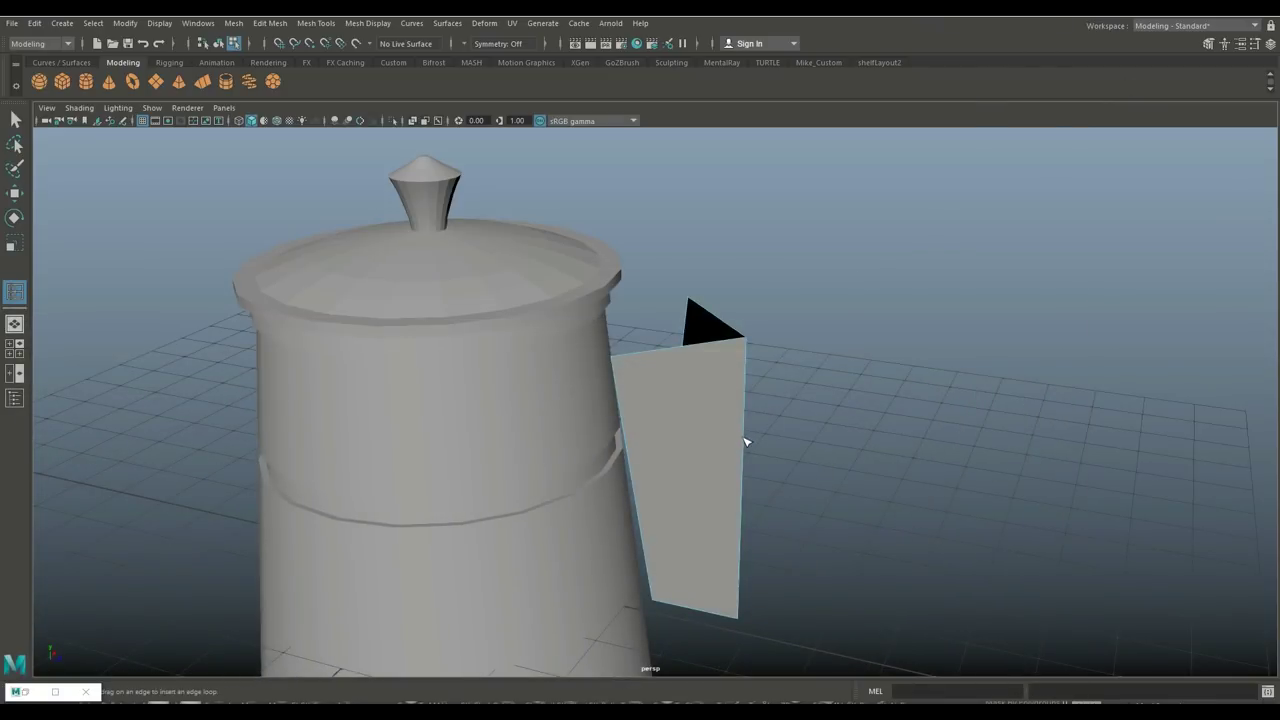
{"action": "left_click", "coordinate": [746, 439]}
{"action": "key", "text": "q"}
{"action": "scroll", "coordinate": [853, 447], "scroll_direction": "down", "scroll_amount": 2}
Return the V panel to object mode and move it inward until its lower end meets the container wall.
{"action": "left_click_drag", "start_coordinate": [853, 447], "coordinate": [861, 370], "text": "alt"}
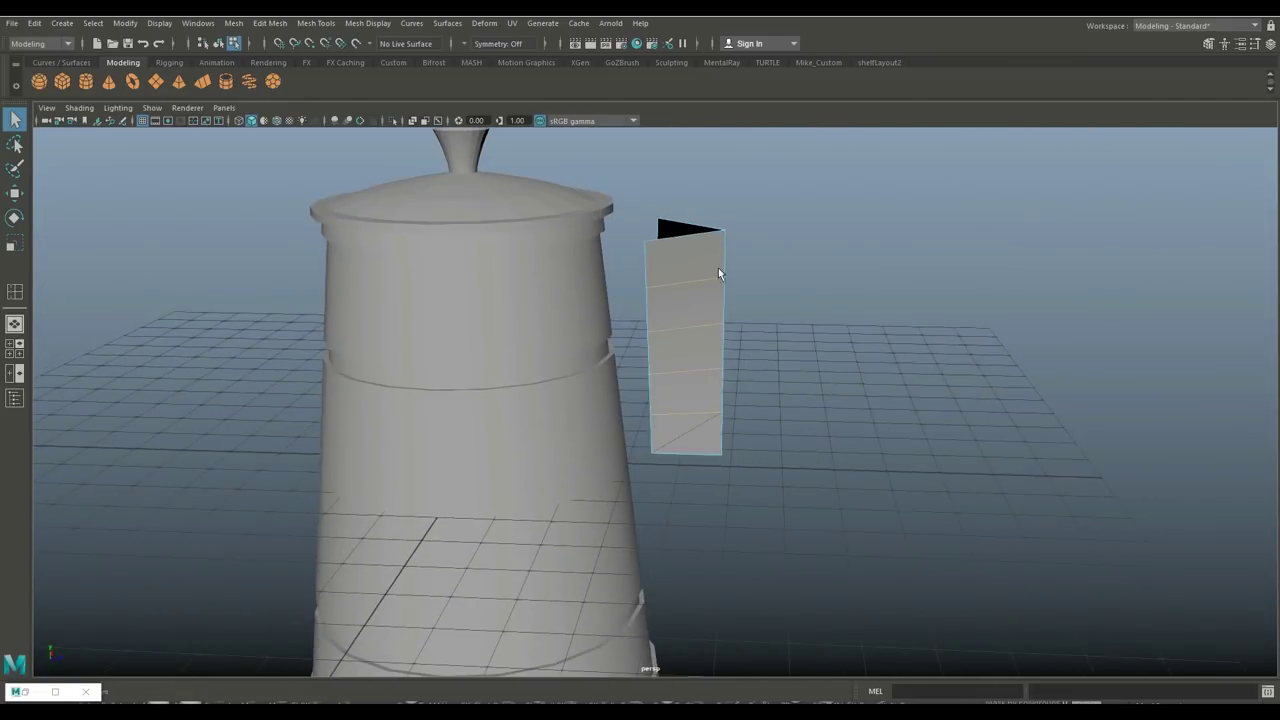
{"action": "right_click_drag", "start_coordinate": [704, 254], "coordinate": [770, 236]}
{"action": "key", "text": "w"}
{"action": "left_click_drag", "start_coordinate": [714, 349], "coordinate": [690, 368]}
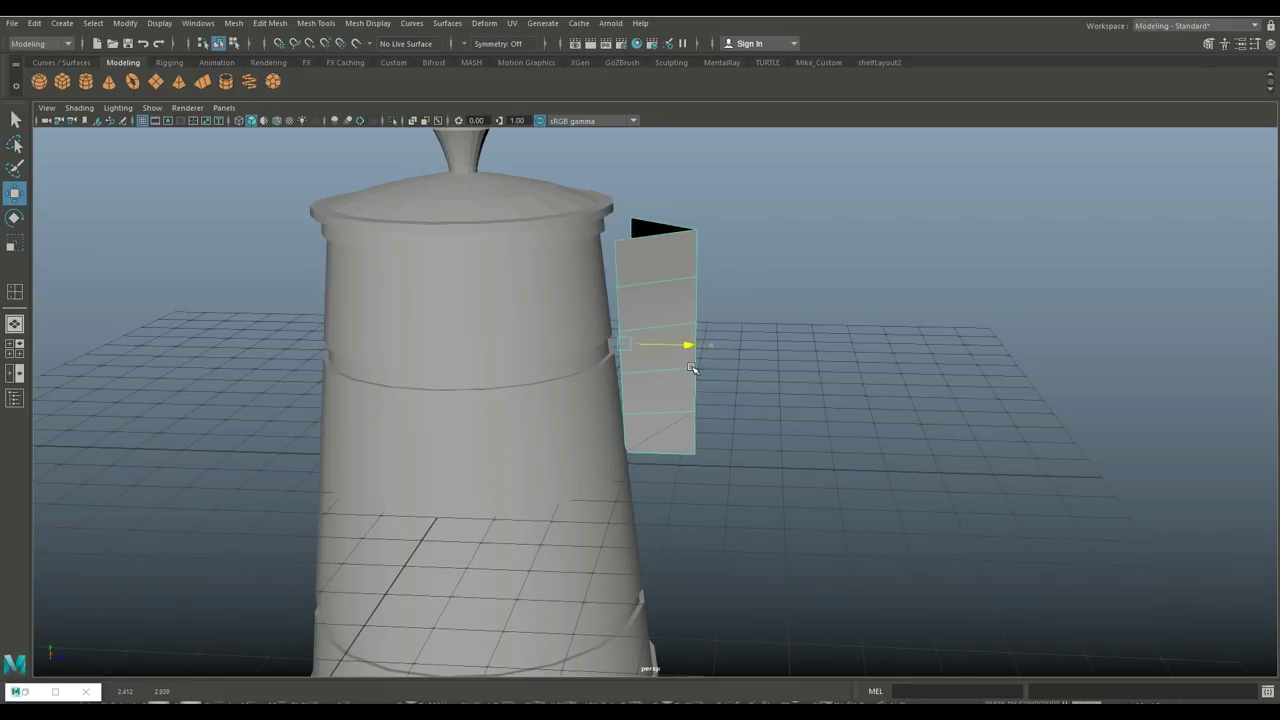
In the side view, select the panel's top row of vertices and lower it slightly.
{"action": "left_click_drag", "start_coordinate": [718, 443], "coordinate": [778, 524], "text": "alt"}
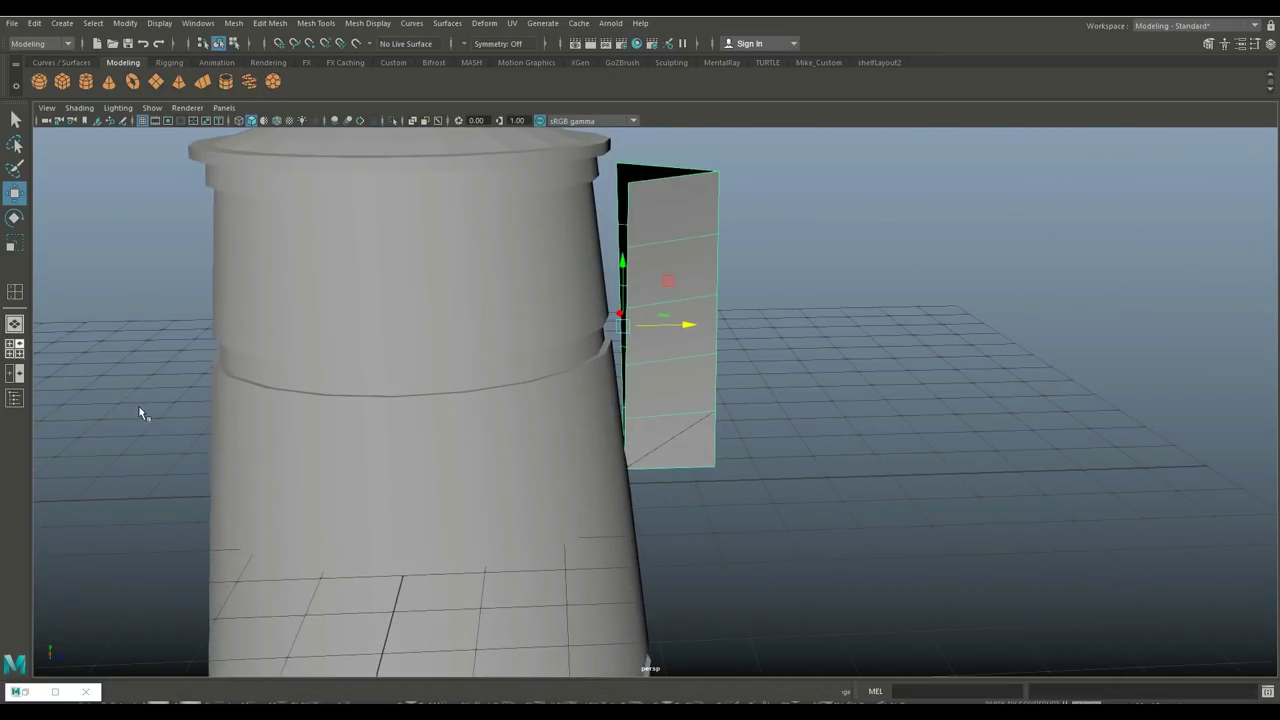
{"action": "key", "text": "space"}
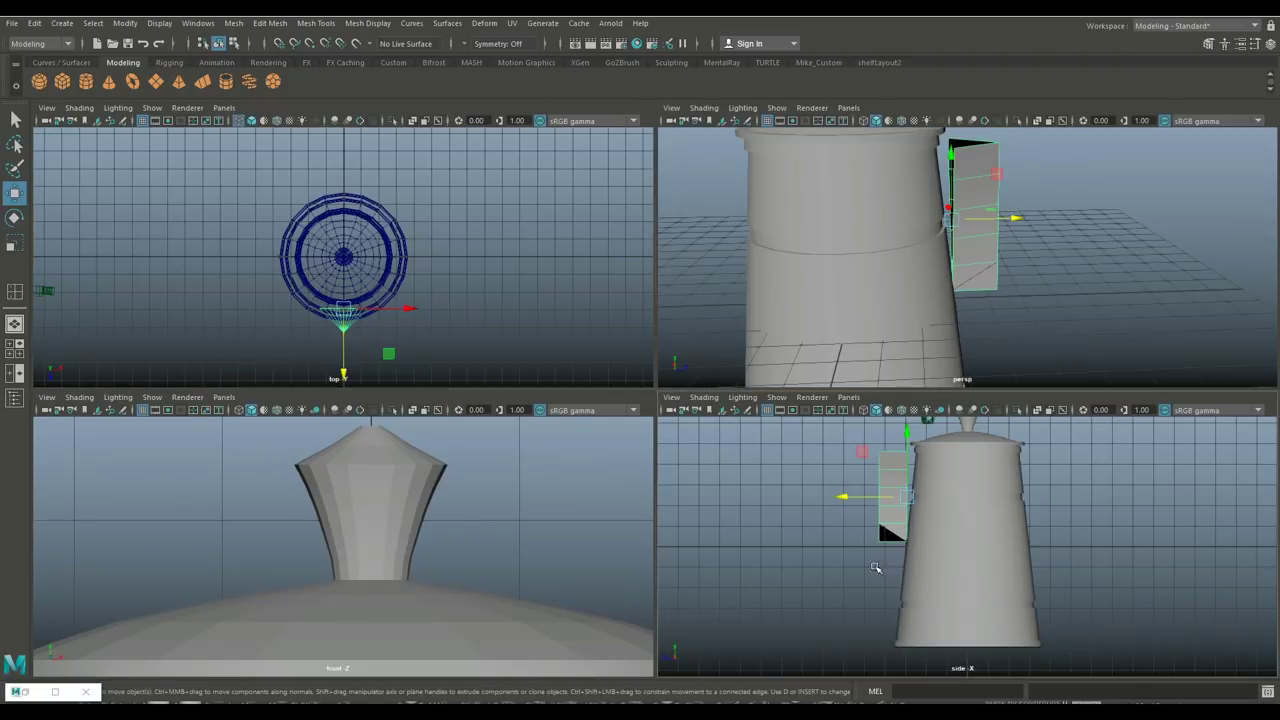
{"action": "key", "text": "space"}
{"action": "middle_click_drag", "start_coordinate": [623, 366], "coordinate": [734, 429], "text": "alt"}
{"action": "scroll", "coordinate": [671, 483], "scroll_direction": "up", "scroll_amount": 3}
{"action": "right_click", "coordinate": [528, 318]}
{"action": "left_click", "coordinate": [461, 310]}
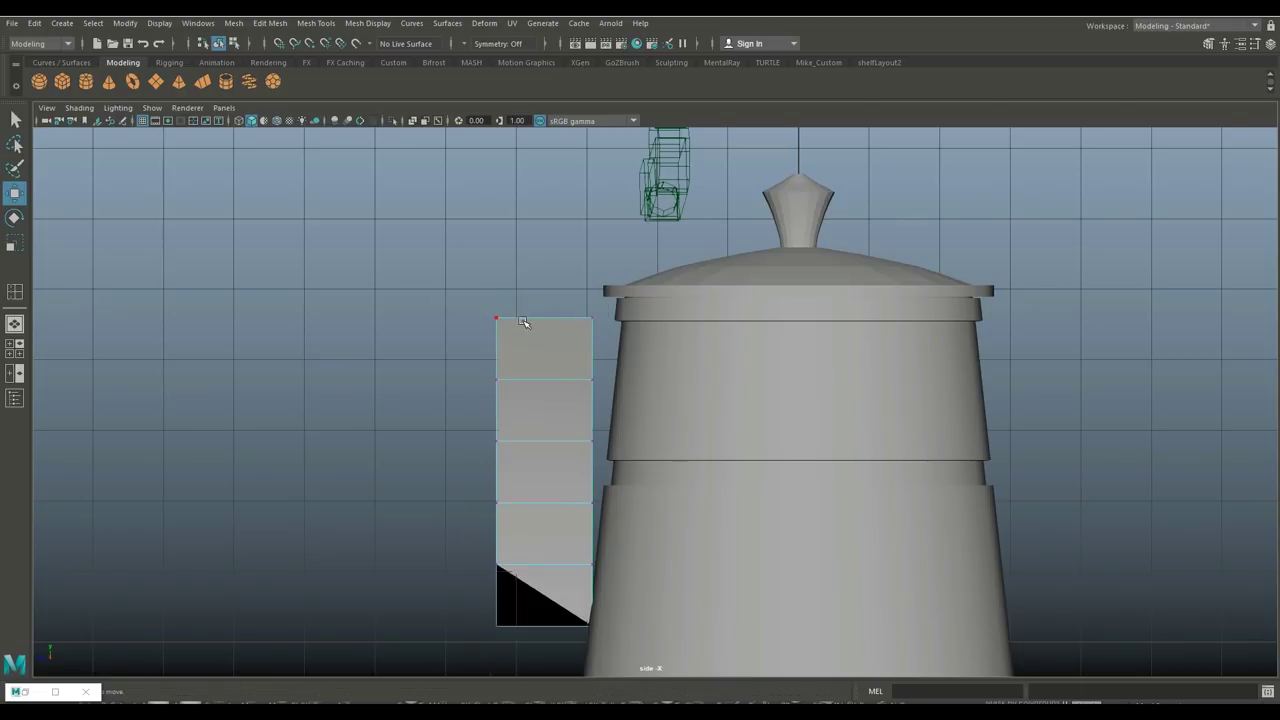
{"action": "left_click_drag", "start_coordinate": [632, 338], "coordinate": [632, 338]}
{"action": "left_click_drag", "start_coordinate": [545, 253], "coordinate": [546, 280]}
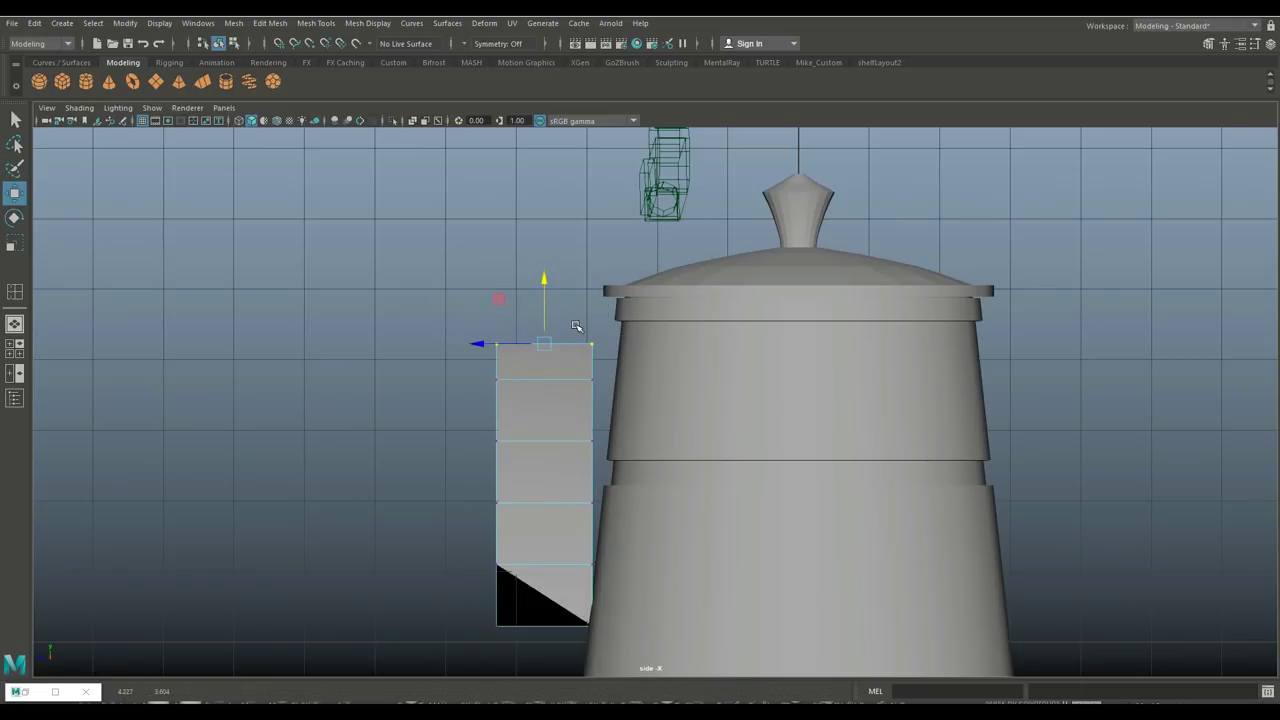
Move the panel's container-side vertices above the bottom row inward one level at a time, following the container's sloped wall.
{"action": "left_click_drag", "start_coordinate": [576, 326], "coordinate": [620, 364]}
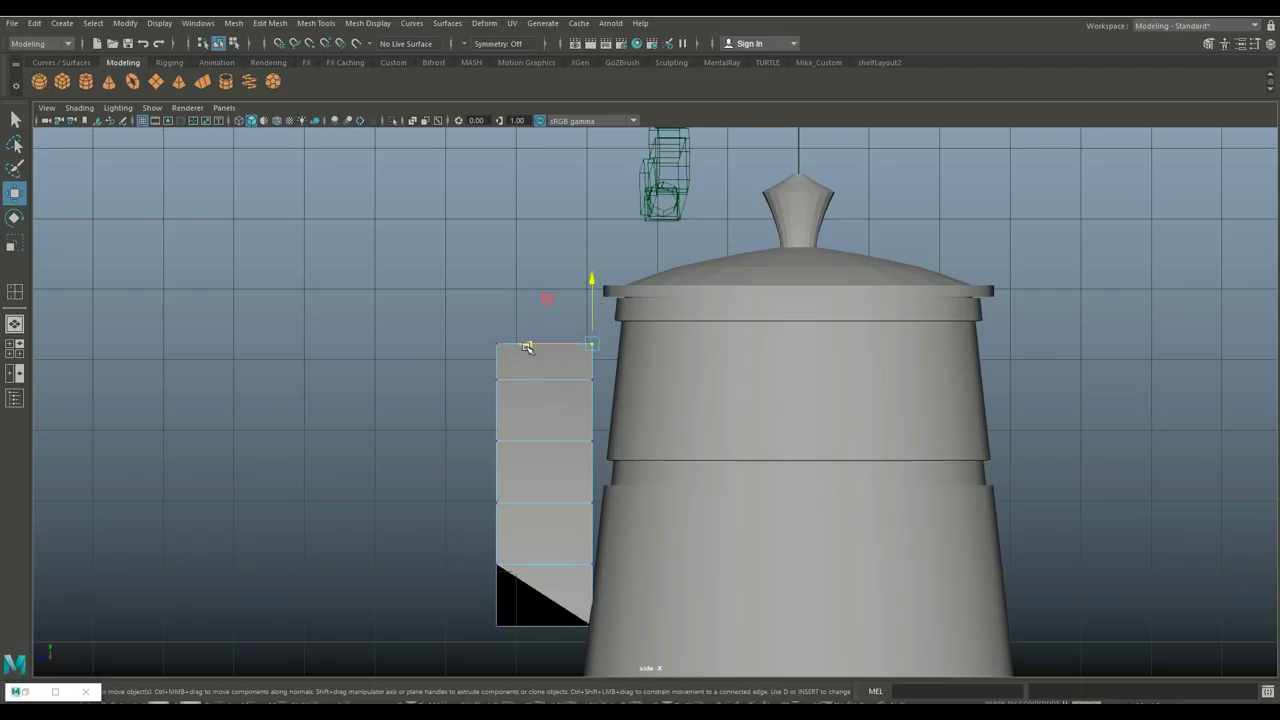
{"action": "left_click_drag", "start_coordinate": [527, 347], "coordinate": [571, 389]}
{"action": "left_click", "coordinate": [590, 381]}
{"action": "left_click", "coordinate": [593, 442]}
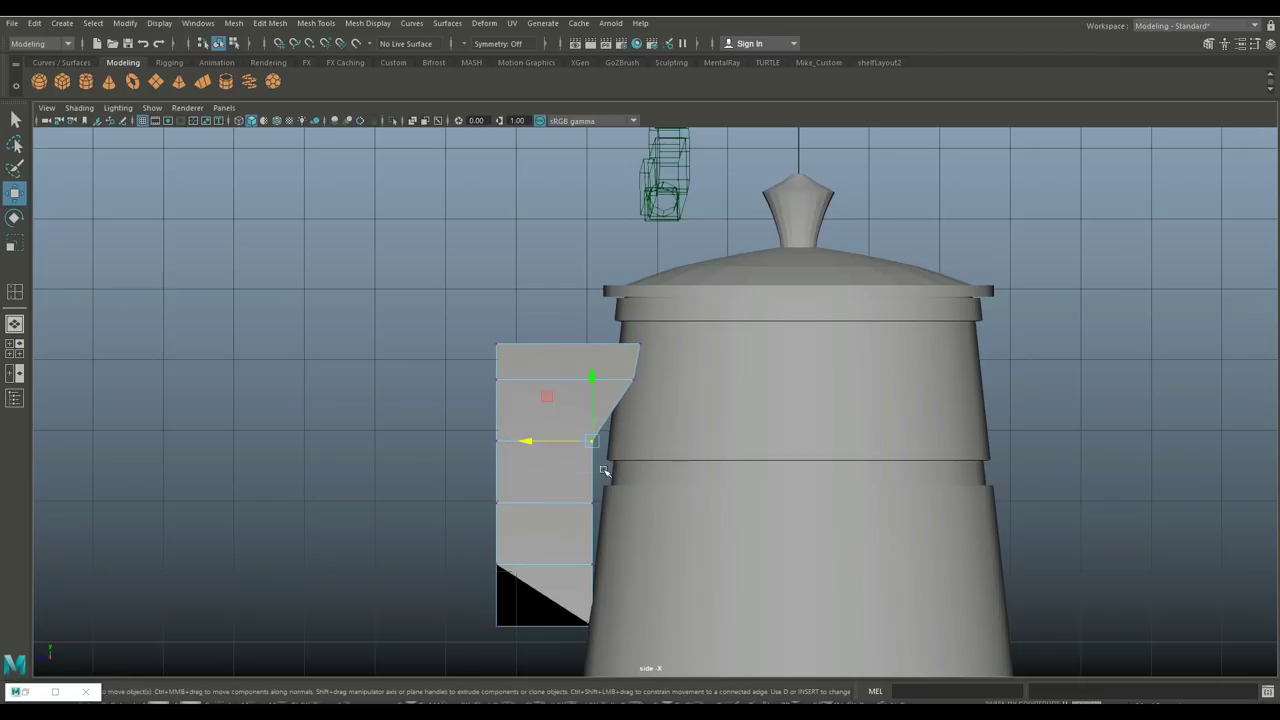
{"action": "left_click_drag", "start_coordinate": [524, 442], "coordinate": [555, 445]}
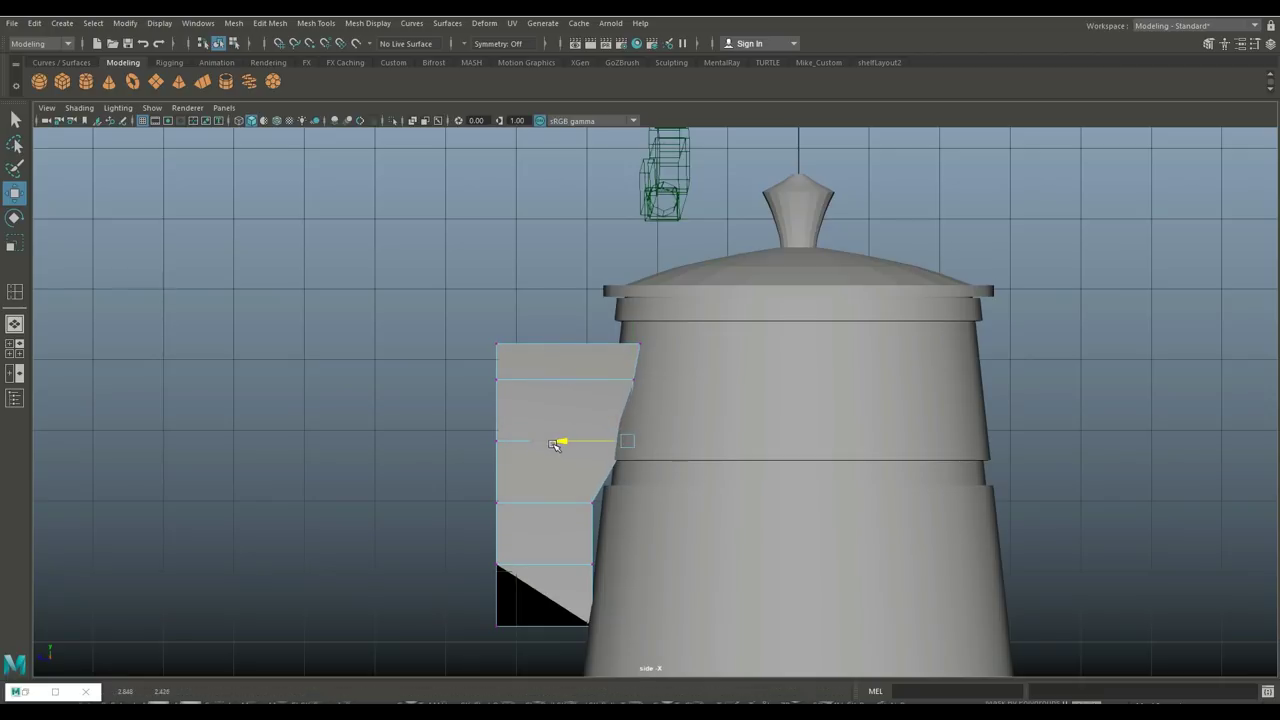
{"action": "left_click", "coordinate": [593, 503]}
{"action": "left_click_drag", "start_coordinate": [530, 505], "coordinate": [555, 510]}
{"action": "left_click_drag", "start_coordinate": [607, 586], "coordinate": [607, 587]}
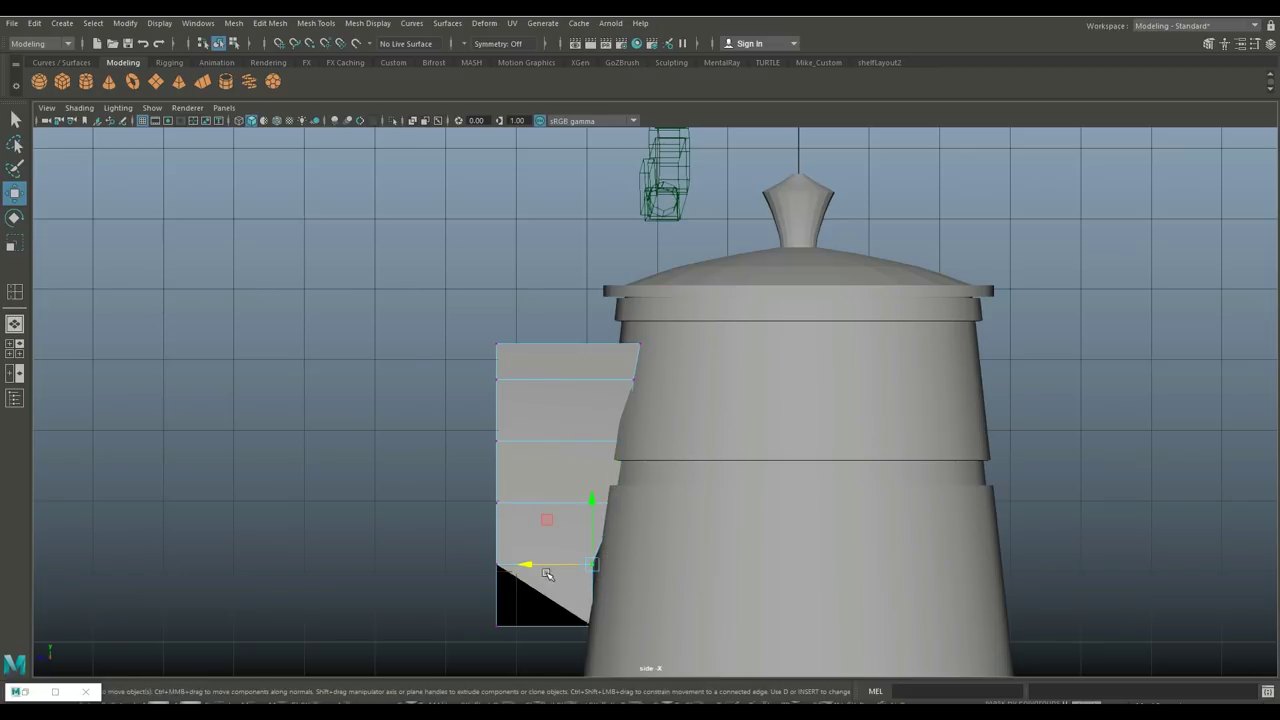
{"action": "left_click_drag", "start_coordinate": [522, 564], "coordinate": [539, 568]}
In wireframe display, move the bottom container-side vertex into the wall and fine-tune the vertices of two higher rows to even the slope.
{"action": "middle_click_drag", "start_coordinate": [533, 572], "coordinate": [498, 472], "text": "alt"}
{"action": "key", "text": "4"}
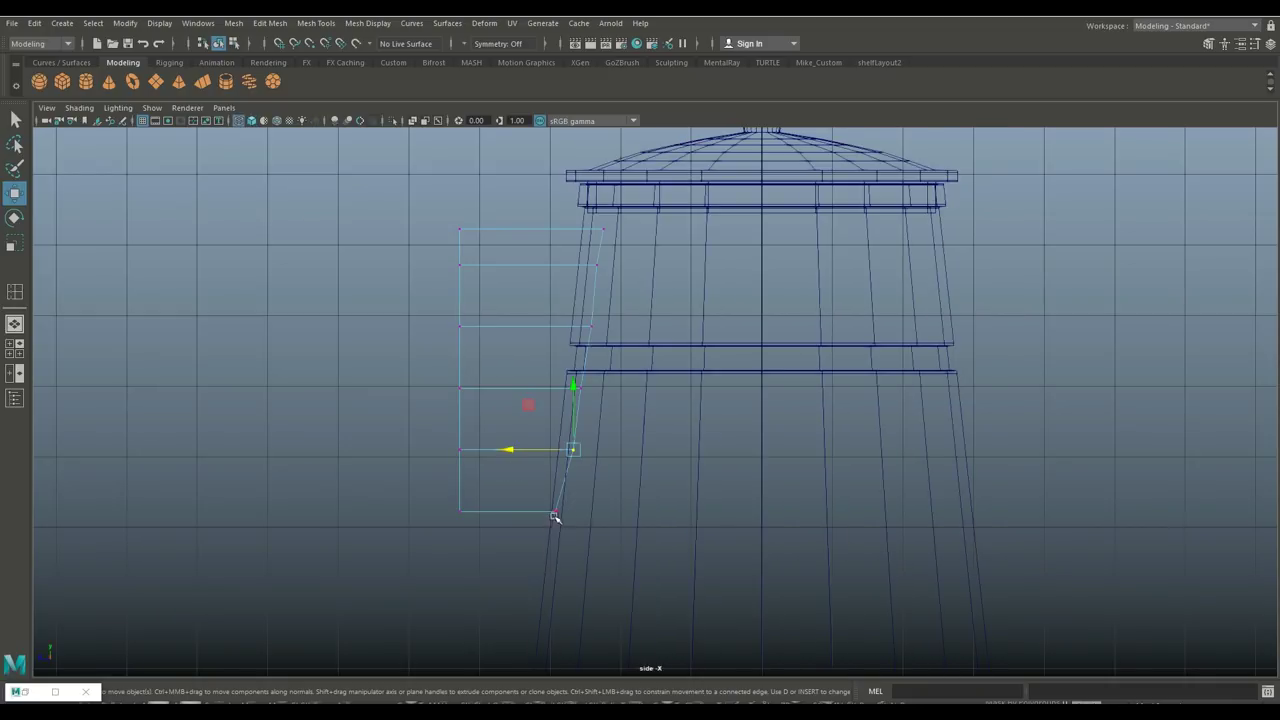
{"action": "left_click", "coordinate": [558, 519]}
{"action": "left_click_drag", "start_coordinate": [491, 512], "coordinate": [502, 514]}
{"action": "middle_click_drag", "start_coordinate": [630, 469], "coordinate": [647, 536], "text": "alt"}
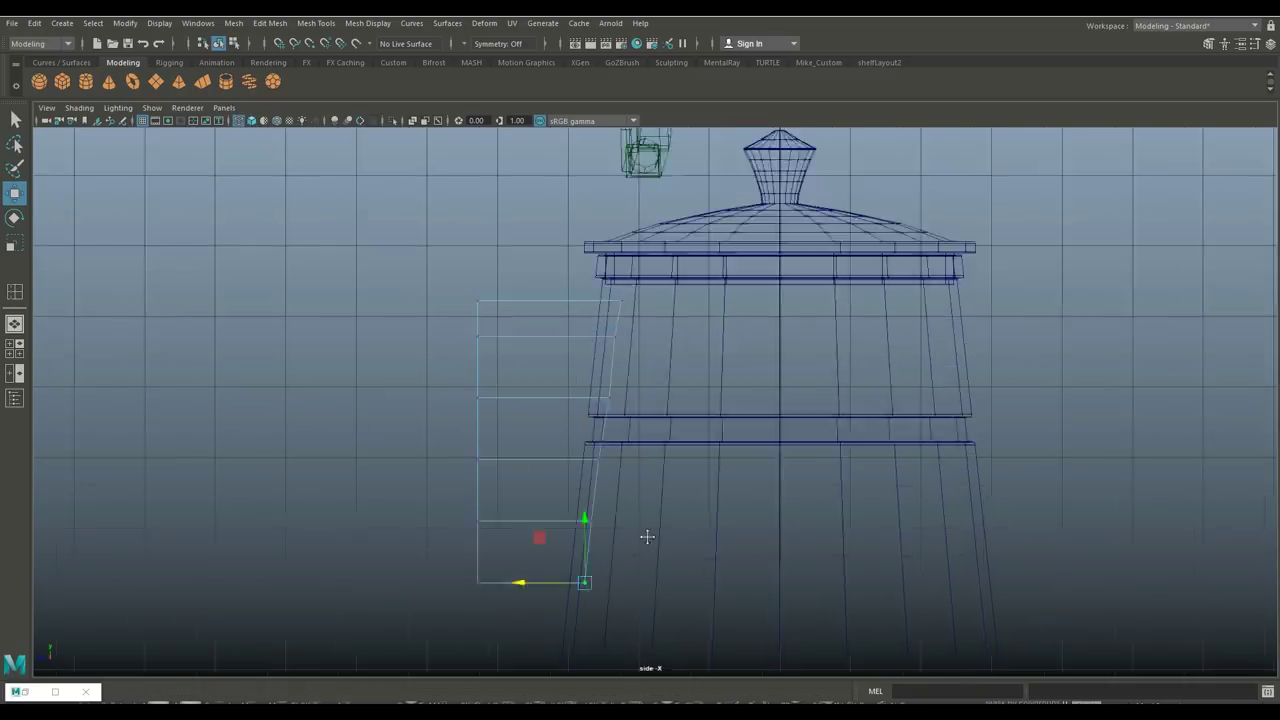
{"action": "left_click", "coordinate": [600, 462]}
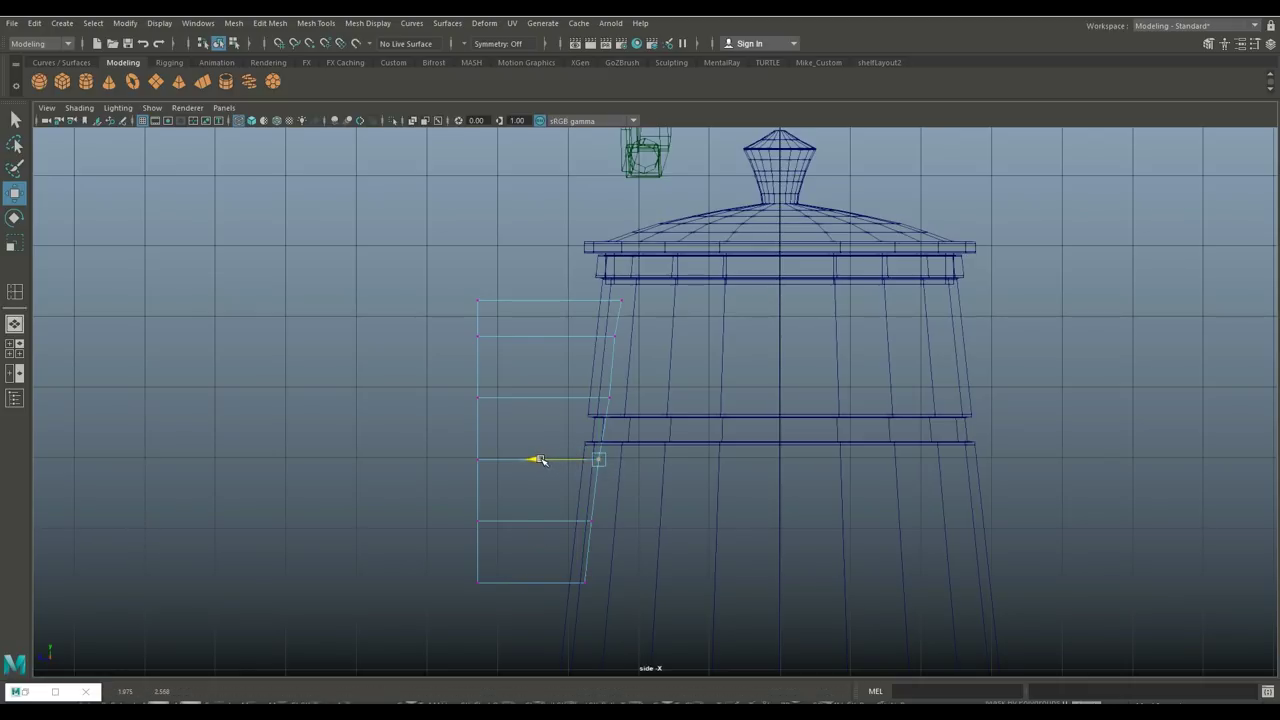
{"action": "left_click", "coordinate": [614, 337]}
{"action": "left_click_drag", "start_coordinate": [548, 333], "coordinate": [552, 335]}
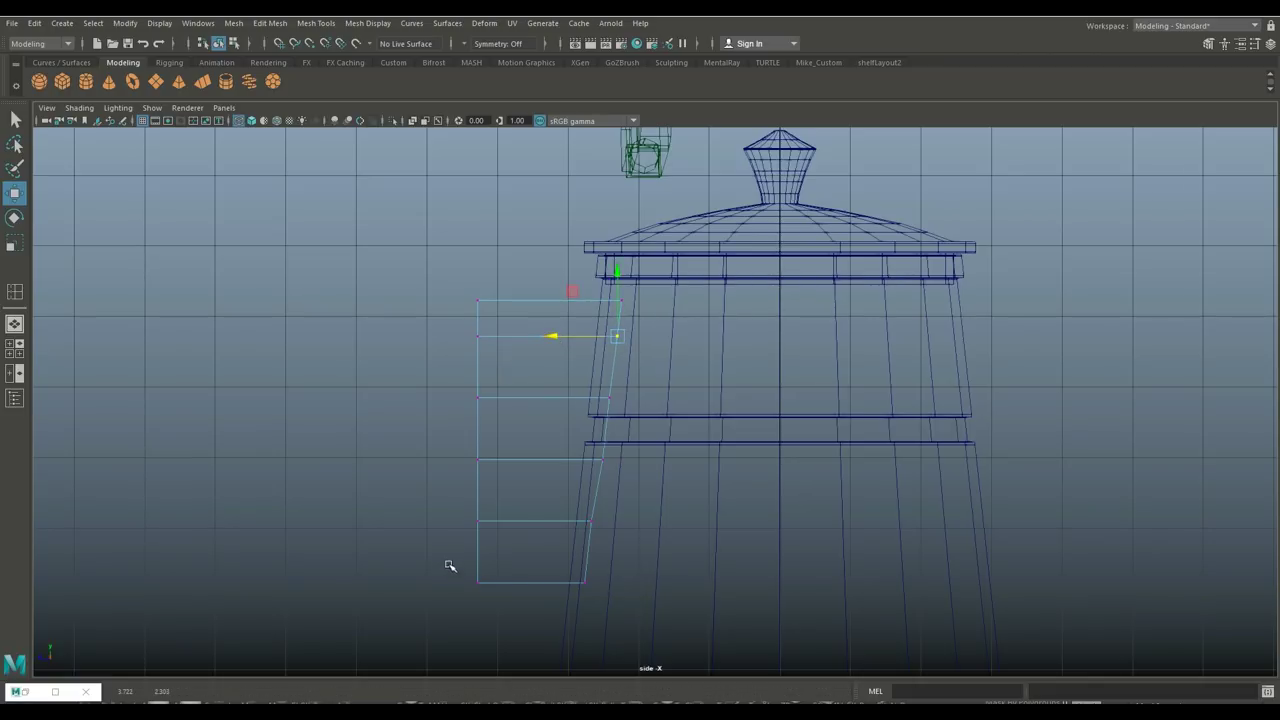
Move the outer-edge vertices below the top row inward so the spout tapers from a wide top to a narrow bottom.
{"action": "left_click_drag", "start_coordinate": [450, 566], "coordinate": [492, 608]}
{"action": "left_click_drag", "start_coordinate": [411, 582], "coordinate": [499, 609]}
{"action": "left_click_drag", "start_coordinate": [455, 510], "coordinate": [489, 537]}
{"action": "left_click_drag", "start_coordinate": [416, 521], "coordinate": [490, 545]}
{"action": "left_click_drag", "start_coordinate": [494, 351], "coordinate": [429, 345]}
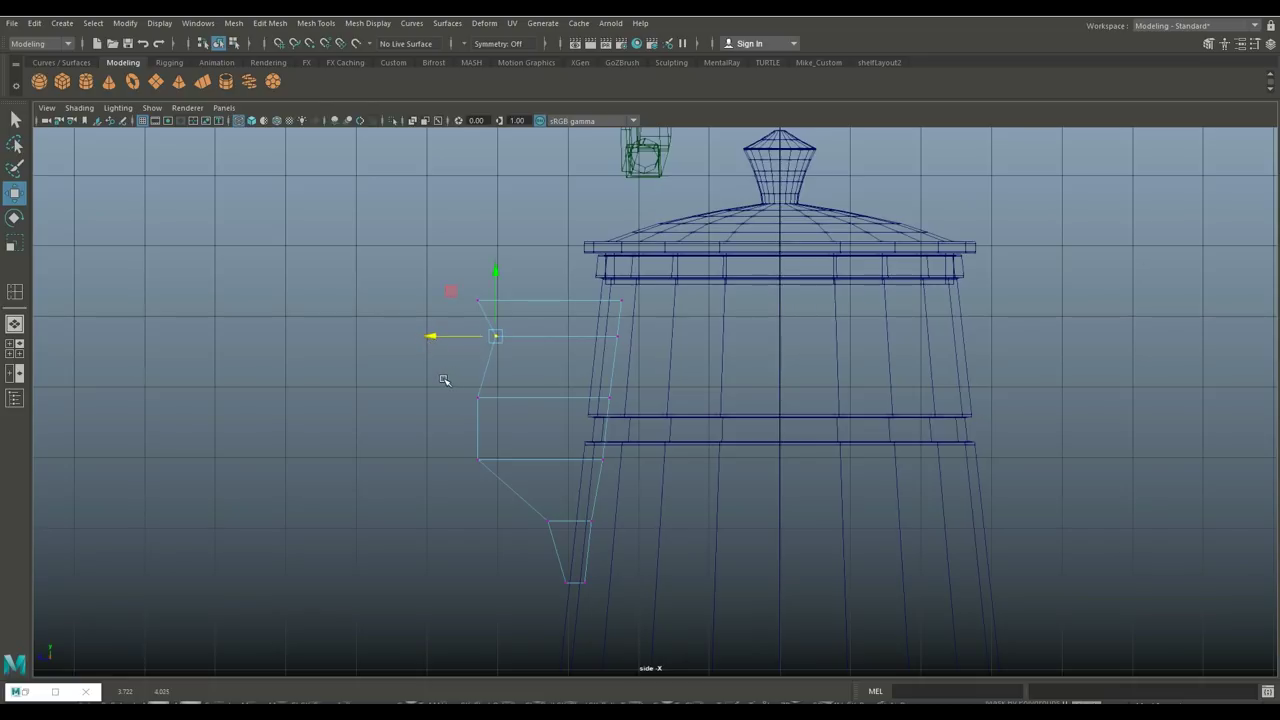
{"action": "left_click_drag", "start_coordinate": [503, 428], "coordinate": [555, 544]}
{"action": "left_click_drag", "start_coordinate": [486, 521], "coordinate": [493, 524]}
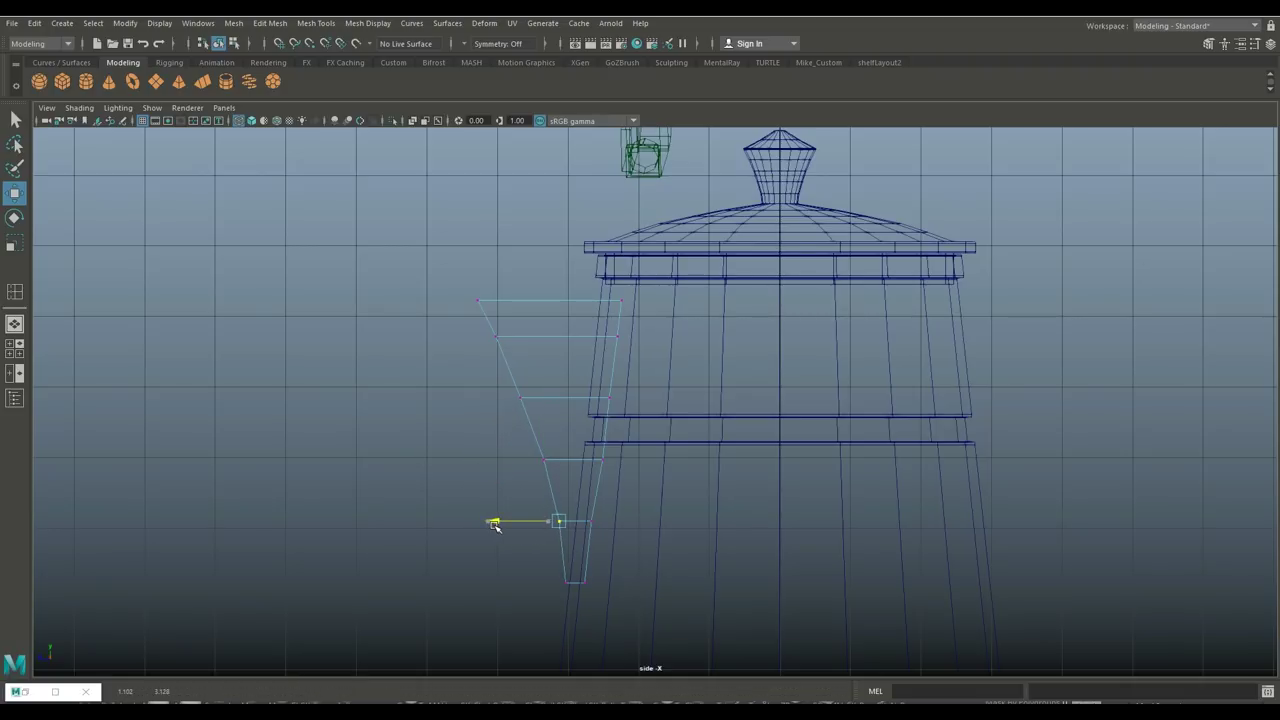
In the perspective view, select the spout's two top container-side corner vertices and move them slightly inward toward the container wall.
{"action": "left_click", "coordinate": [18, 350]}
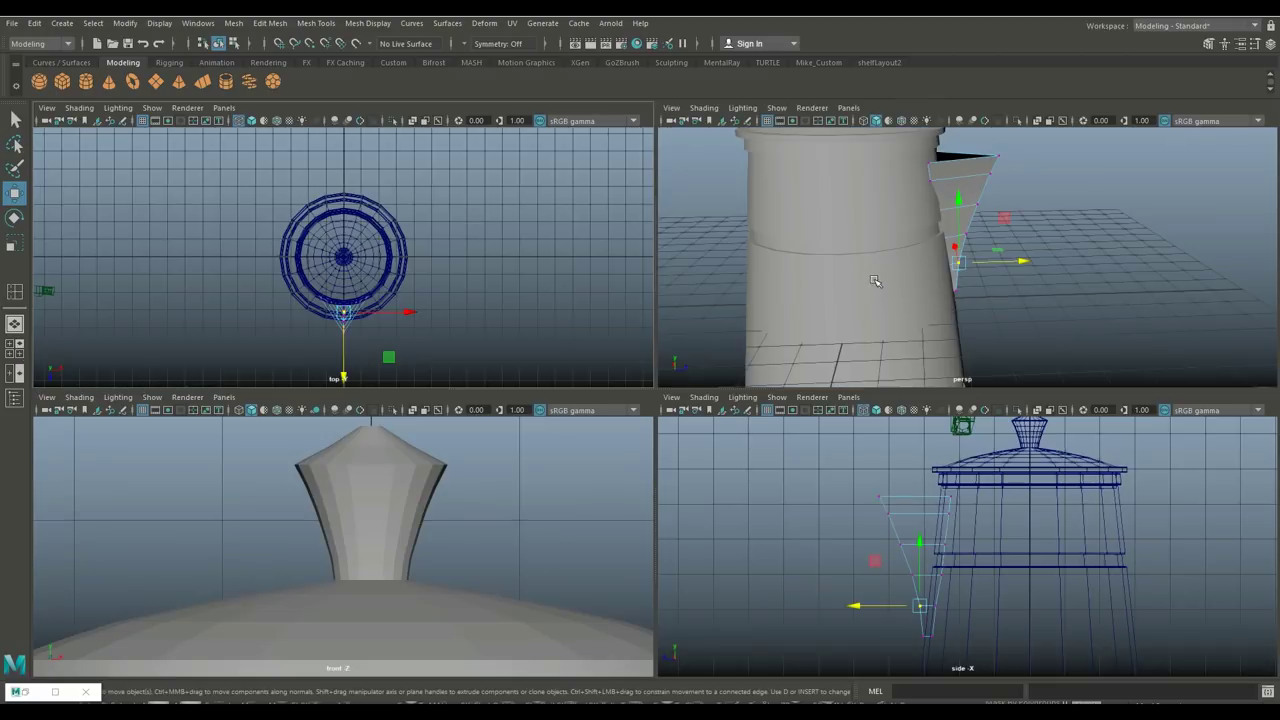
{"action": "key", "text": "space"}
{"action": "left_click_drag", "start_coordinate": [867, 318], "coordinate": [863, 324], "text": "alt"}
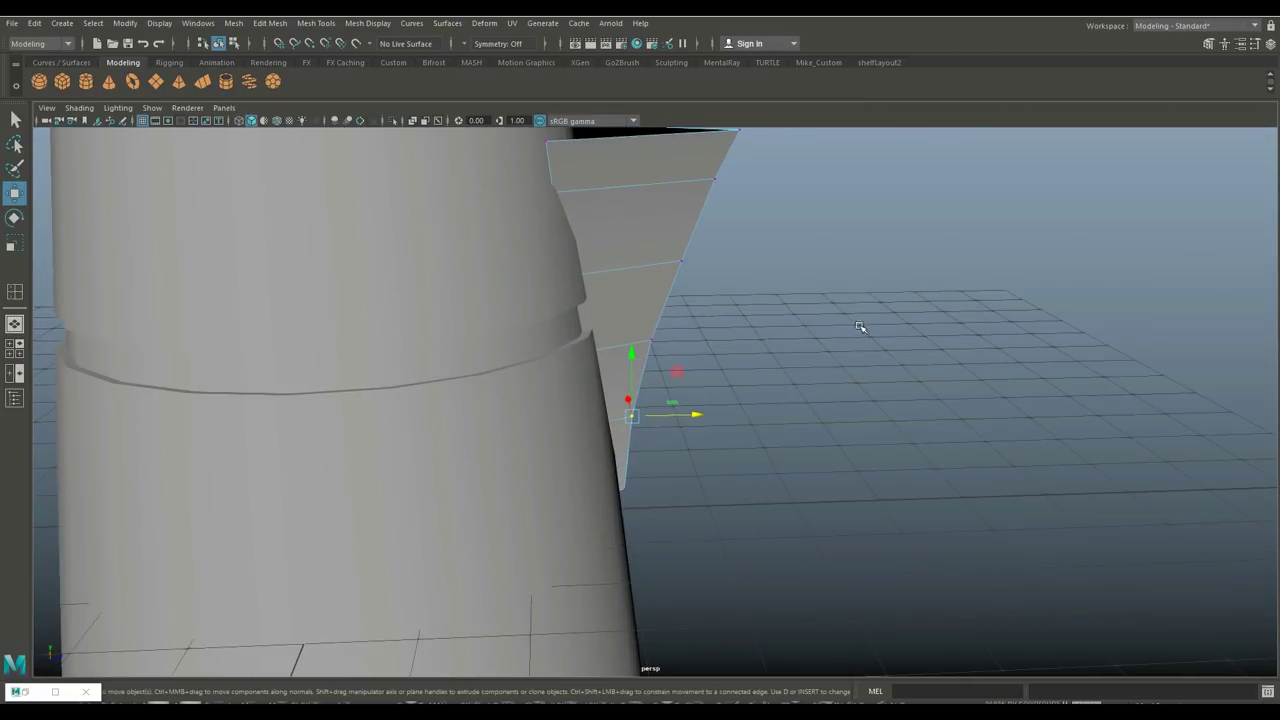
{"action": "left_click_drag", "start_coordinate": [869, 371], "coordinate": [493, 376], "text": "alt"}
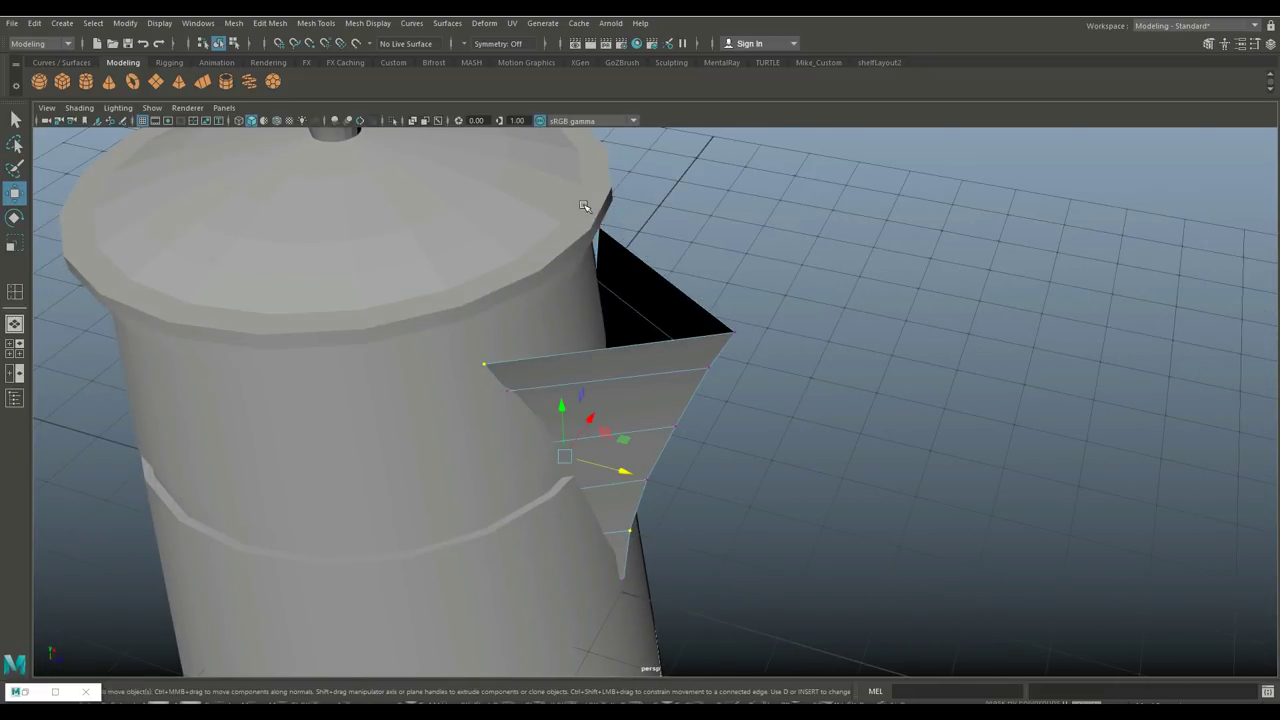
{"action": "left_click_drag", "start_coordinate": [622, 247], "coordinate": [622, 248], "text": "shift"}
{"action": "mouse_move", "coordinate": [651, 436]}
{"action": "left_mouse_down"}
{"action": "mouse_move", "coordinate": [628, 426]}
{"action": "mouse_move", "coordinate": [628, 437]}
{"action": "mouse_move", "coordinate": [651, 429]}
{"action": "mouse_move", "coordinate": [672, 442]}
{"action": "left_mouse_up"}
{"action": "left_click", "coordinate": [836, 448]}
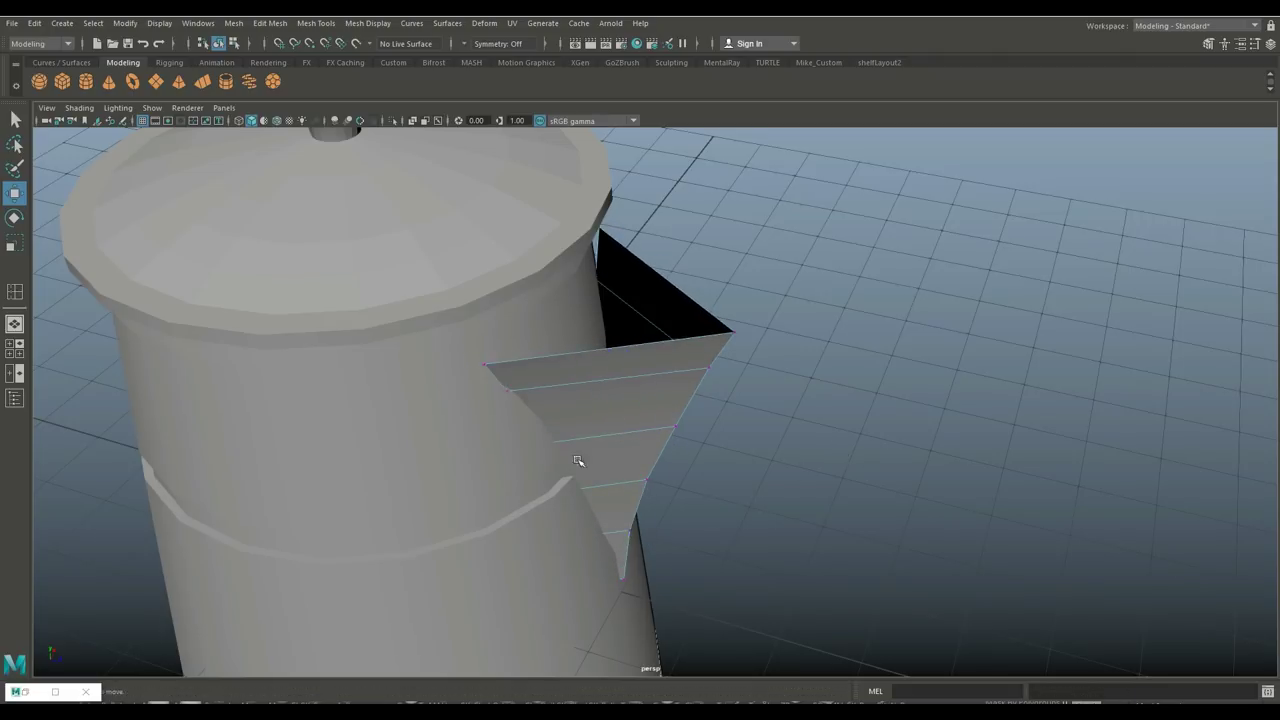
{"action": "left_click", "coordinate": [516, 385]}
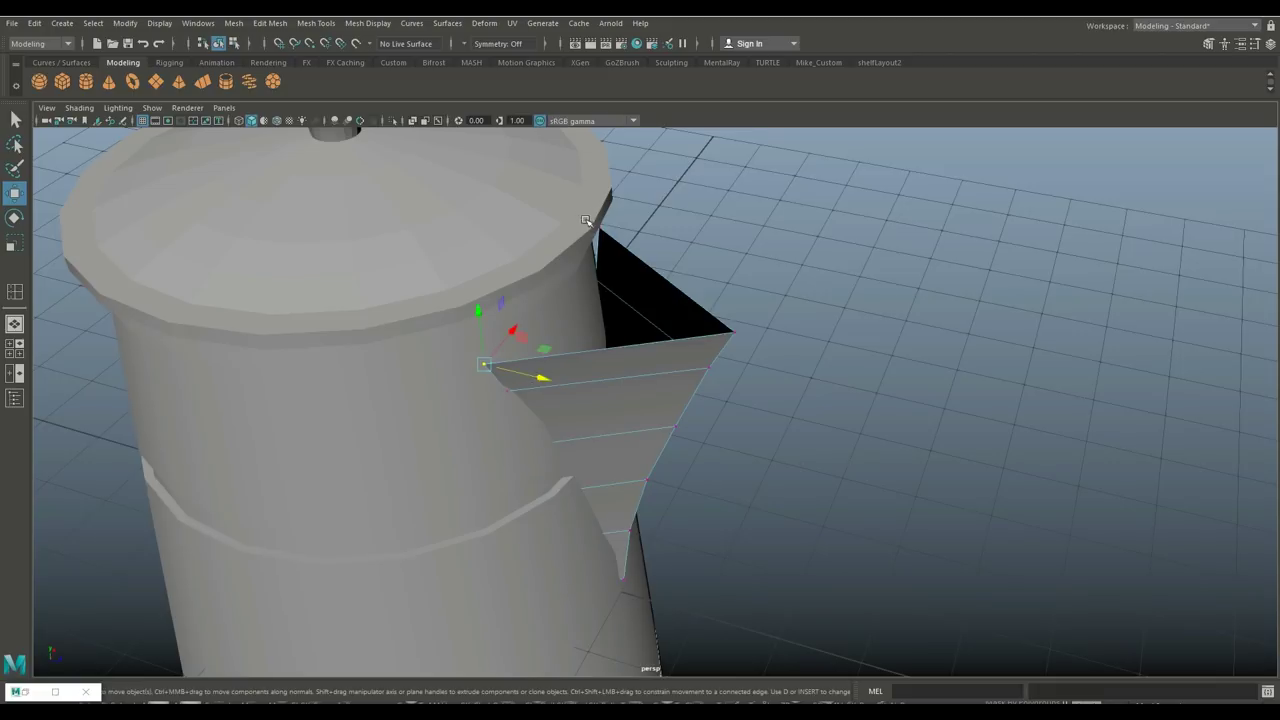
{"action": "left_click", "coordinate": [586, 220], "text": "shift"}
{"action": "left_click_drag", "start_coordinate": [603, 303], "coordinate": [585, 300]}
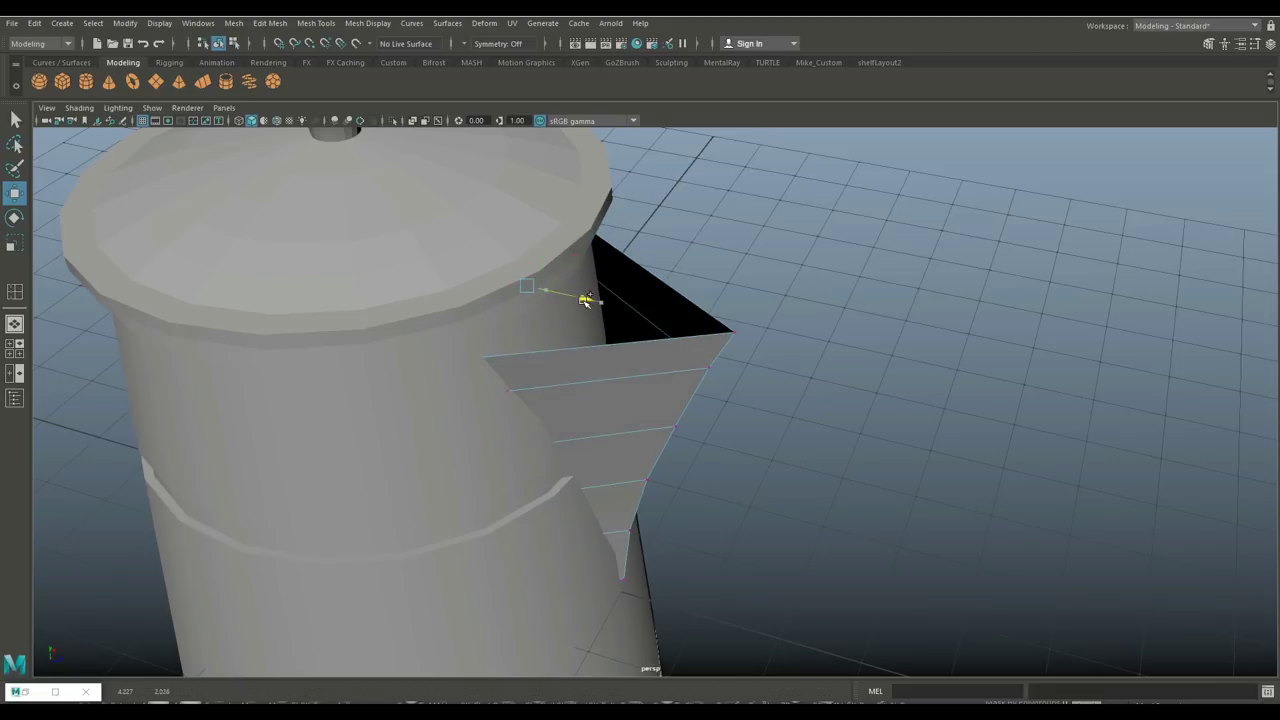
In wireframe display, select the front vertex at the spout's bottom tip and move it inward toward the container-side vertices.
{"action": "left_click_drag", "start_coordinate": [686, 323], "coordinate": [568, 418], "text": "alt"}
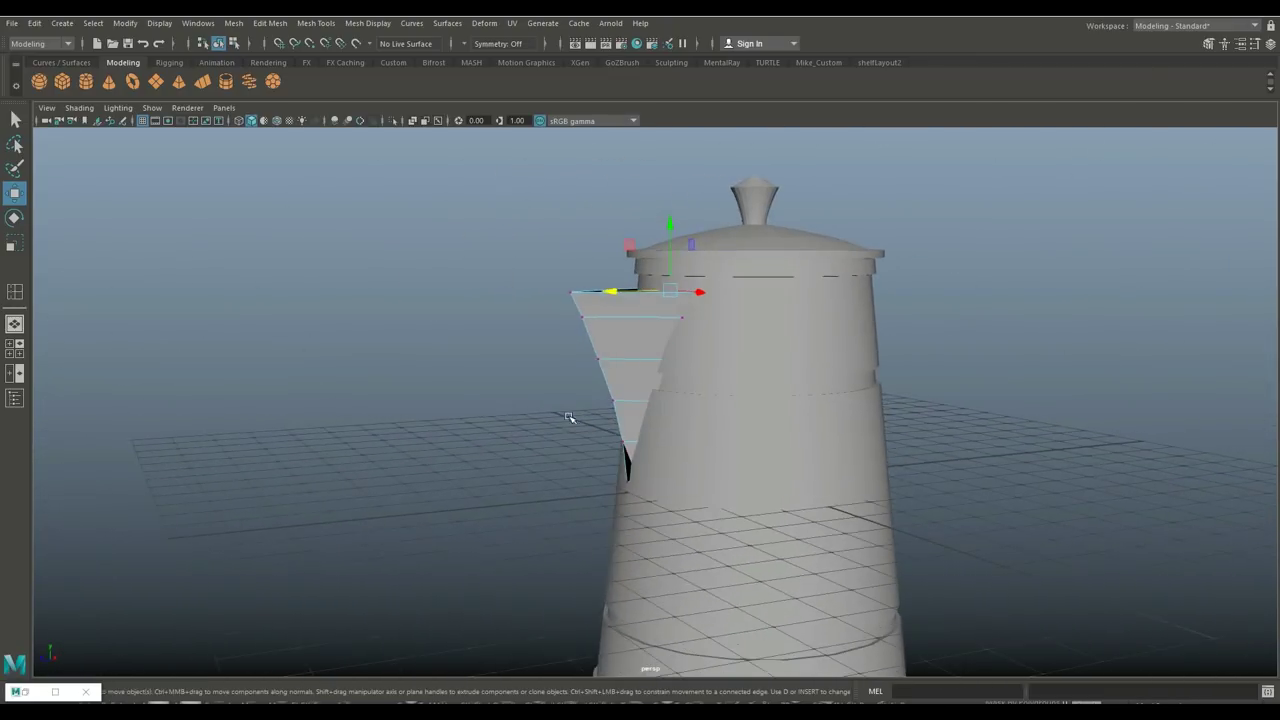
{"action": "scroll", "coordinate": [543, 414], "scroll_direction": "up", "scroll_amount": 5}
{"action": "middle_click_drag", "start_coordinate": [451, 369], "coordinate": [386, 289], "text": "alt"}
{"action": "left_click_drag", "start_coordinate": [386, 289], "coordinate": [543, 278], "text": "alt"}
{"action": "key", "text": "4"}
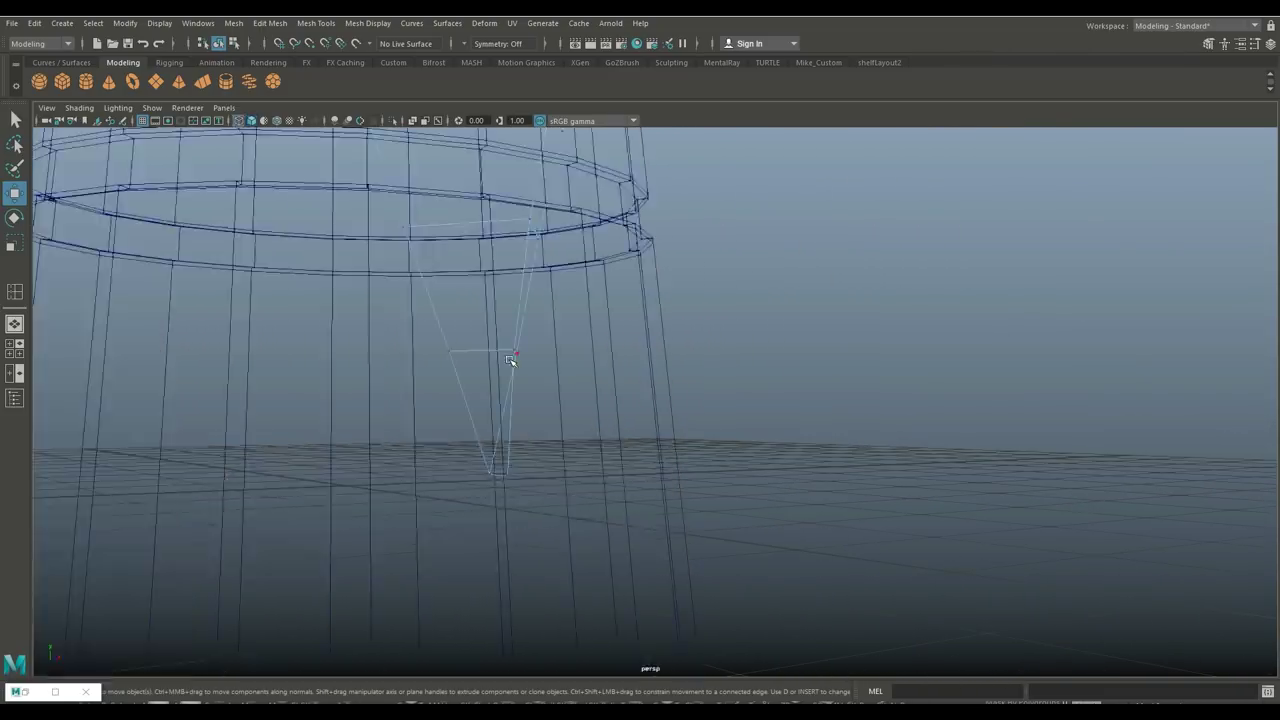
{"action": "mouse_move", "coordinate": [547, 421]}
{"action": "left_mouse_down", "text": "alt"}
{"action": "mouse_move", "coordinate": [689, 403]}
{"action": "mouse_move", "coordinate": [591, 417]}
{"action": "mouse_move", "coordinate": [598, 404]}
{"action": "mouse_move", "coordinate": [563, 400]}
{"action": "mouse_move", "coordinate": [520, 423]}
{"action": "mouse_move", "coordinate": [569, 384]}
{"action": "mouse_move", "coordinate": [530, 407]}
{"action": "left_mouse_up", "text": "alt"}
{"action": "left_click_drag", "start_coordinate": [433, 410], "coordinate": [452, 456]}
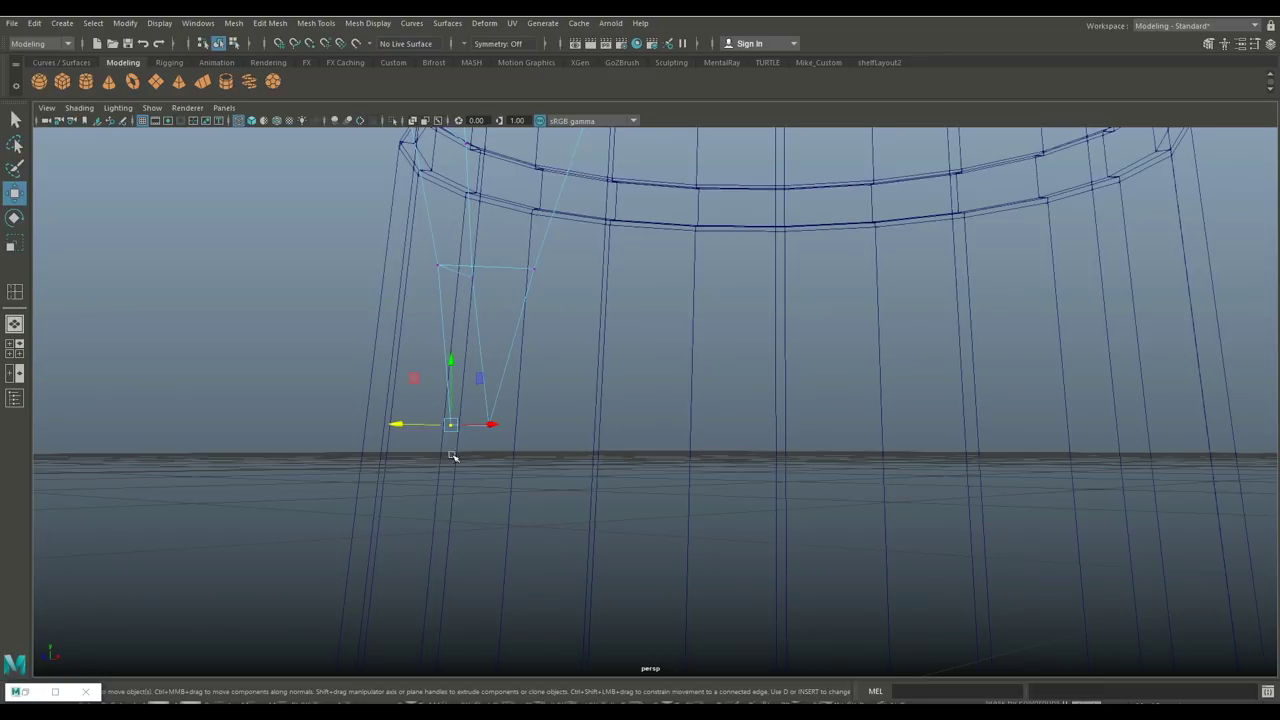
{"action": "left_click_drag", "start_coordinate": [395, 424], "coordinate": [425, 430]}
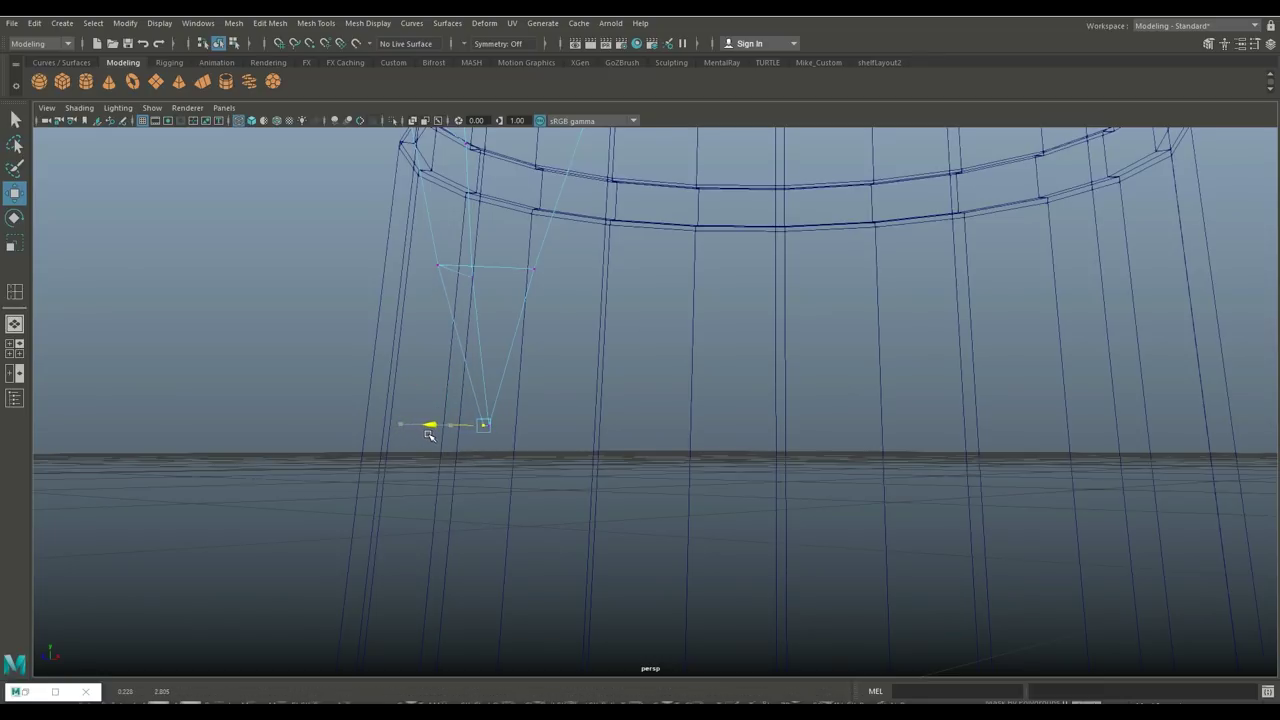
Examine the spout's bottom tip against the container wall in shaded and wireframe display.
{"action": "key", "text": "5"}
{"action": "scroll", "coordinate": [485, 425], "scroll_direction": "up", "scroll_amount": 6}
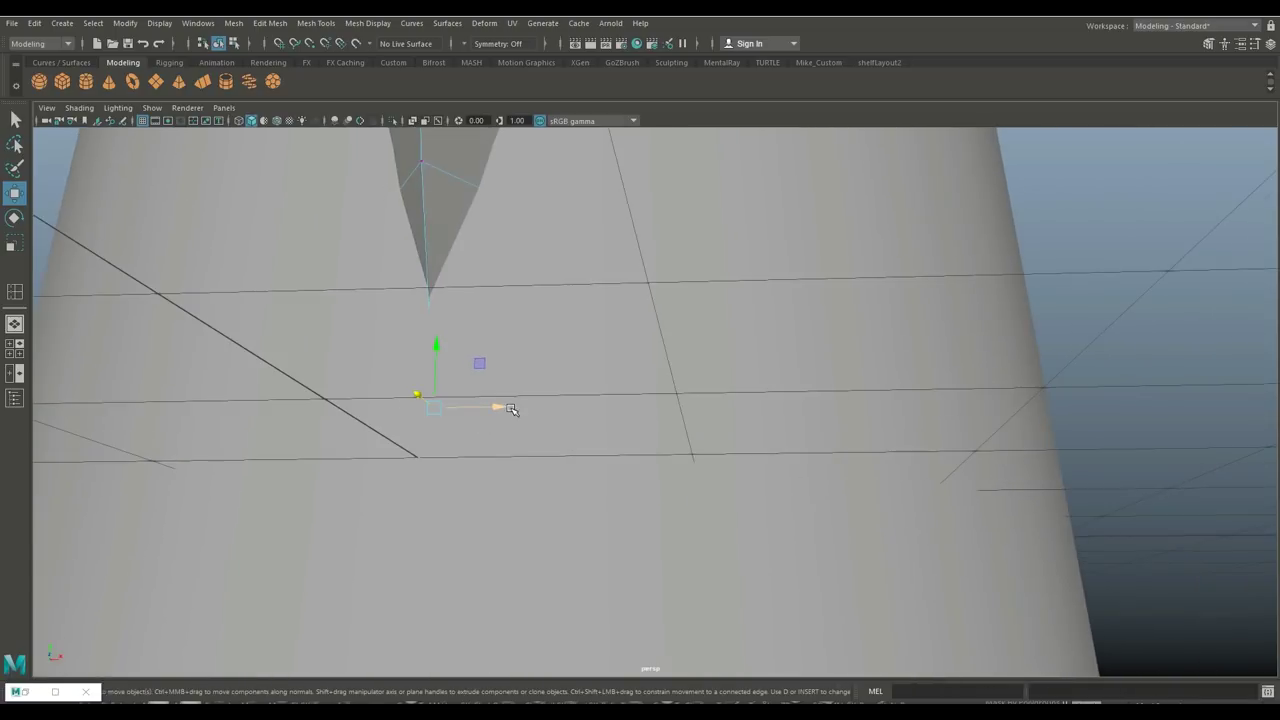
{"action": "middle_click_drag", "start_coordinate": [511, 409], "coordinate": [603, 563], "text": "alt"}
{"action": "scroll", "coordinate": [625, 550], "scroll_direction": "up", "scroll_amount": 5}
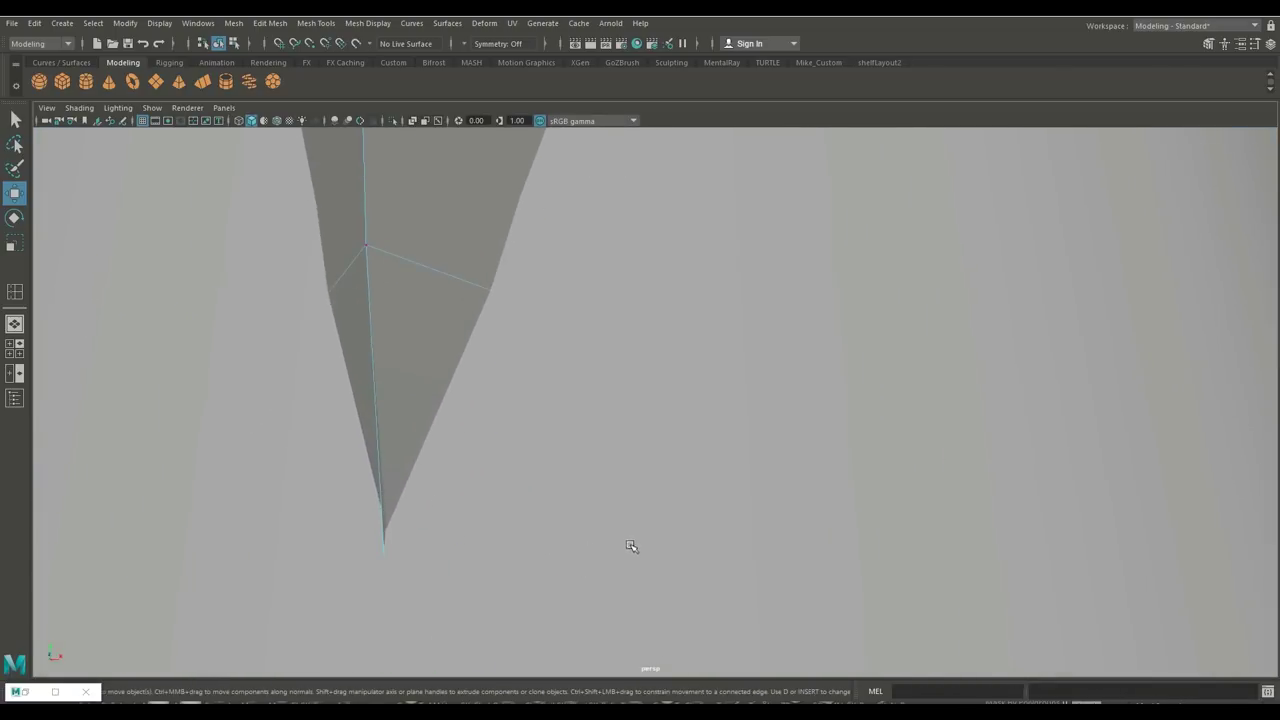
{"action": "left_click_drag", "start_coordinate": [610, 526], "coordinate": [653, 430], "text": "alt"}
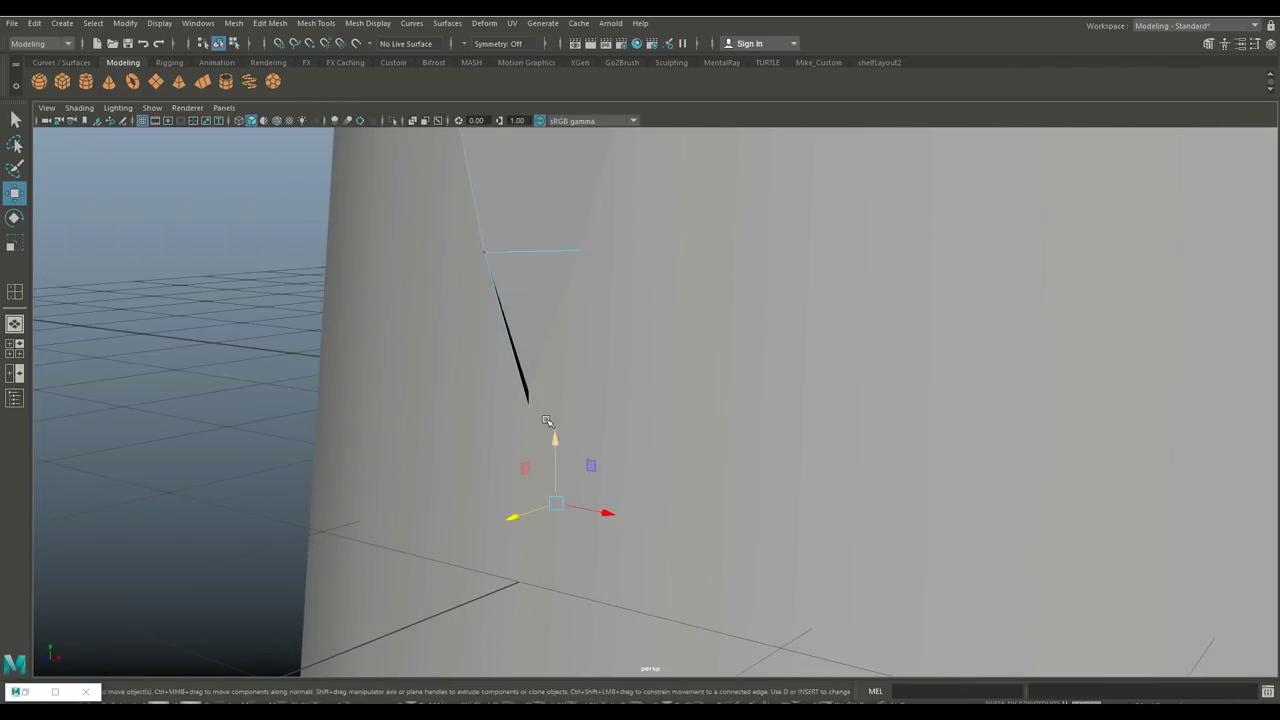
{"action": "scroll", "coordinate": [518, 348], "scroll_direction": "up", "scroll_amount": 1}
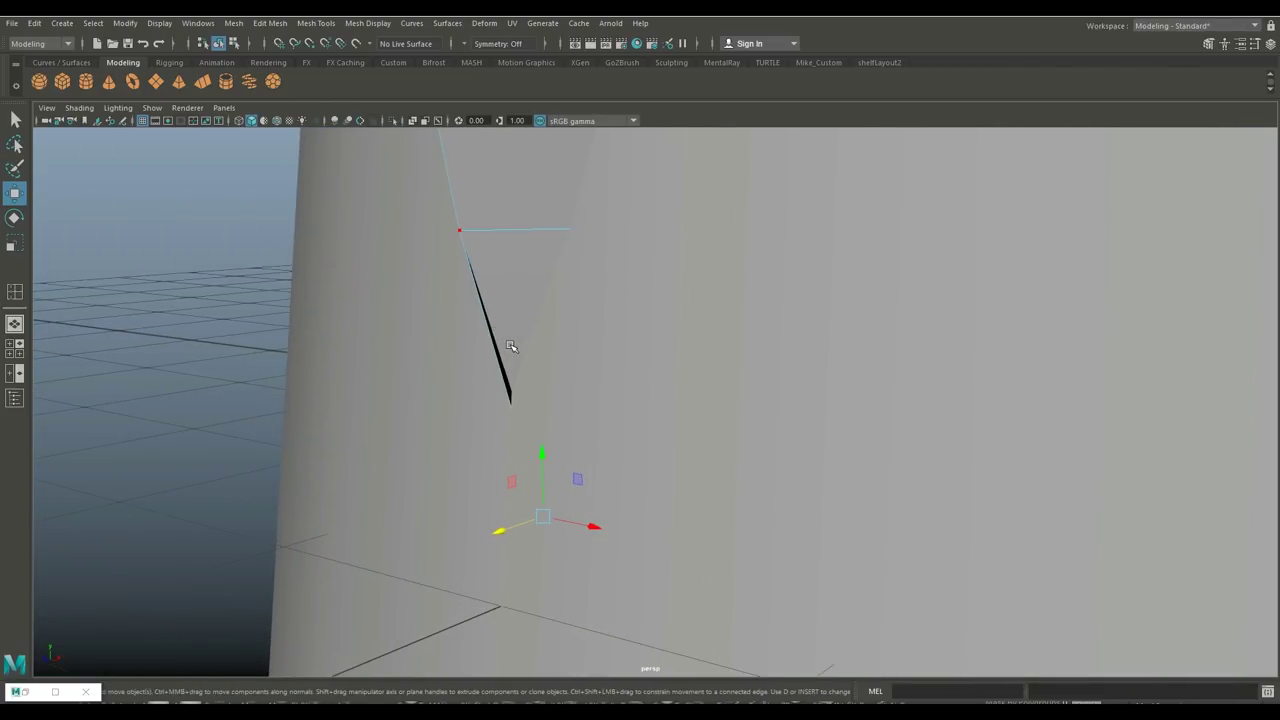
{"action": "key", "text": "4"}
{"action": "scroll", "coordinate": [563, 431], "scroll_direction": "up", "scroll_amount": 2}
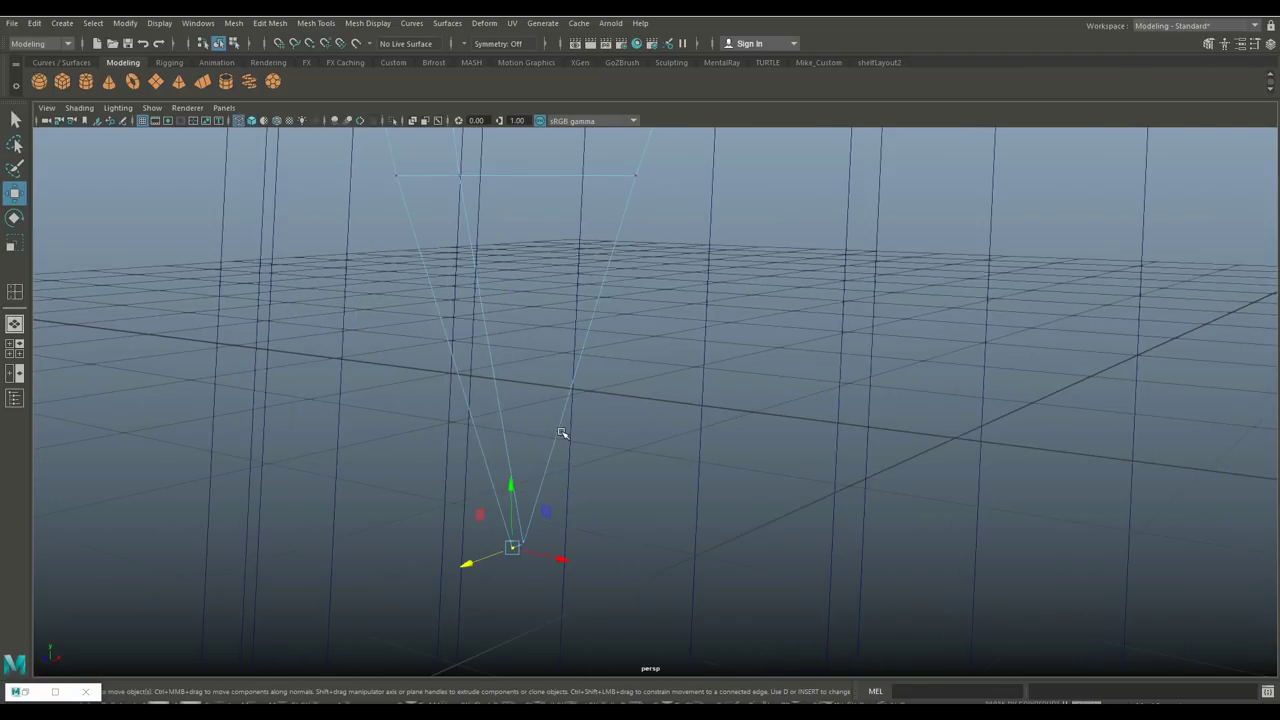
{"action": "middle_click_drag", "start_coordinate": [571, 420], "coordinate": [614, 406], "text": "alt"}
{"action": "scroll", "coordinate": [638, 320], "scroll_direction": "up", "scroll_amount": 3}
{"action": "scroll", "coordinate": [617, 414], "scroll_direction": "down", "scroll_amount": 2}
{"action": "scroll", "coordinate": [620, 420], "scroll_direction": "down", "scroll_amount": 3}
{"action": "left_click_drag", "start_coordinate": [620, 420], "coordinate": [600, 398], "text": "alt"}
{"action": "key", "text": "r"}
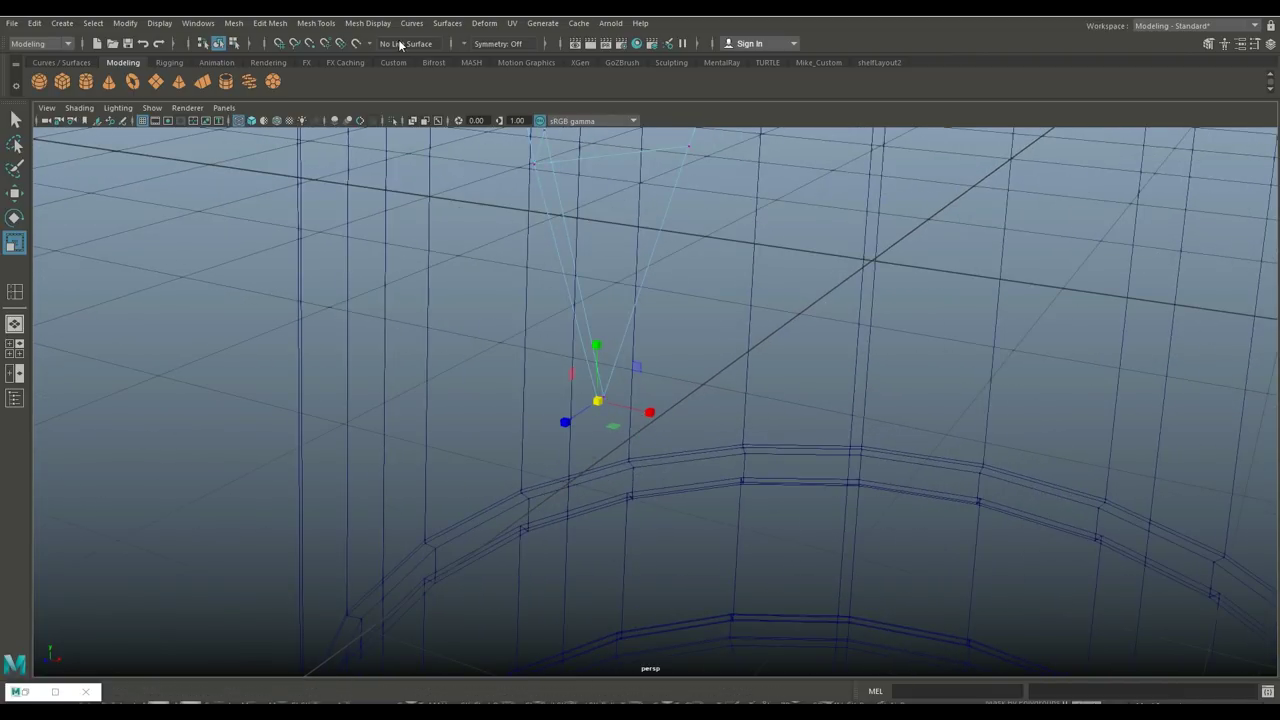
{"action": "left_click", "coordinate": [316, 23]}
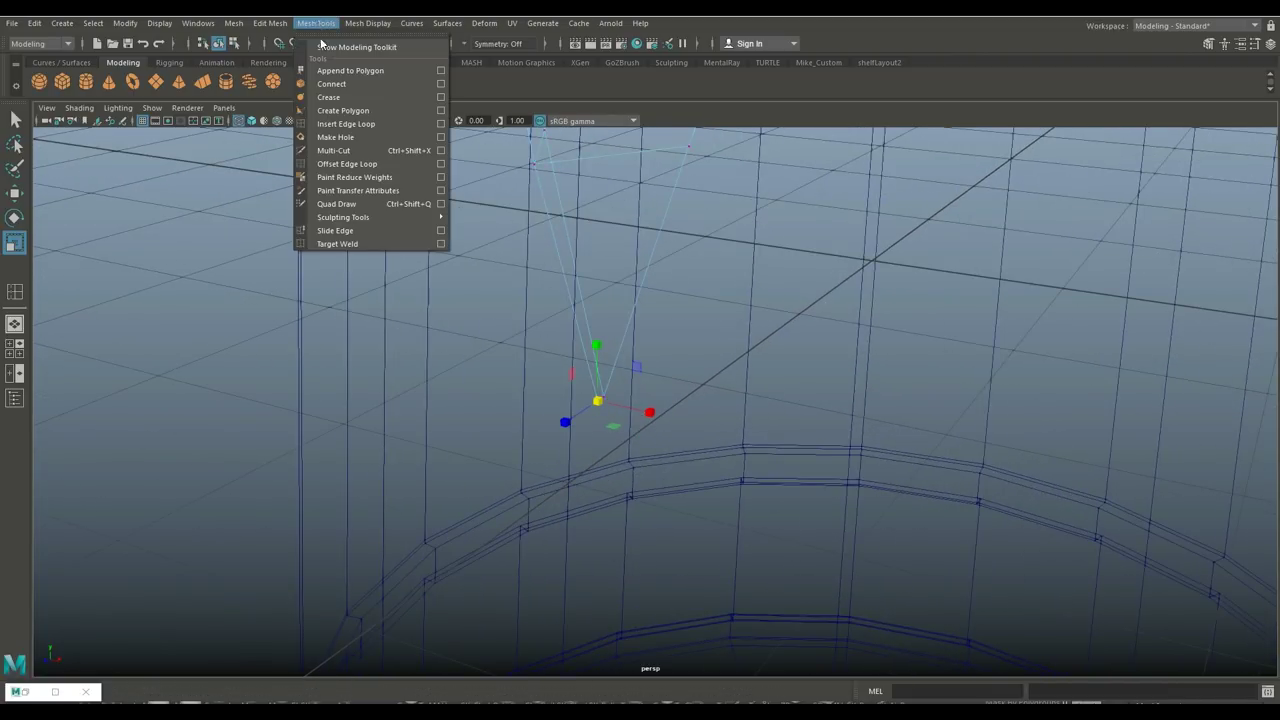
{"action": "left_click", "coordinate": [406, 124]}
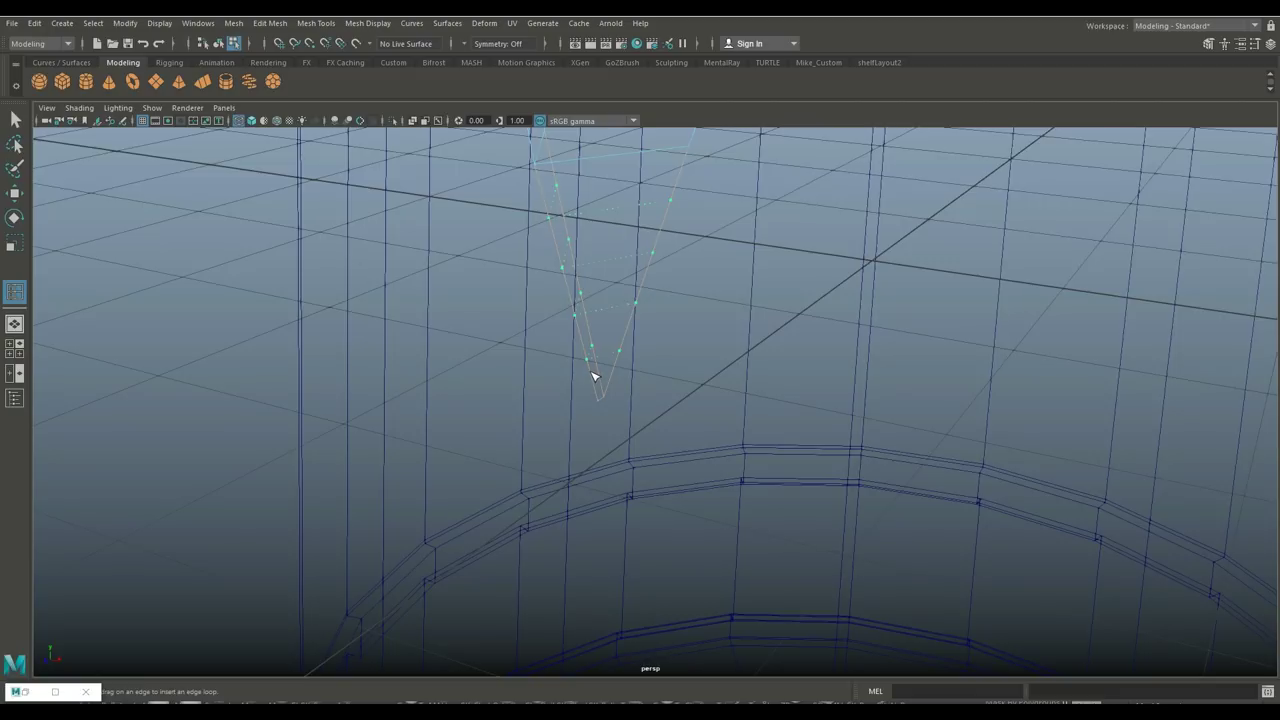
{"action": "left_click", "coordinate": [591, 372]}
{"action": "key", "text": "ctrl+z"}
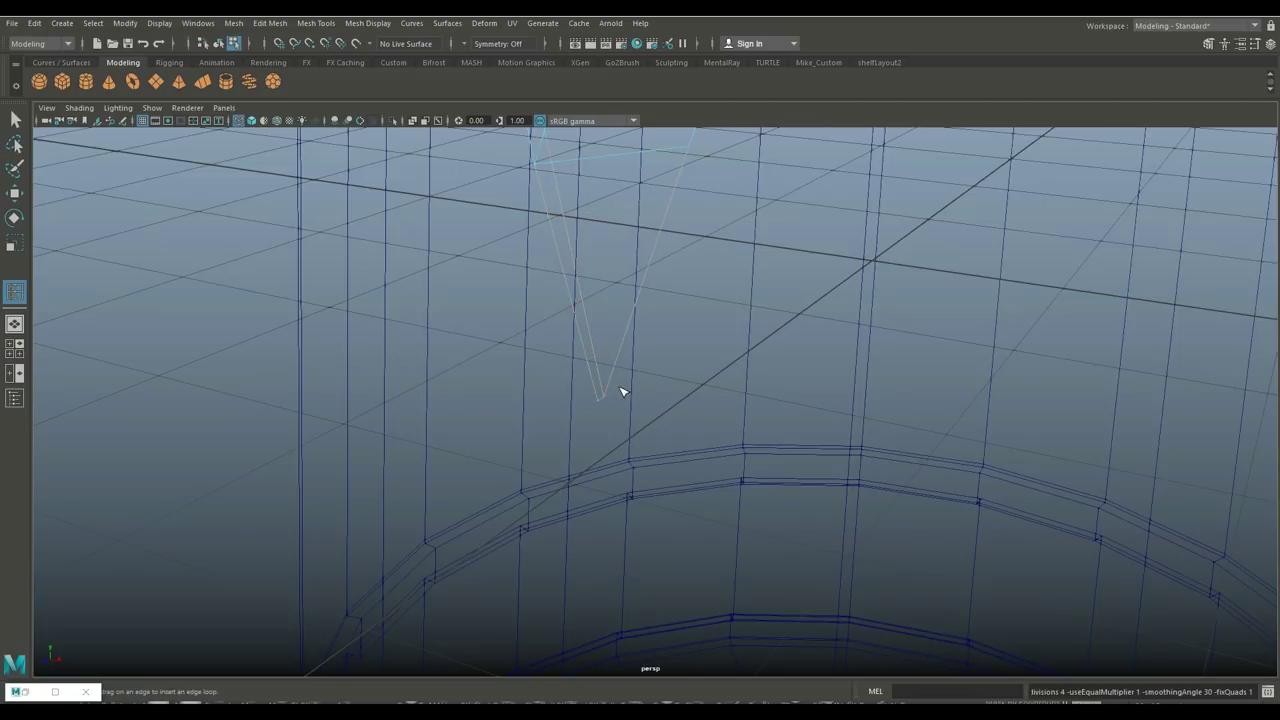
Set Insert Edge Loop to equal distance from edge and insert one edge loop just above the spout's bottom tip.
{"action": "left_click", "coordinate": [316, 23]}
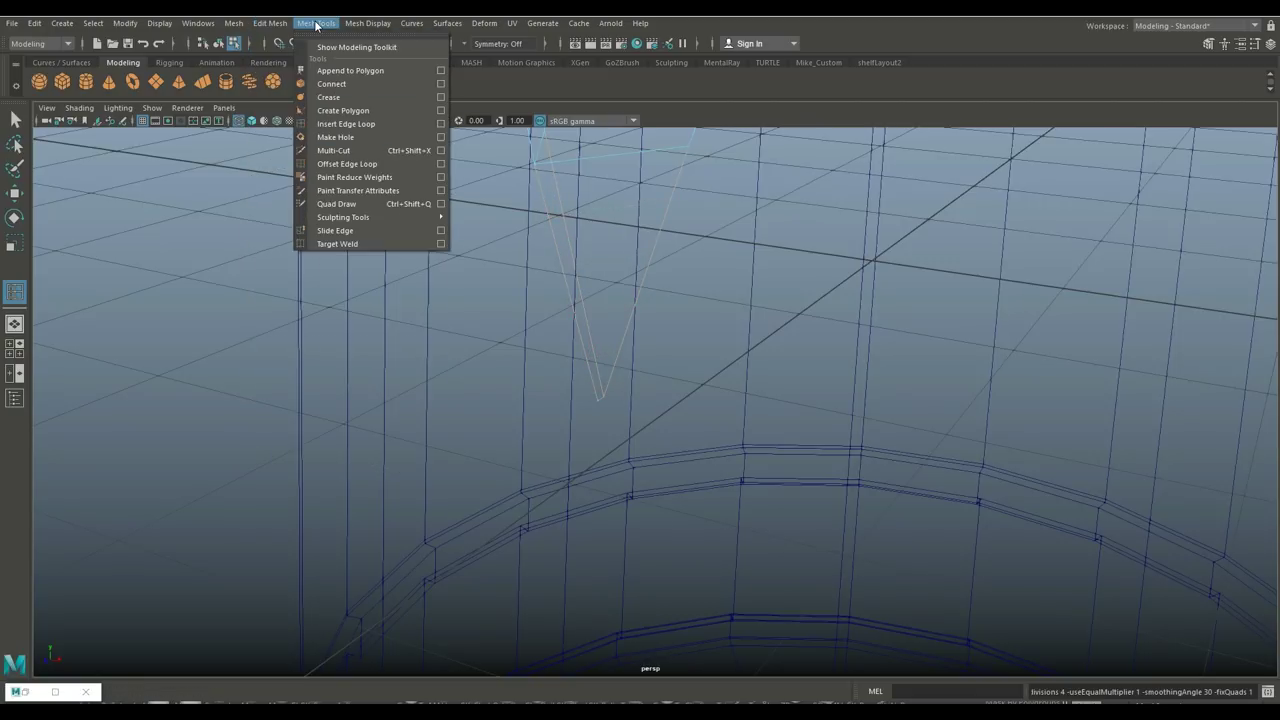
{"action": "left_click", "coordinate": [420, 124]}
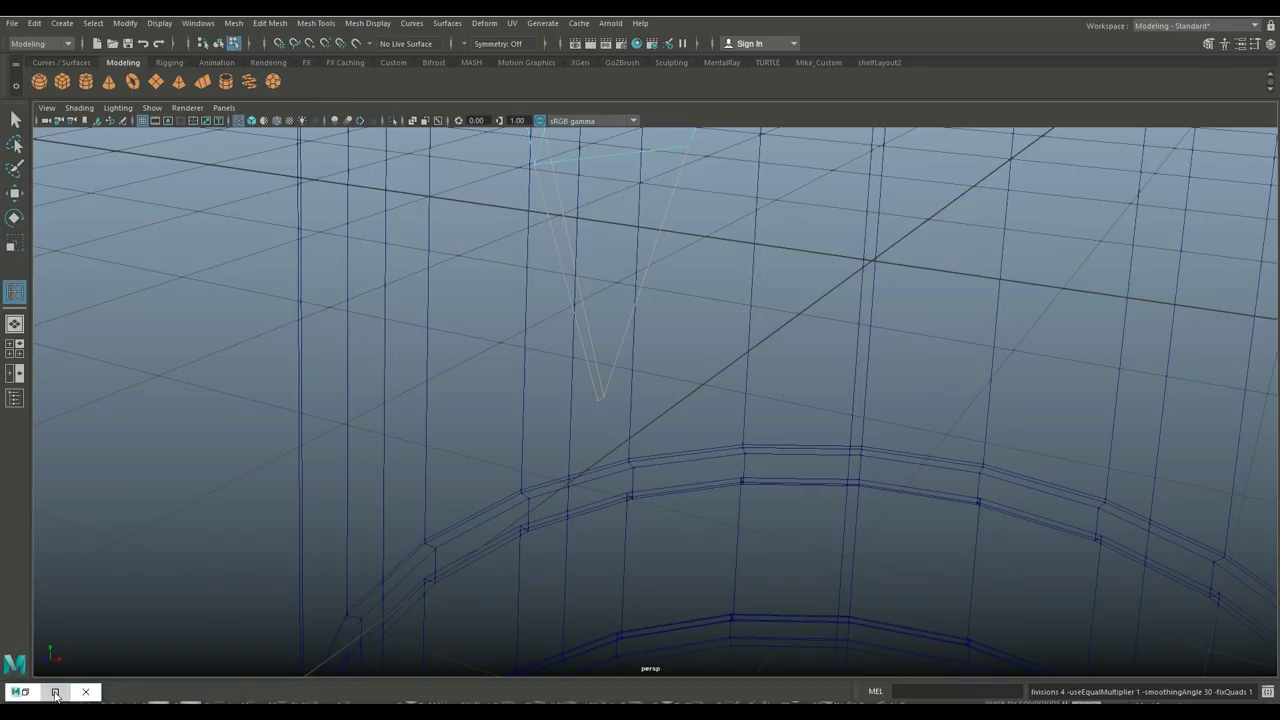
{"action": "left_click", "coordinate": [67, 691]}
{"action": "left_click", "coordinate": [101, 110]}
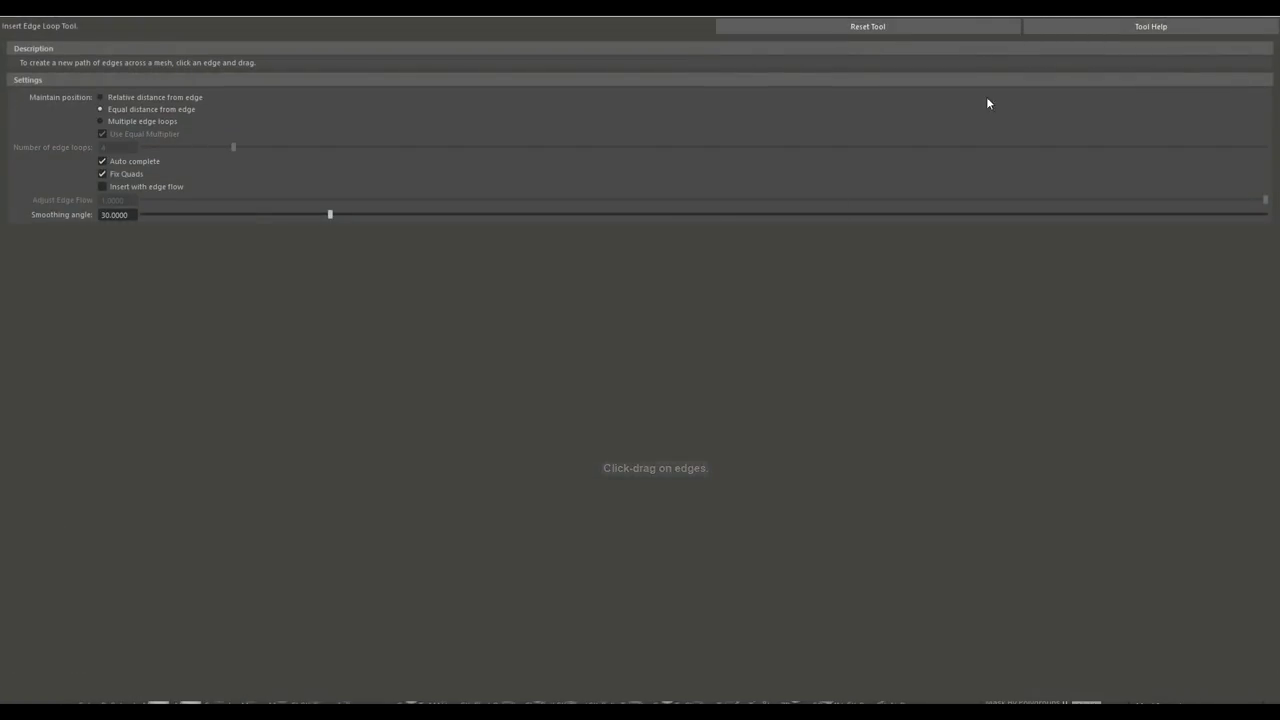
{"action": "left_click", "coordinate": [1183, 10]}
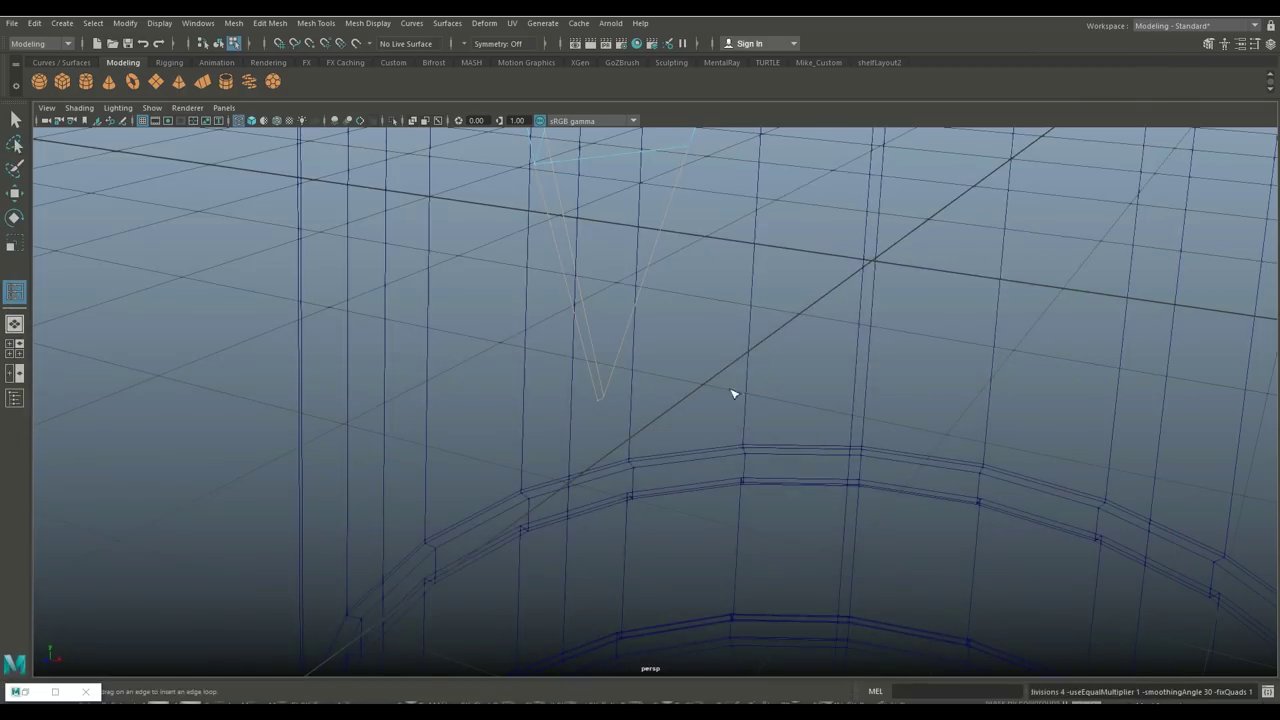
{"action": "left_click", "coordinate": [596, 373]}
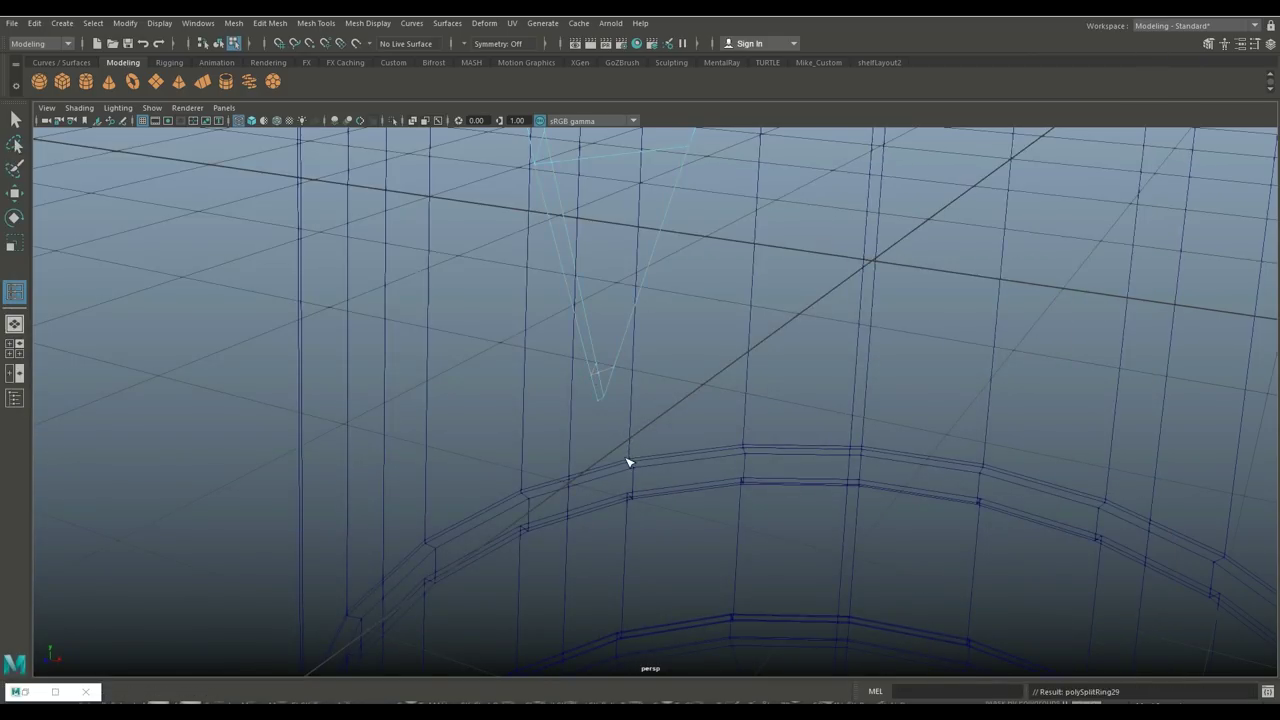
{"action": "key", "text": "q"}
Select the two container-side vertices of the lowest edge loop and scale them slightly apart along the X axis.
{"action": "scroll", "coordinate": [643, 451], "scroll_direction": "up", "scroll_amount": 3}
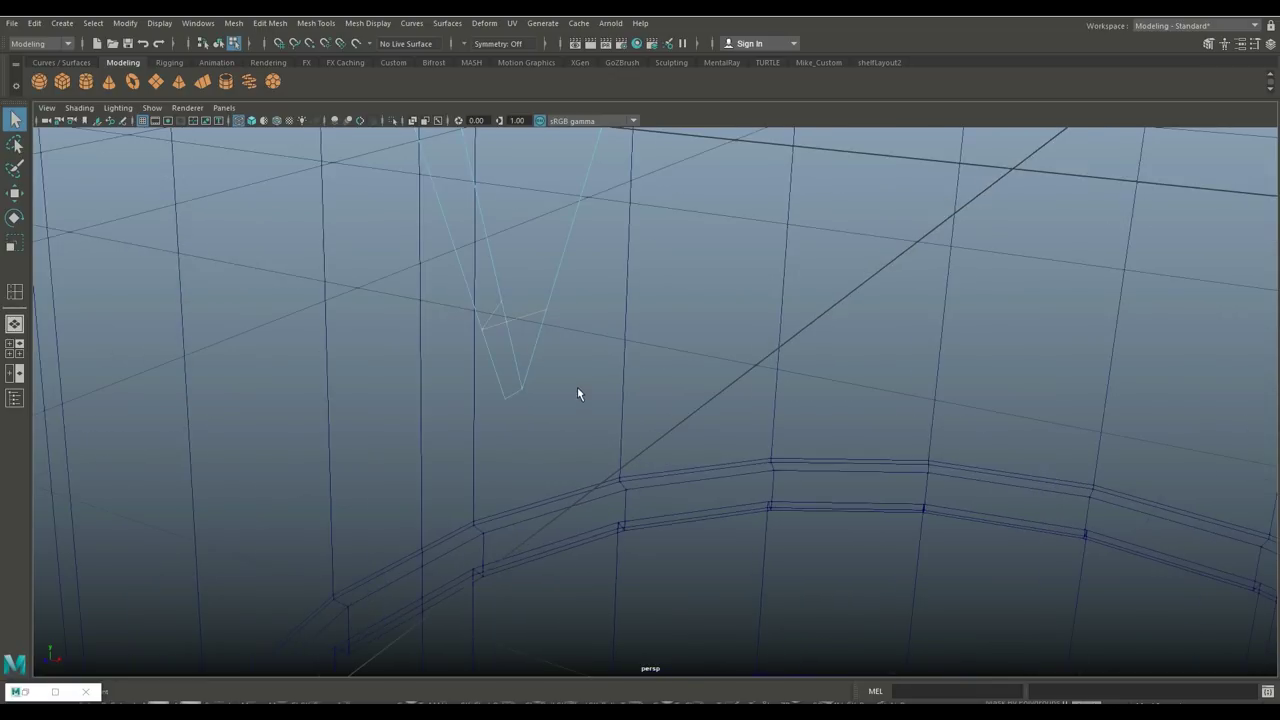
{"action": "middle_click_drag", "start_coordinate": [577, 386], "coordinate": [629, 449], "text": "alt"}
{"action": "right_click_drag", "start_coordinate": [595, 370], "coordinate": [530, 310]}
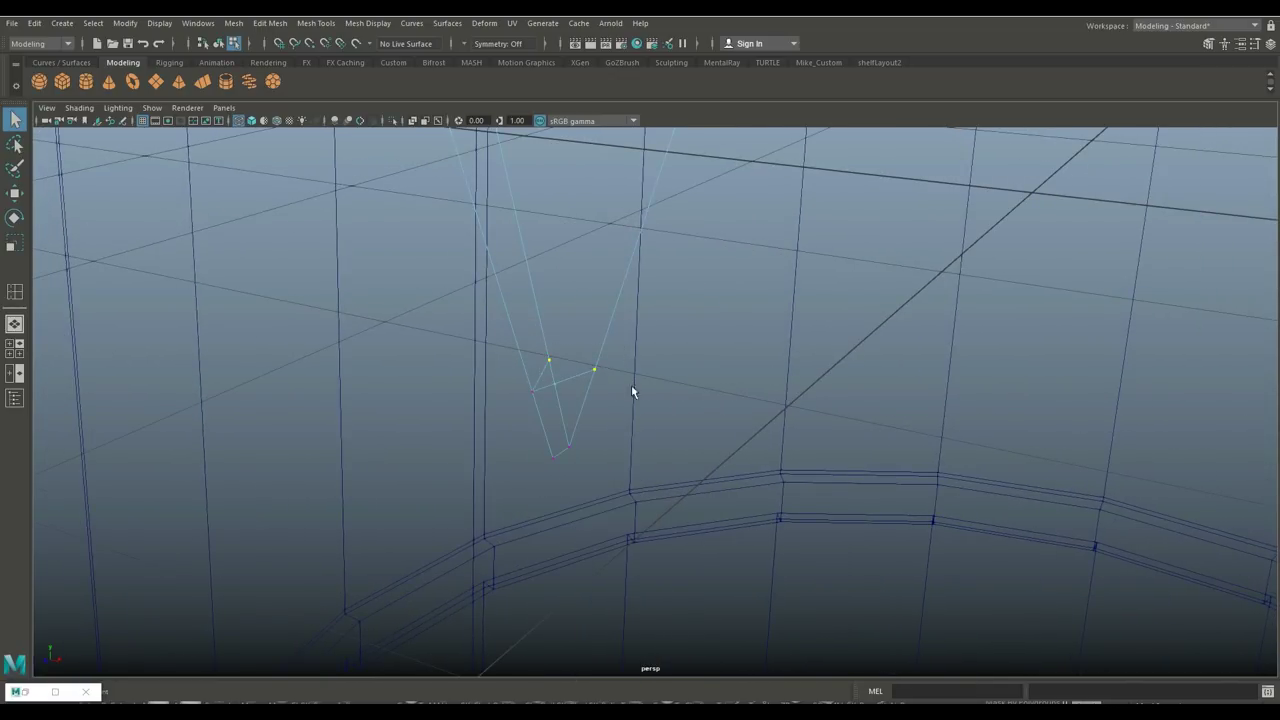
{"action": "key", "text": "r"}
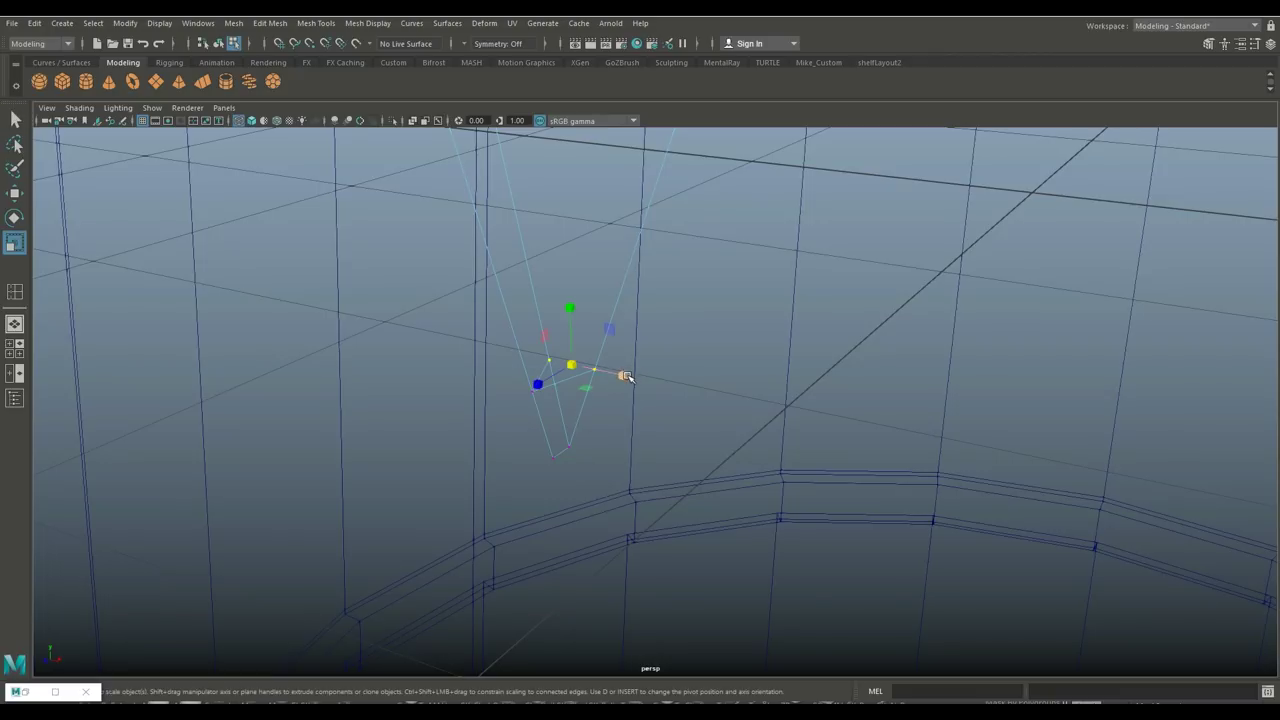
{"action": "left_click_drag", "start_coordinate": [624, 372], "coordinate": [649, 389]}
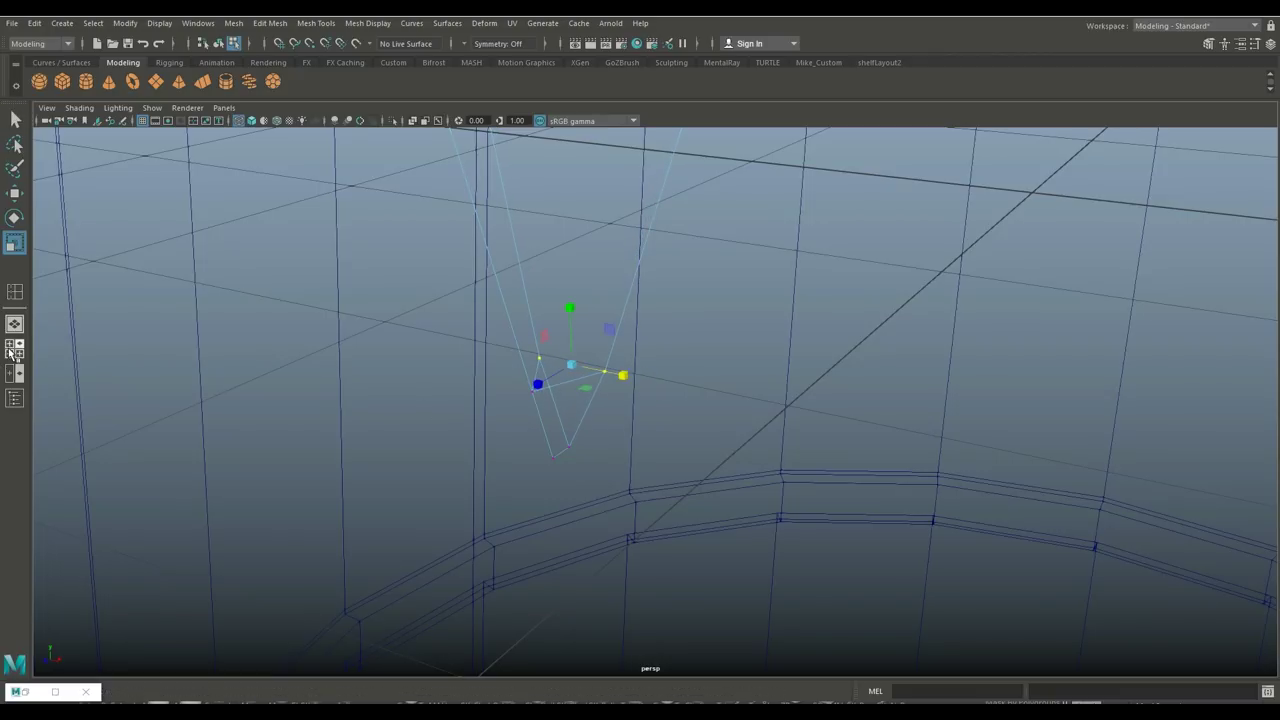
Check the spout's shape and its fit against the container from several angles in shaded display.
{"action": "key", "text": "space"}
{"action": "key", "text": "space"}
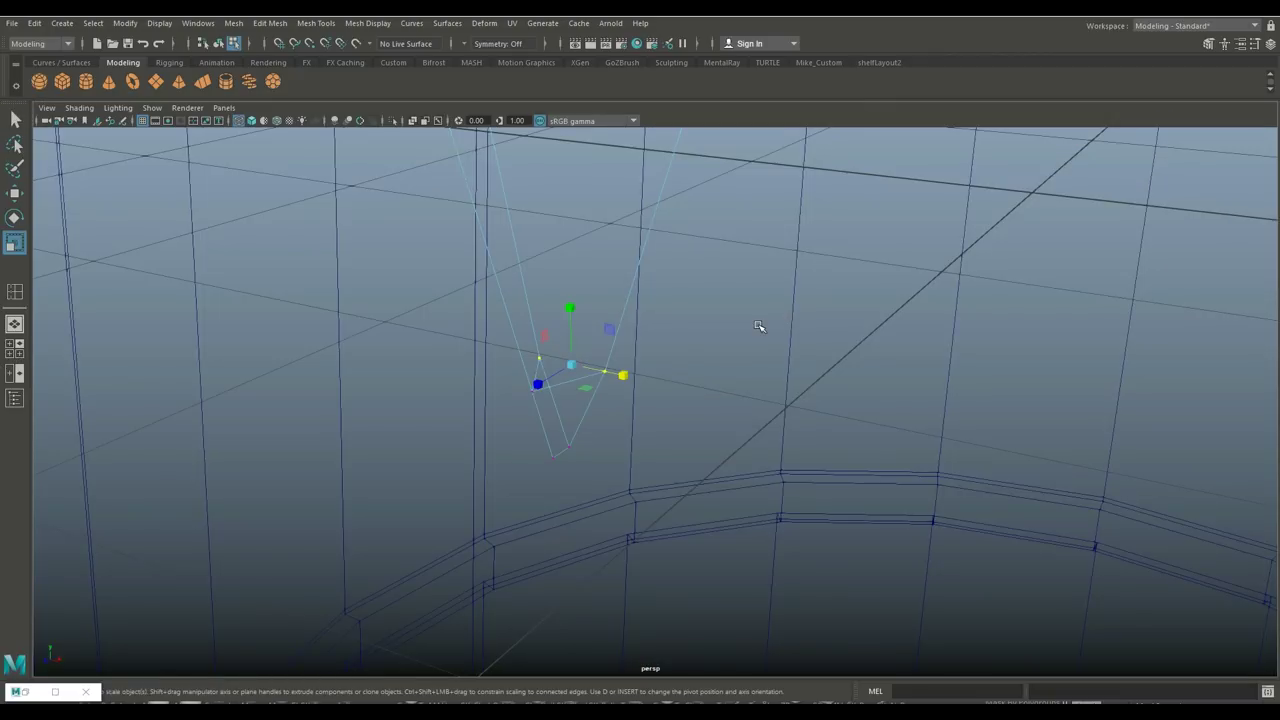
{"action": "key", "text": "5"}
{"action": "scroll", "coordinate": [755, 328], "scroll_direction": "down", "scroll_amount": 4}
{"action": "mouse_move", "coordinate": [437, 368]}
{"action": "left_mouse_down", "text": "alt"}
{"action": "mouse_move", "coordinate": [490, 352]}
{"action": "mouse_move", "coordinate": [497, 320]}
{"action": "mouse_move", "coordinate": [397, 360]}
{"action": "left_mouse_up", "text": "alt"}
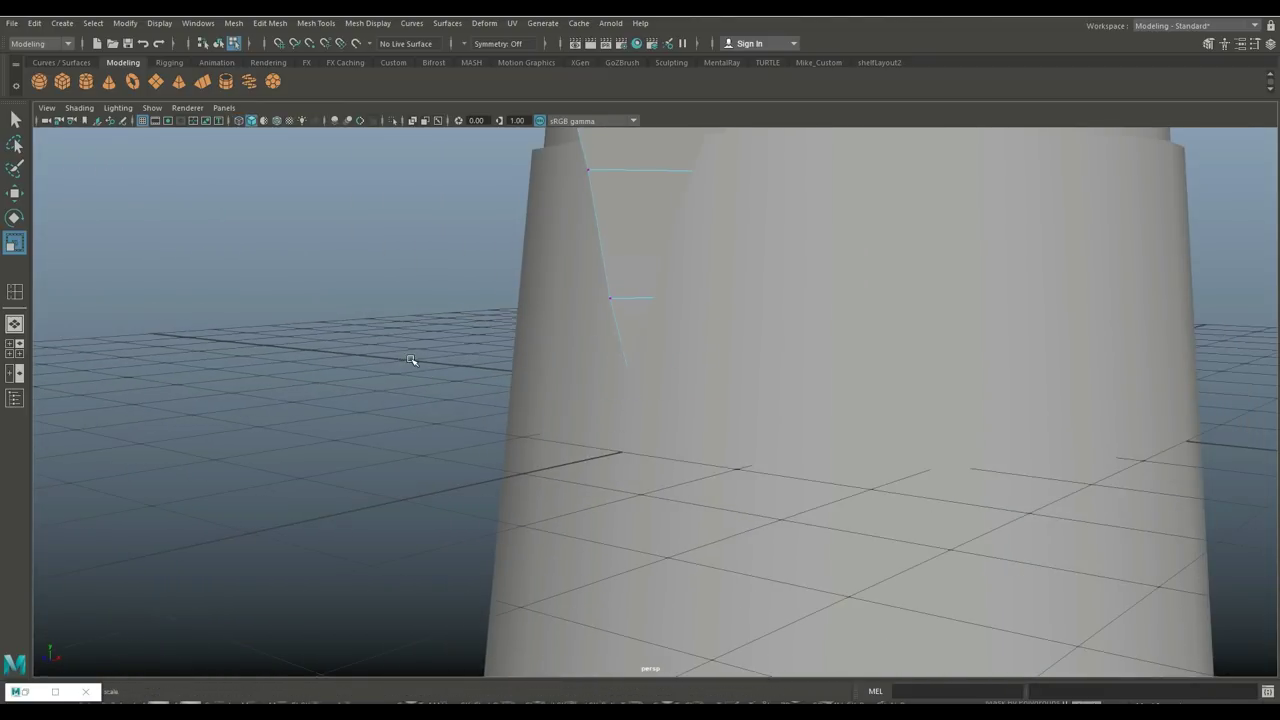
{"action": "scroll", "coordinate": [411, 360], "scroll_direction": "down", "scroll_amount": 4}
{"action": "middle_click_drag", "start_coordinate": [419, 350], "coordinate": [409, 383], "text": "alt"}
{"action": "left_click_drag", "start_coordinate": [409, 383], "coordinate": [390, 204], "text": "alt"}
Configure the Insert Edge Loop tool to insert multiple edge loops, with the number of edge loops set to 3.
{"action": "left_click", "coordinate": [316, 23]}
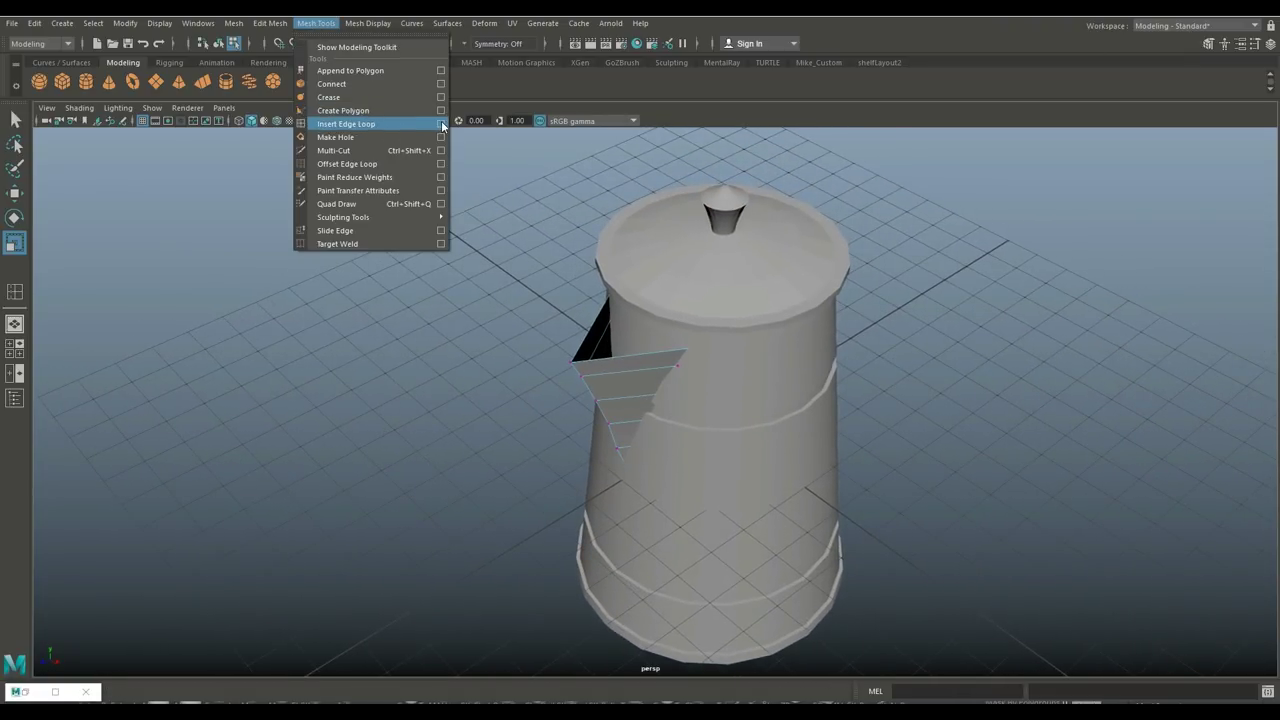
{"action": "left_click", "coordinate": [432, 124]}
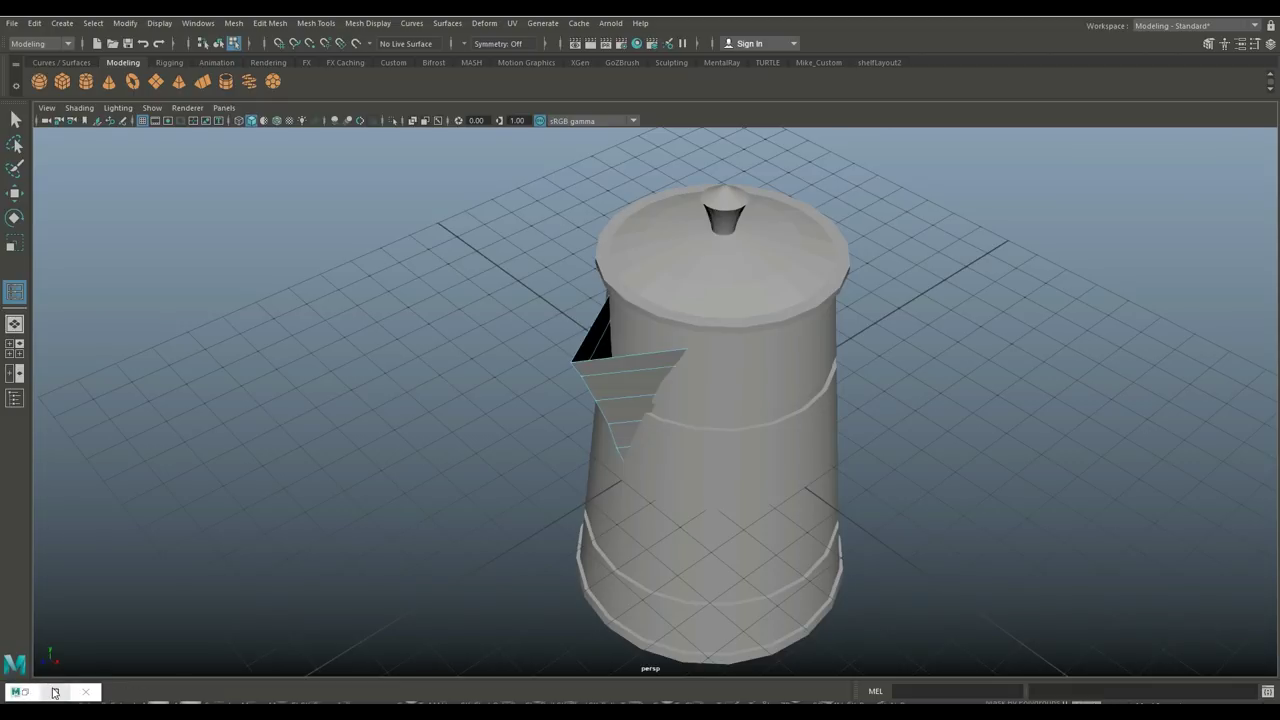
{"action": "left_click", "coordinate": [46, 690]}
{"action": "left_click", "coordinate": [101, 121]}
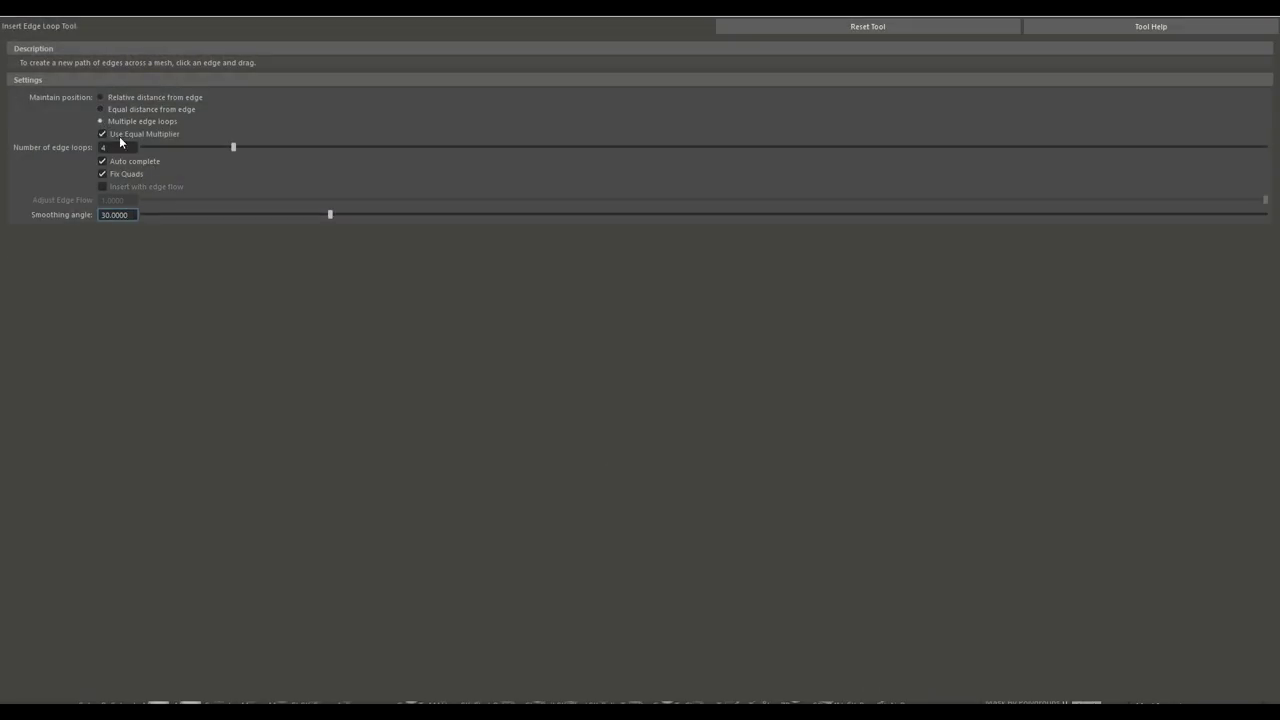
{"action": "left_click", "coordinate": [116, 147]}
{"action": "type", "text": "3"}
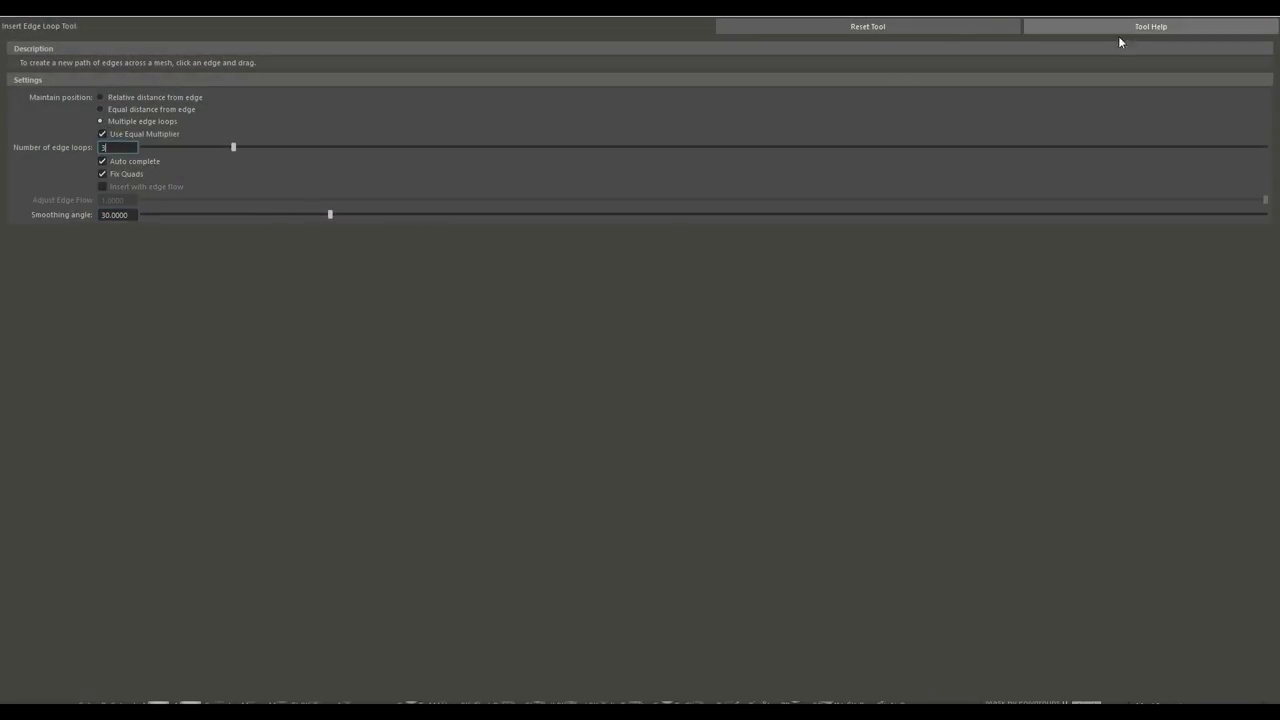
{"action": "left_click", "coordinate": [1202, 10]}
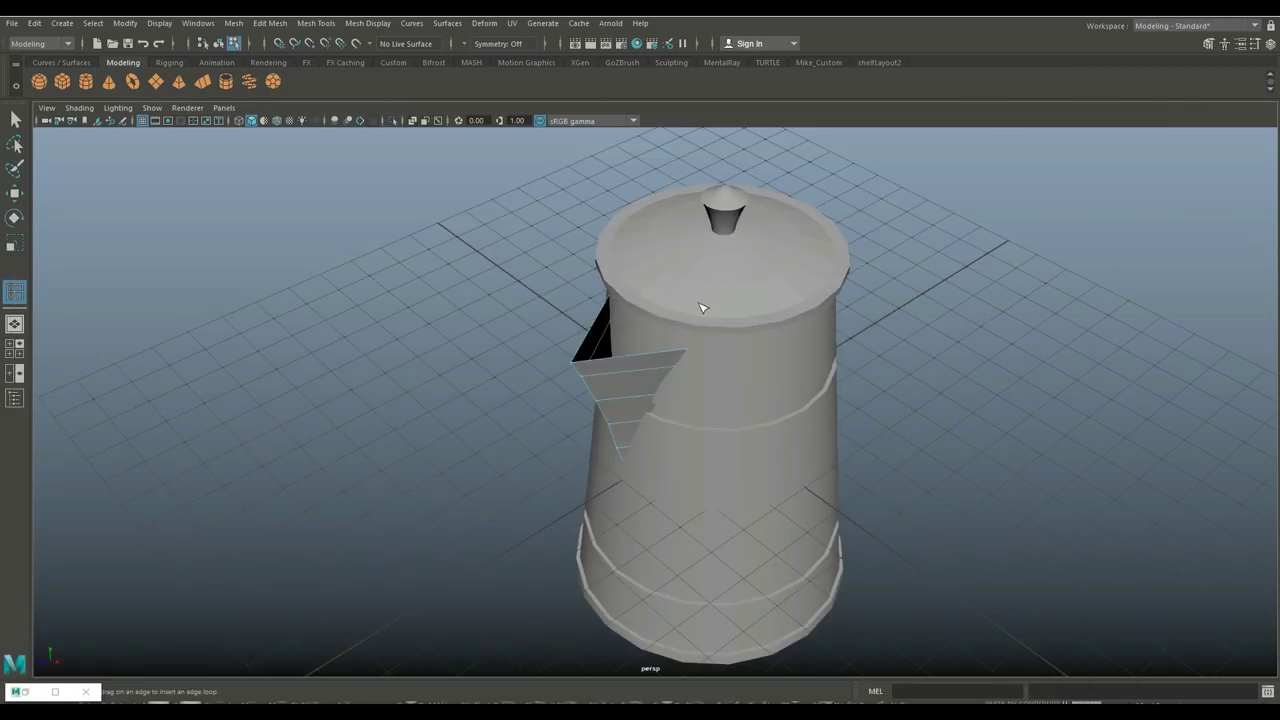
Insert three vertical edge loops through the upper edge of the spout's side wall and leave the tool.
{"action": "left_click", "coordinate": [633, 360]}
{"action": "key", "text": "q"}
{"action": "scroll", "coordinate": [670, 468], "scroll_direction": "up", "scroll_amount": 5}
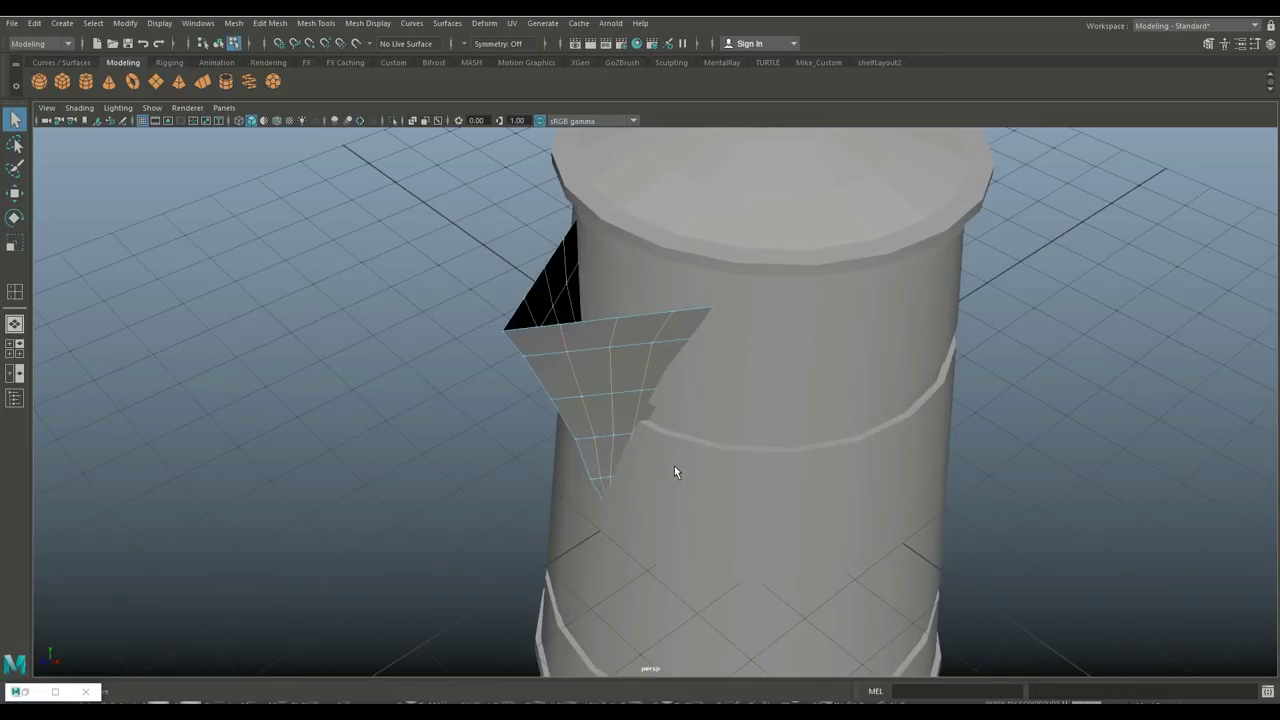
Select the spout's vertical edge loops in opposite pairs and scale each pair outward along the X axis to round the walls.
{"action": "mouse_move", "coordinate": [674, 466]}
{"action": "left_mouse_down", "text": "alt"}
{"action": "mouse_move", "coordinate": [729, 474]}
{"action": "mouse_move", "coordinate": [680, 472]}
{"action": "left_mouse_up", "text": "alt"}
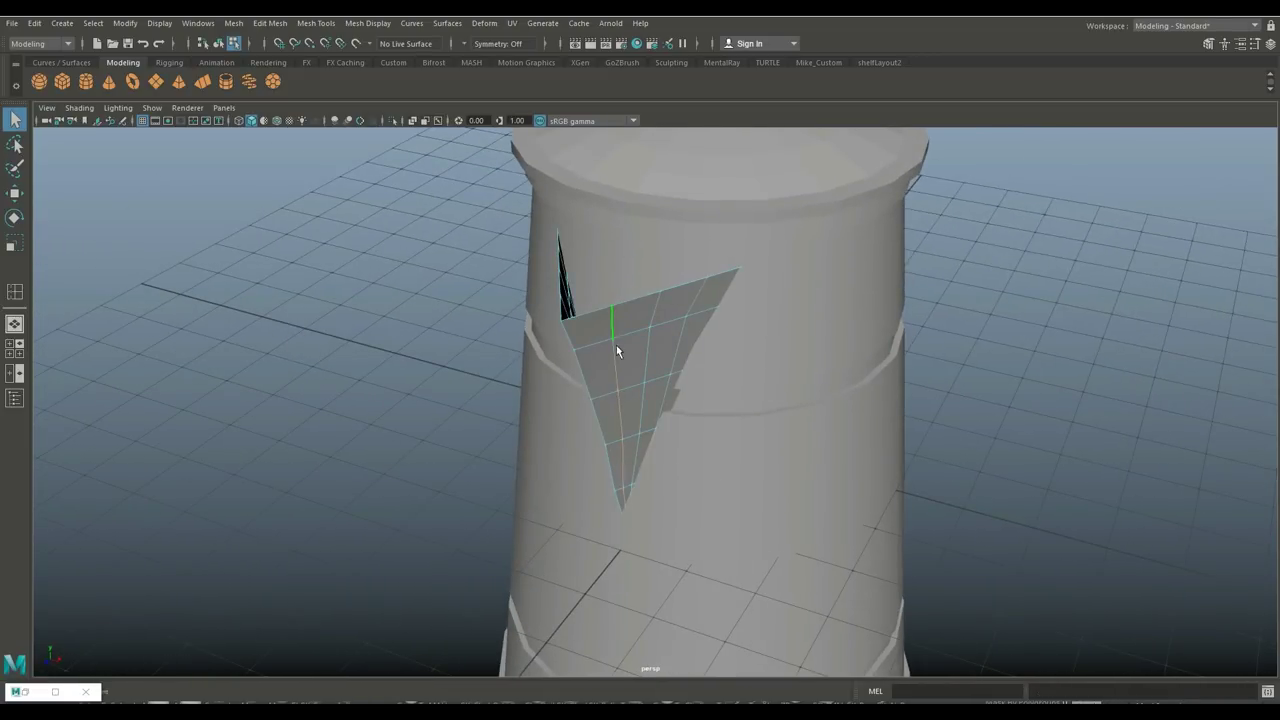
{"action": "left_click_drag", "start_coordinate": [616, 345], "coordinate": [712, 452], "text": "alt"}
{"action": "key", "text": "r"}
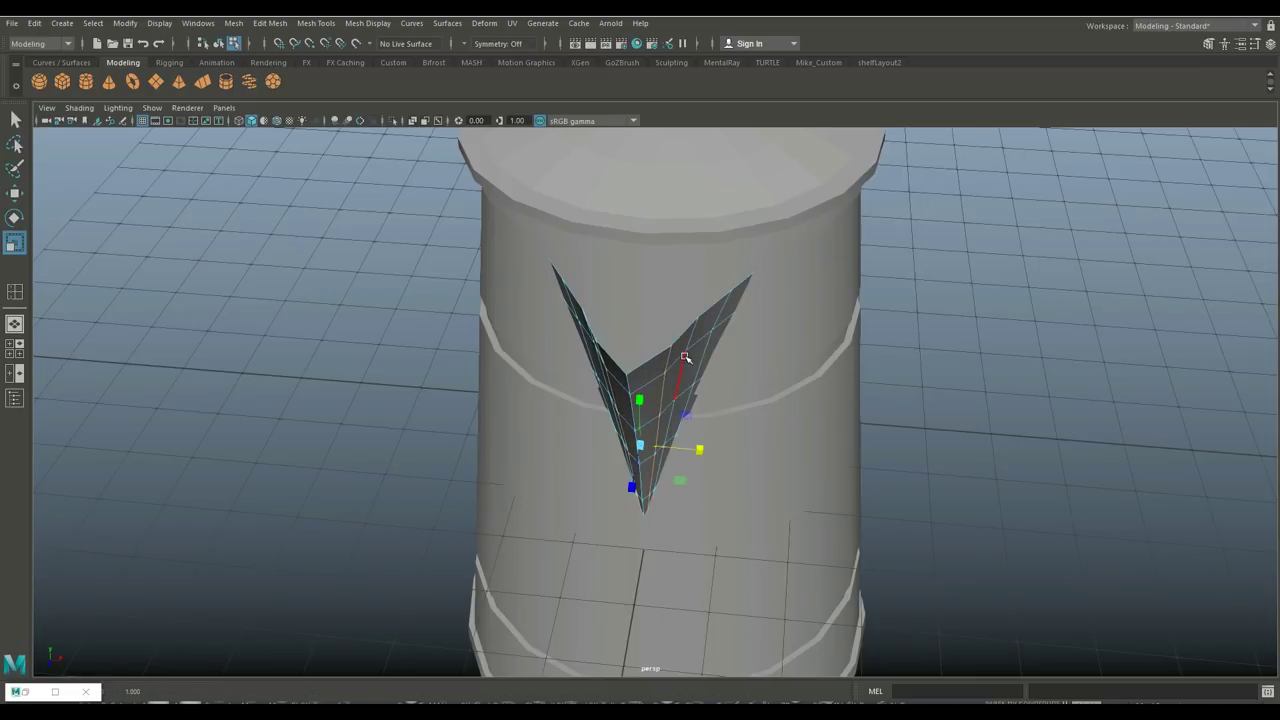
{"action": "double_click", "coordinate": [690, 347]}
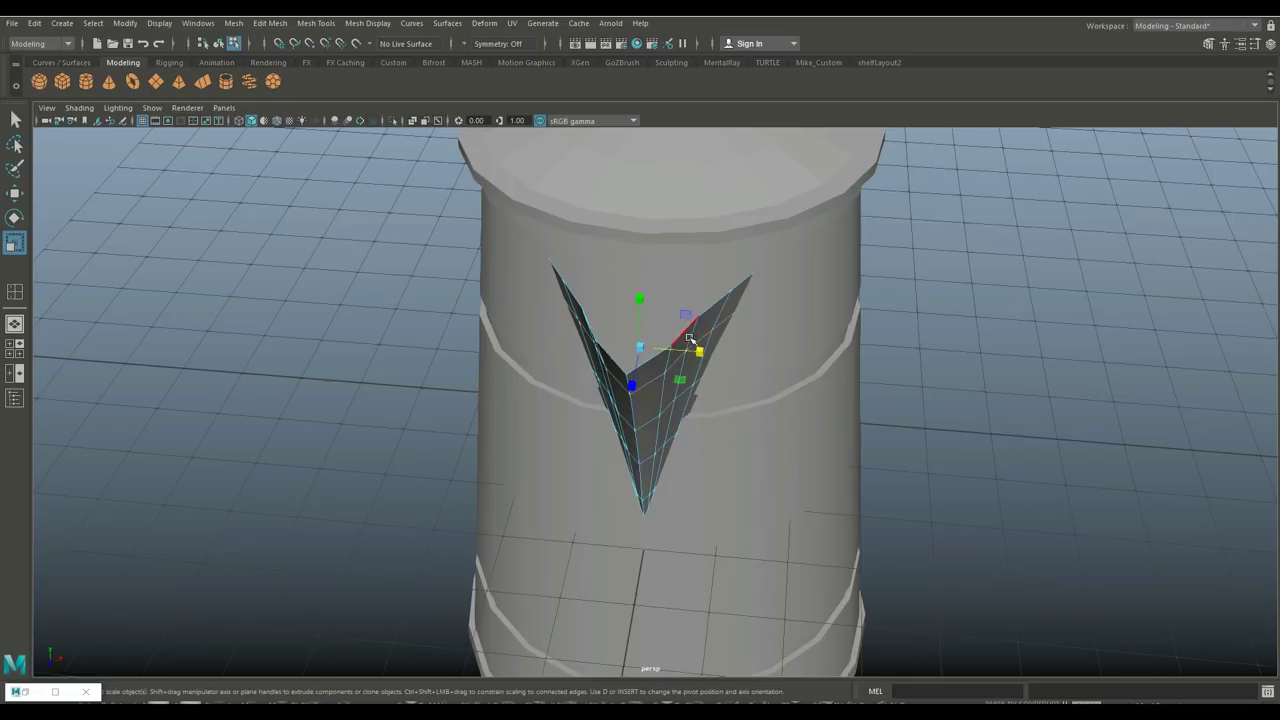
{"action": "double_click", "coordinate": [690, 335]}
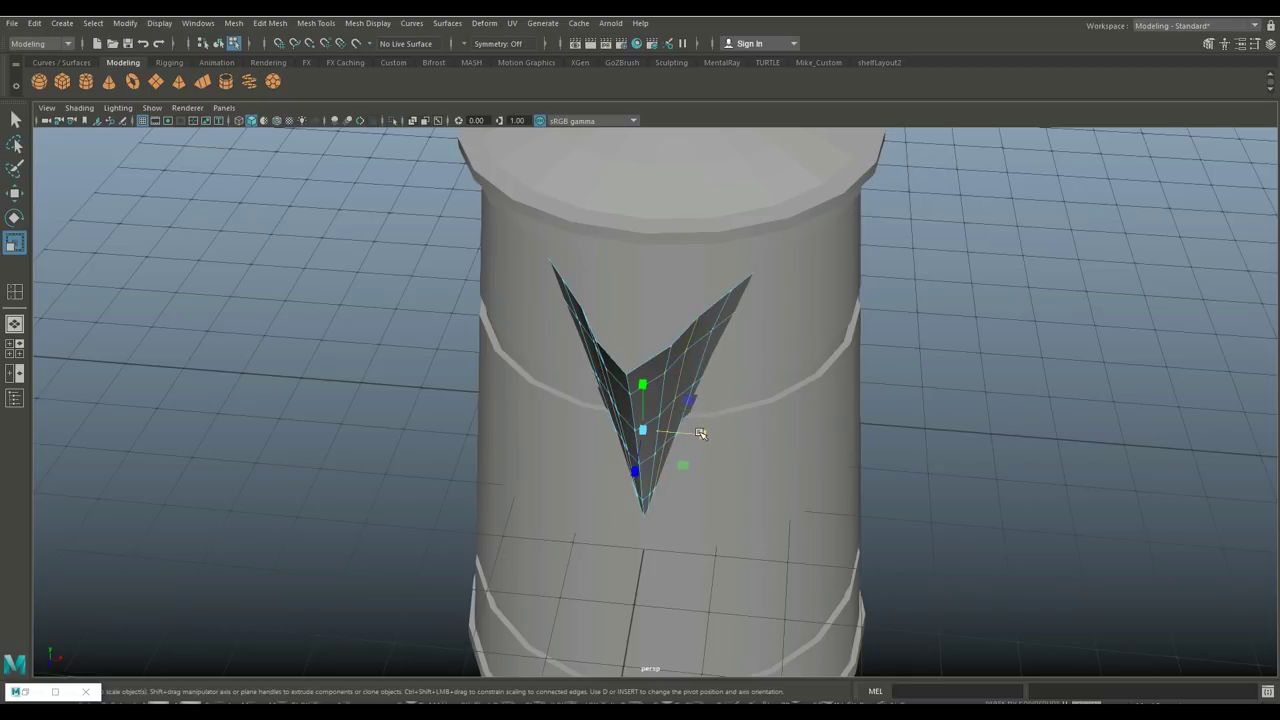
{"action": "left_click_drag", "start_coordinate": [700, 433], "coordinate": [686, 382]}
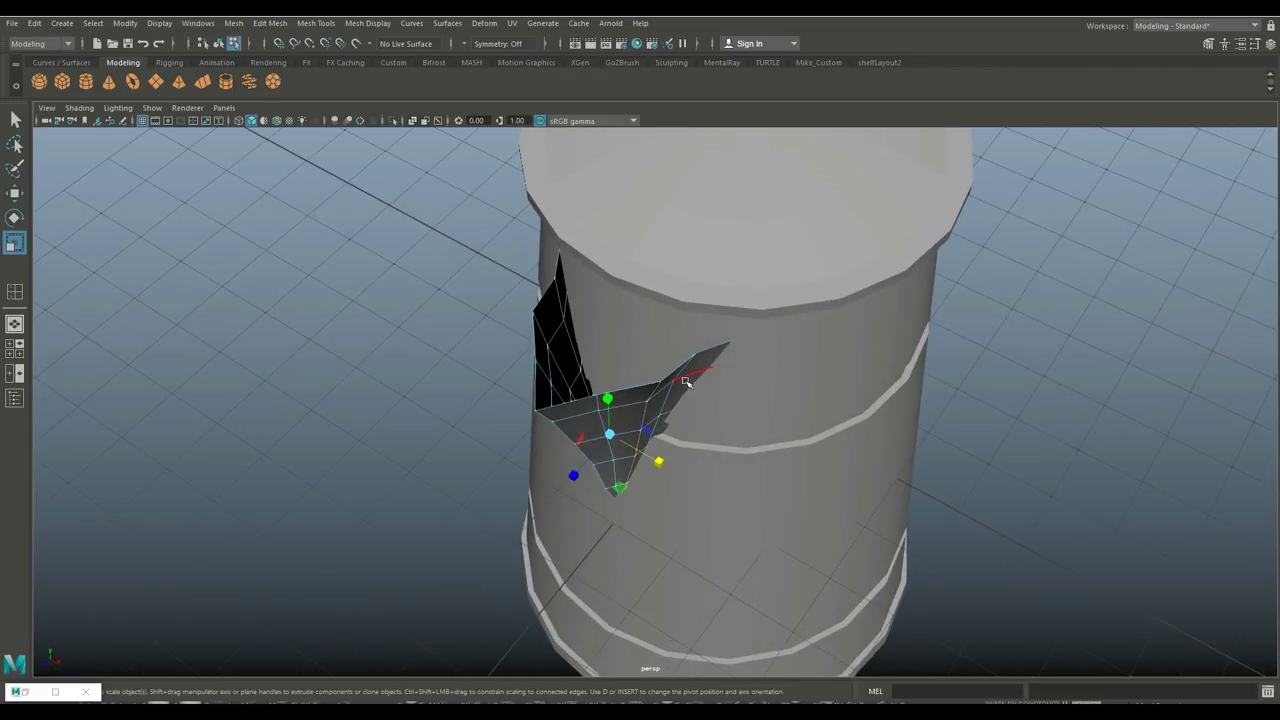
{"action": "double_click", "coordinate": [682, 371]}
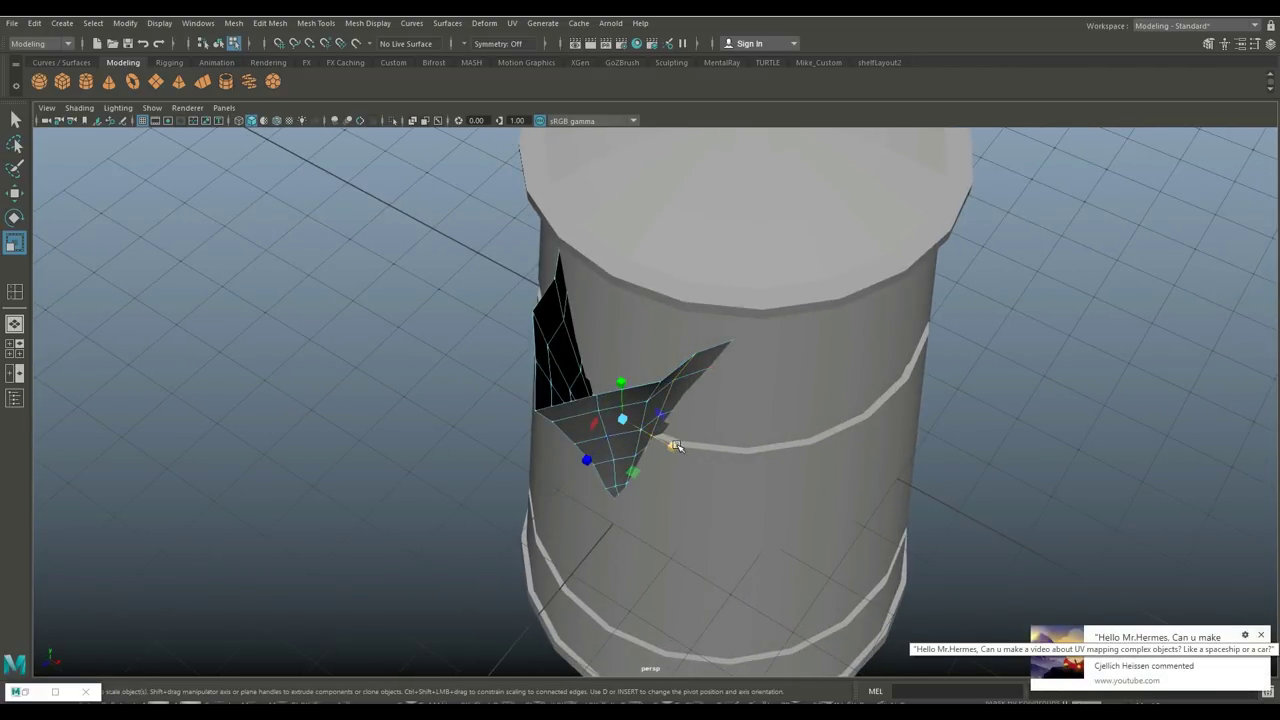
{"action": "left_click_drag", "start_coordinate": [674, 446], "coordinate": [688, 455]}
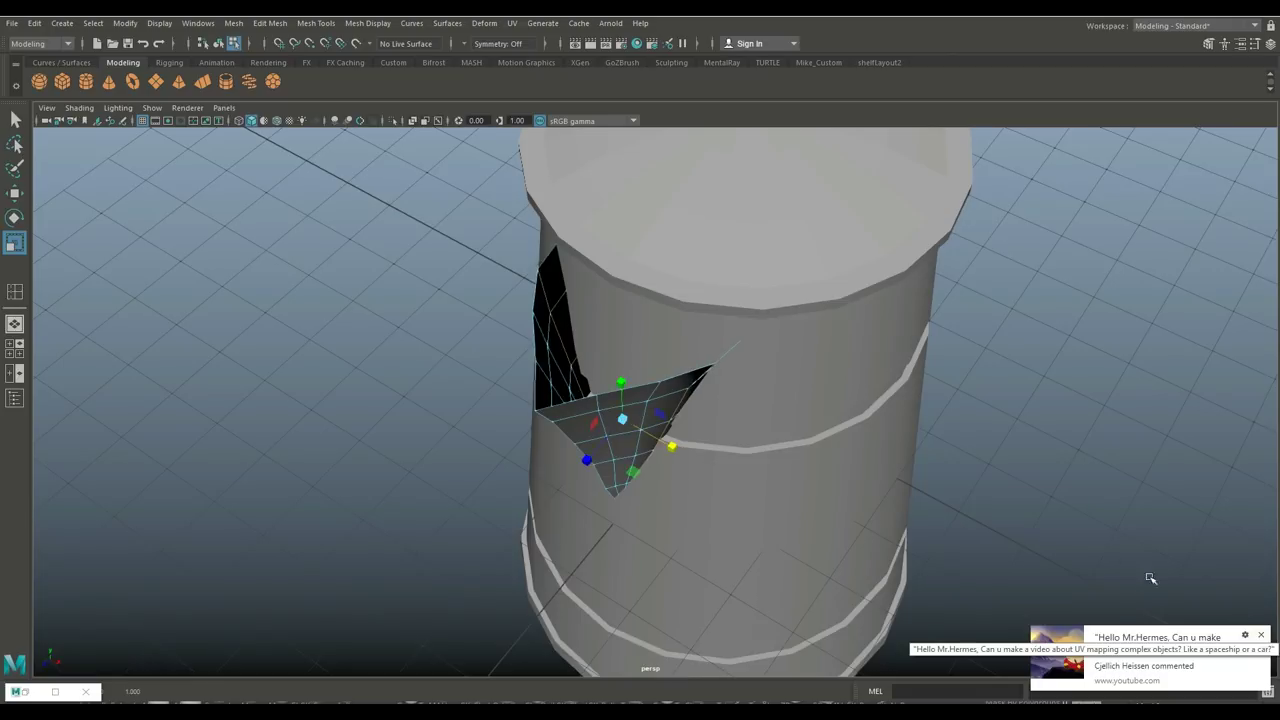
Extrude the whole spout mesh with a thickness of 0.03.
{"action": "left_click_drag", "start_coordinate": [897, 517], "coordinate": [931, 494], "text": "alt"}
{"action": "right_click_drag", "start_coordinate": [682, 310], "coordinate": [745, 291]}
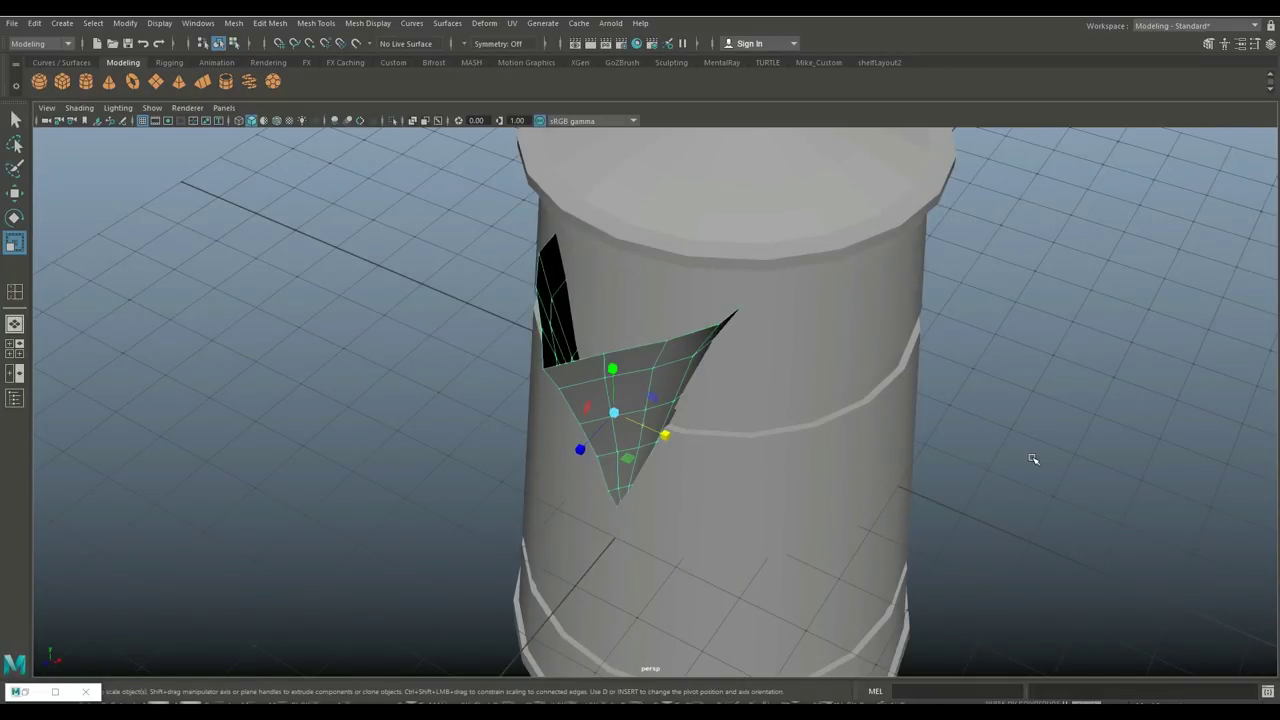
{"action": "key", "text": "ctrl+e"}
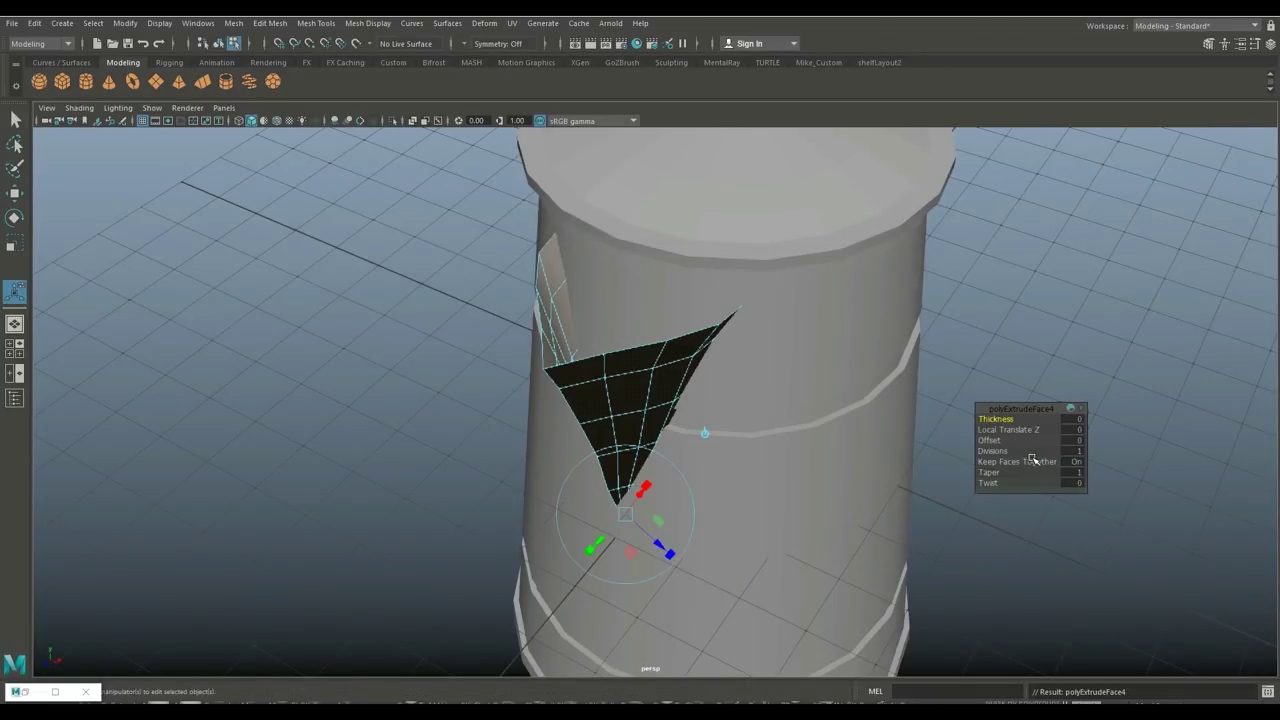
{"action": "left_click", "coordinate": [1073, 420]}
{"action": "type", "text": "0.1"}
{"action": "key", "text": "Return"}
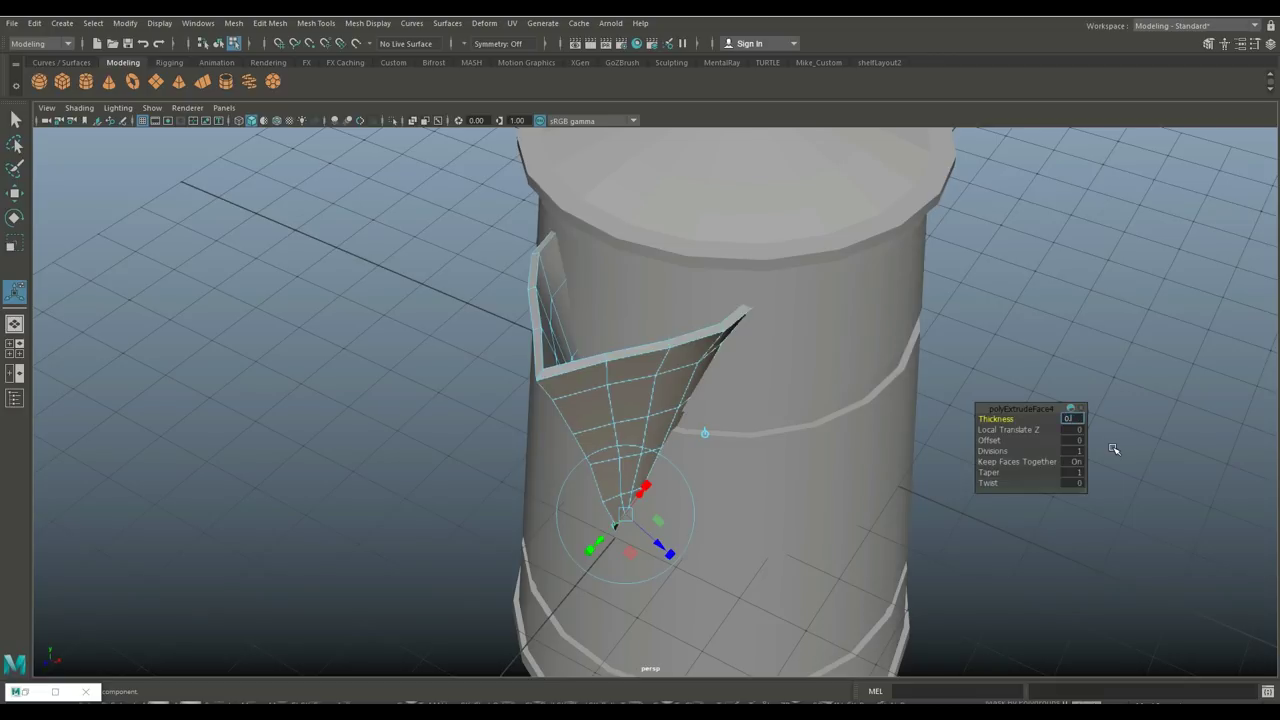
{"action": "type", "text": "0.01"}
{"action": "key", "text": "Return"}
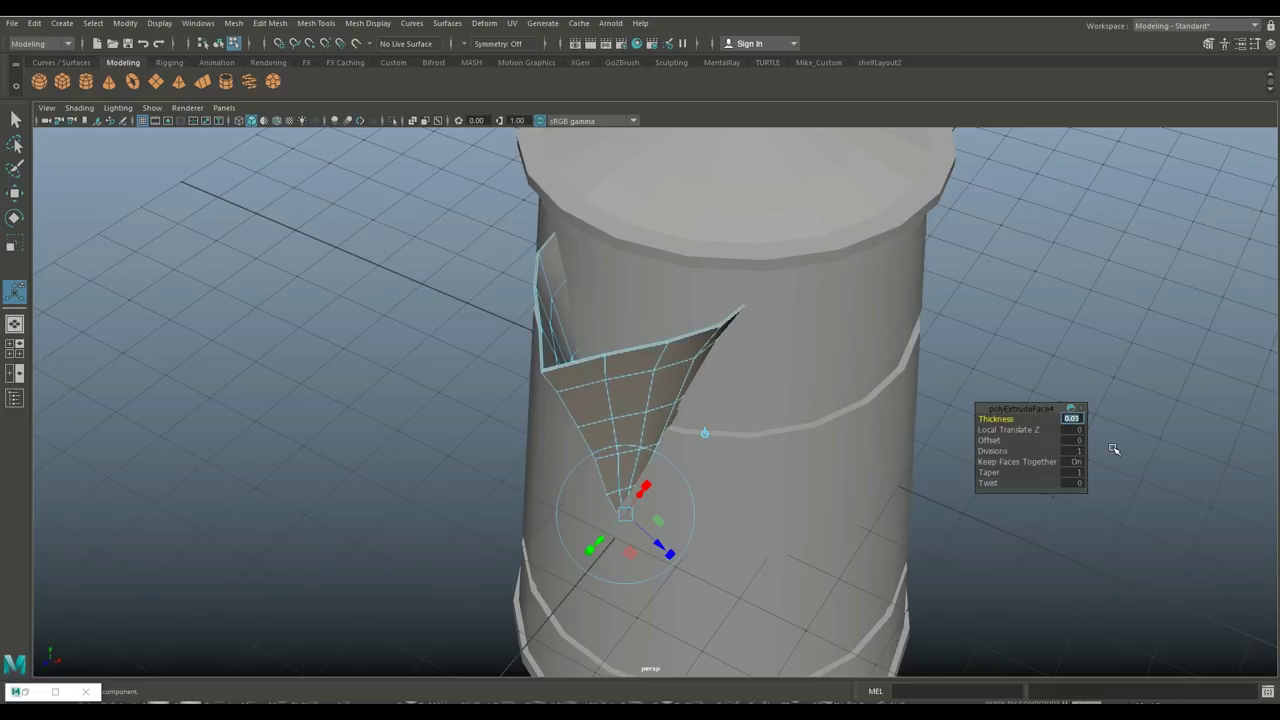
{"action": "left_click", "coordinate": [1094, 314]}
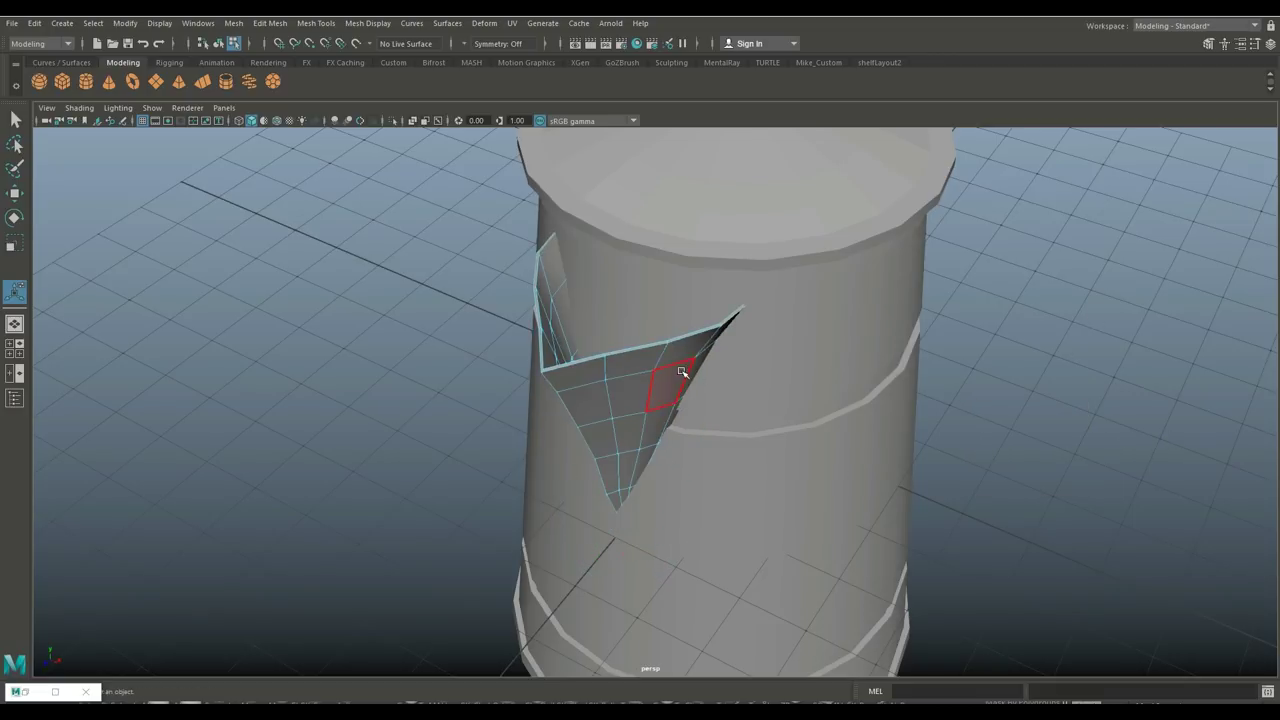
Return the spout to object mode and display it in smooth mesh preview.
{"action": "right_click_drag", "start_coordinate": [683, 372], "coordinate": [717, 285]}
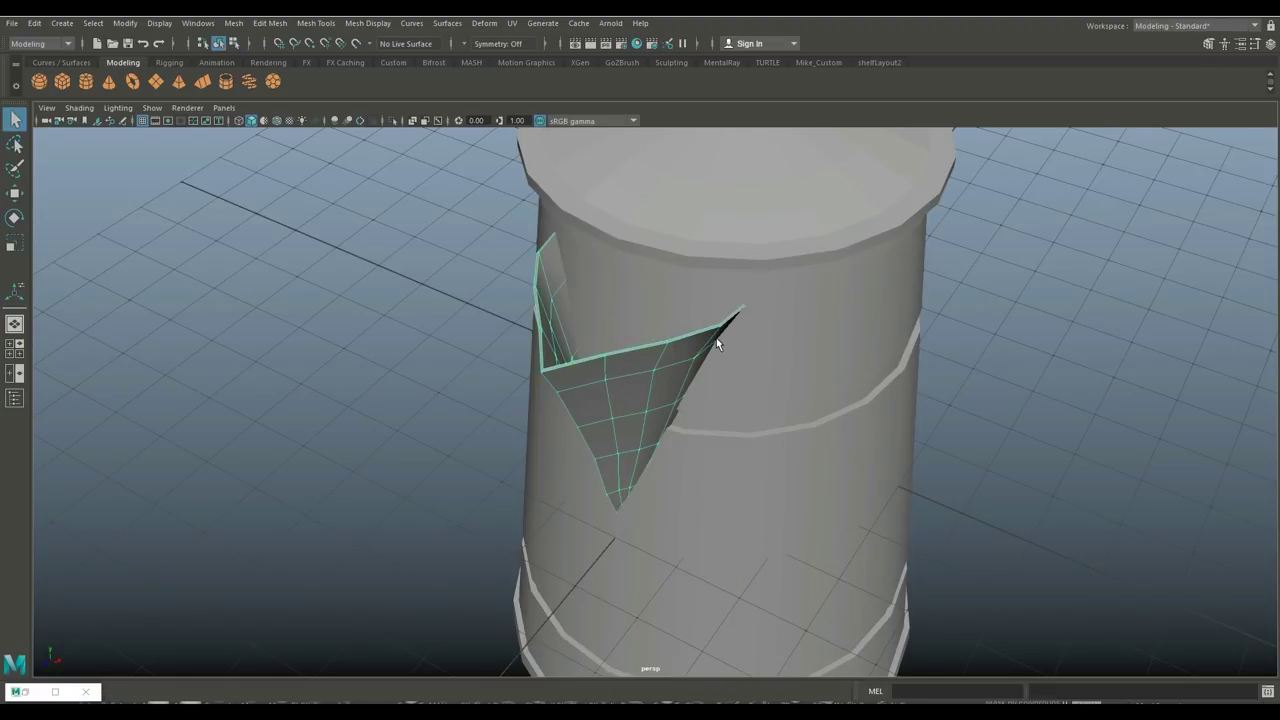
{"action": "key", "text": "3"}
{"action": "mouse_move", "coordinate": [995, 419]}
{"action": "left_mouse_down", "text": "alt"}
{"action": "mouse_move", "coordinate": [1046, 417]}
{"action": "mouse_move", "coordinate": [1109, 369]}
{"action": "mouse_move", "coordinate": [1060, 443]}
{"action": "mouse_move", "coordinate": [994, 394]}
{"action": "mouse_move", "coordinate": [930, 388]}
{"action": "mouse_move", "coordinate": [914, 366]}
{"action": "mouse_move", "coordinate": [903, 389]}
{"action": "mouse_move", "coordinate": [994, 394]}
{"action": "left_mouse_up", "text": "alt"}
{"action": "scroll", "coordinate": [994, 394], "scroll_direction": "down", "scroll_amount": 5}
{"action": "left_click_drag", "start_coordinate": [1031, 463], "coordinate": [1056, 447], "text": "alt"}
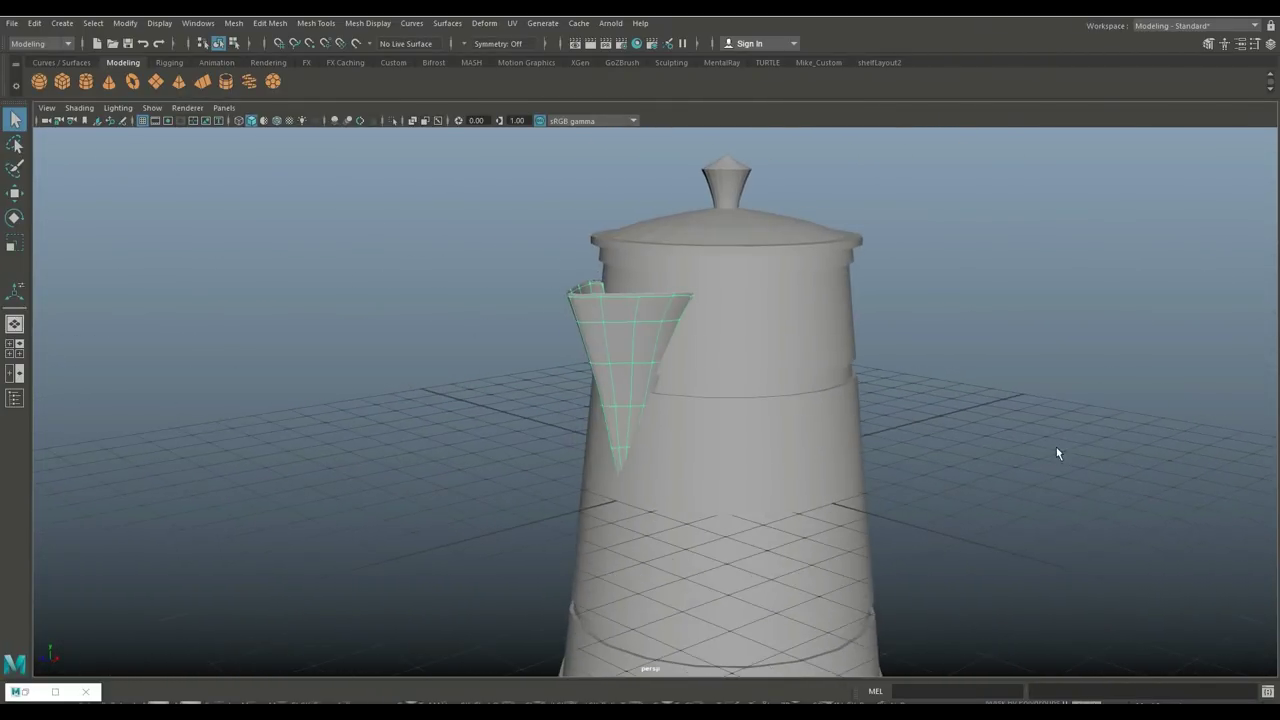
Combine the container body and the spout with a Boolean Union.
{"action": "left_click", "coordinate": [799, 352]}
{"action": "left_click", "coordinate": [657, 325], "text": "shift"}
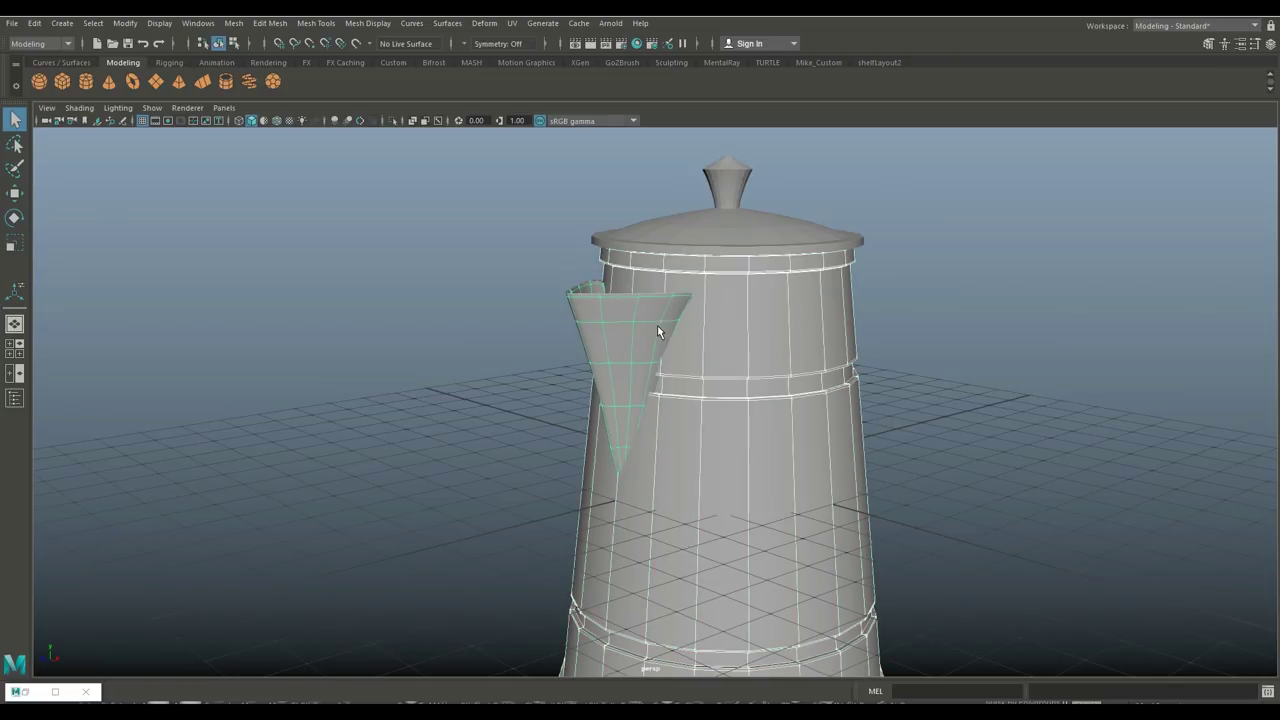
{"action": "left_click", "coordinate": [233, 22]}
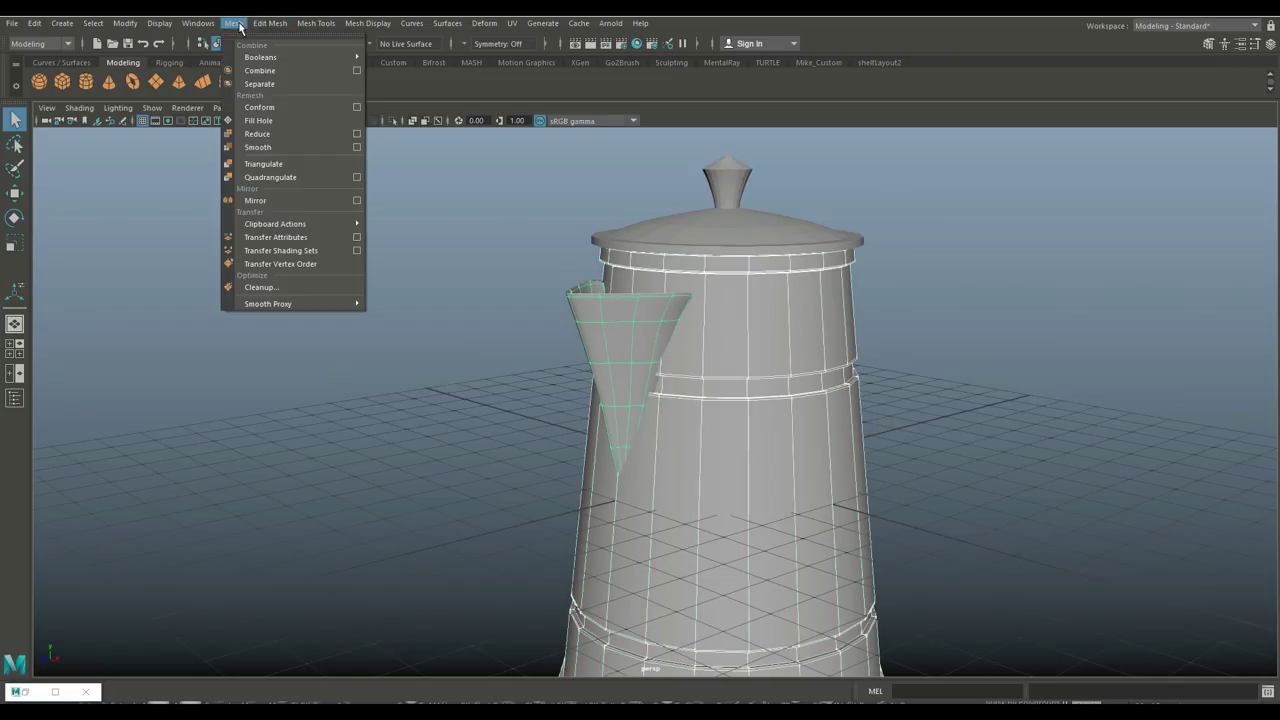
{"action": "mouse_move", "coordinate": [294, 58]}
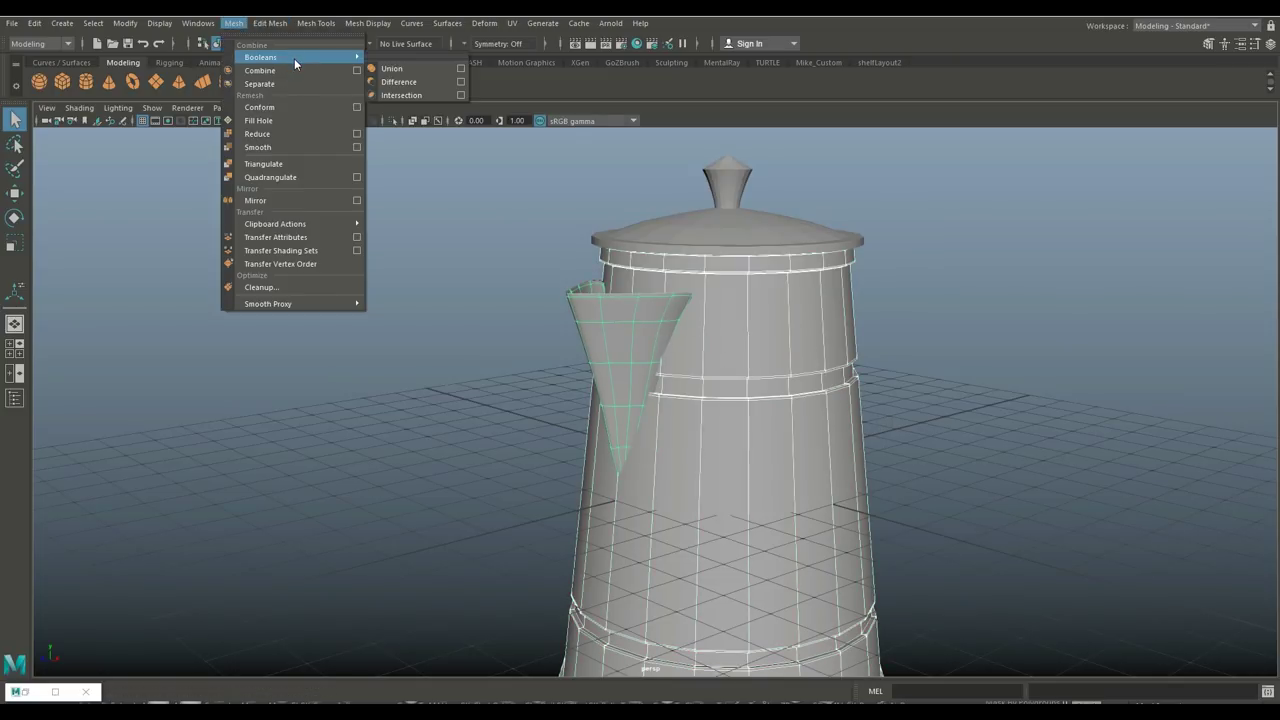
{"action": "left_click", "coordinate": [412, 67]}
Examine the joined spout and container from several angles in wireframe and shaded display.
{"action": "left_click_drag", "start_coordinate": [380, 372], "coordinate": [592, 356], "text": "alt"}
{"action": "scroll", "coordinate": [659, 317], "scroll_direction": "down", "scroll_amount": 3}
{"action": "left_click_drag", "start_coordinate": [803, 471], "coordinate": [634, 440], "text": "alt"}
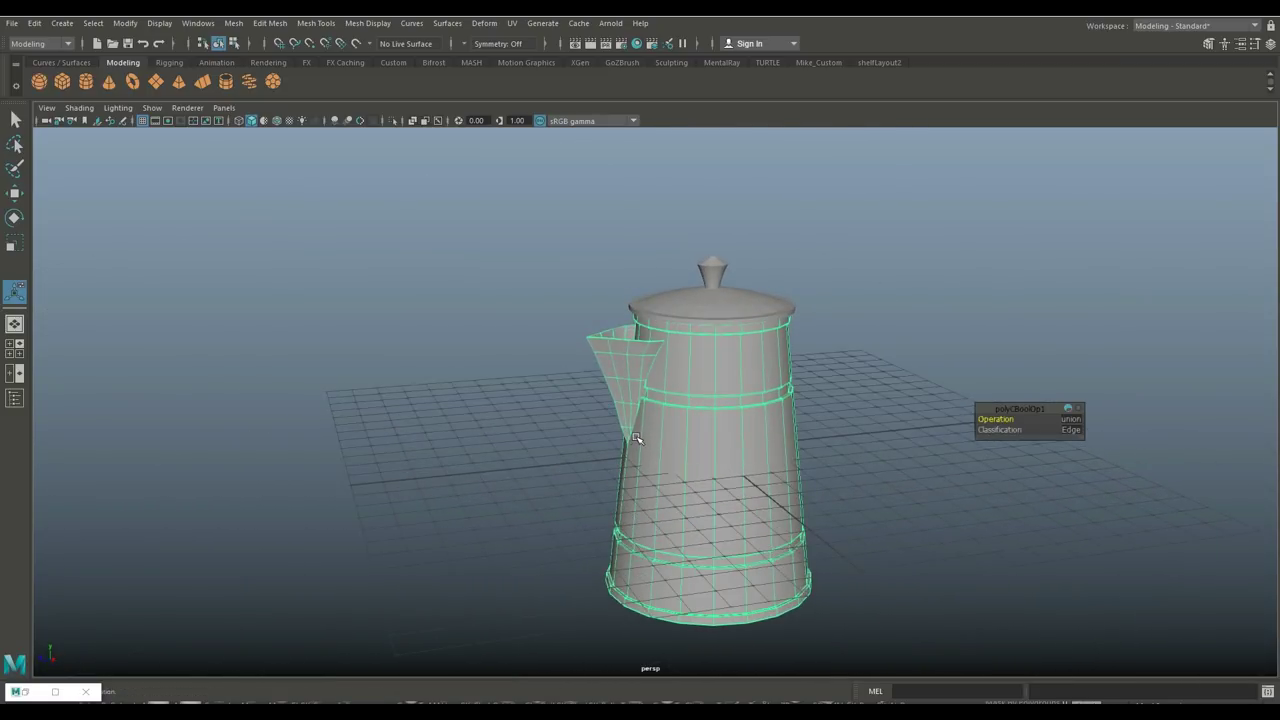
{"action": "key", "text": "4"}
{"action": "scroll", "coordinate": [877, 517], "scroll_direction": "up", "scroll_amount": 4}
{"action": "left_click_drag", "start_coordinate": [877, 517], "coordinate": [942, 510], "text": "alt"}
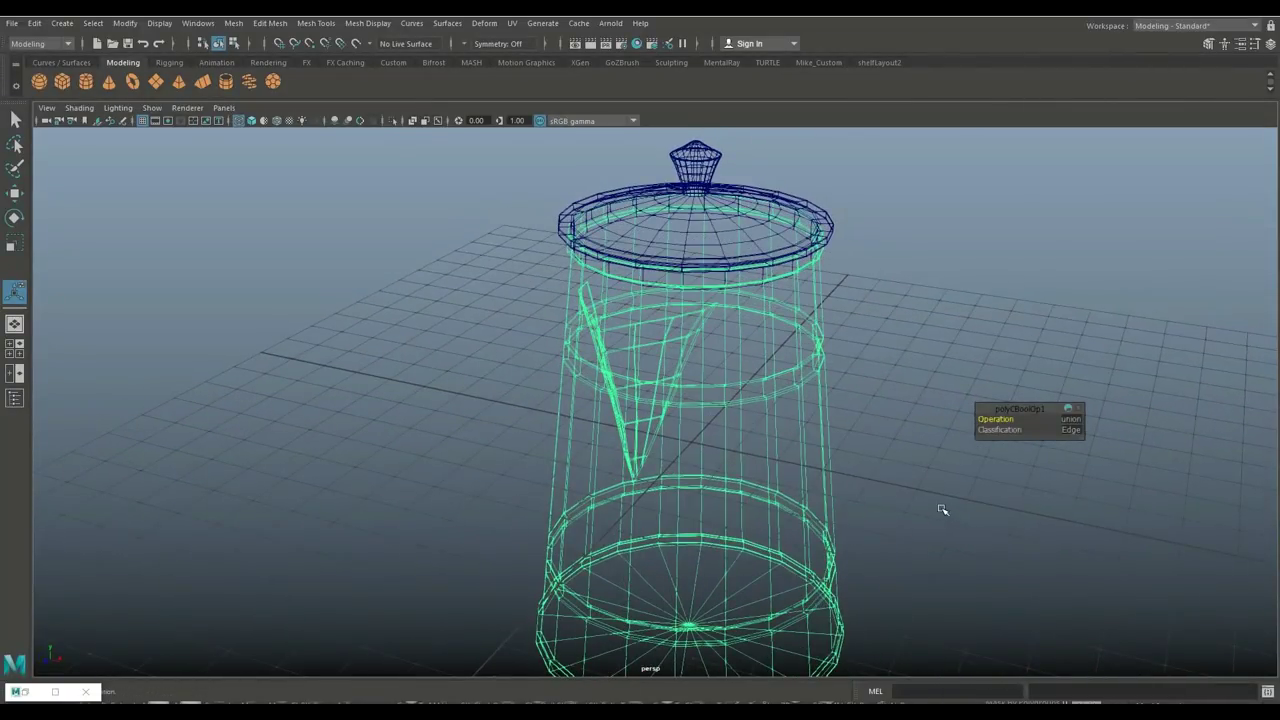
{"action": "key", "text": "5"}
{"action": "scroll", "coordinate": [908, 480], "scroll_direction": "down", "scroll_amount": 3}
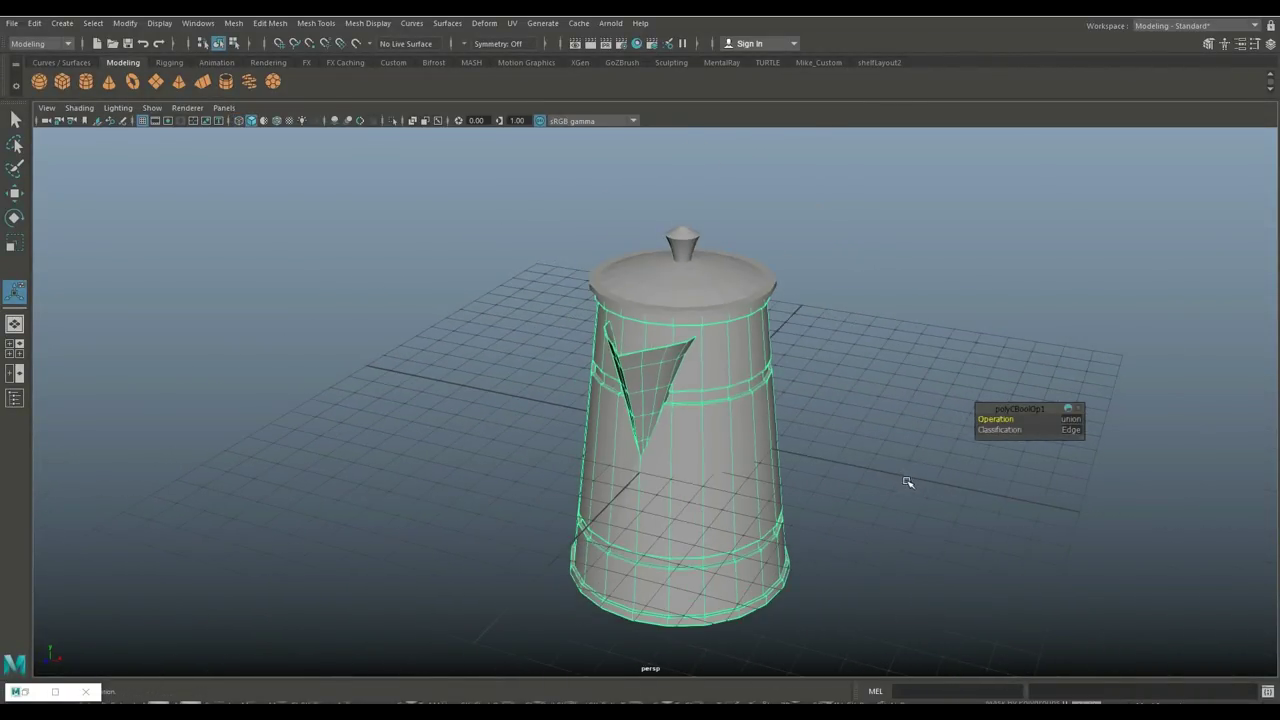
{"action": "scroll", "coordinate": [908, 480], "scroll_direction": "up", "scroll_amount": 1}
{"action": "scroll", "coordinate": [866, 406], "scroll_direction": "up", "scroll_amount": 3}
{"action": "left_click_drag", "start_coordinate": [866, 406], "coordinate": [901, 451], "text": "alt"}
Maximize the side view, frame the whole pot in it and clear the selection.
{"action": "left_click", "coordinate": [14, 348]}
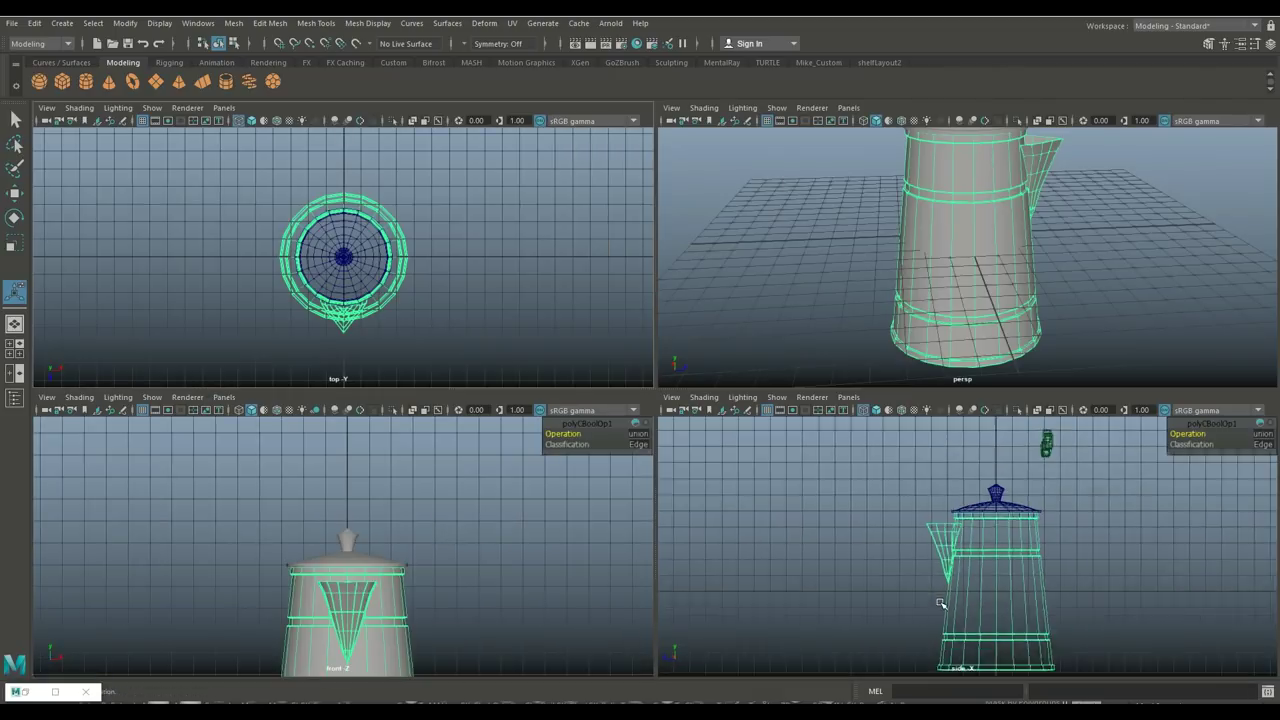
{"action": "key", "text": "space"}
{"action": "middle_click_drag", "start_coordinate": [695, 503], "coordinate": [490, 440], "text": "alt"}
{"action": "left_click", "coordinate": [783, 429]}
{"action": "scroll", "coordinate": [640, 423], "scroll_direction": "up", "scroll_amount": 2}
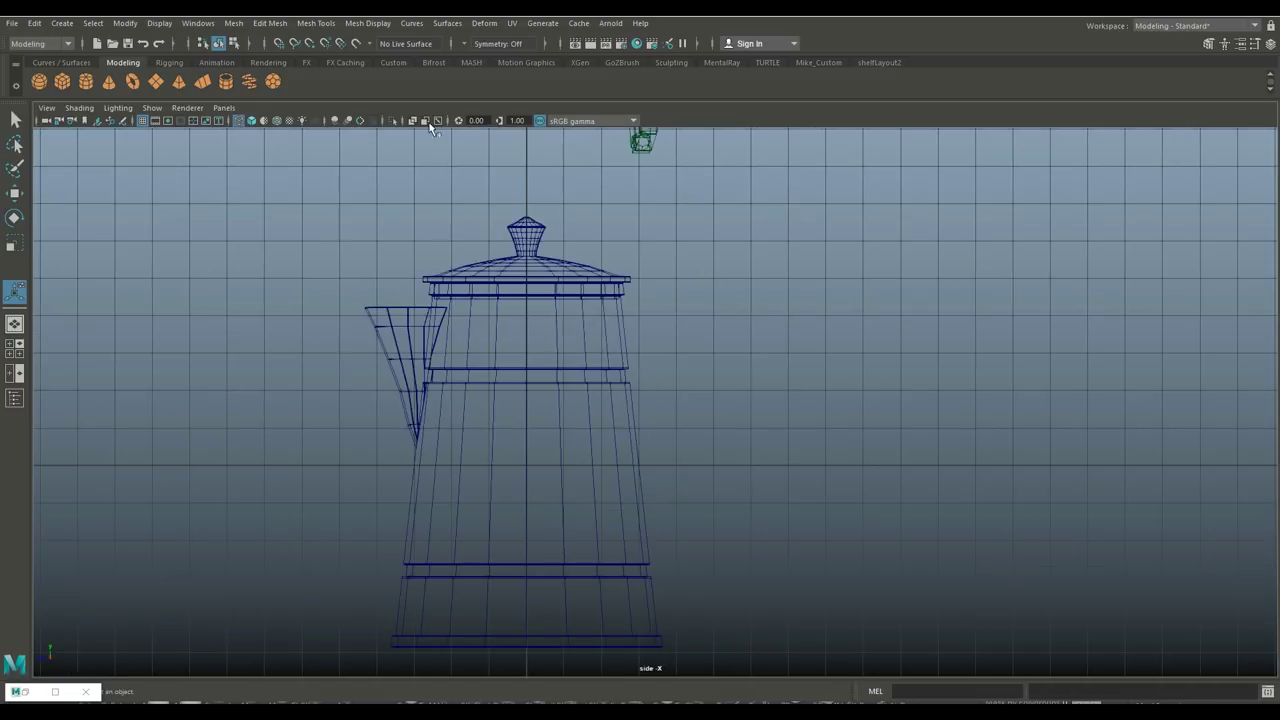
Start a CV curve for the handle opposite the spout, with a small scroll against the container's upper wall.
{"action": "left_click", "coordinate": [62, 23]}
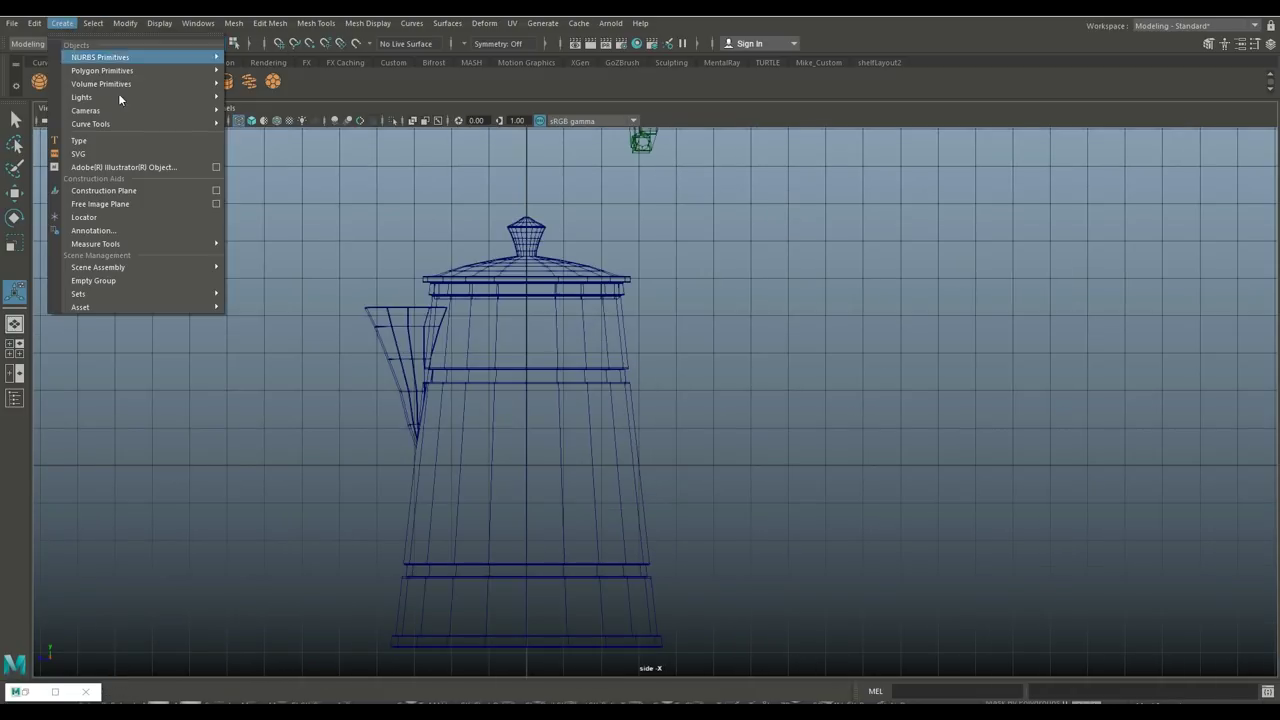
{"action": "mouse_move", "coordinate": [150, 122]}
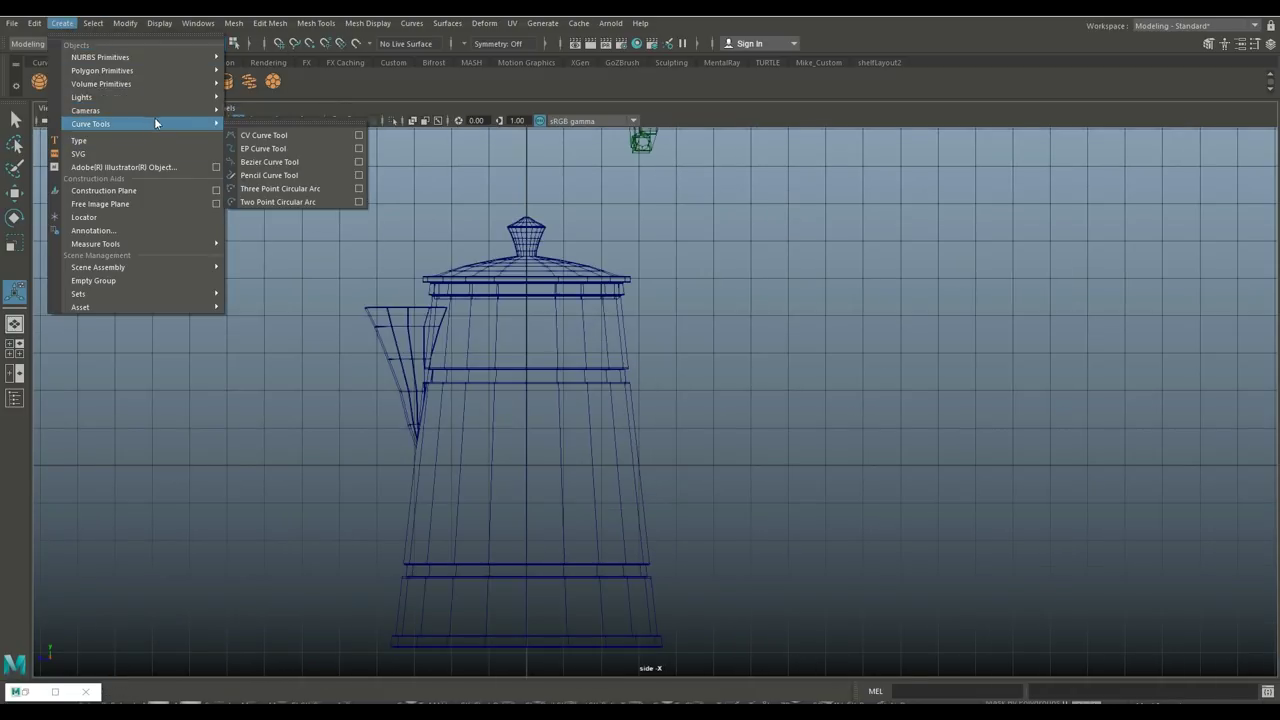
{"action": "left_click", "coordinate": [286, 135]}
{"action": "scroll", "coordinate": [690, 331], "scroll_direction": "up", "scroll_amount": 2}
{"action": "middle_click_drag", "start_coordinate": [690, 331], "coordinate": [800, 285], "text": "alt"}
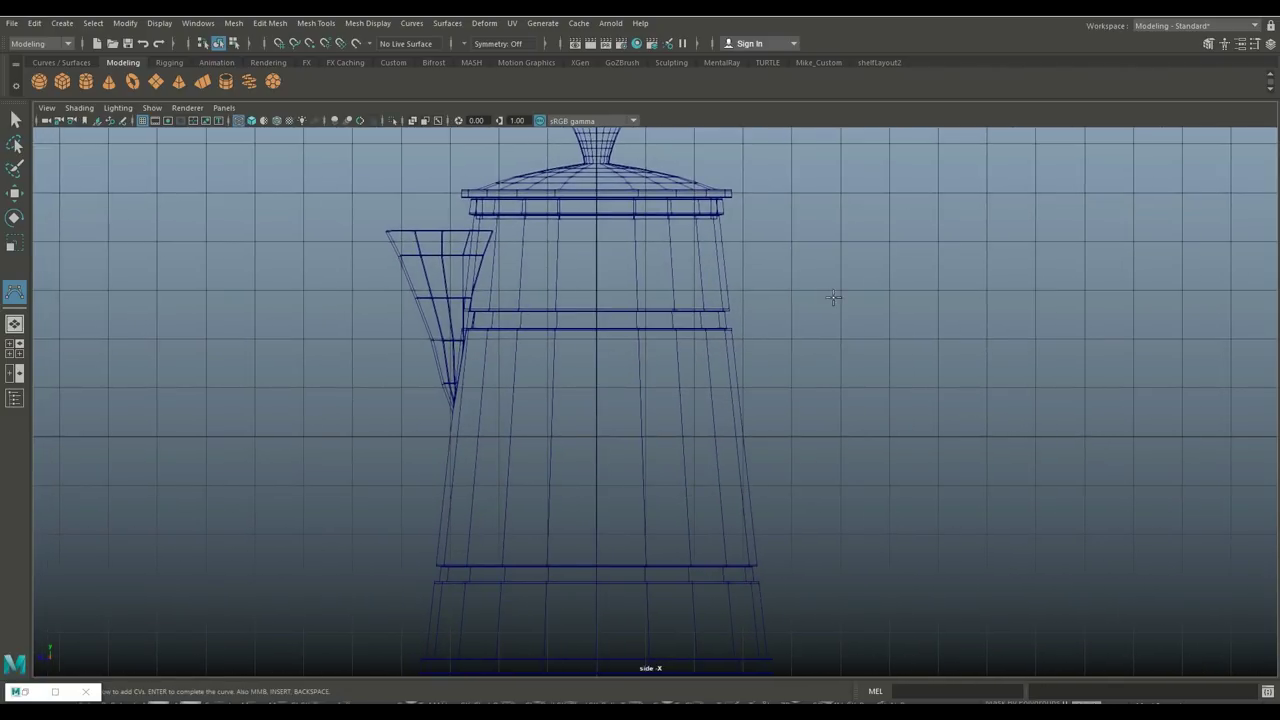
{"action": "left_click", "coordinate": [745, 226]}
{"action": "left_click", "coordinate": [727, 261]}
{"action": "left_click", "coordinate": [745, 269]}
{"action": "left_click", "coordinate": [762, 266]}
{"action": "left_click", "coordinate": [775, 251]}
{"action": "left_click", "coordinate": [782, 233]}
Continue the handle curve in a wide outward arc that sweeps back down to the container's lower wall.
{"action": "left_click", "coordinate": [799, 221]}
{"action": "left_click", "coordinate": [831, 221]}
{"action": "left_click", "coordinate": [849, 236]}
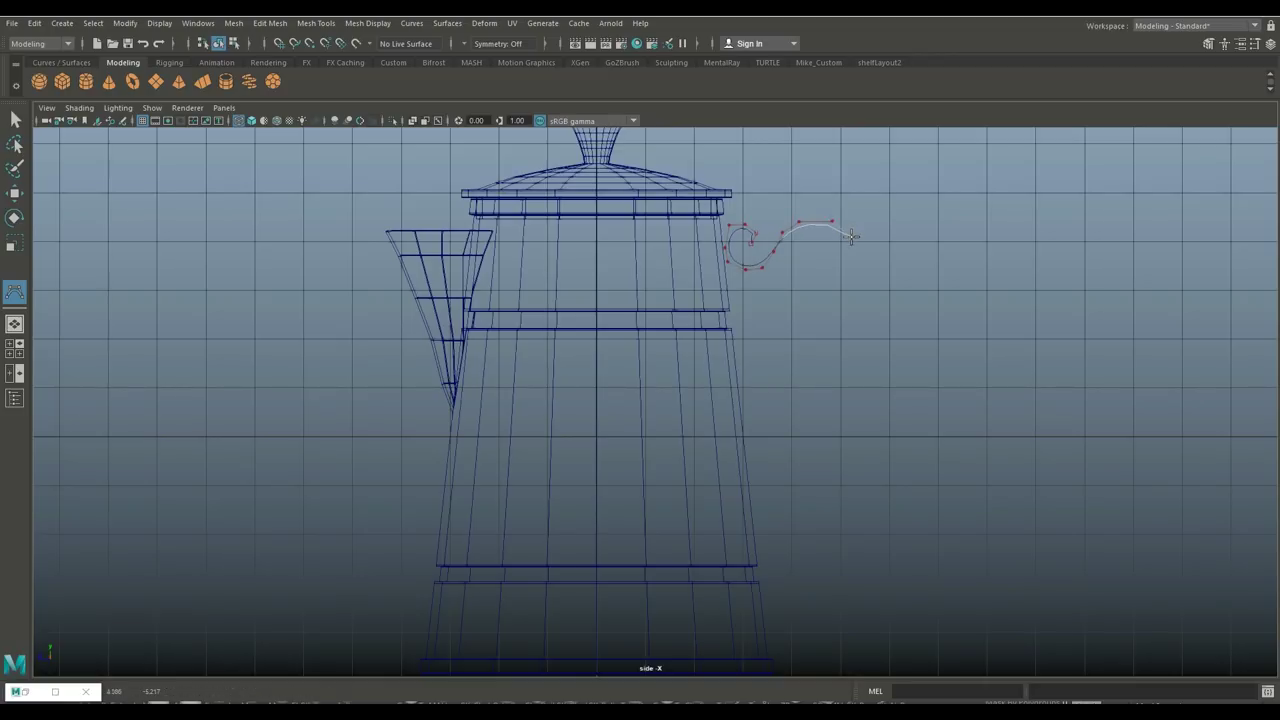
{"action": "left_click", "coordinate": [872, 276]}
{"action": "left_click", "coordinate": [864, 315]}
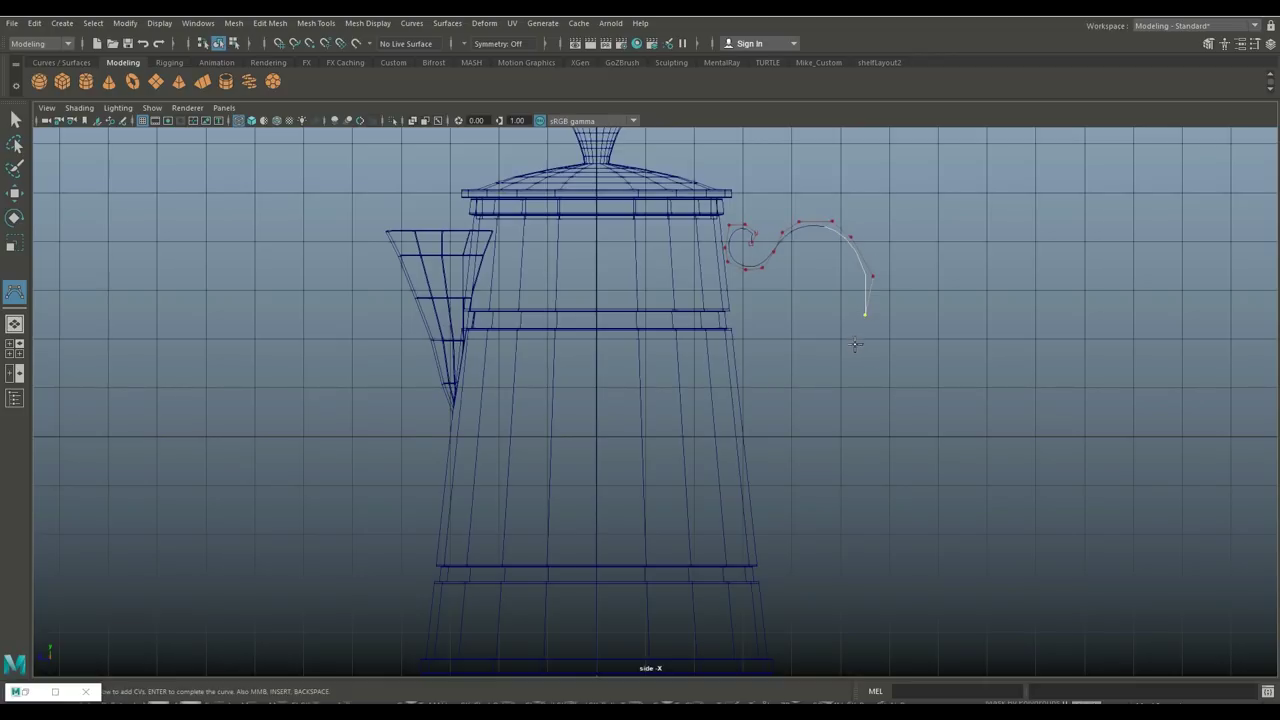
{"action": "left_click", "coordinate": [850, 349]}
{"action": "left_click", "coordinate": [817, 376]}
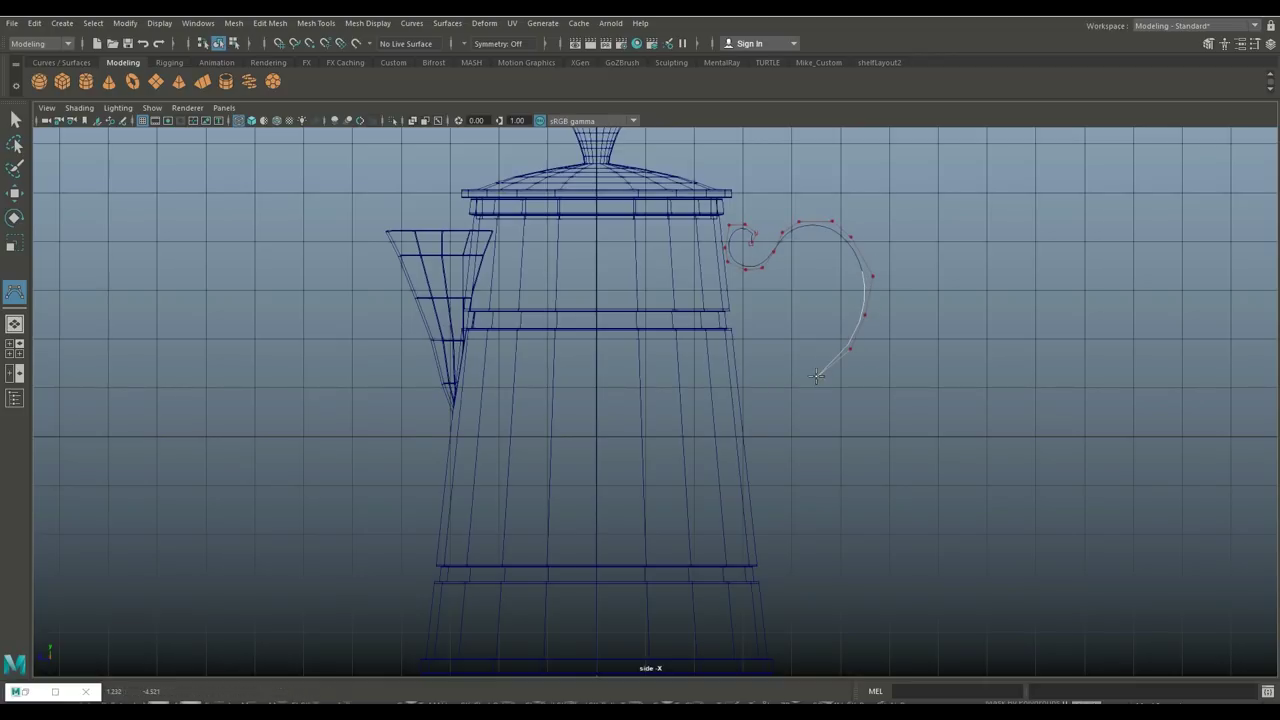
{"action": "left_click", "coordinate": [782, 419]}
{"action": "left_click", "coordinate": [760, 451]}
{"action": "left_click", "coordinate": [755, 487]}
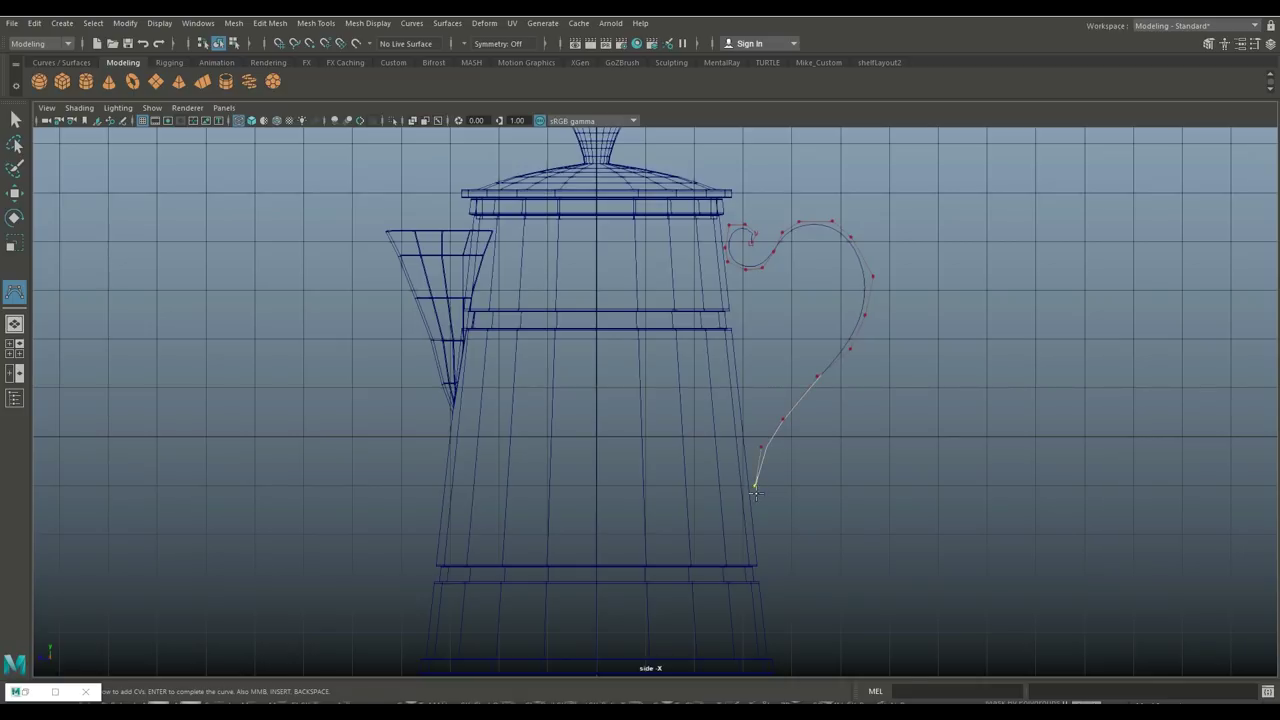
Finish the handle curve with an outward curl beside the container's lower wall and complete it.
{"action": "left_click", "coordinate": [755, 521]}
{"action": "left_click", "coordinate": [766, 540]}
{"action": "left_click", "coordinate": [793, 548]}
{"action": "left_click", "coordinate": [828, 545]}
{"action": "left_click", "coordinate": [840, 524]}
{"action": "left_click", "coordinate": [836, 503]}
{"action": "left_click", "coordinate": [814, 489]}
{"action": "key", "text": "q"}
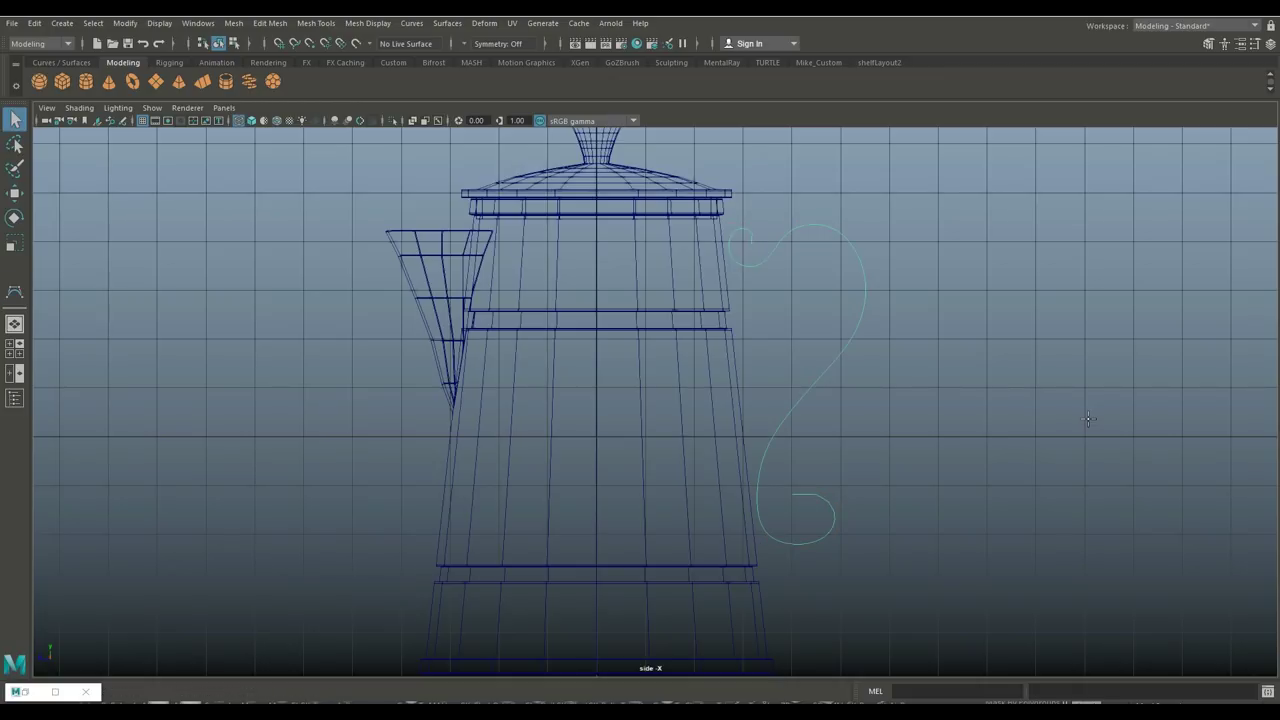
In the perspective view, add a polygon cube raised along the Y axis and hide the container and lid.
{"action": "left_click", "coordinate": [15, 349]}
{"action": "key", "text": "space"}
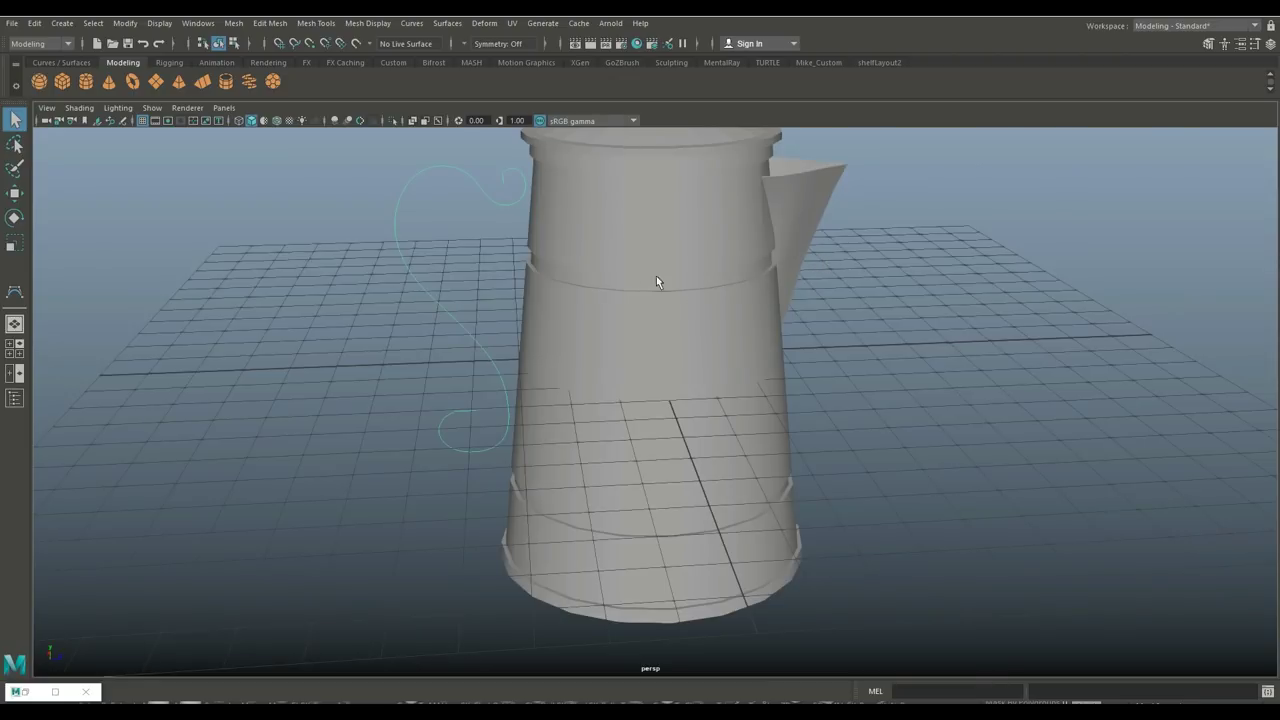
{"action": "middle_click_drag", "start_coordinate": [656, 276], "coordinate": [689, 366], "text": "alt"}
{"action": "left_click_drag", "start_coordinate": [689, 366], "coordinate": [760, 396], "text": "alt"}
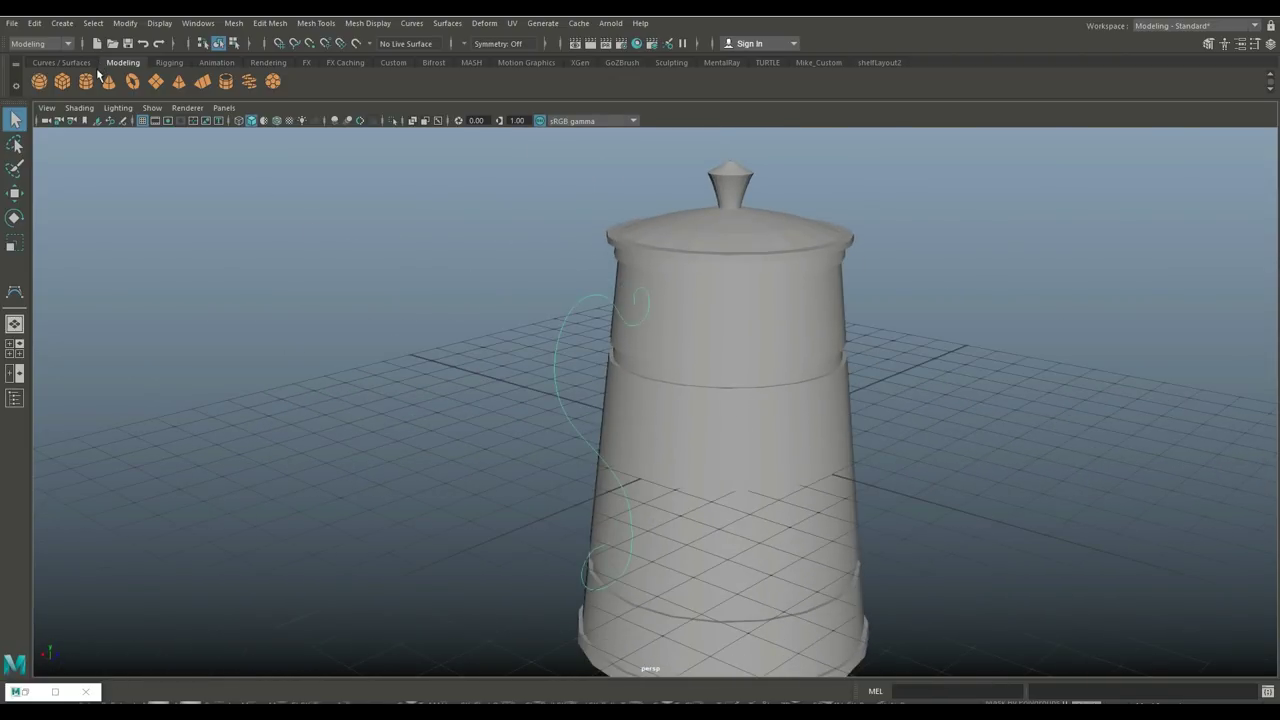
{"action": "left_click", "coordinate": [177, 179]}
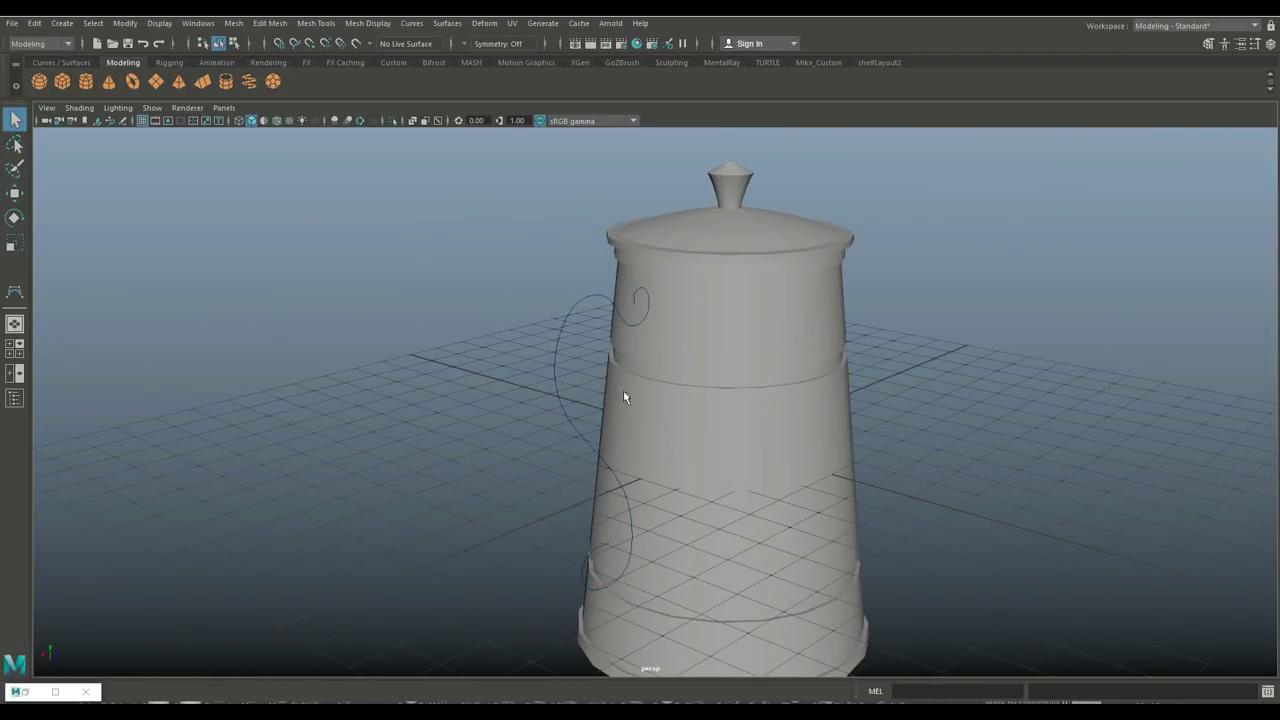
{"action": "left_click", "coordinate": [675, 392]}
{"action": "key", "text": "w"}
{"action": "left_click_drag", "start_coordinate": [725, 390], "coordinate": [728, 252]}
{"action": "left_click_drag", "start_coordinate": [827, 226], "coordinate": [859, 418]}
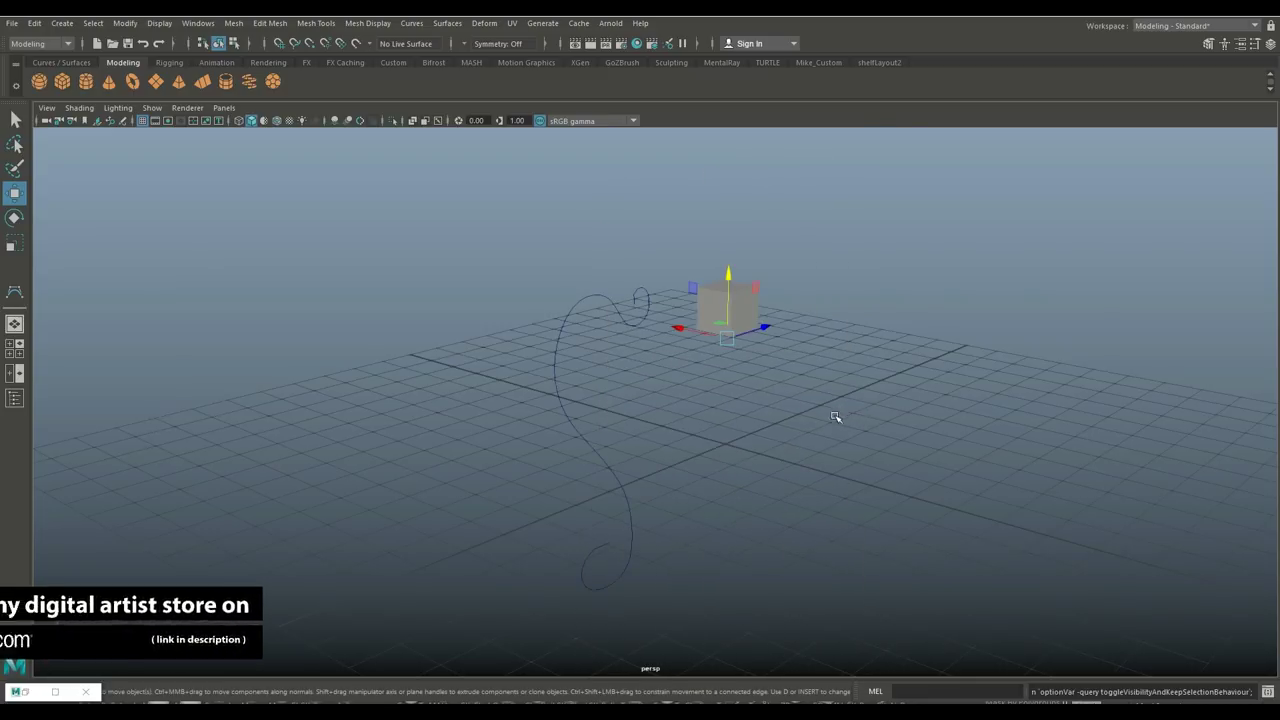
Move the cube along Z to the handle curve's upper scroll and raise it along Y until its top face meets the curve's end.
{"action": "left_click_drag", "start_coordinate": [837, 420], "coordinate": [789, 440], "text": "alt"}
{"action": "left_click", "coordinate": [812, 287]}
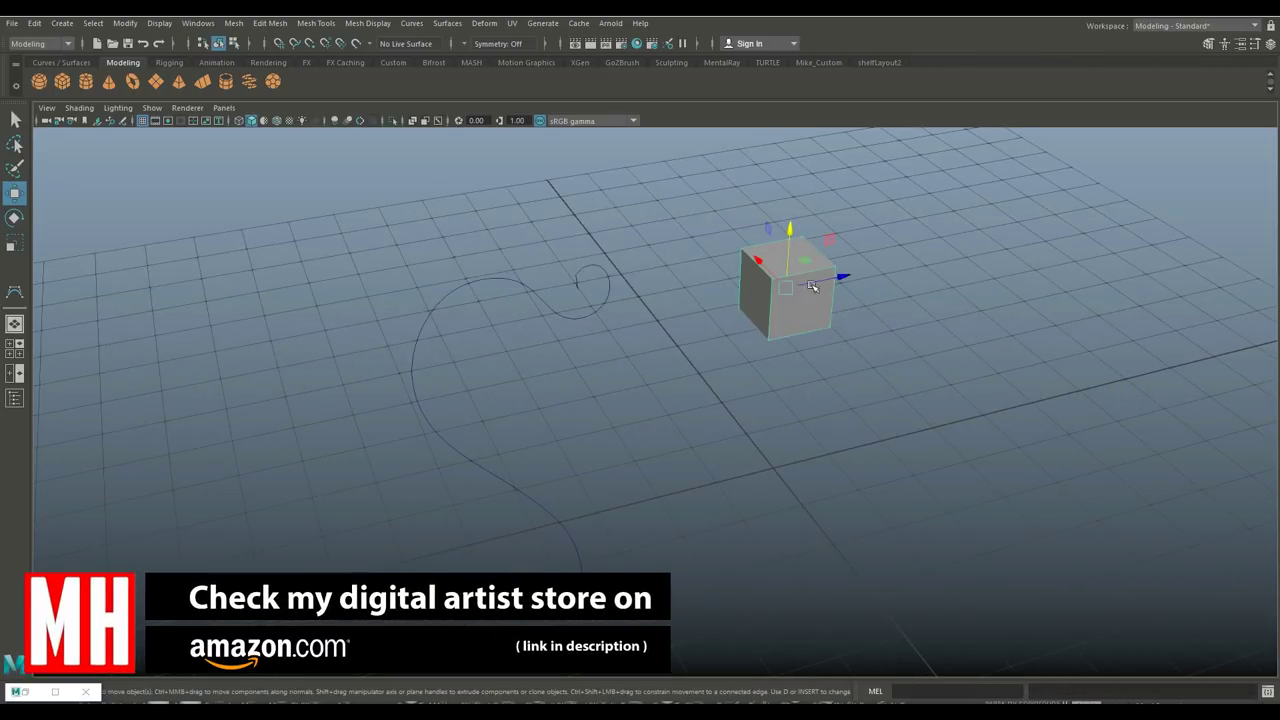
{"action": "left_click_drag", "start_coordinate": [843, 281], "coordinate": [660, 369]}
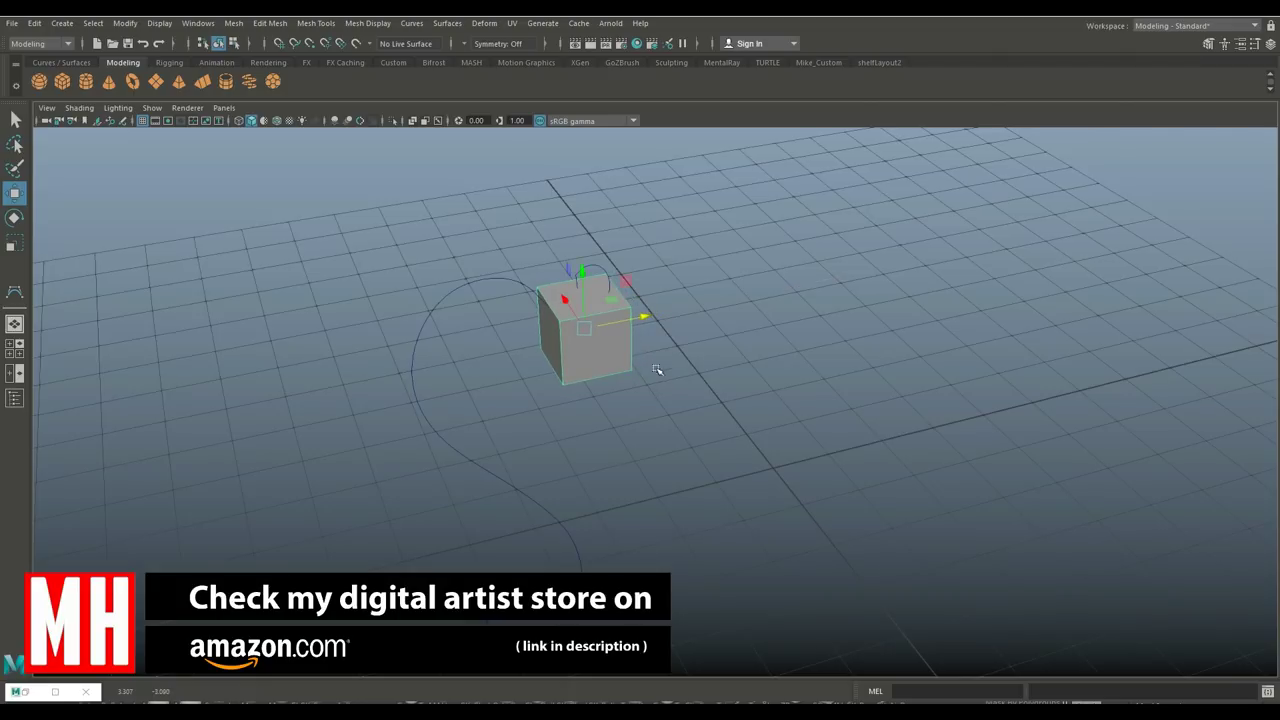
{"action": "scroll", "coordinate": [664, 378], "scroll_direction": "up", "scroll_amount": 3}
{"action": "scroll", "coordinate": [666, 383], "scroll_direction": "up", "scroll_amount": 2}
{"action": "middle_click_drag", "start_coordinate": [672, 420], "coordinate": [737, 529], "text": "alt"}
{"action": "scroll", "coordinate": [737, 529], "scroll_direction": "up", "scroll_amount": 4}
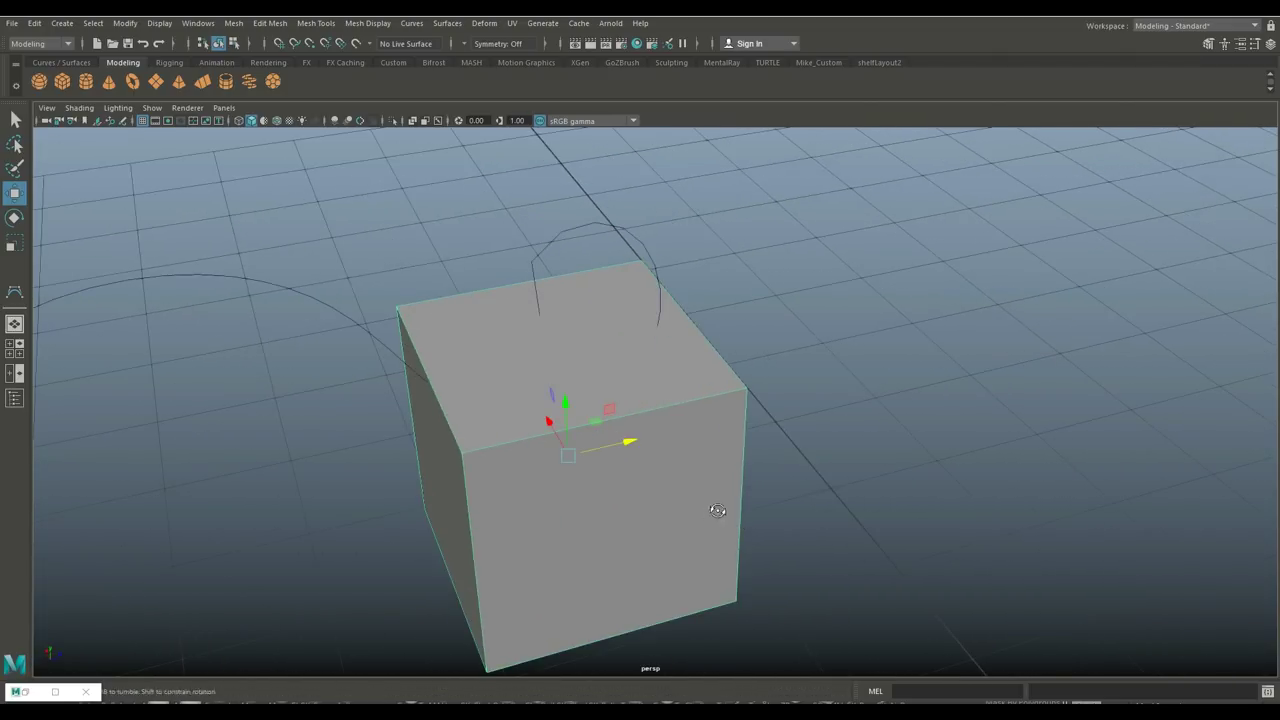
{"action": "left_click_drag", "start_coordinate": [717, 511], "coordinate": [727, 492], "text": "alt"}
{"action": "middle_click_drag", "start_coordinate": [707, 429], "coordinate": [698, 563], "text": "alt"}
{"action": "left_click_drag", "start_coordinate": [656, 386], "coordinate": [660, 352]}
Delete all the cube's faces except the top one and return to object mode.
{"action": "right_click_drag", "start_coordinate": [777, 441], "coordinate": [769, 350]}
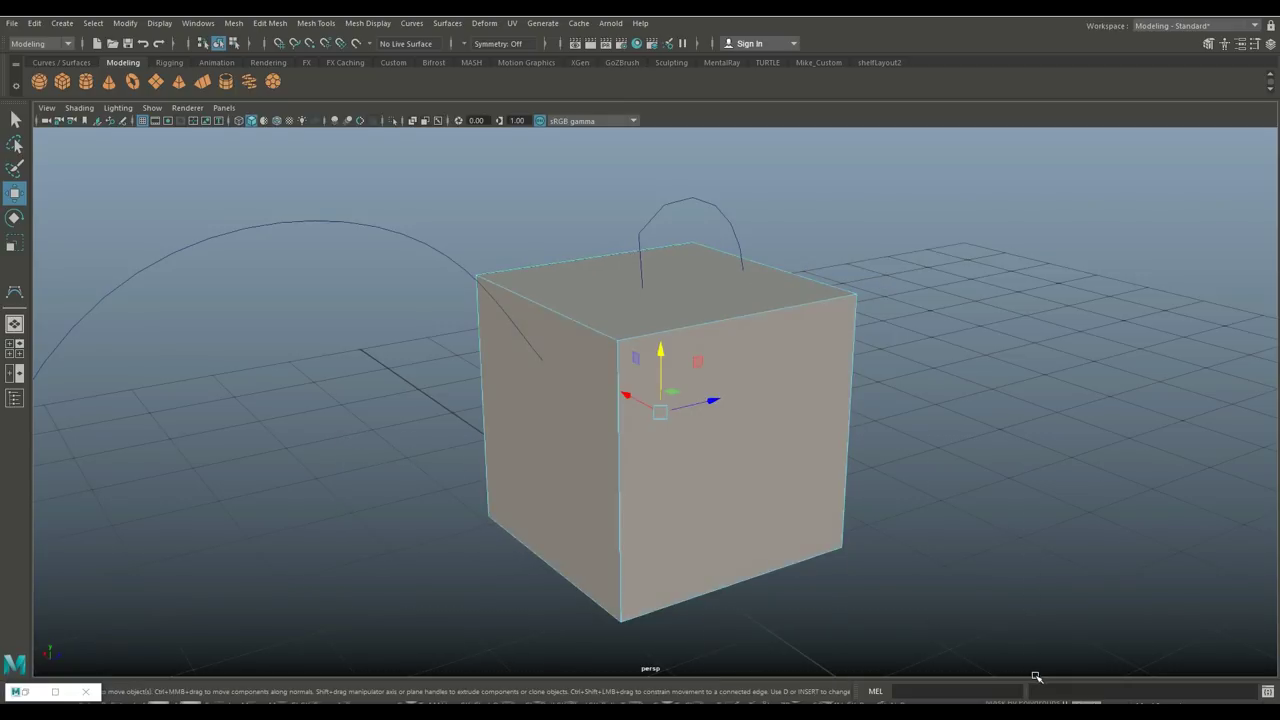
{"action": "key", "text": "Delete"}
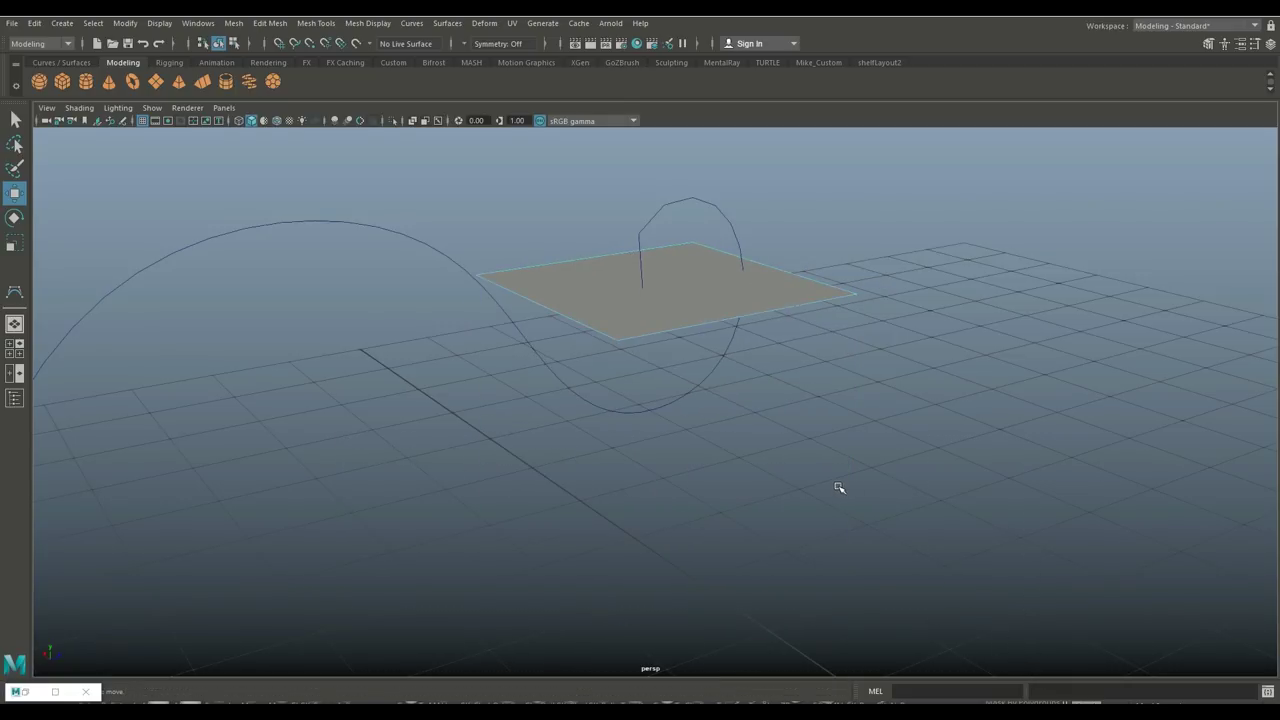
{"action": "scroll", "coordinate": [839, 487], "scroll_direction": "down", "scroll_amount": 3}
{"action": "left_click_drag", "start_coordinate": [823, 497], "coordinate": [709, 426], "text": "alt"}
{"action": "right_click_drag", "start_coordinate": [709, 426], "coordinate": [772, 291]}
Scale the remaining face into a narrow, slightly shorter strip aligned with the curve's end and center its pivot.
{"action": "key", "text": "r"}
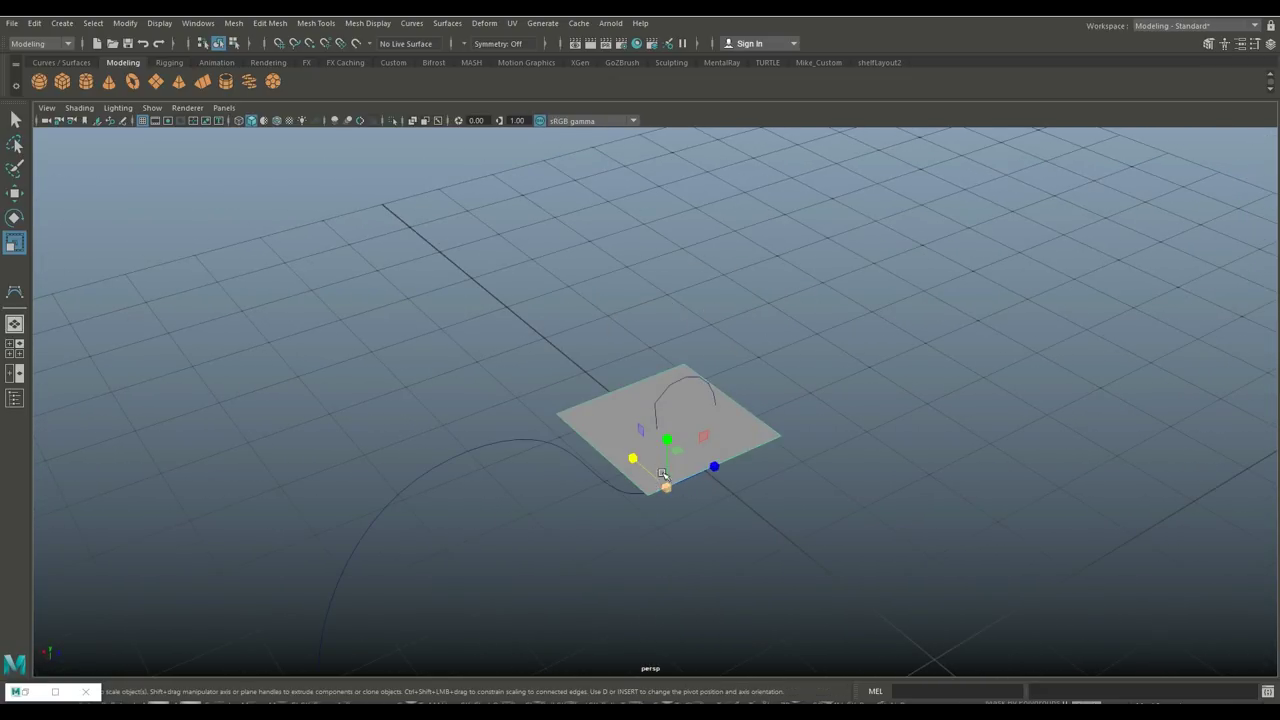
{"action": "left_click_drag", "start_coordinate": [716, 466], "coordinate": [668, 487]}
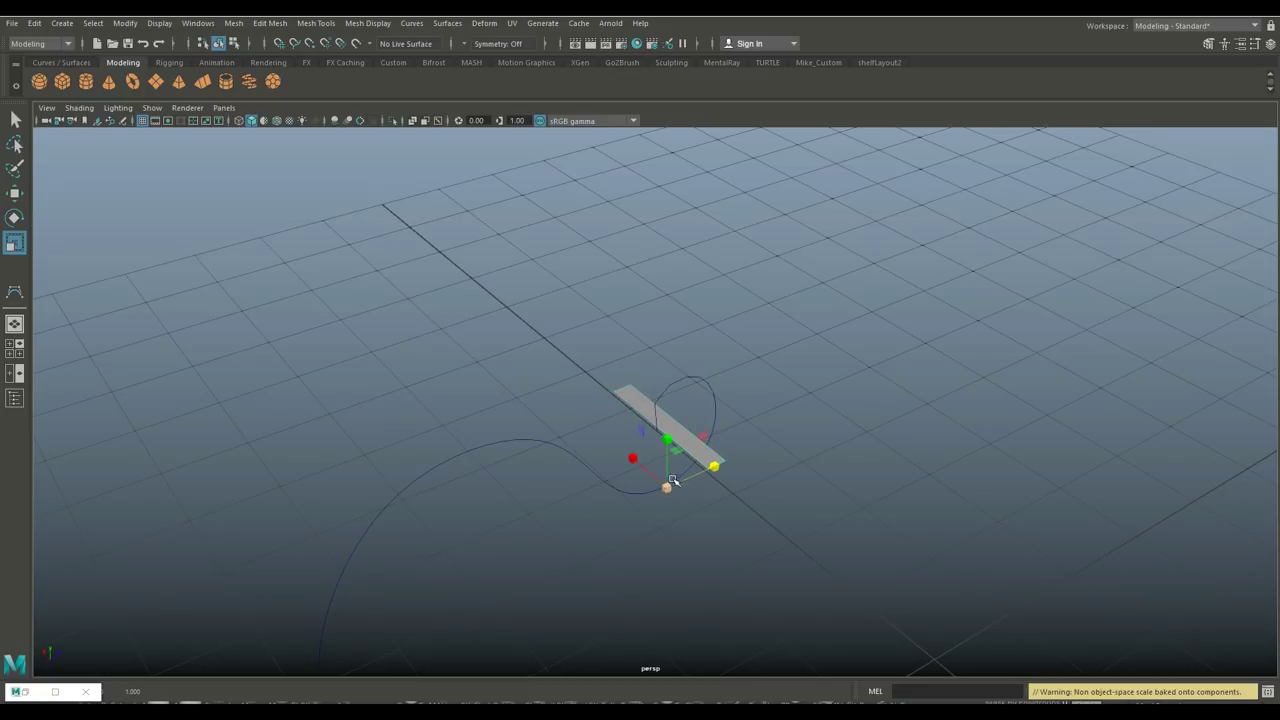
{"action": "key", "text": "w"}
{"action": "left_click_drag", "start_coordinate": [717, 465], "coordinate": [709, 468]}
{"action": "key", "text": "r"}
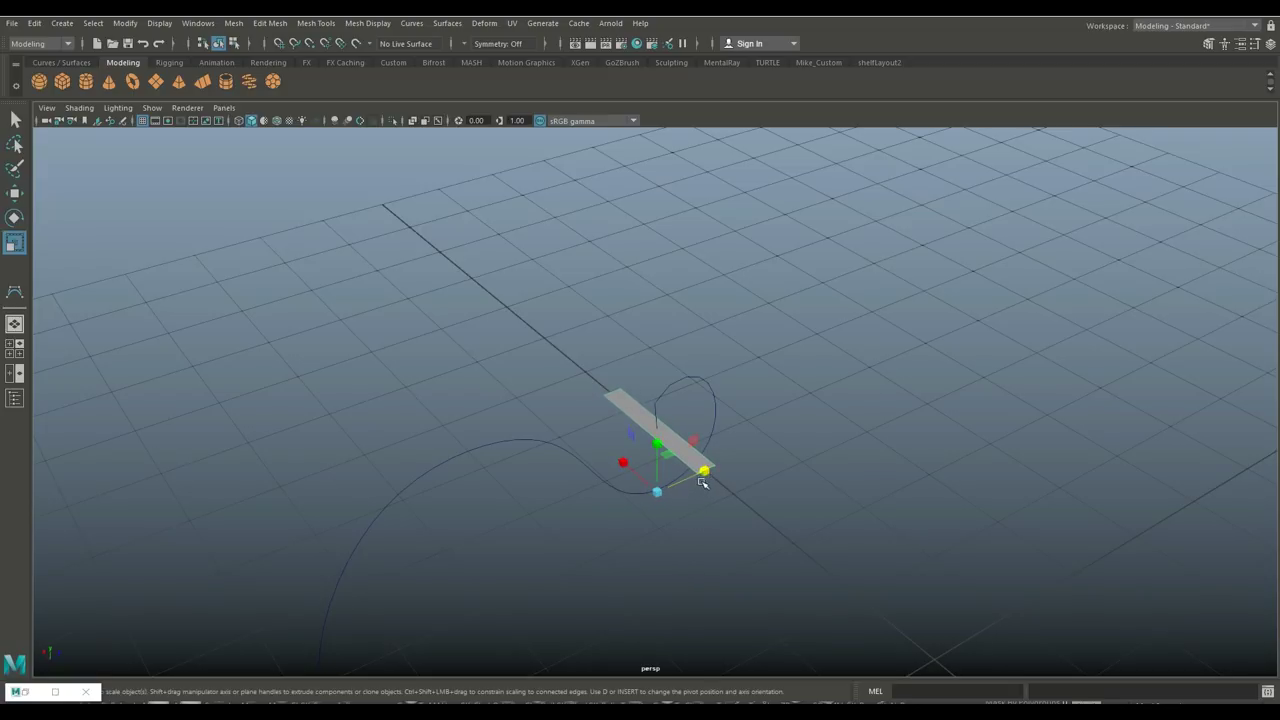
{"action": "left_click_drag", "start_coordinate": [625, 461], "coordinate": [642, 470]}
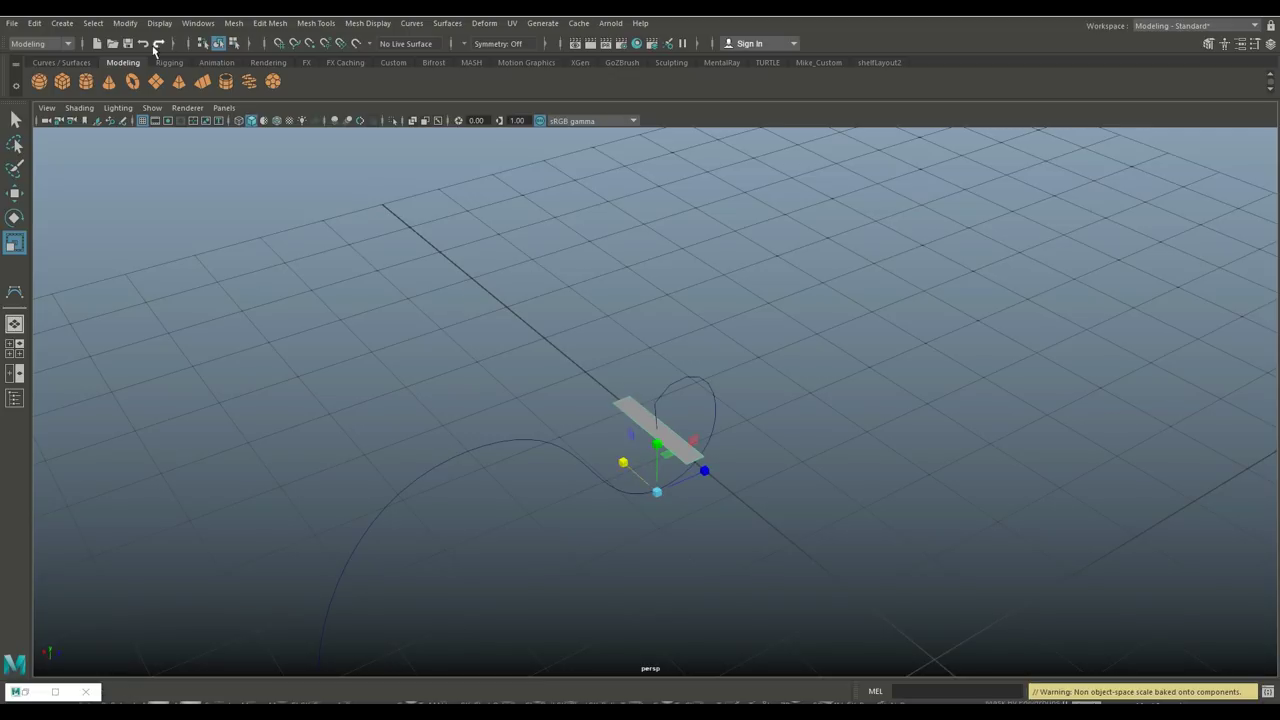
{"action": "left_click", "coordinate": [125, 24]}
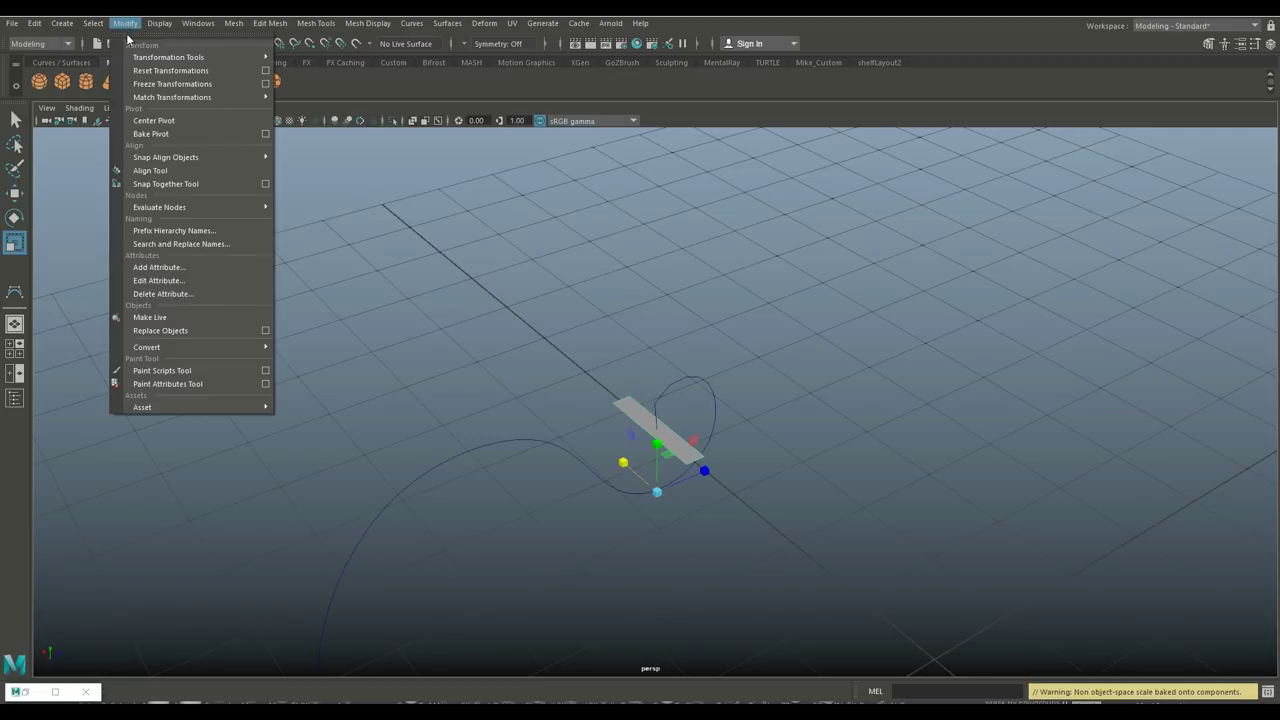
{"action": "left_click", "coordinate": [170, 119]}
Extrude the strip's face along the handle curve.
{"action": "scroll", "coordinate": [811, 472], "scroll_direction": "up", "scroll_amount": 4}
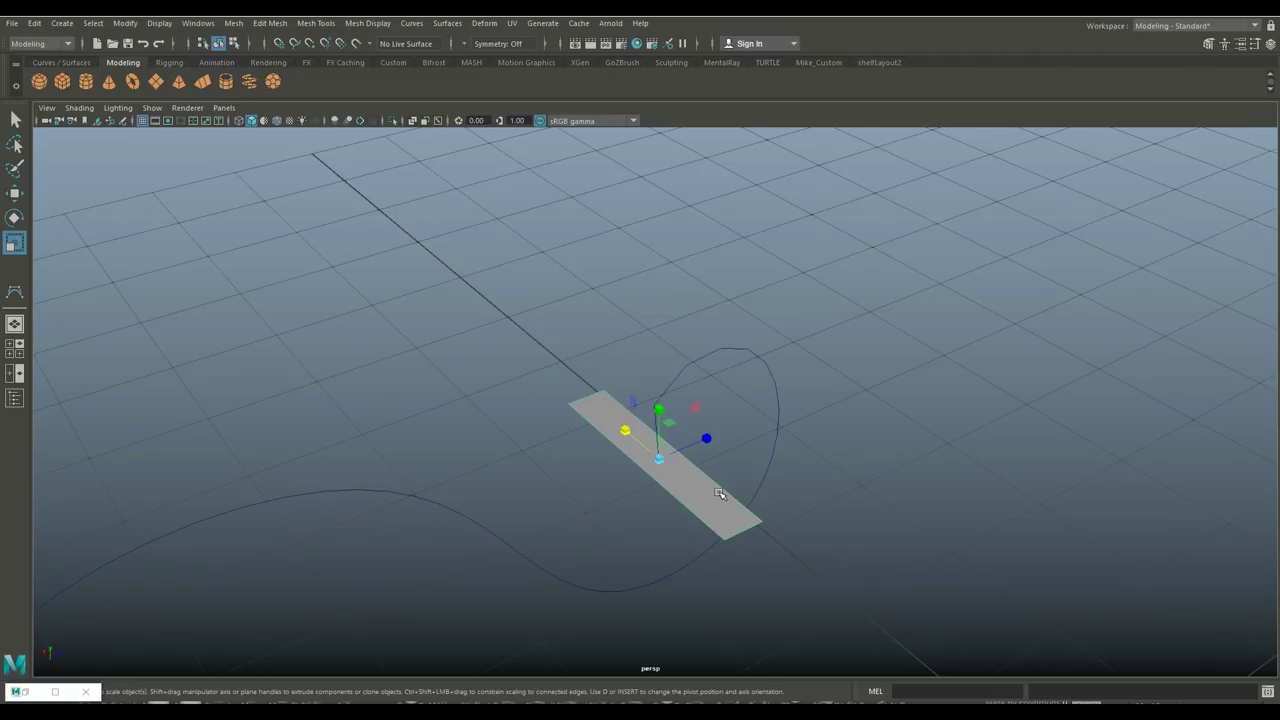
{"action": "right_click_drag", "start_coordinate": [717, 493], "coordinate": [724, 349]}
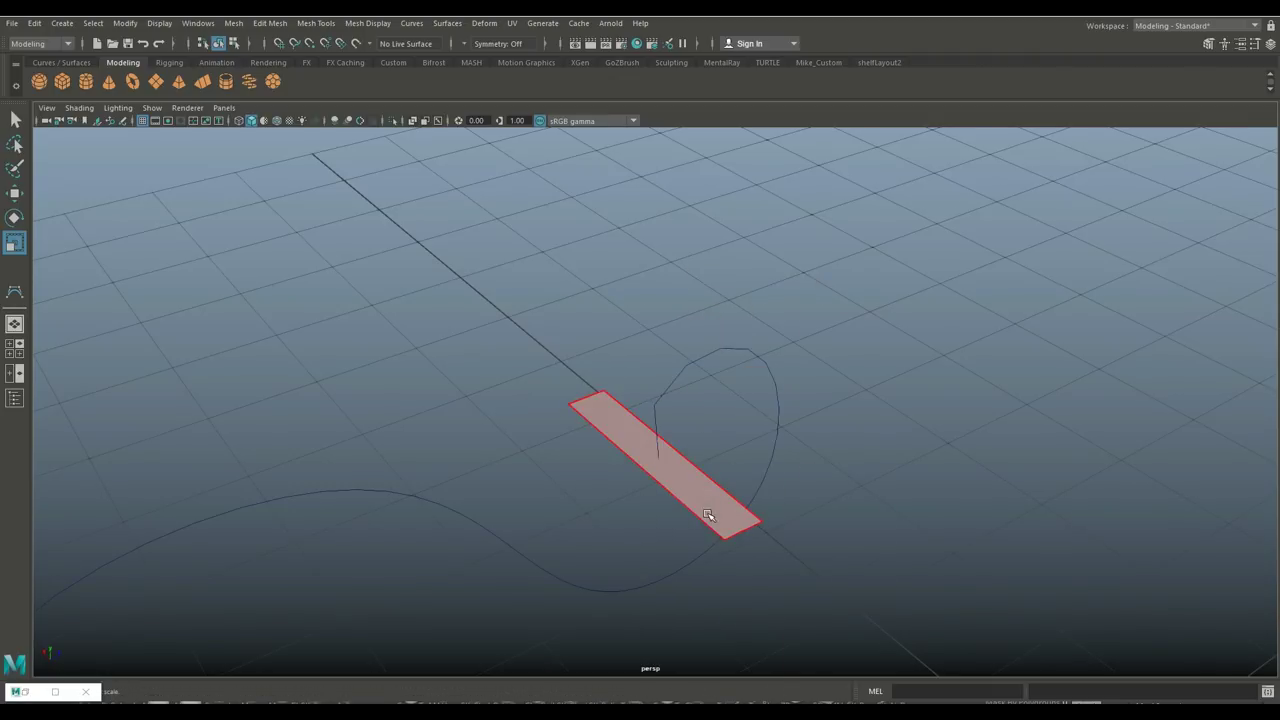
{"action": "left_click", "coordinate": [711, 514]}
{"action": "left_click", "coordinate": [703, 357], "text": "shift"}
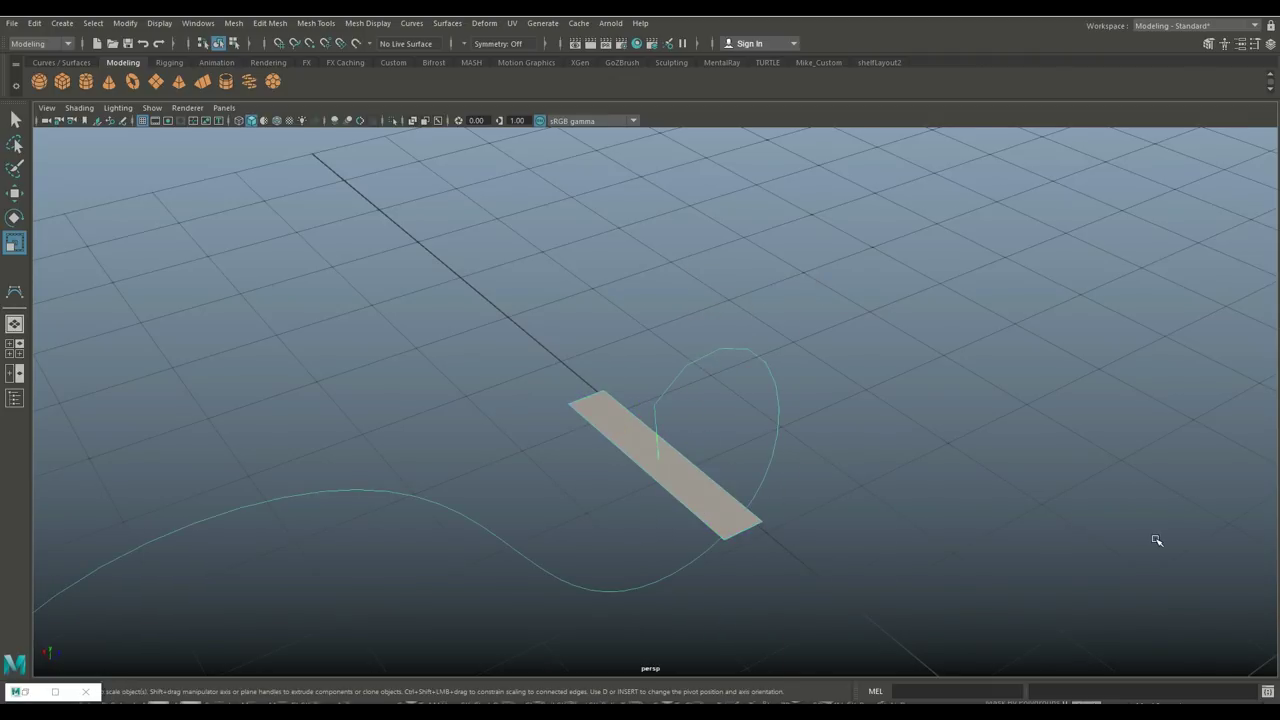
{"action": "key", "text": "ctrl+e"}
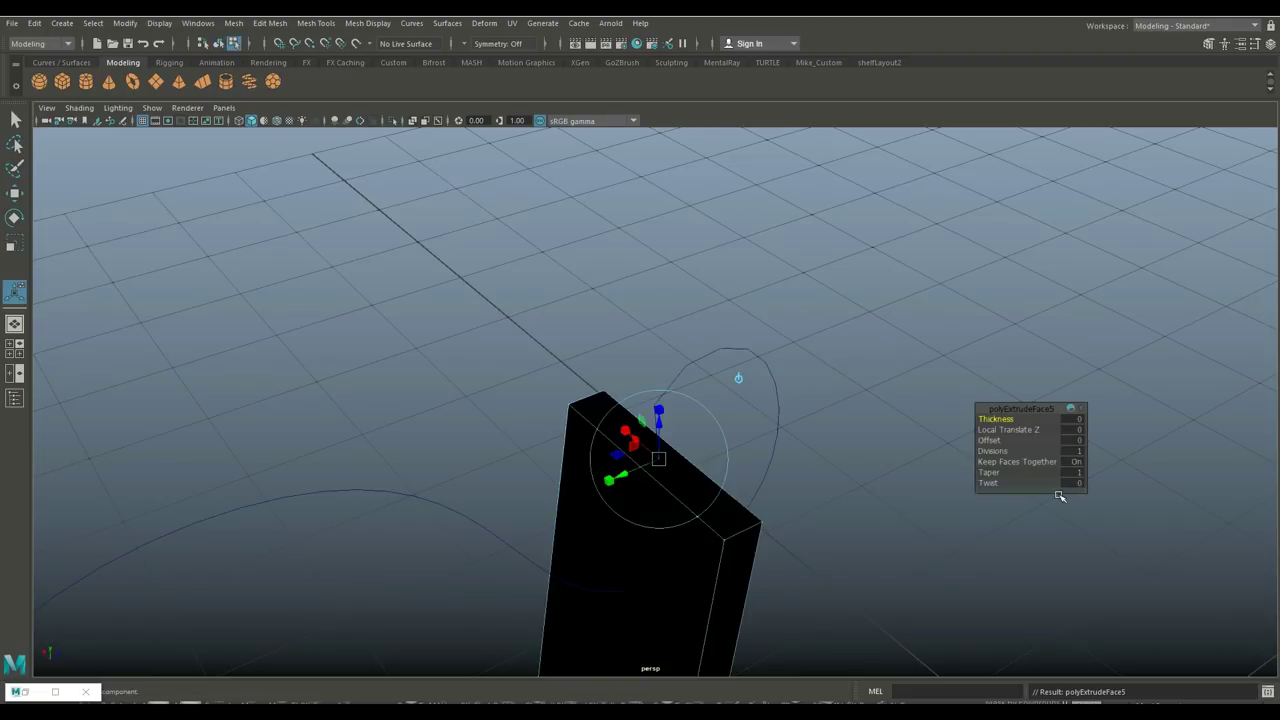
Set the handle extrusion's divisions to 80.
{"action": "scroll", "coordinate": [1027, 460], "scroll_direction": "down", "scroll_amount": 3}
{"action": "left_click_drag", "start_coordinate": [998, 453], "coordinate": [1074, 455]}
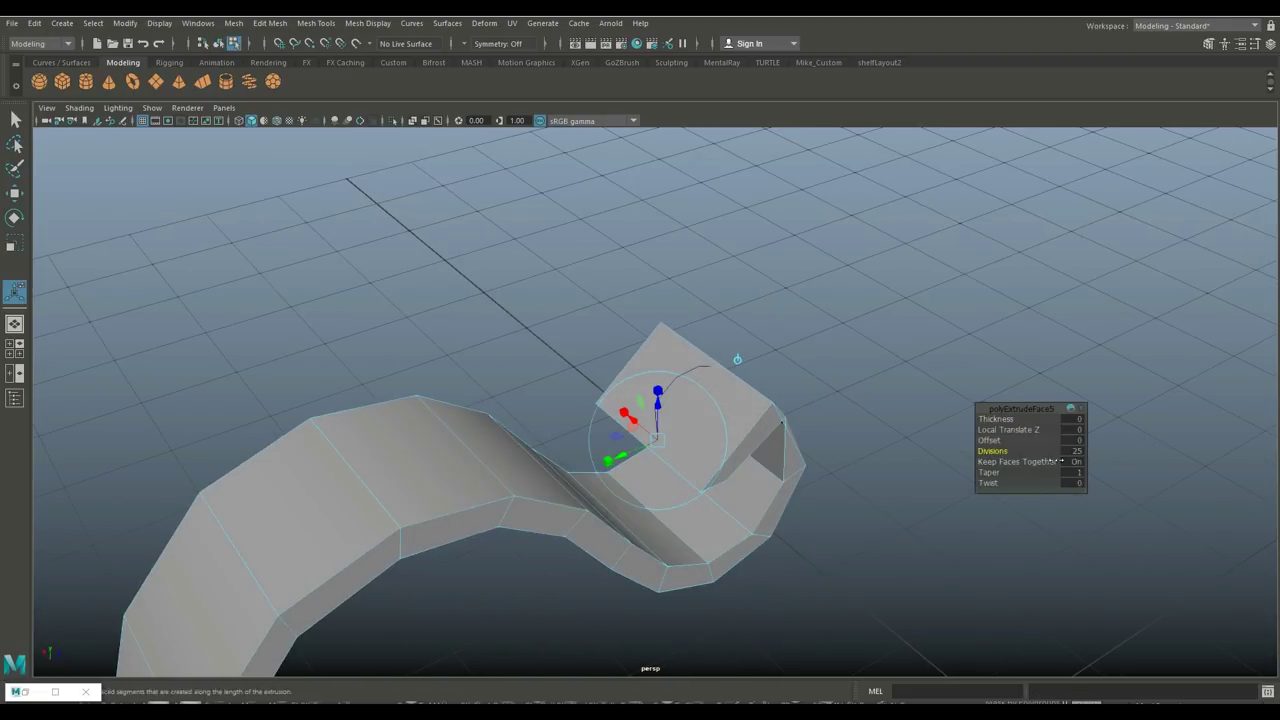
{"action": "left_click", "coordinate": [1074, 455]}
{"action": "type", "text": "80"}
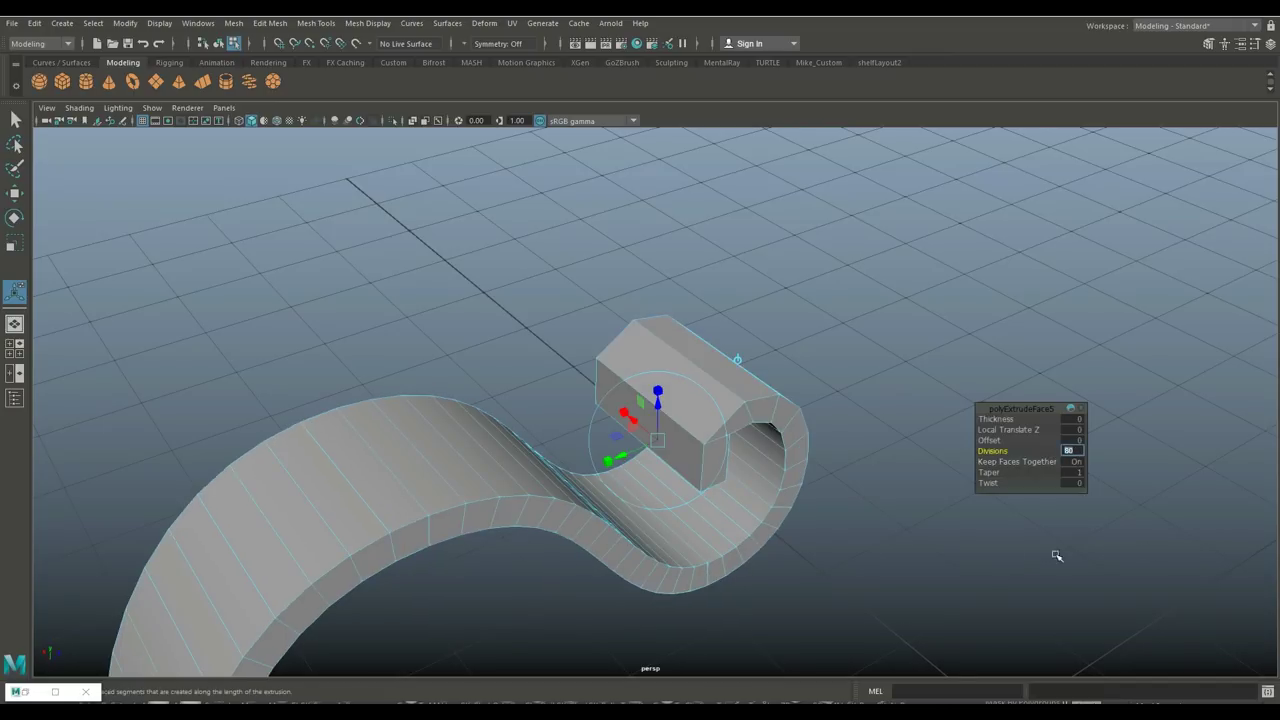
Return the extruded handle mesh to object mode and delete its history.
{"action": "scroll", "coordinate": [759, 431], "scroll_direction": "down", "scroll_amount": 5}
{"action": "left_click_drag", "start_coordinate": [771, 483], "coordinate": [712, 466], "text": "alt"}
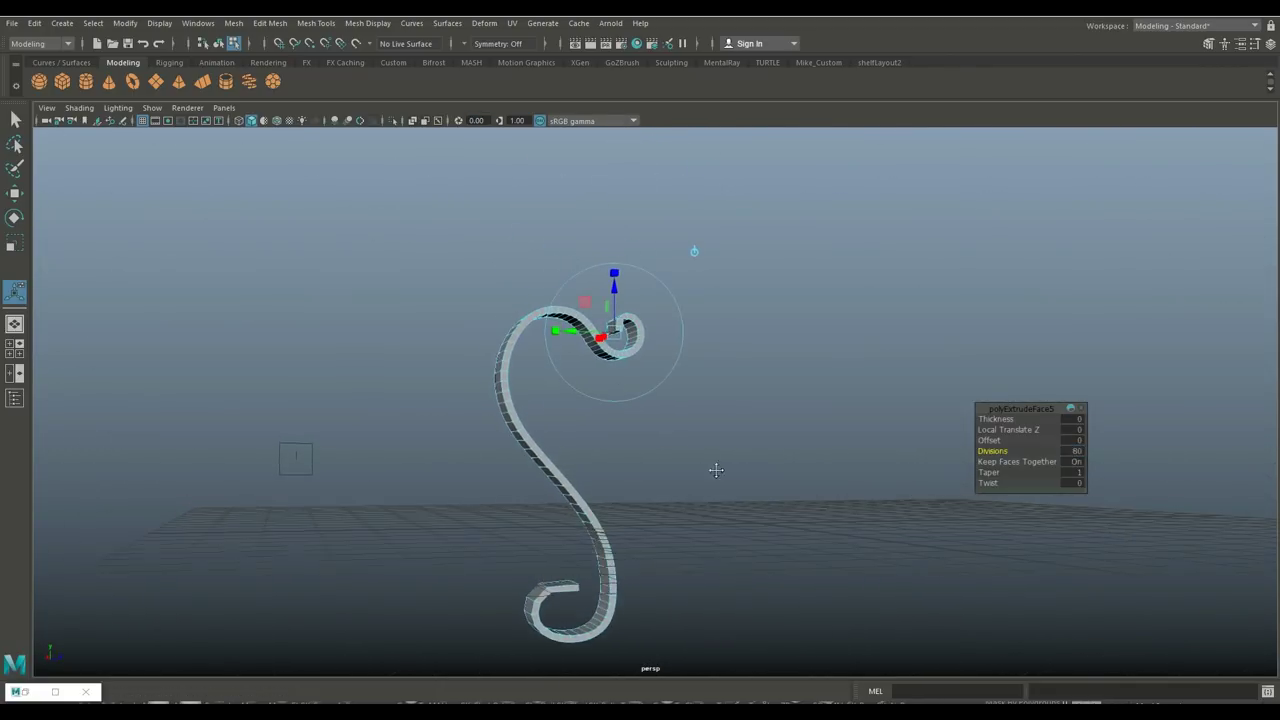
{"action": "scroll", "coordinate": [722, 470], "scroll_direction": "up", "scroll_amount": 3}
{"action": "middle_click_drag", "start_coordinate": [742, 450], "coordinate": [714, 546], "text": "alt"}
{"action": "scroll", "coordinate": [760, 496], "scroll_direction": "up", "scroll_amount": 5}
{"action": "middle_click_drag", "start_coordinate": [706, 472], "coordinate": [985, 423], "text": "alt"}
{"action": "left_click_drag", "start_coordinate": [877, 494], "coordinate": [770, 560], "text": "alt"}
{"action": "right_click_drag", "start_coordinate": [518, 266], "coordinate": [582, 247]}
{"action": "left_click", "coordinate": [33, 23]}
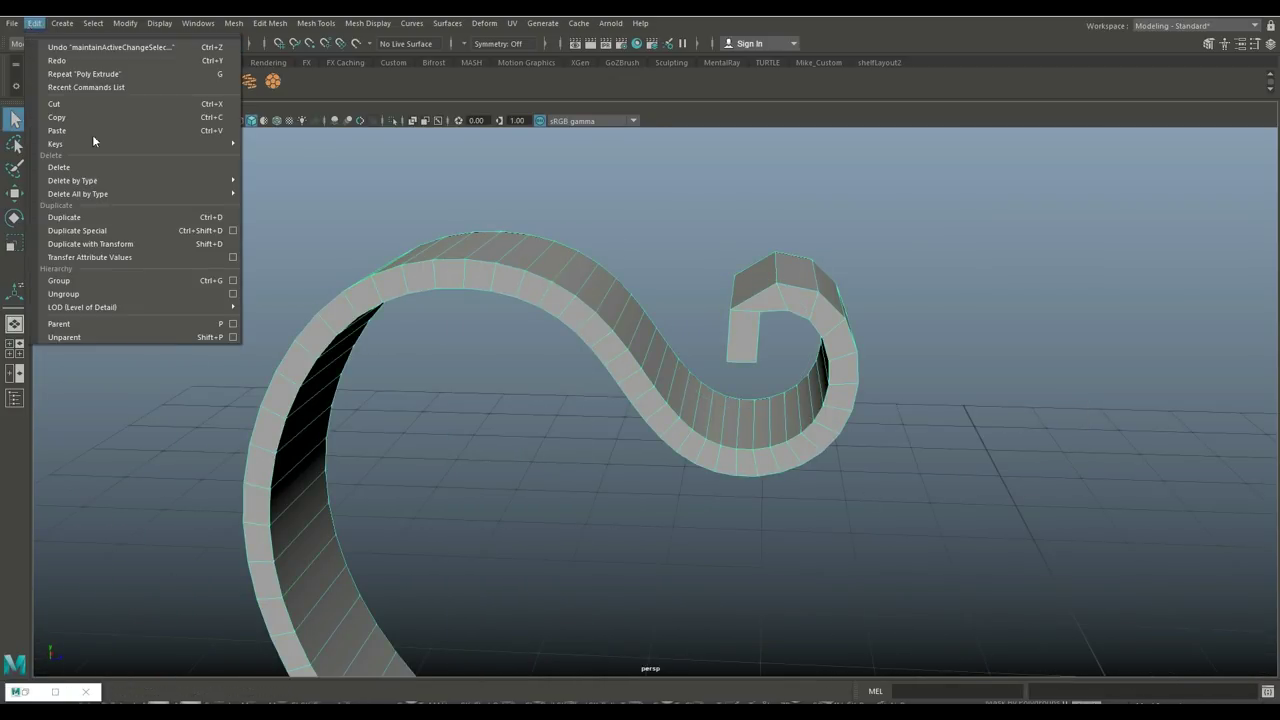
{"action": "mouse_move", "coordinate": [112, 181]}
{"action": "left_click", "coordinate": [284, 193]}
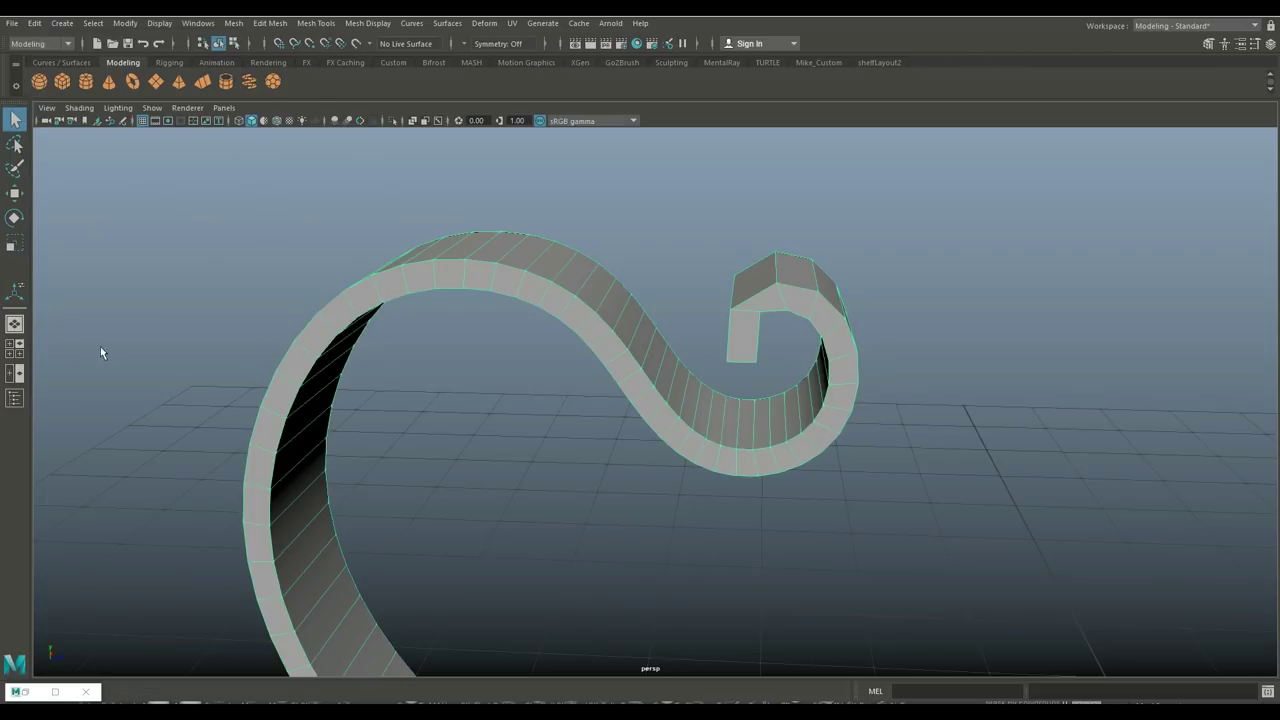
Select the handle's guide curve in the Outliner and delete it.
{"action": "left_click", "coordinate": [16, 399]}
{"action": "left_click", "coordinate": [76, 256]}
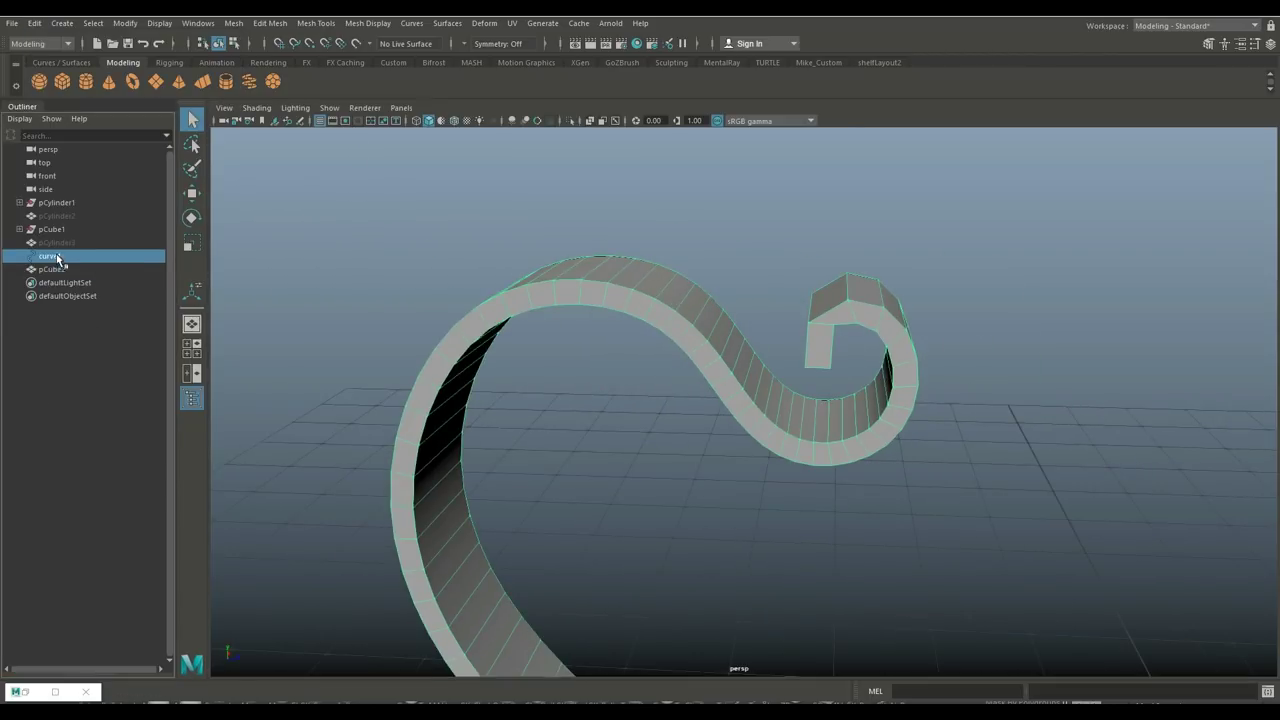
{"action": "key", "text": "Delete"}
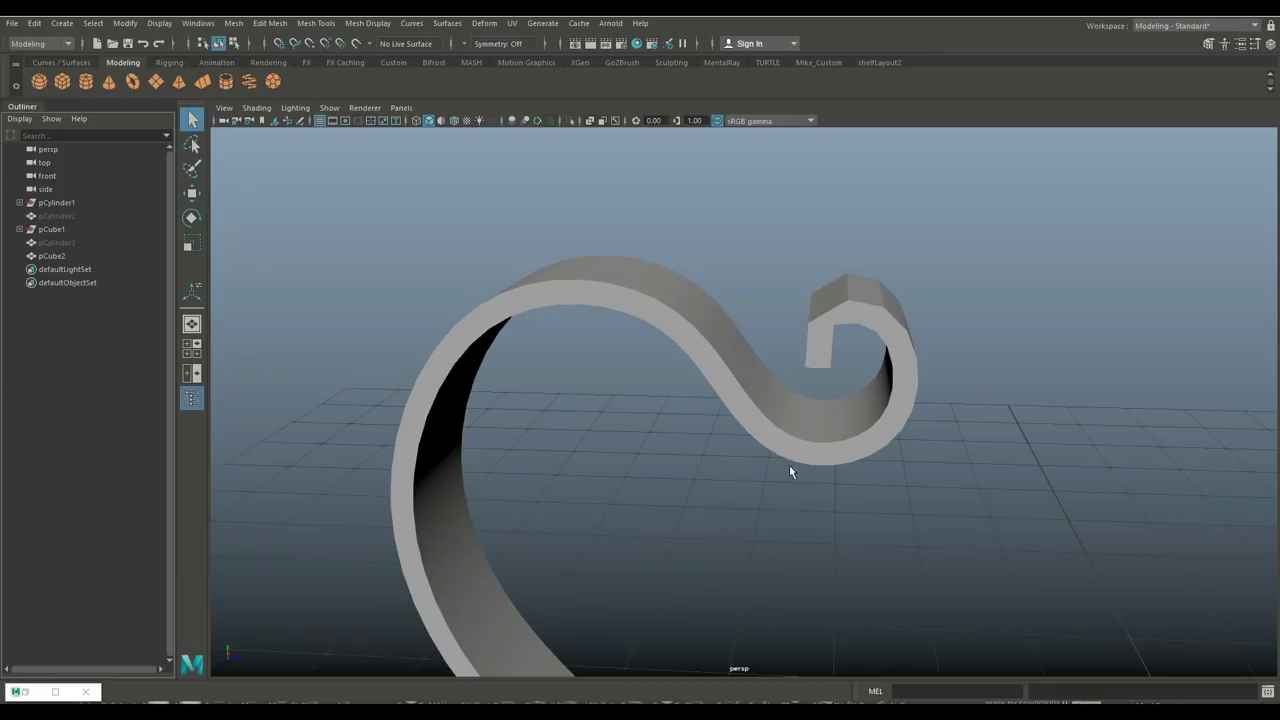
Rotate the cross-section near the tip of the handle's upper scroll and the end edges to round the curl.
{"action": "left_click", "coordinate": [822, 346]}
{"action": "key", "text": "f"}
{"action": "left_click_drag", "start_coordinate": [799, 358], "coordinate": [670, 442], "text": "alt"}
{"action": "right_click_drag", "start_coordinate": [685, 402], "coordinate": [683, 277]}
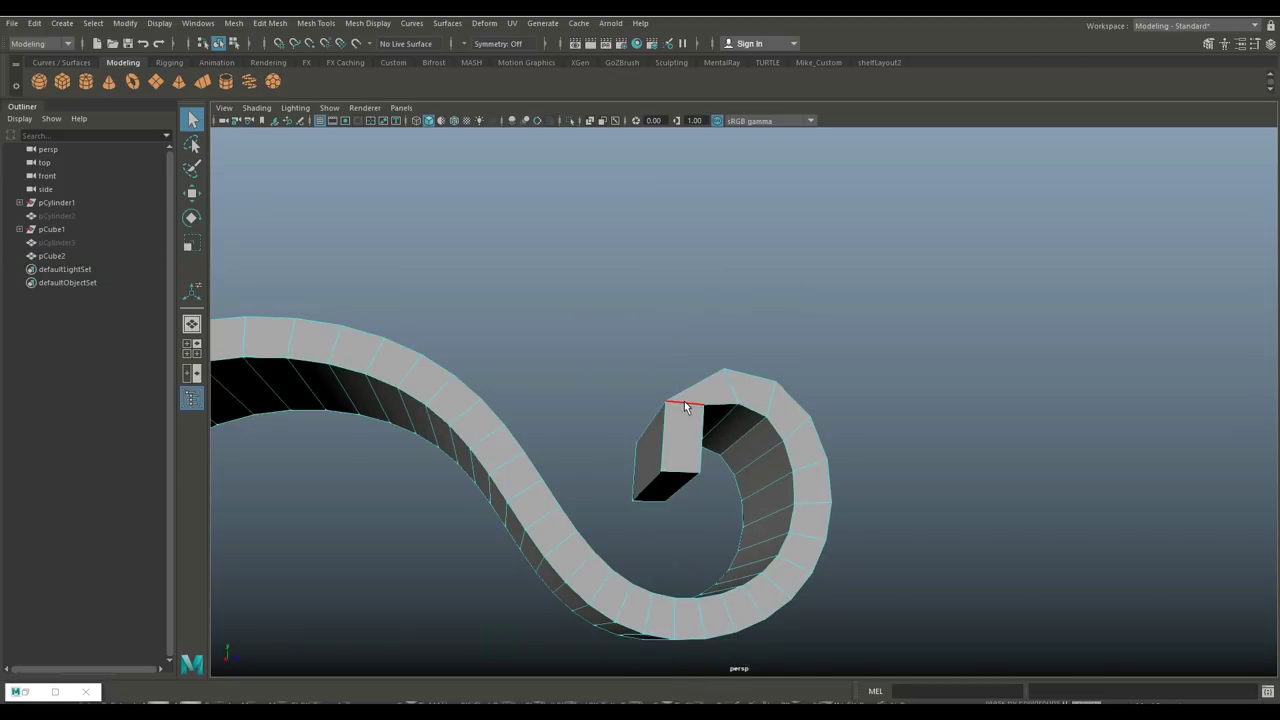
{"action": "mouse_move", "coordinate": [705, 502]}
{"action": "left_mouse_down", "text": "alt"}
{"action": "mouse_move", "coordinate": [680, 514]}
{"action": "mouse_move", "coordinate": [713, 517]}
{"action": "left_mouse_up", "text": "alt"}
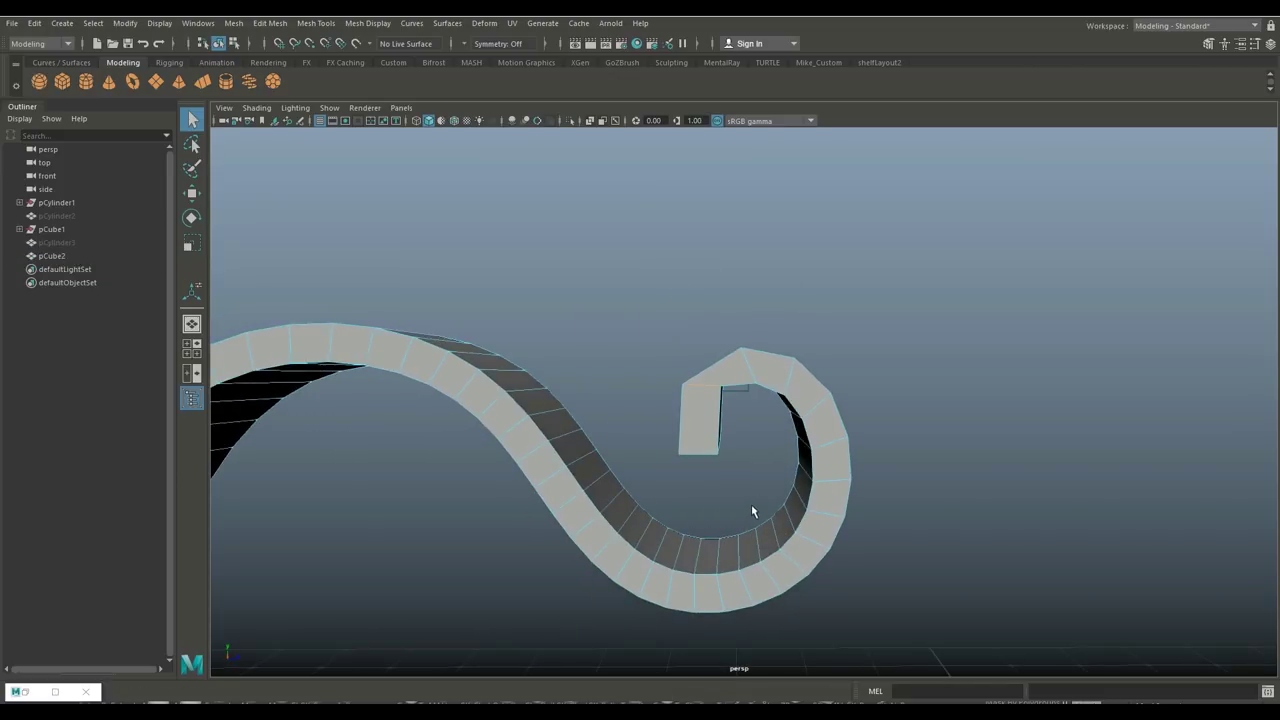
{"action": "key", "text": "e"}
{"action": "left_click_drag", "start_coordinate": [723, 331], "coordinate": [746, 348]}
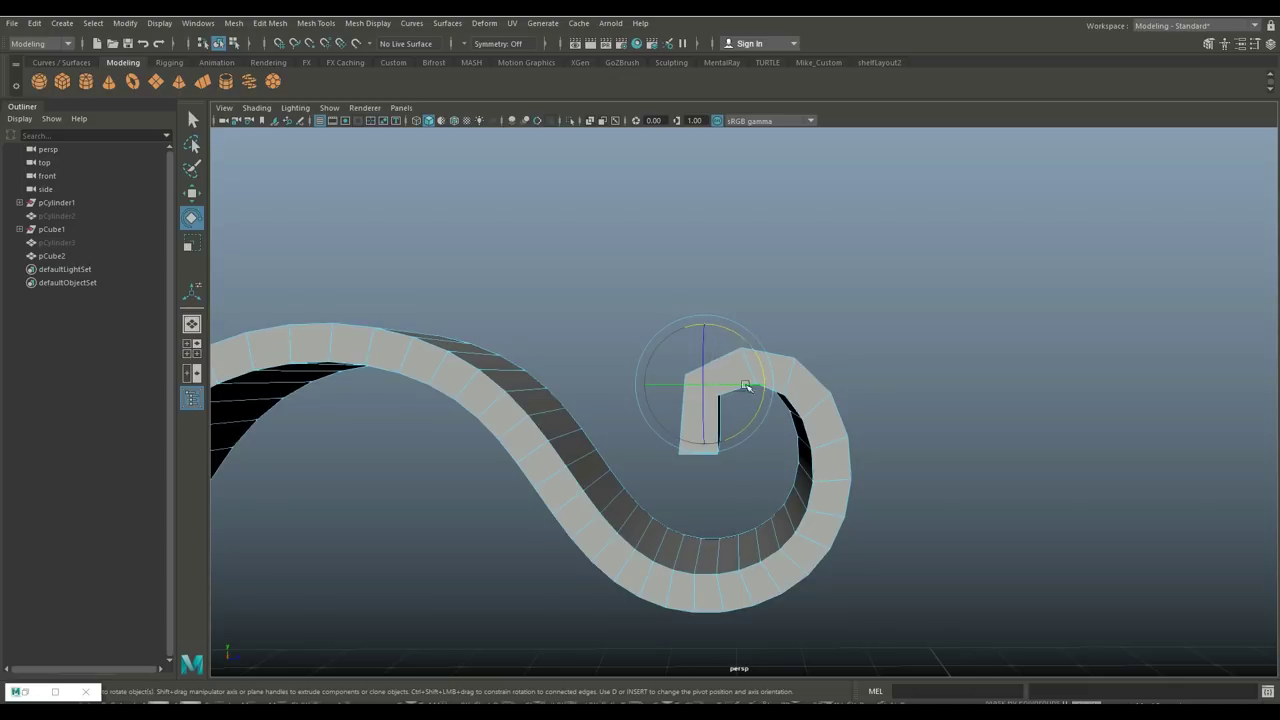
{"action": "left_click", "coordinate": [699, 462]}
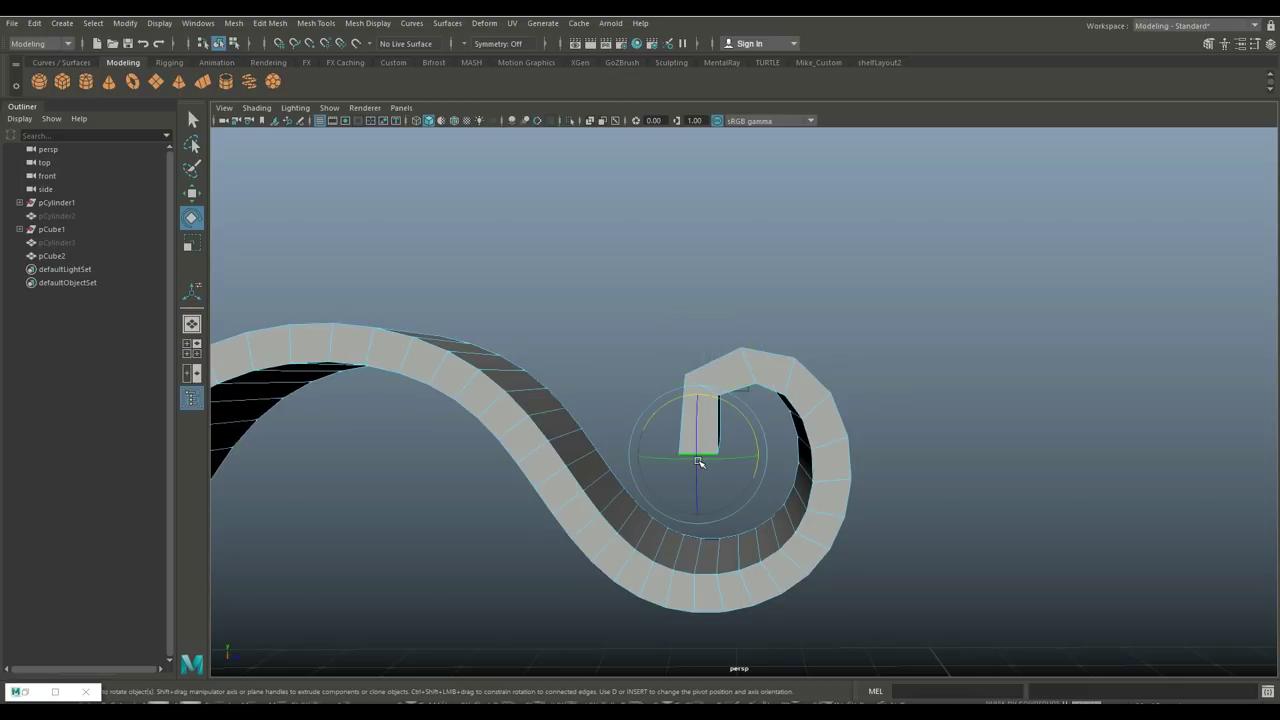
{"action": "left_click_drag", "start_coordinate": [751, 409], "coordinate": [745, 400]}
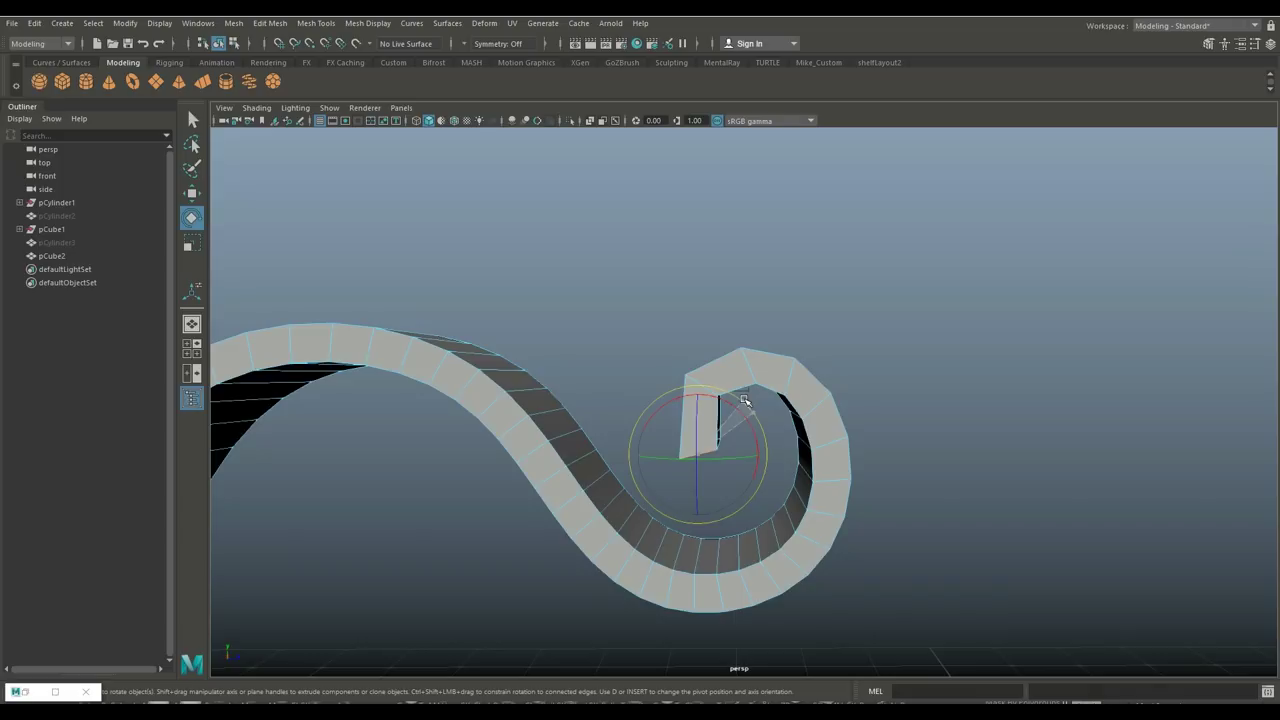
Return the handle to object mode, check it in smooth preview, and restore the unsmoothed display.
{"action": "scroll", "coordinate": [754, 423], "scroll_direction": "down", "scroll_amount": 8}
{"action": "left_click_drag", "start_coordinate": [640, 506], "coordinate": [703, 511], "text": "alt"}
{"action": "right_click_drag", "start_coordinate": [569, 311], "coordinate": [612, 298]}
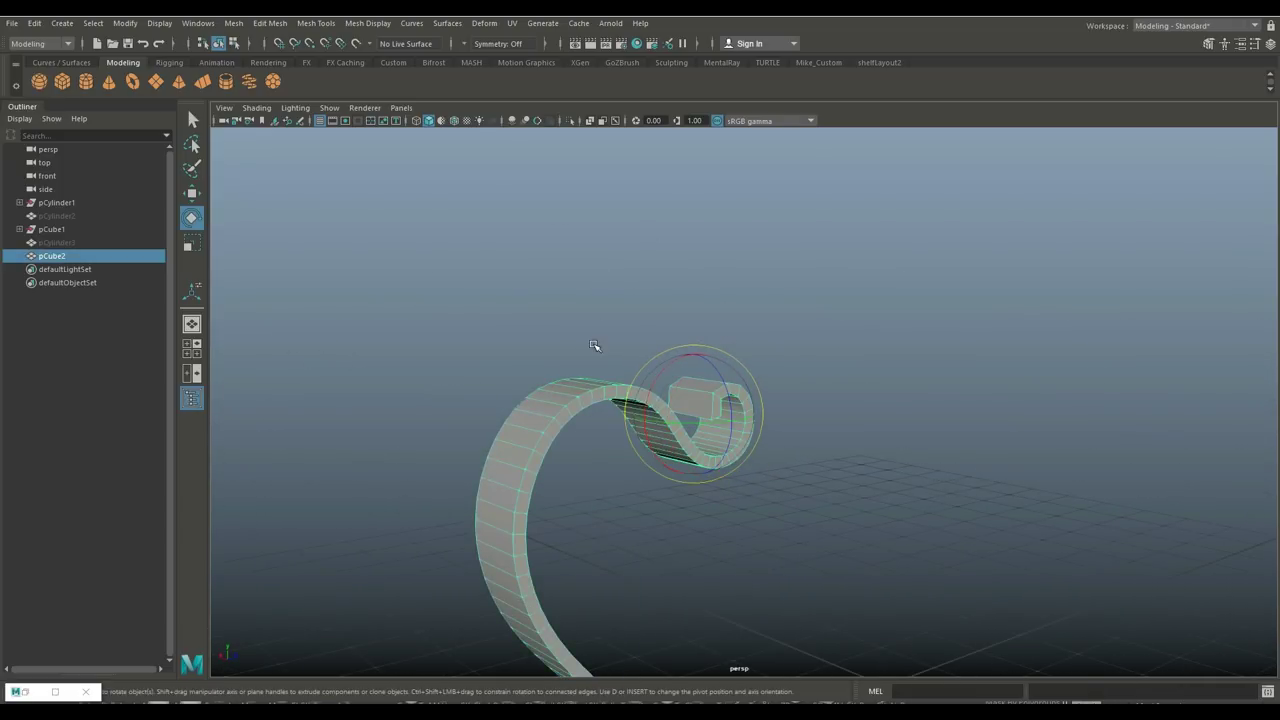
{"action": "left_click_drag", "start_coordinate": [614, 402], "coordinate": [662, 496], "text": "alt"}
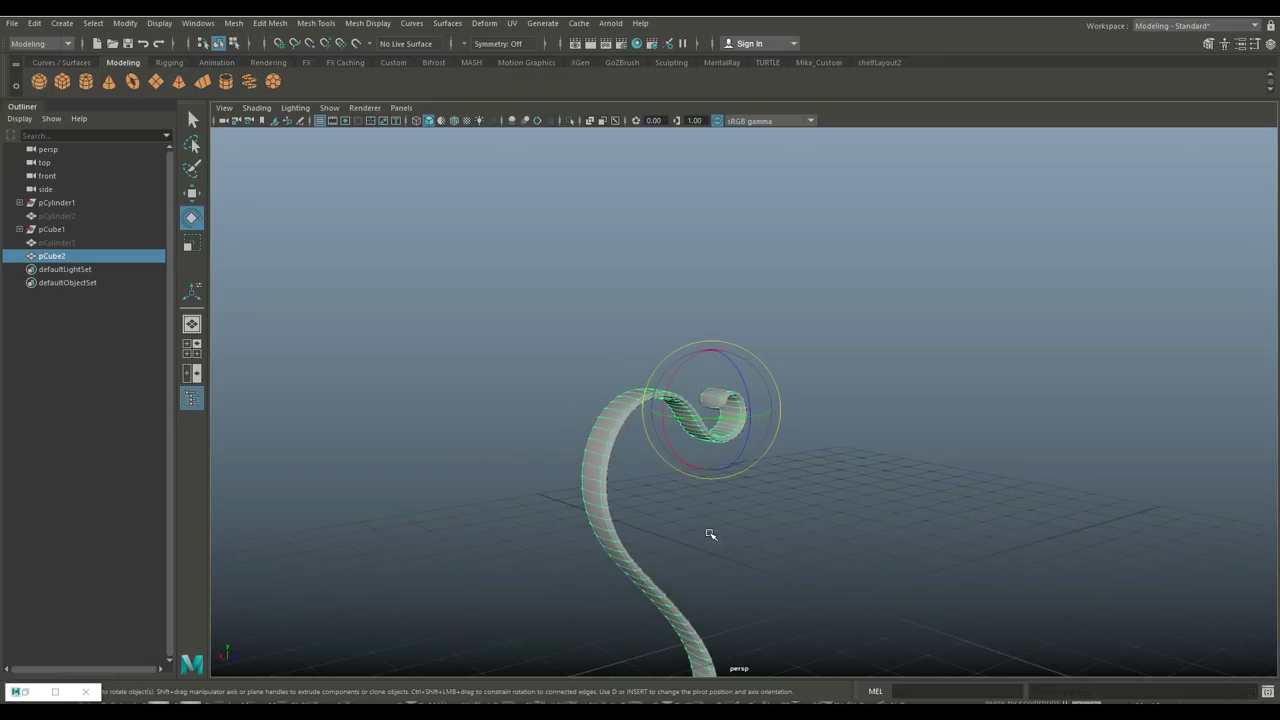
{"action": "left_click_drag", "start_coordinate": [710, 535], "coordinate": [695, 565], "text": "alt"}
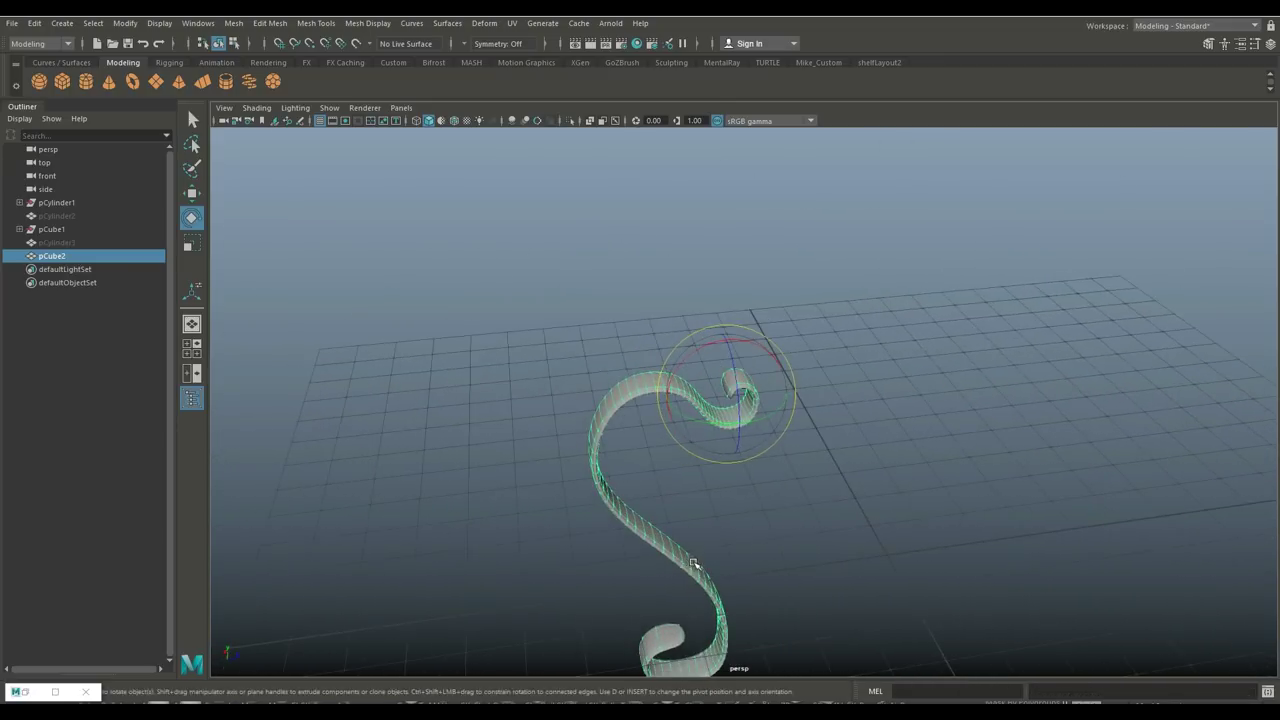
{"action": "key", "text": "1"}
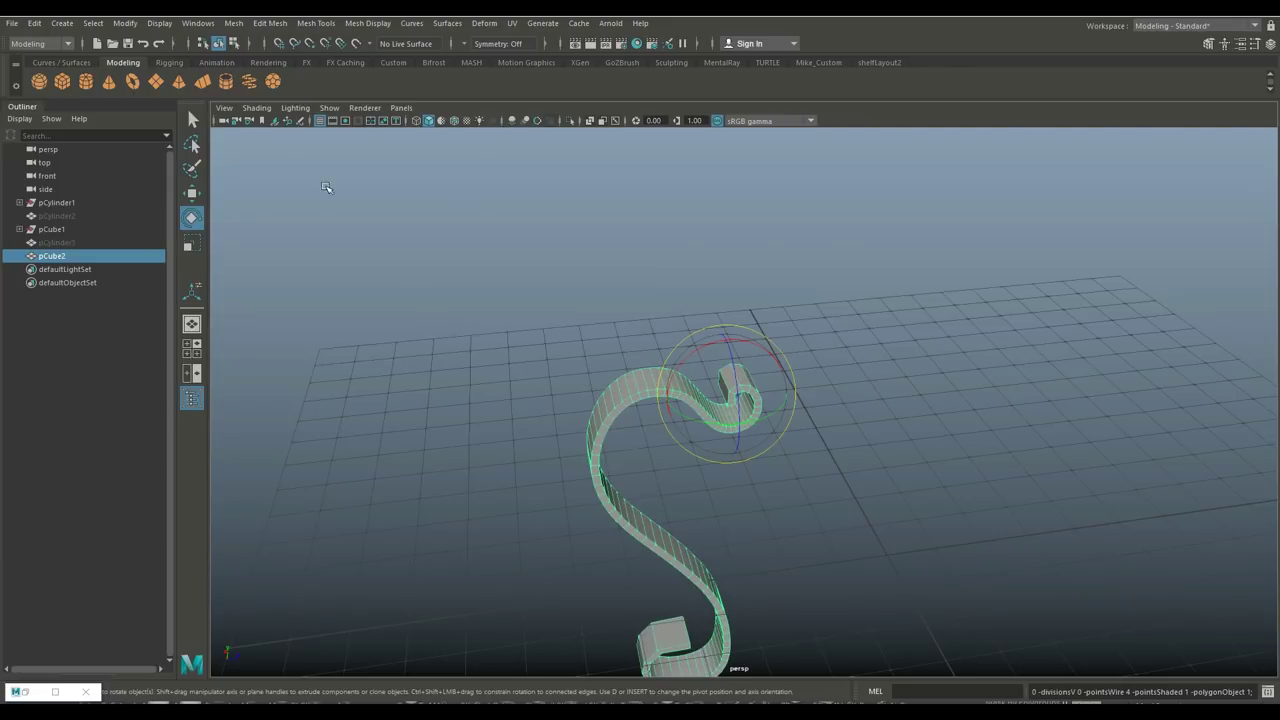
Show all hidden objects to bring back the container and lid.
{"action": "left_click", "coordinate": [125, 23]}
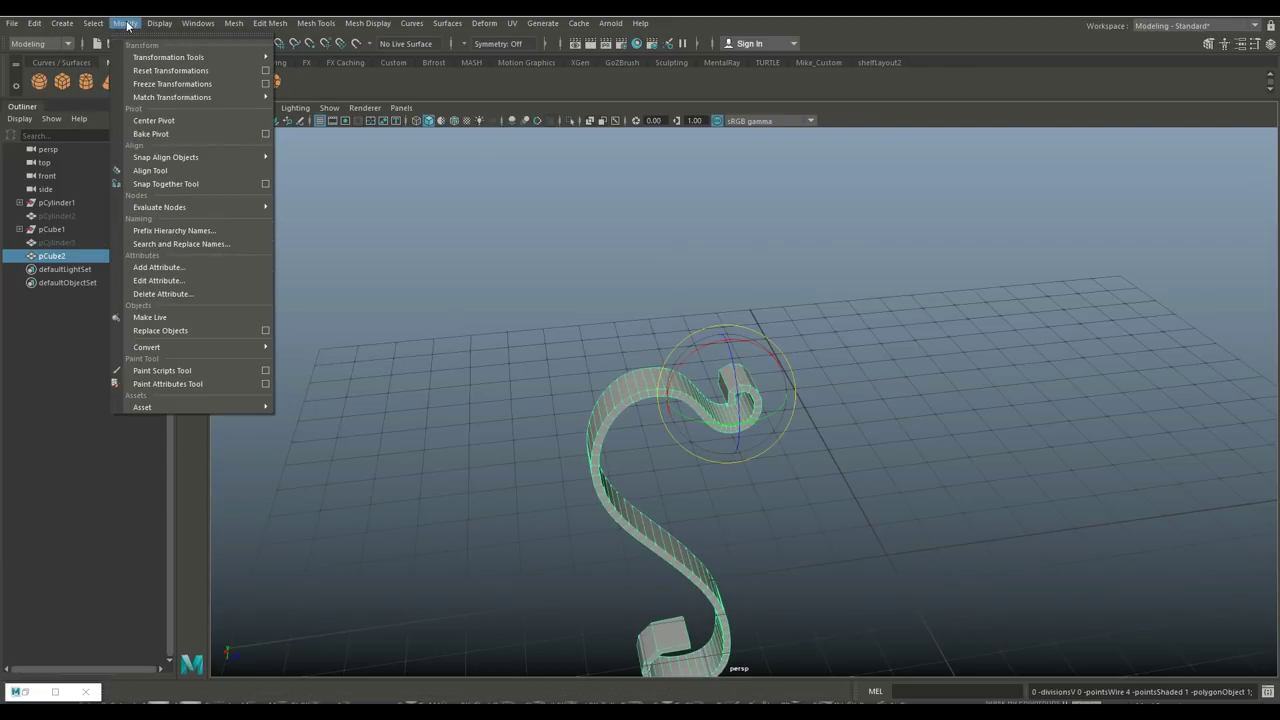
{"action": "mouse_move", "coordinate": [159, 25]}
{"action": "mouse_move", "coordinate": [250, 107]}
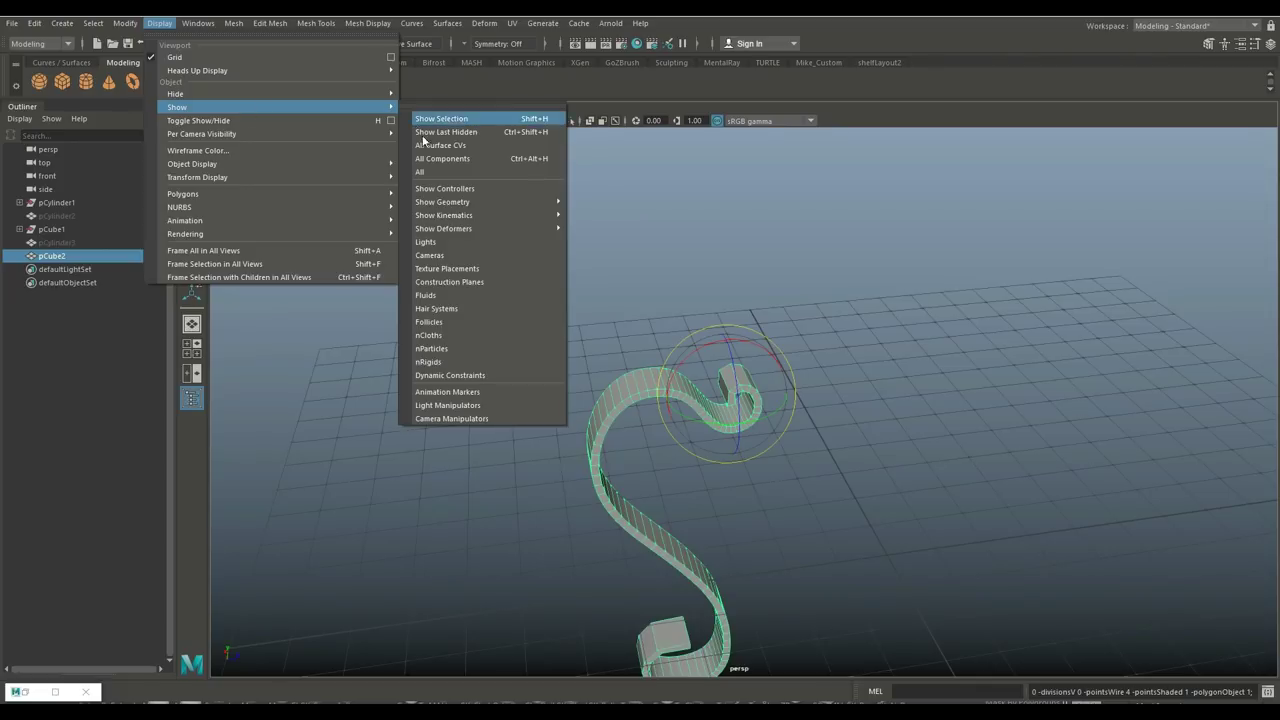
{"action": "left_click", "coordinate": [436, 173]}
Move the handle slightly along Z so its upper scroll meets the container's wall.
{"action": "scroll", "coordinate": [630, 305], "scroll_direction": "down", "scroll_amount": 3}
{"action": "middle_click_drag", "start_coordinate": [600, 324], "coordinate": [551, 294], "text": "alt"}
{"action": "scroll", "coordinate": [551, 294], "scroll_direction": "up", "scroll_amount": 3}
{"action": "left_click_drag", "start_coordinate": [551, 294], "coordinate": [516, 269], "text": "alt"}
{"action": "key", "text": "w"}
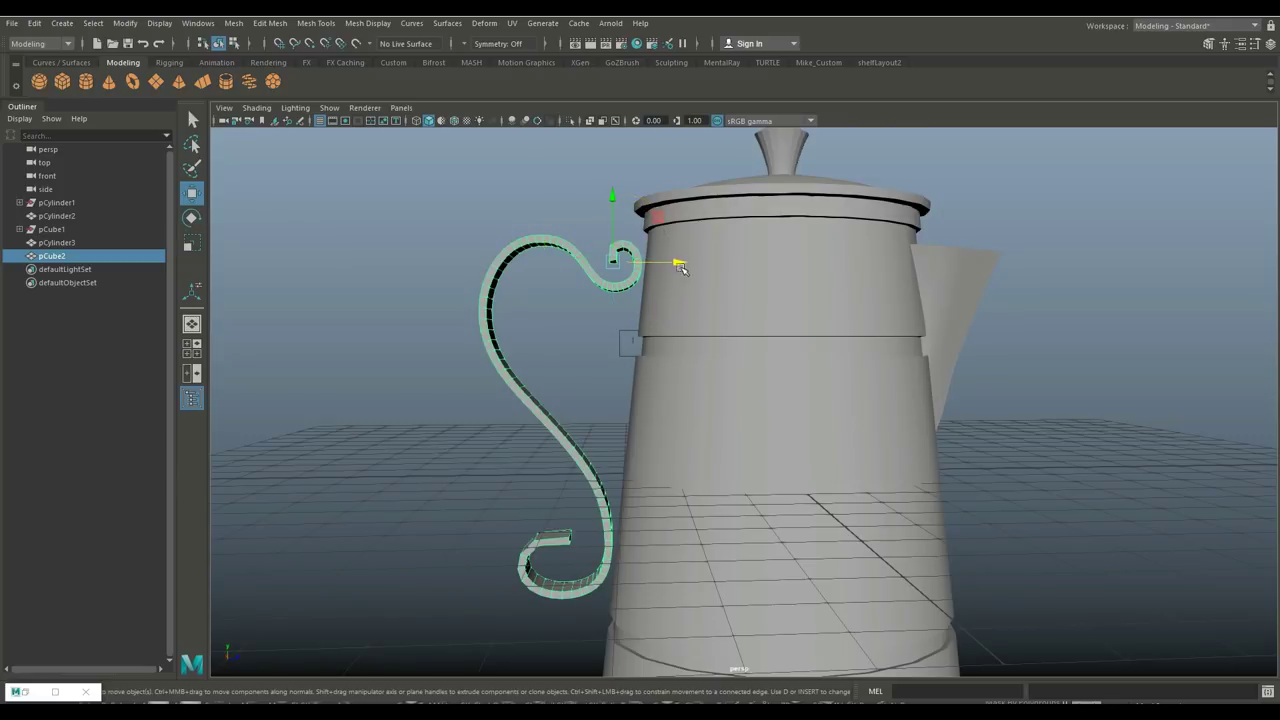
{"action": "left_click_drag", "start_coordinate": [676, 263], "coordinate": [688, 263]}
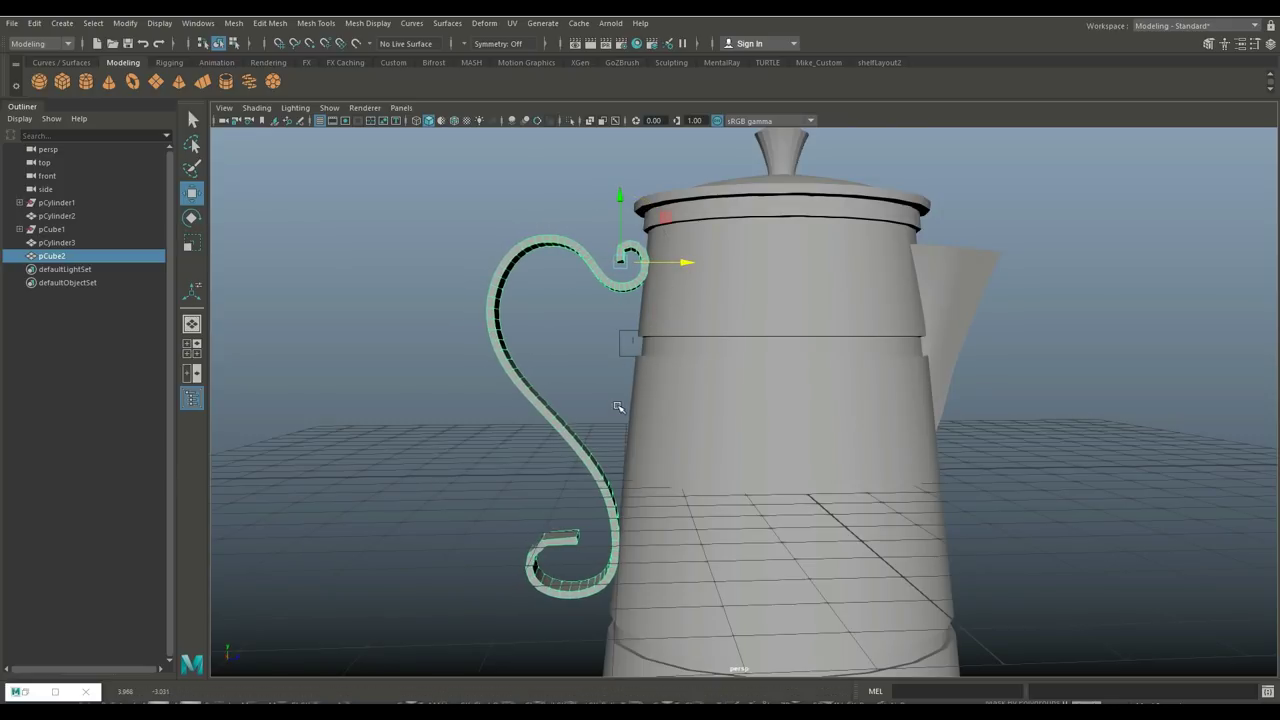
{"action": "scroll", "coordinate": [606, 418], "scroll_direction": "down", "scroll_amount": 3}
{"action": "left_click_drag", "start_coordinate": [346, 454], "coordinate": [240, 494], "text": "alt"}
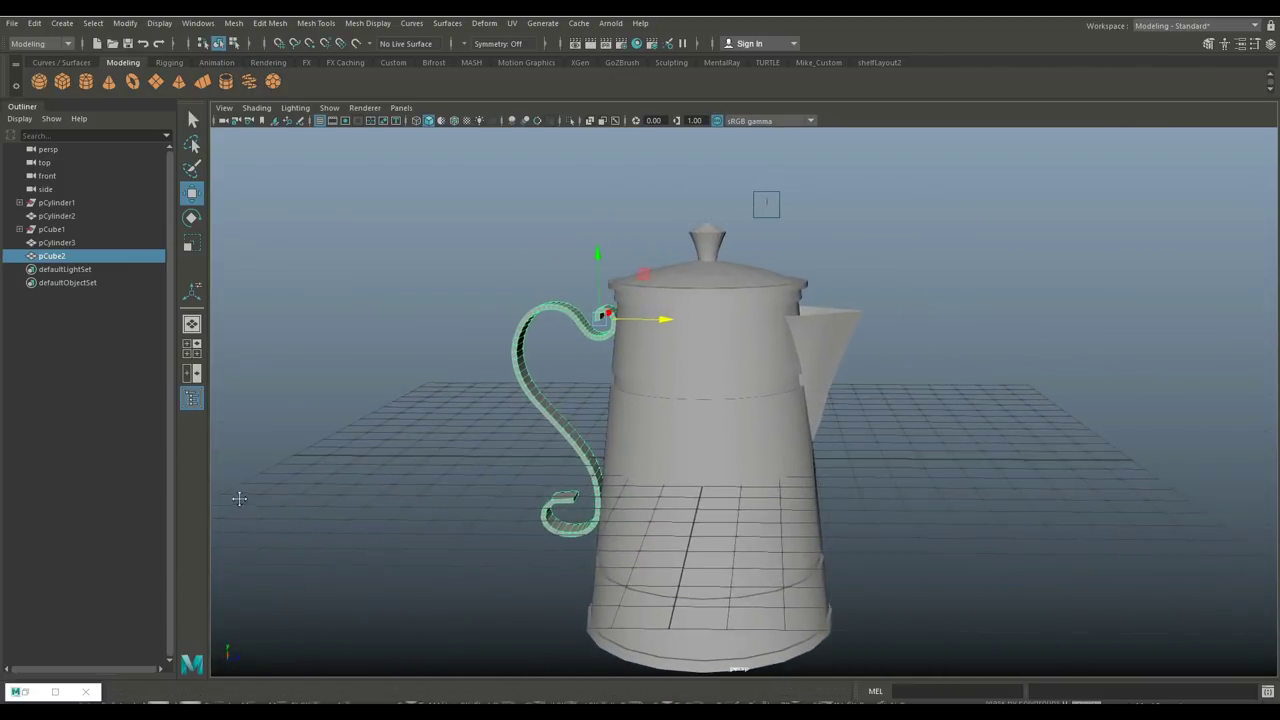
Combine the handle, the container with its spout, and the lid into one mesh.
{"action": "left_click", "coordinate": [752, 382], "text": "shift"}
{"action": "left_click", "coordinate": [740, 285], "text": "shift"}
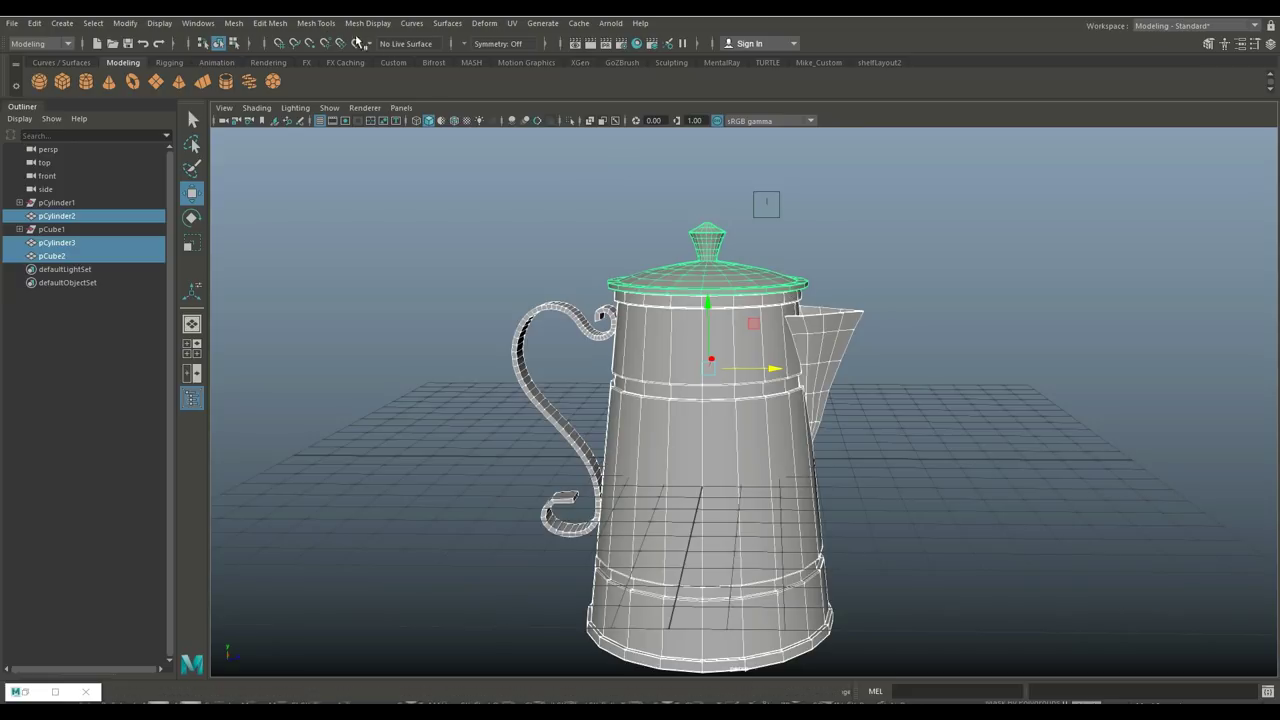
{"action": "left_click", "coordinate": [234, 23]}
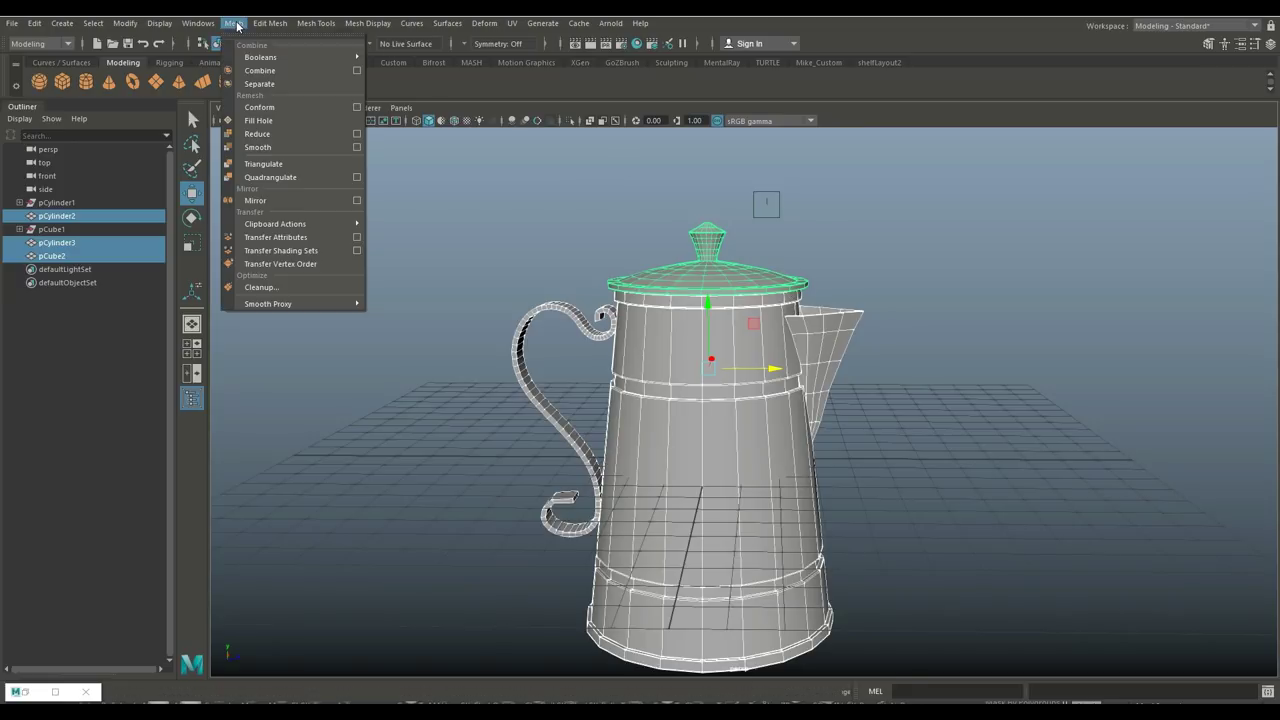
{"action": "left_click", "coordinate": [286, 70]}
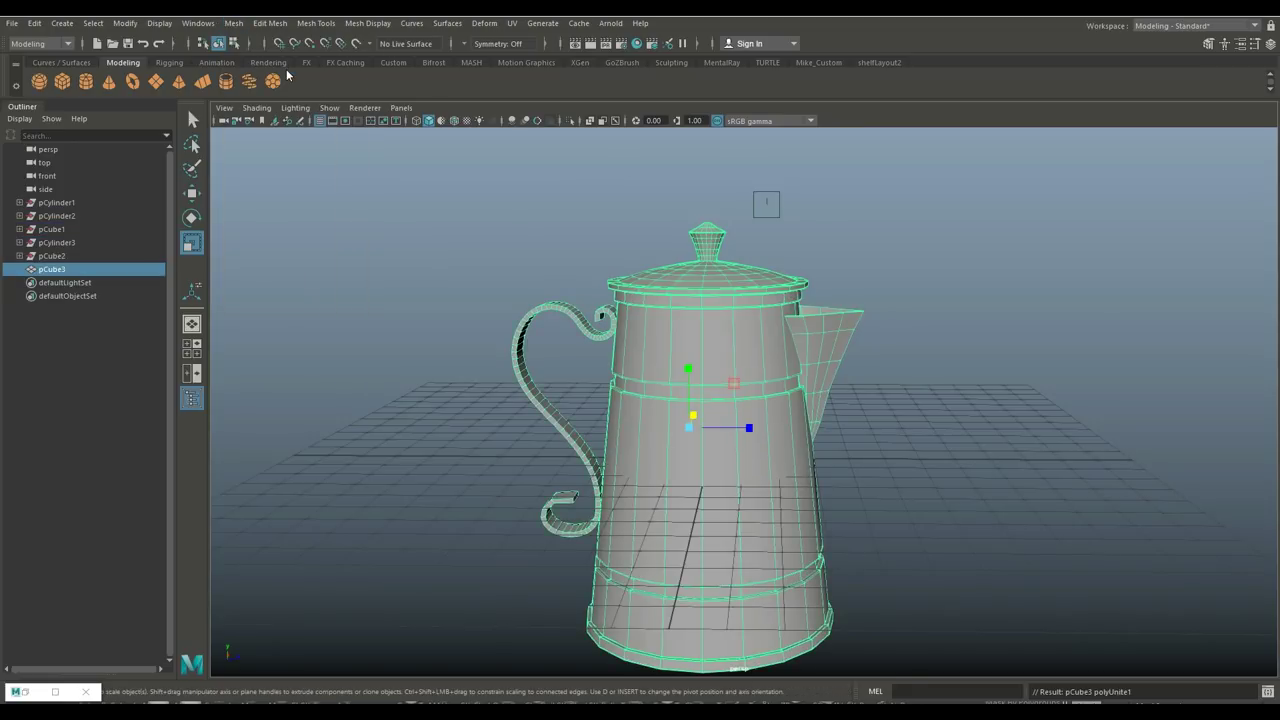
Run Cleanup on the combined pot to select matching polygons, with all five tessellation face checks on and construction history kept.
{"action": "left_click", "coordinate": [233, 24]}
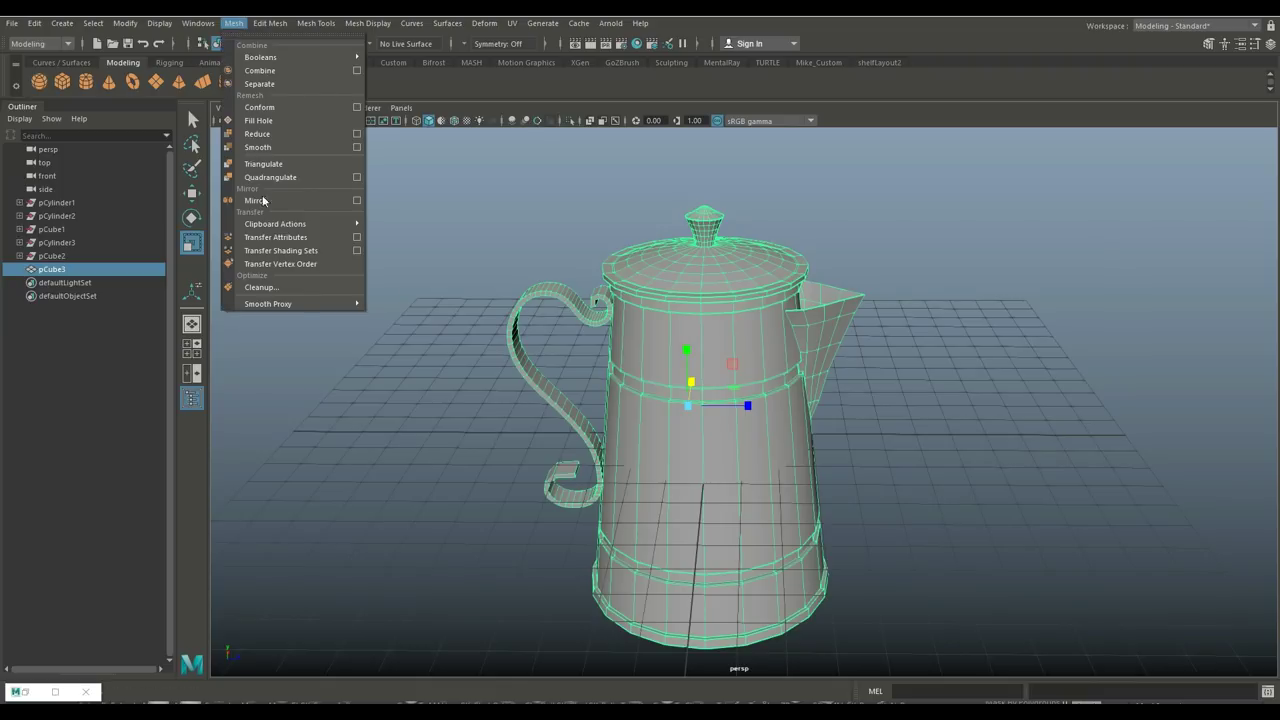
{"action": "left_click", "coordinate": [280, 287]}
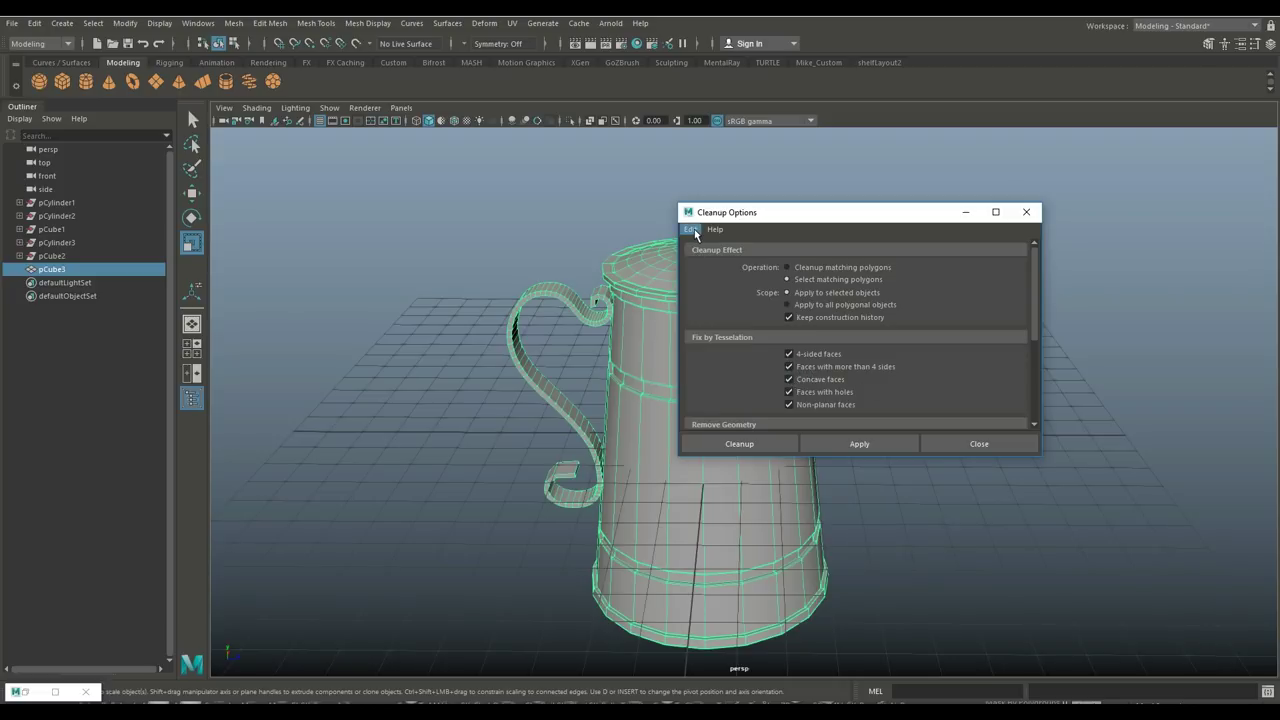
{"action": "scroll", "coordinate": [864, 344], "scroll_direction": "down", "scroll_amount": 3}
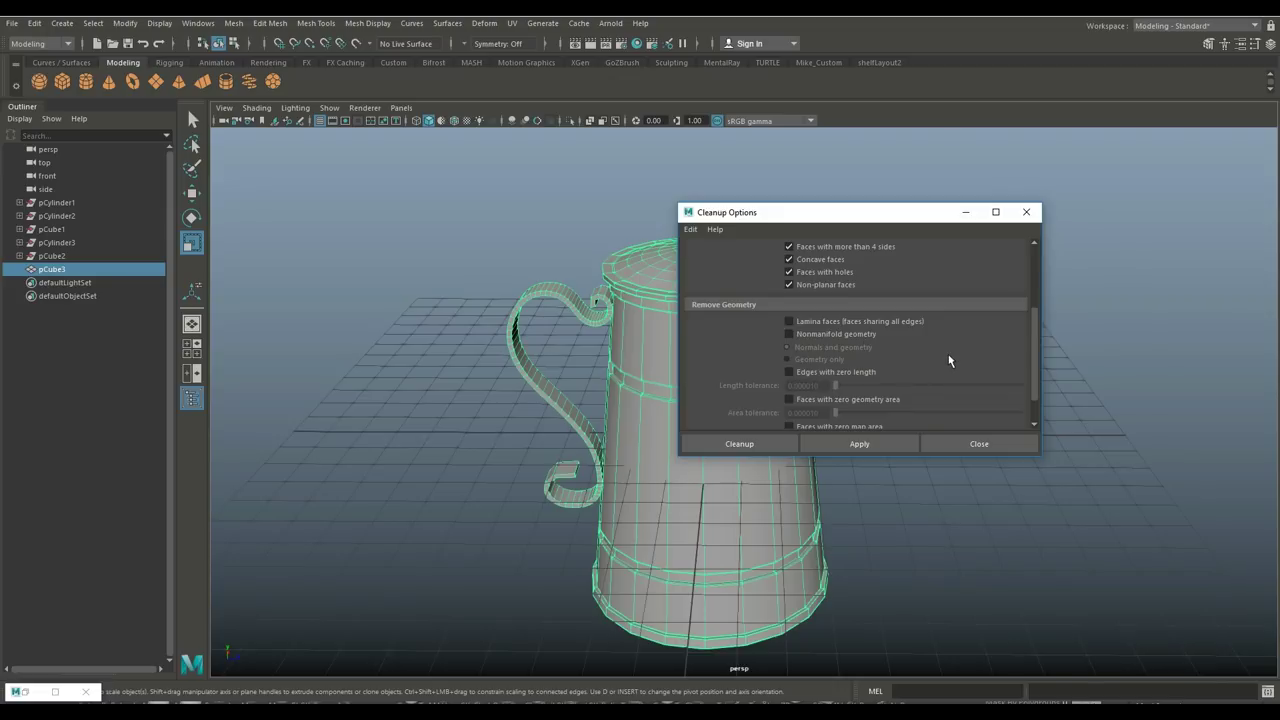
{"action": "scroll", "coordinate": [952, 361], "scroll_direction": "down", "scroll_amount": 1}
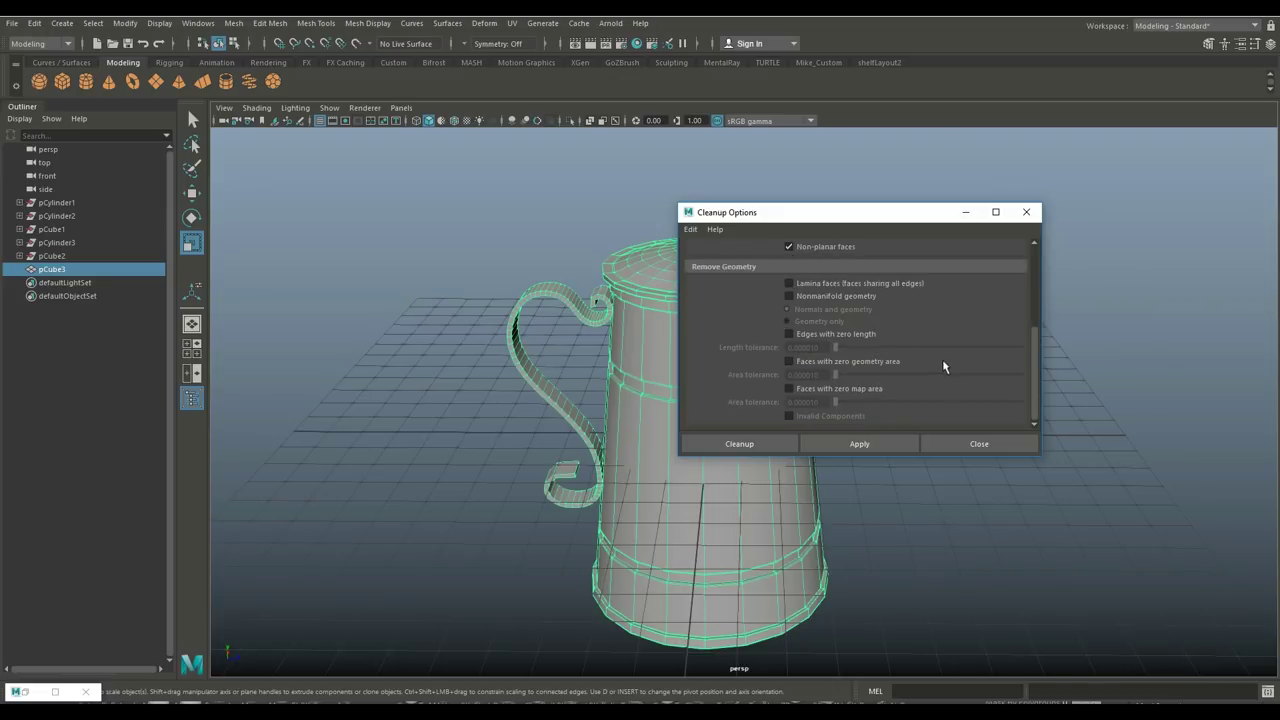
{"action": "scroll", "coordinate": [941, 368], "scroll_direction": "up", "scroll_amount": 3}
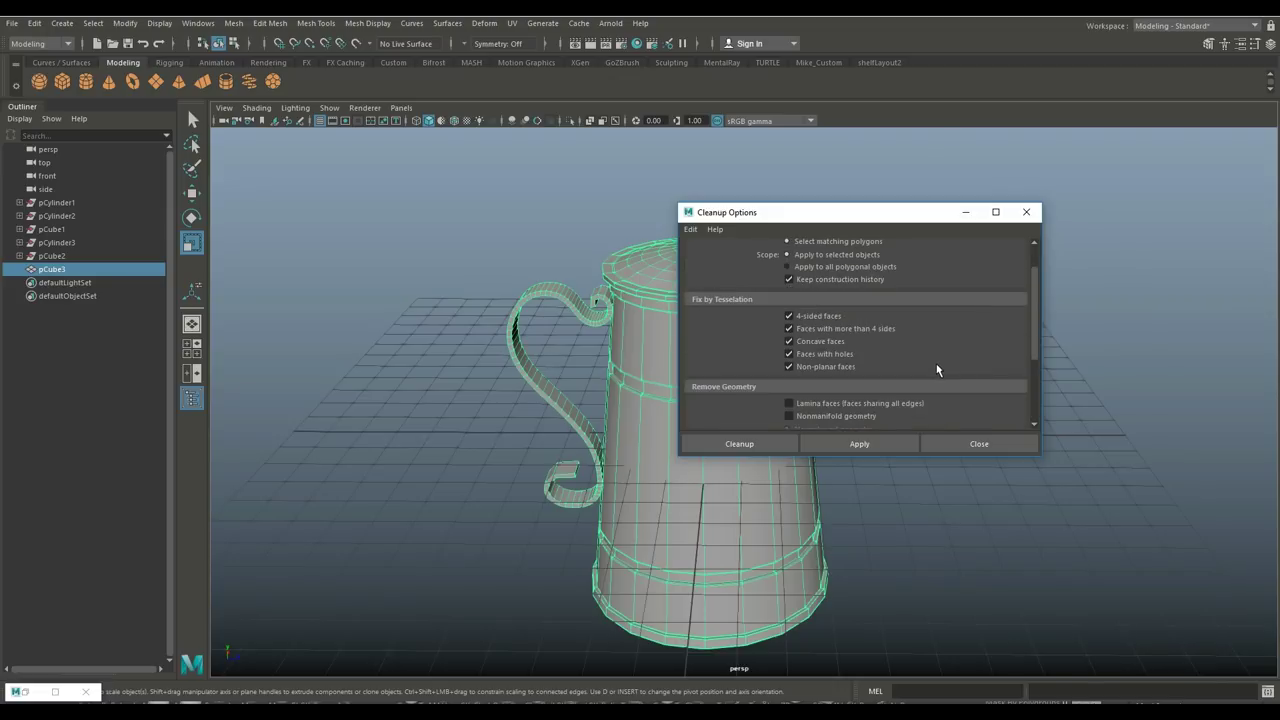
{"action": "scroll", "coordinate": [937, 370], "scroll_direction": "up", "scroll_amount": 1}
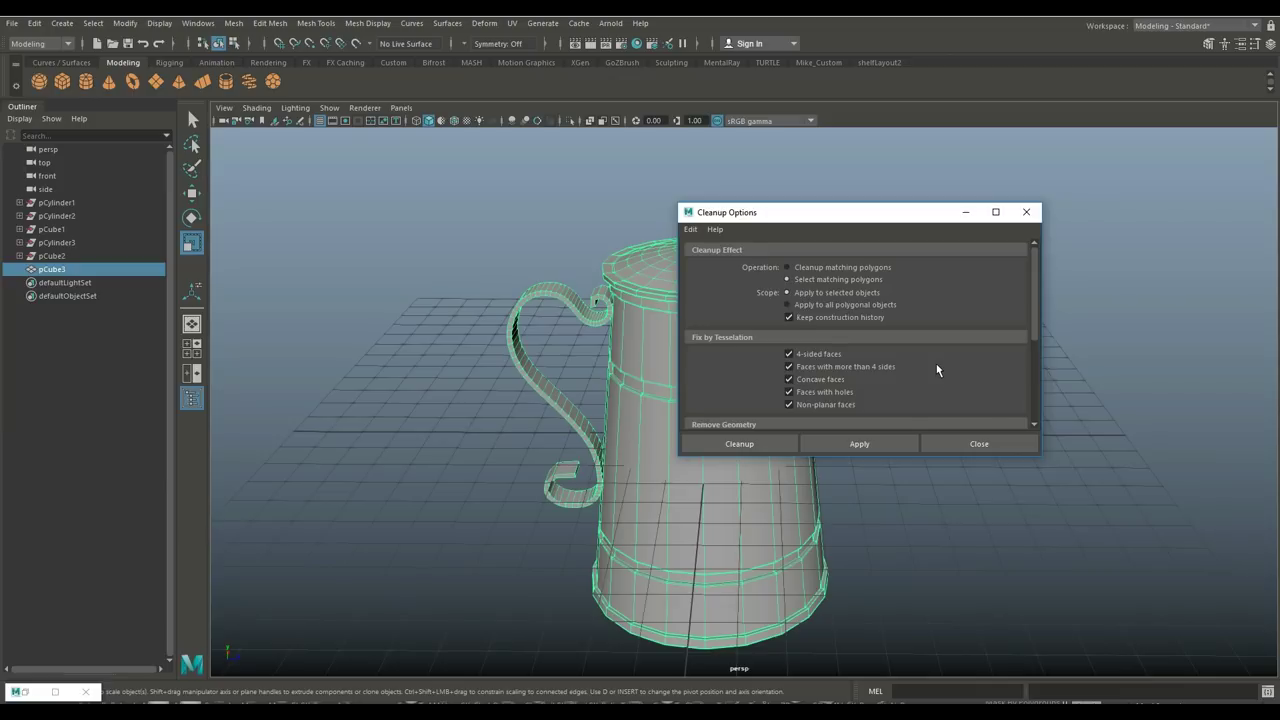
{"action": "left_click", "coordinate": [738, 444]}
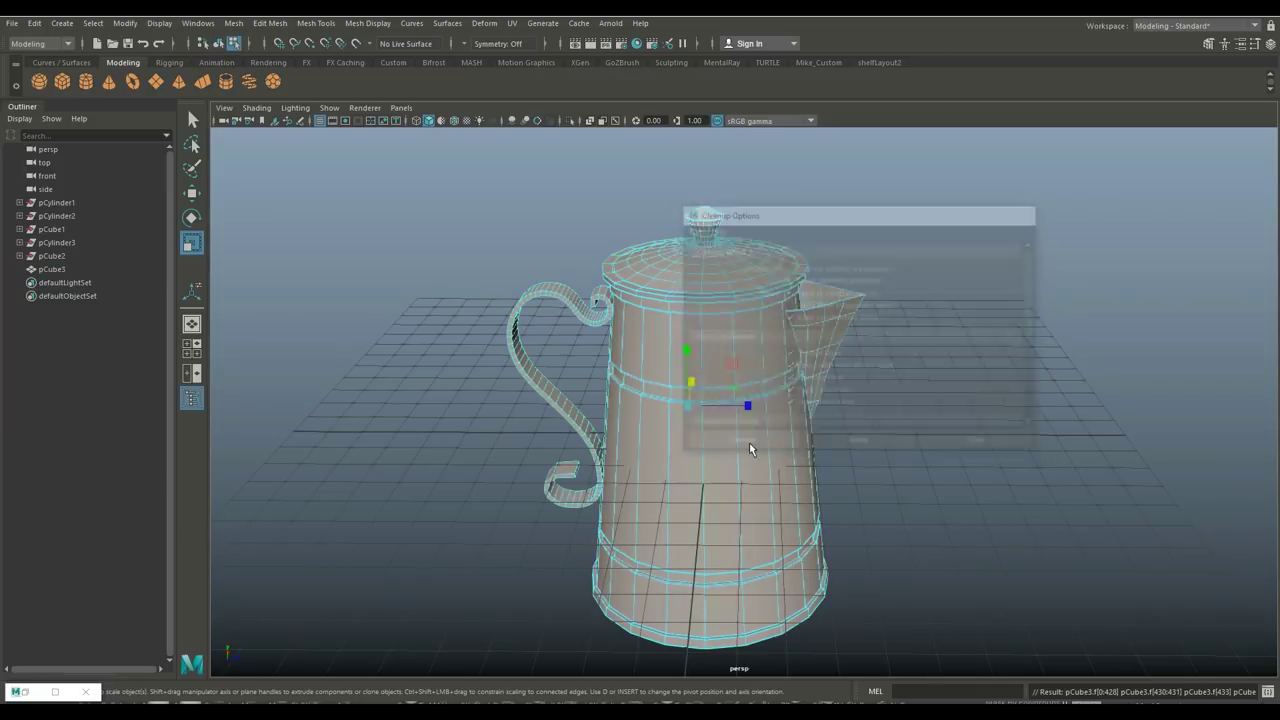
Smooth the selected faces of the combined pot mesh.
{"action": "scroll", "coordinate": [958, 464], "scroll_direction": "up", "scroll_amount": 2}
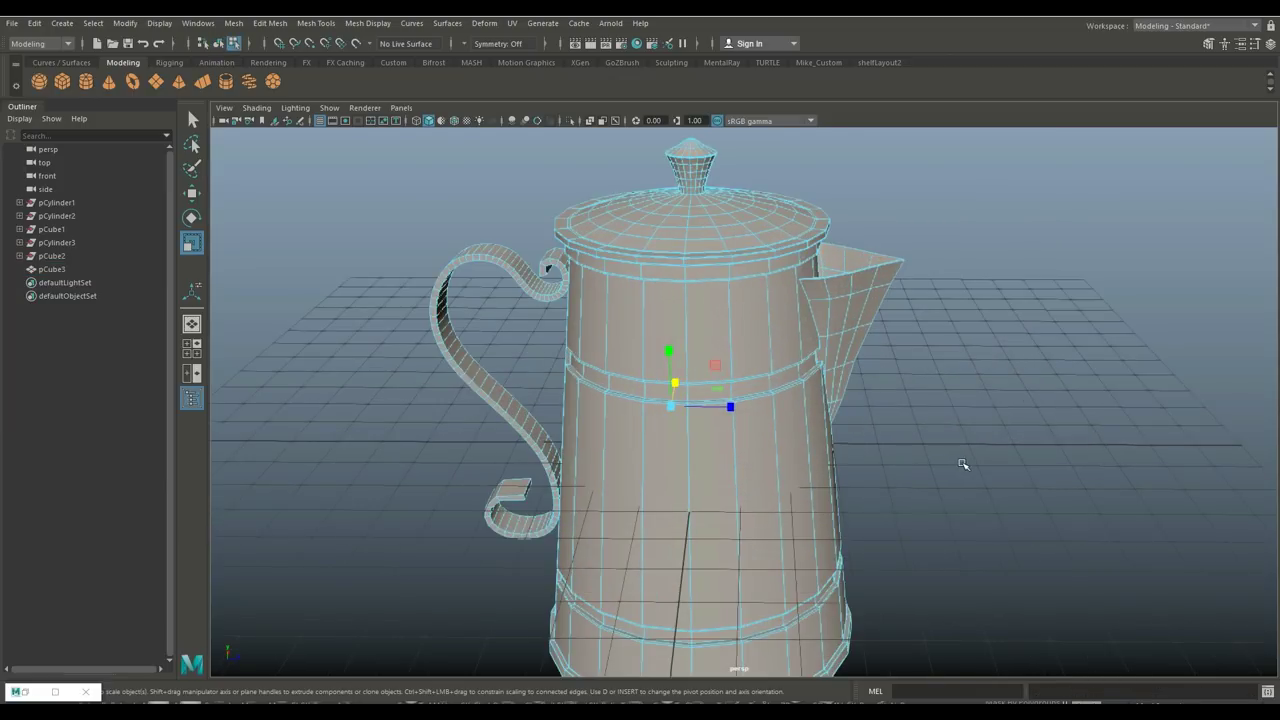
{"action": "scroll", "coordinate": [960, 465], "scroll_direction": "down", "scroll_amount": 3}
{"action": "left_click_drag", "start_coordinate": [957, 466], "coordinate": [1014, 463], "text": "alt"}
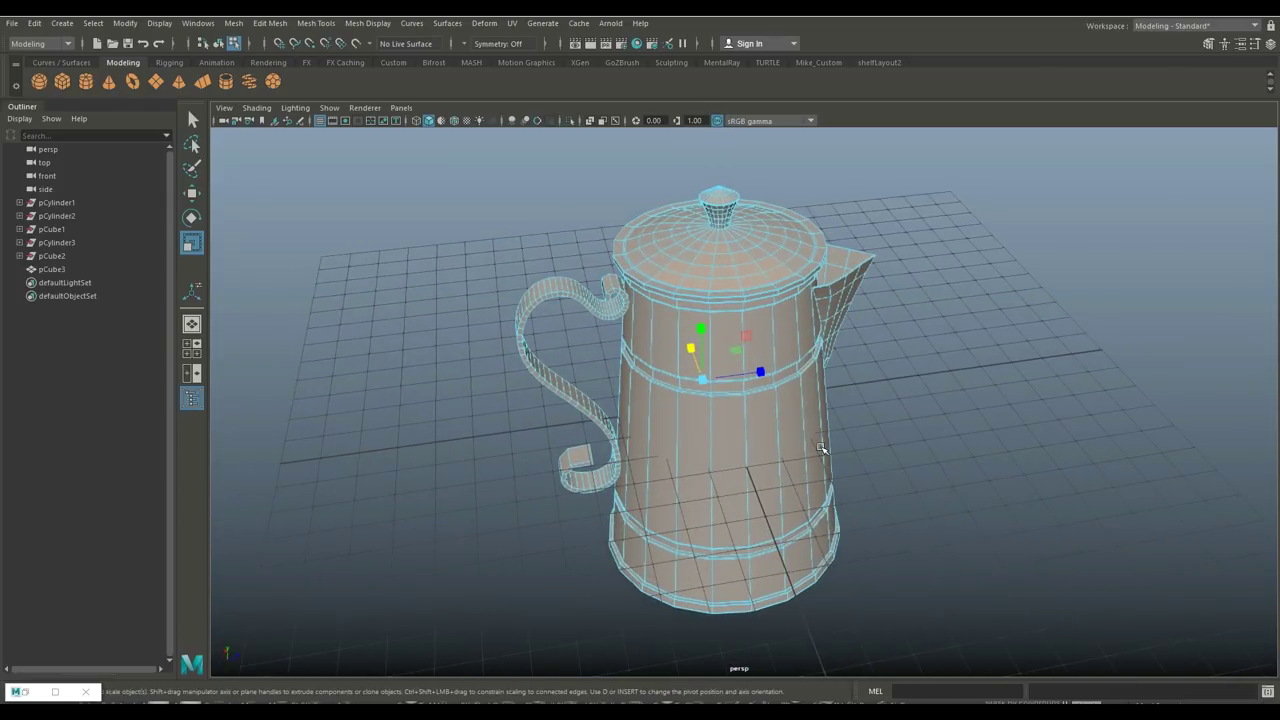
{"action": "left_click", "coordinate": [233, 23]}
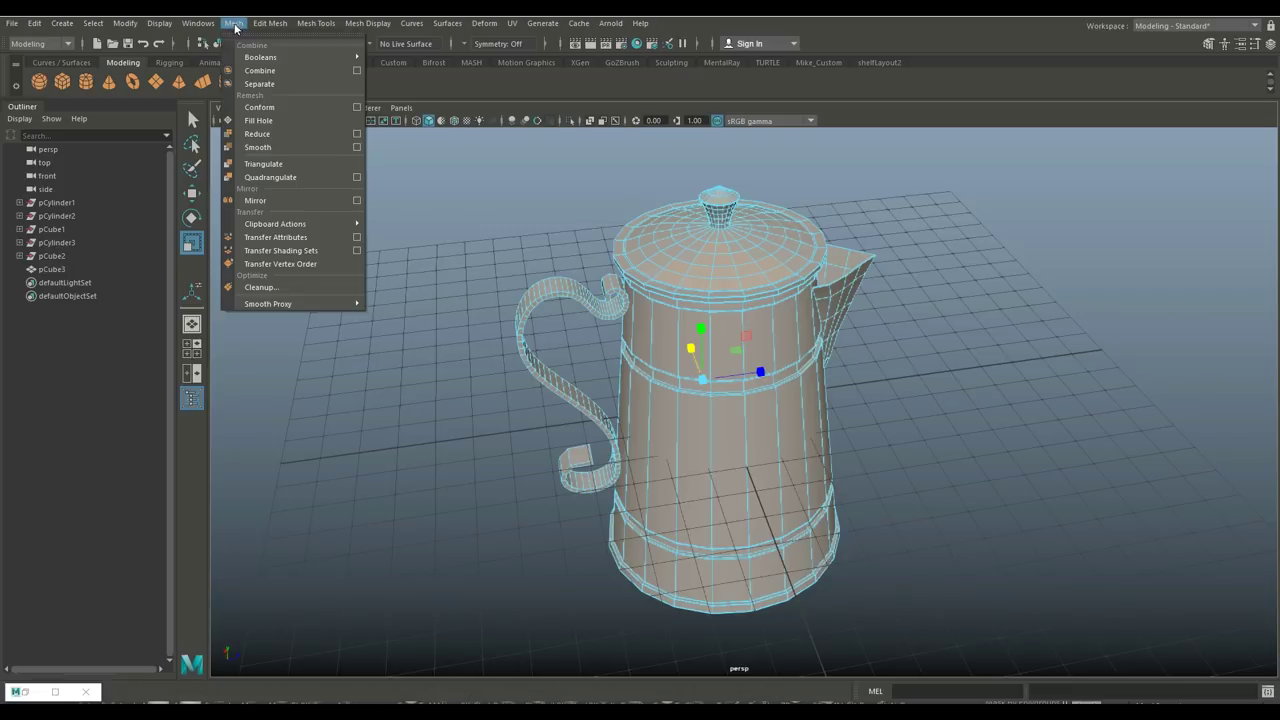
{"action": "left_click", "coordinate": [293, 148]}
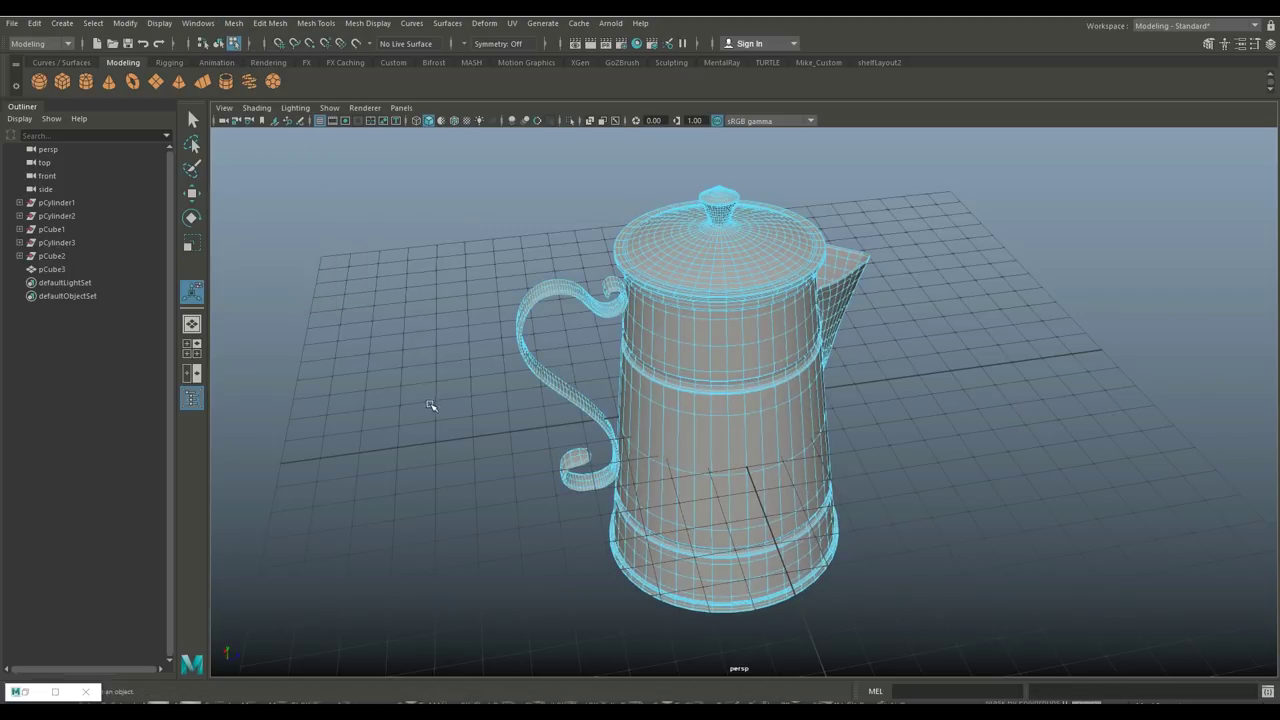
Return the smoothed pot to object mode, hide the Outliner, and deselect the model to view it without its wireframe.
{"action": "left_click_drag", "start_coordinate": [430, 405], "coordinate": [456, 381], "text": "alt"}
{"action": "right_click_drag", "start_coordinate": [790, 281], "coordinate": [840, 262]}
{"action": "left_click", "coordinate": [932, 369]}
{"action": "left_click_drag", "start_coordinate": [963, 405], "coordinate": [715, 406], "text": "alt"}
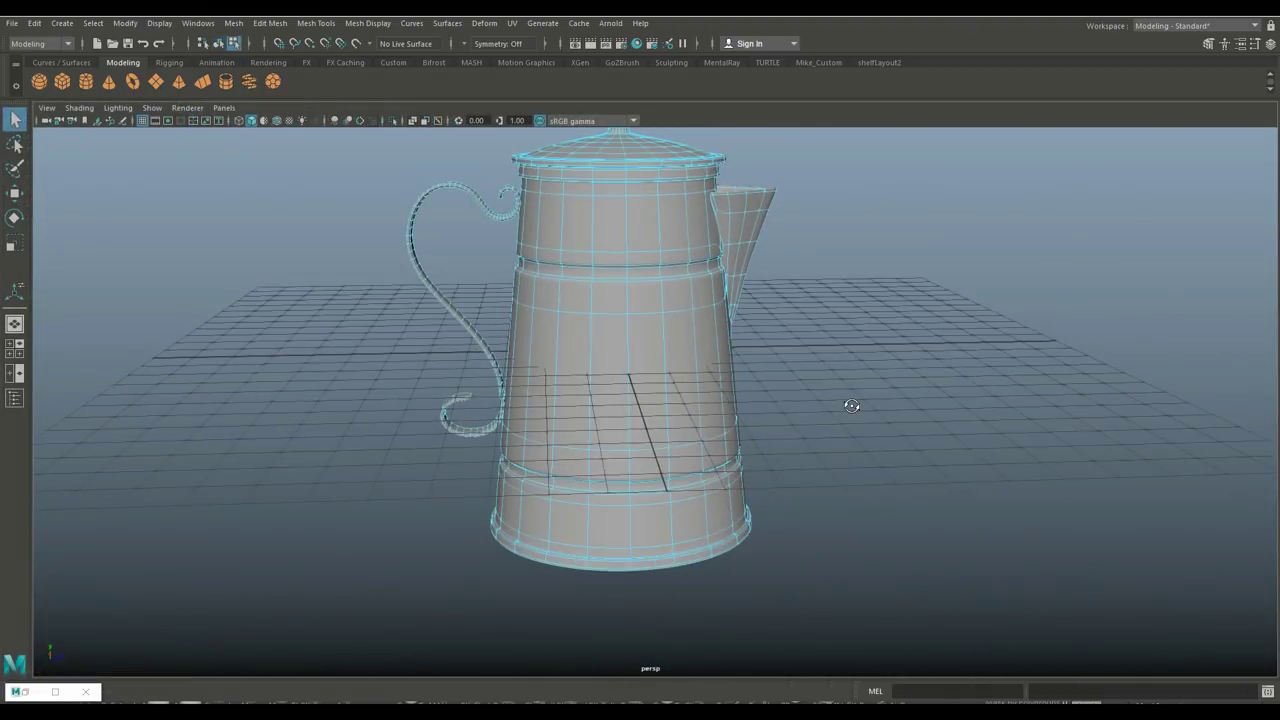
{"action": "left_click_drag", "start_coordinate": [851, 405], "coordinate": [860, 408], "text": "alt"}
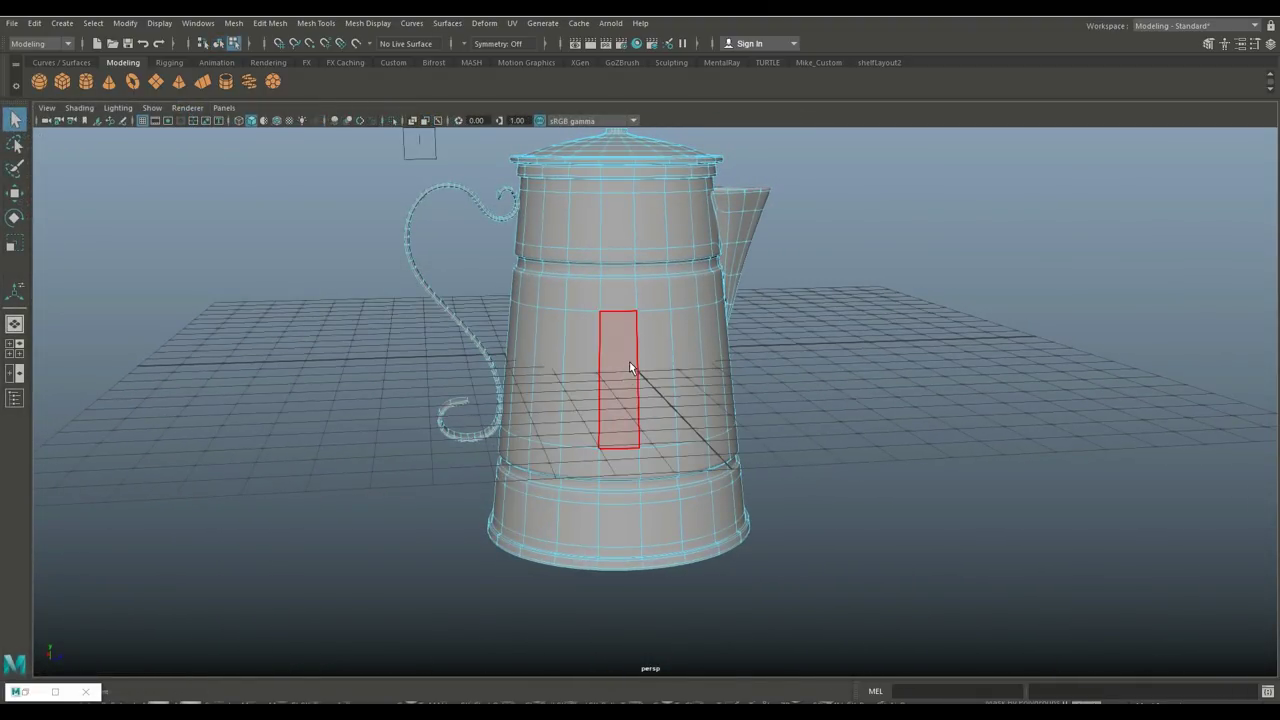
{"action": "right_click_drag", "start_coordinate": [630, 330], "coordinate": [660, 342]}
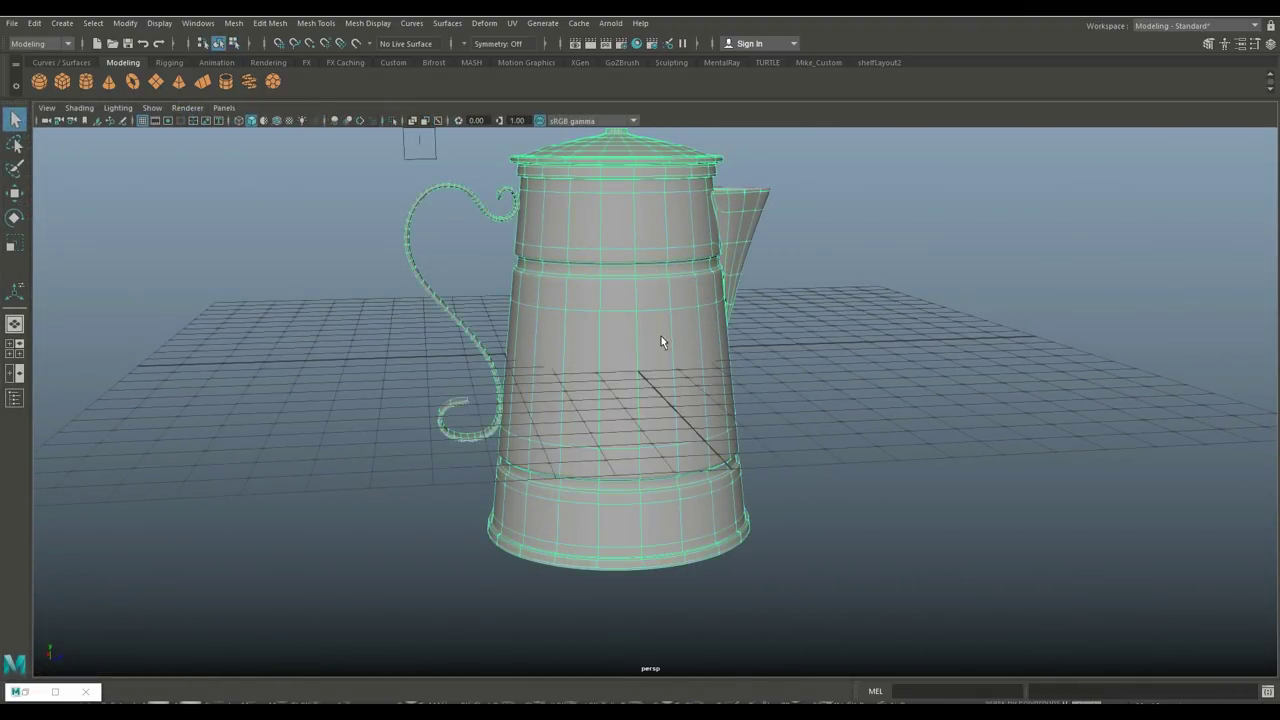
{"action": "left_click", "coordinate": [373, 523]}
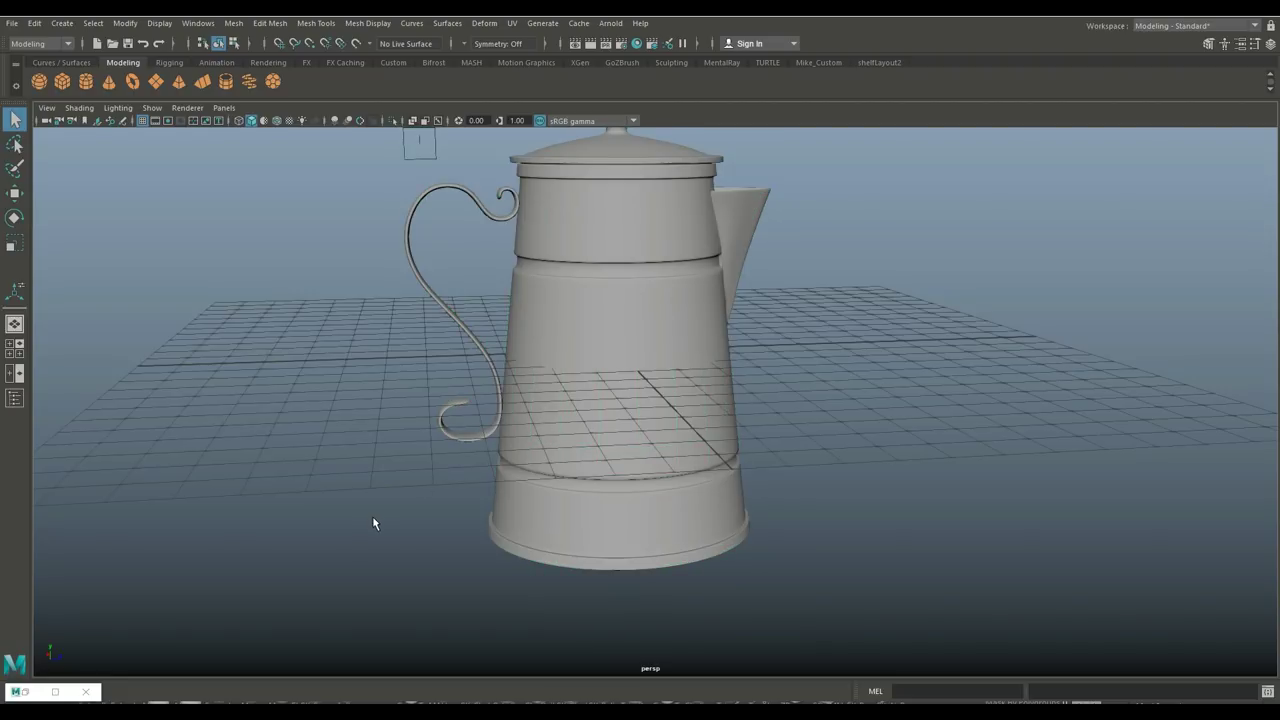
{"action": "scroll", "coordinate": [375, 523], "scroll_direction": "down", "scroll_amount": 3}
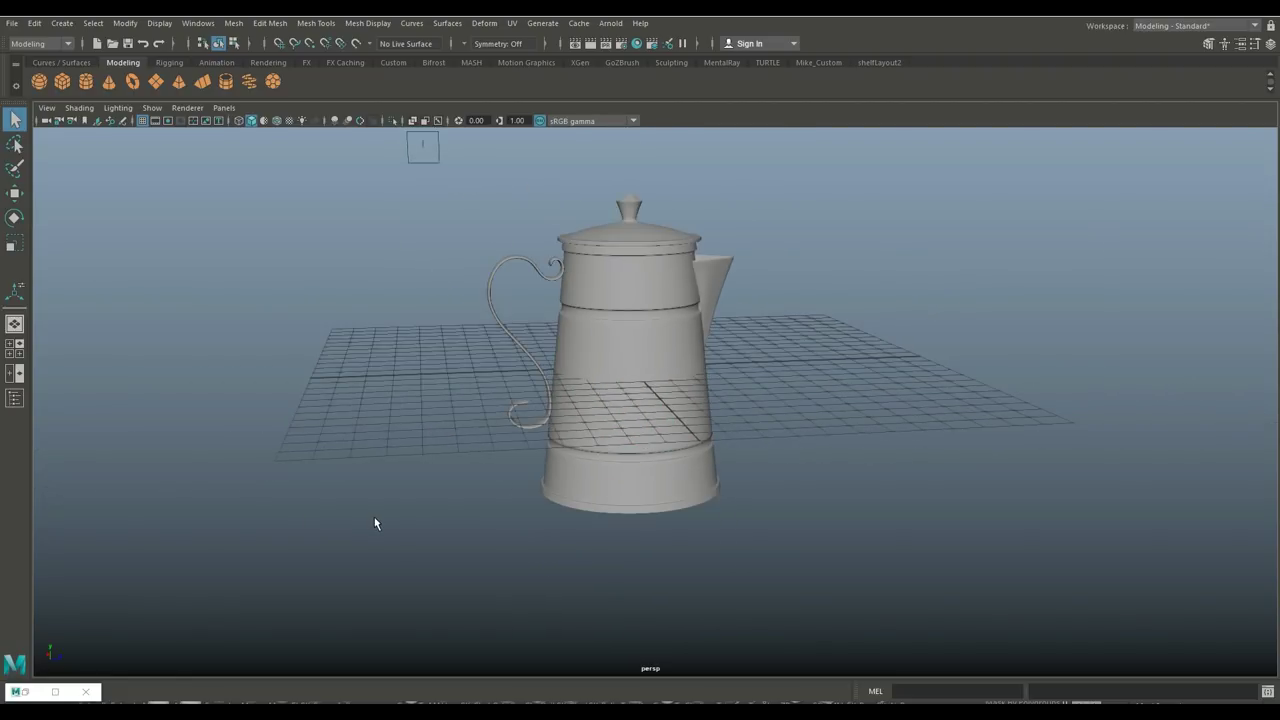